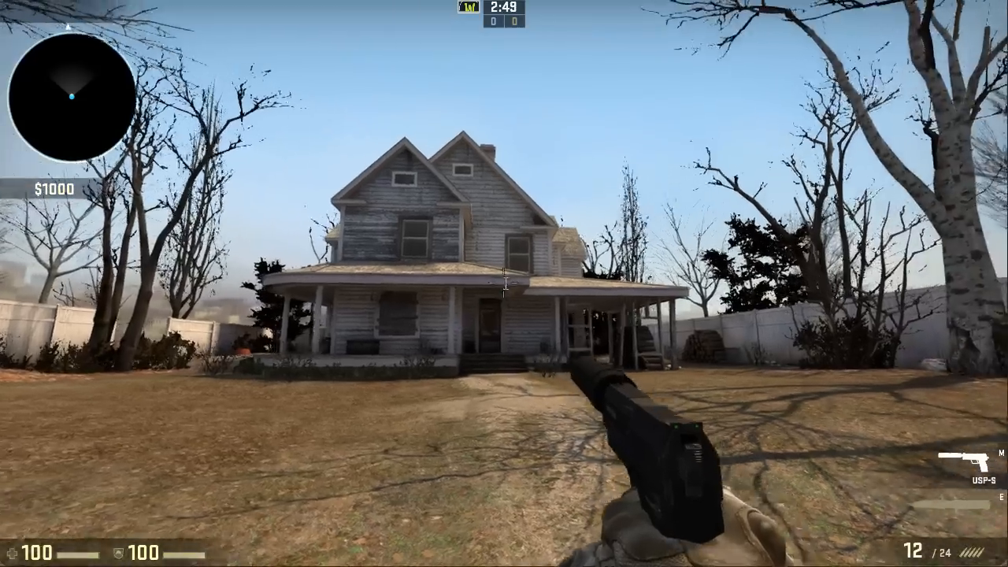
Walk around the front and side yards in the game to examine the finished house exterior and its surroundings
{"action": "key", "text": "w"}
{"action": "key", "text": "a"}
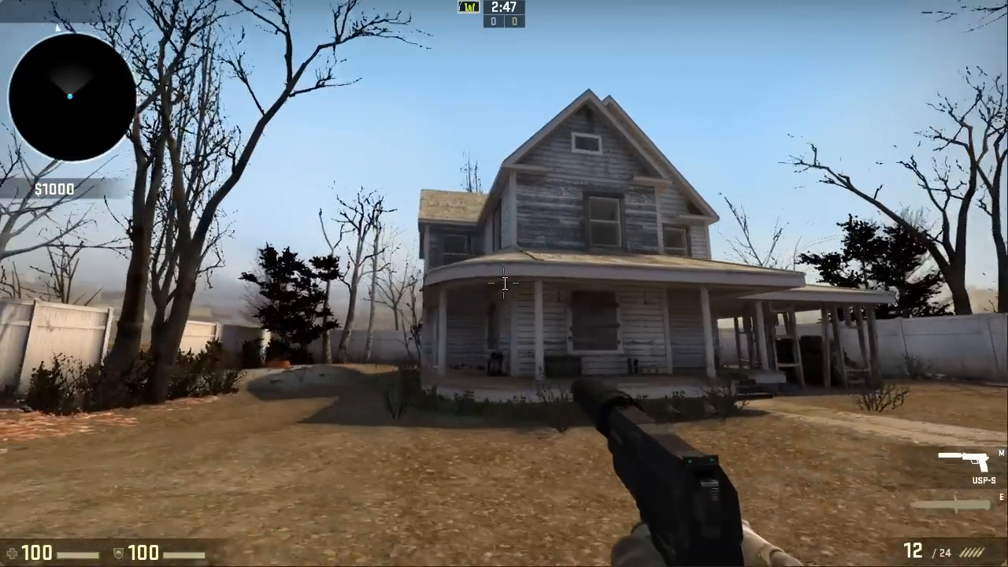
{"action": "key", "text": "a"}
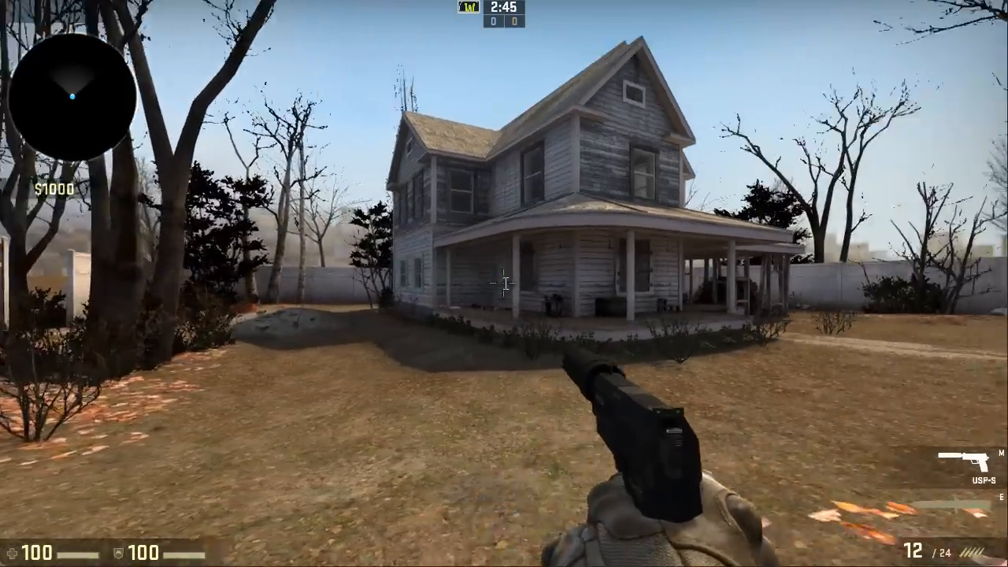
{"action": "key", "text": "w"}
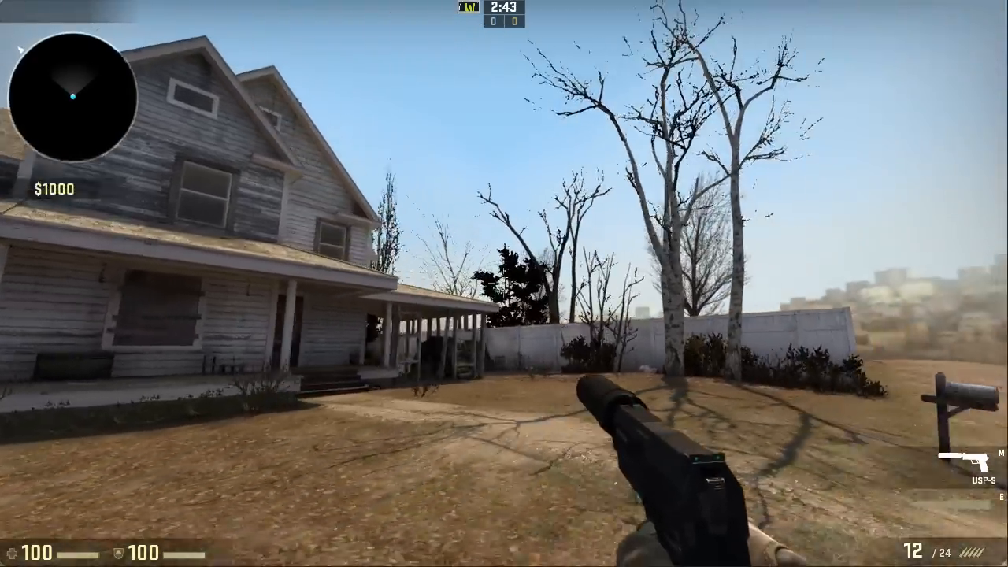
{"action": "key", "text": "d"}
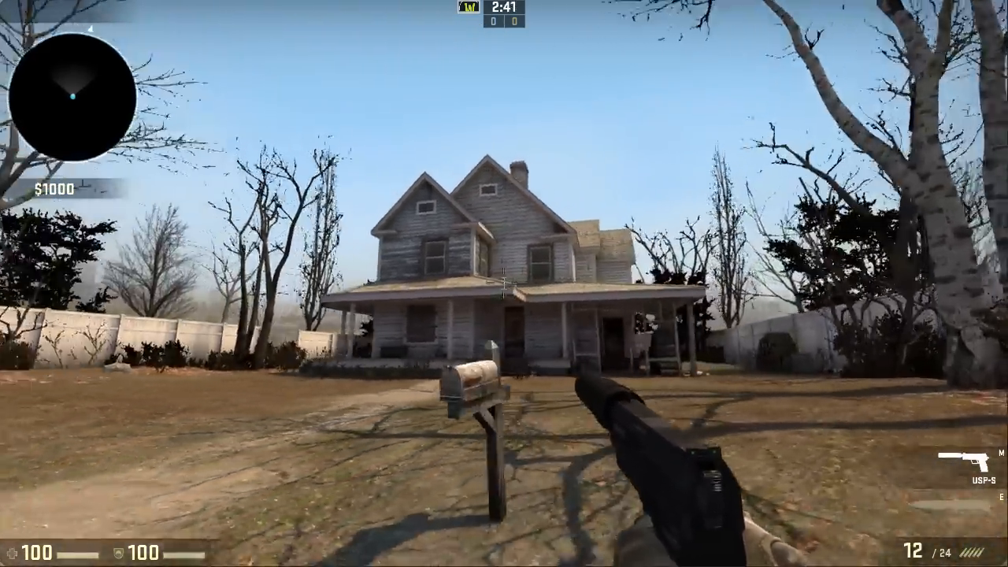
{"action": "key", "text": "w"}
{"action": "key", "text": "d"}
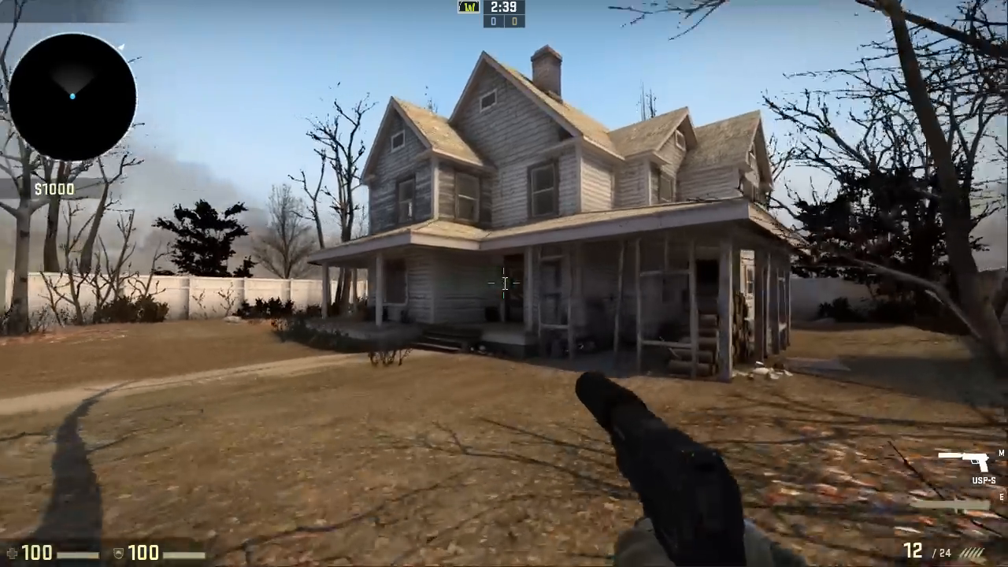
{"action": "key", "text": "w"}
{"action": "key", "text": "d"}
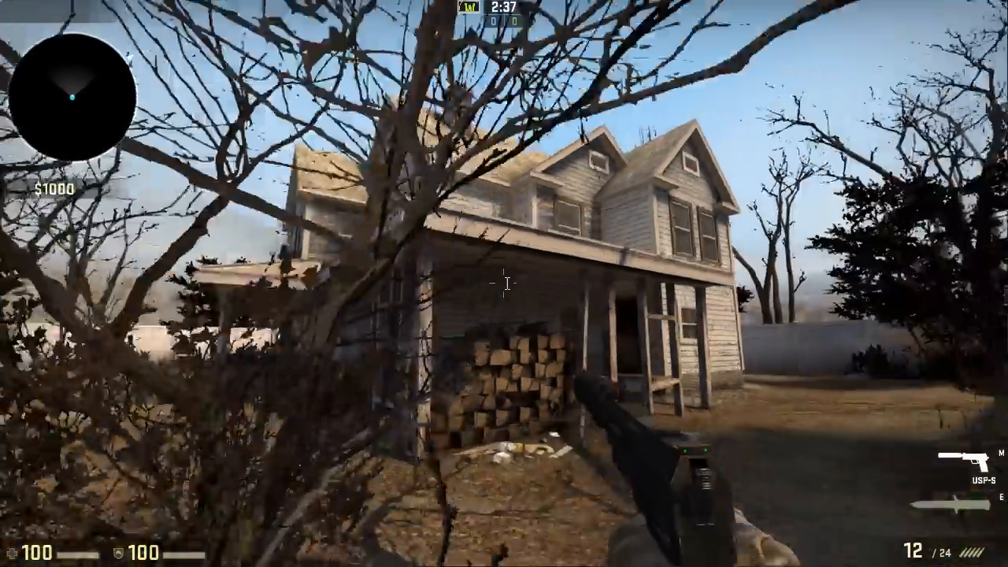
{"action": "key", "text": "w"}
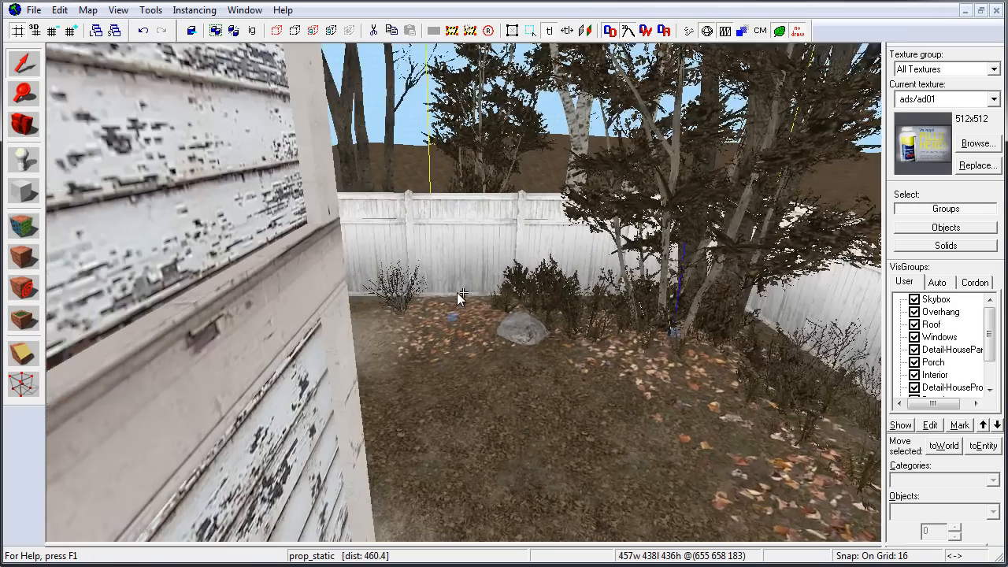
Switch to the Hammer editor and look over the fenced yard, trees and wheelbarrow dirt pile in 3D
{"action": "key", "text": "d"}
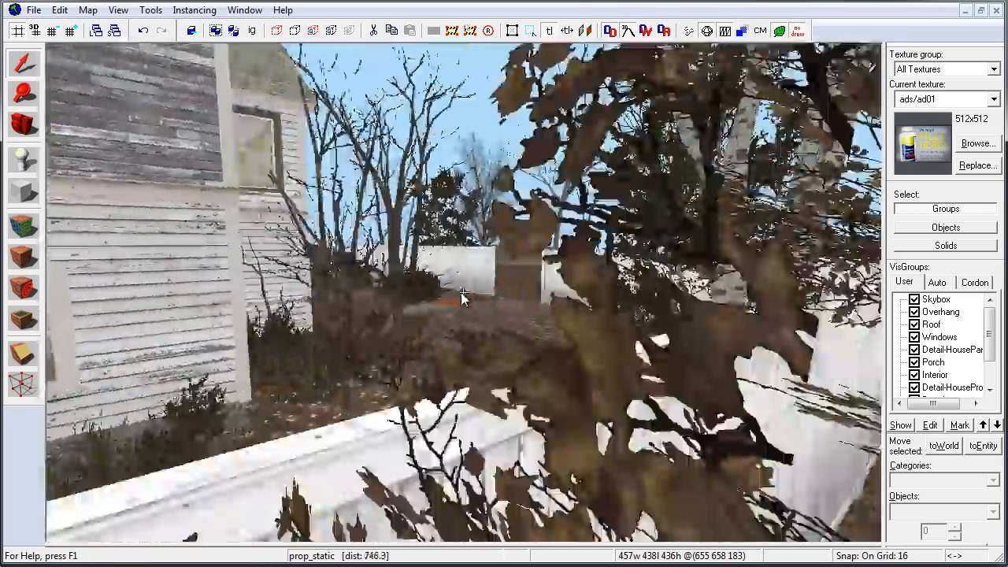
{"action": "key", "text": "s"}
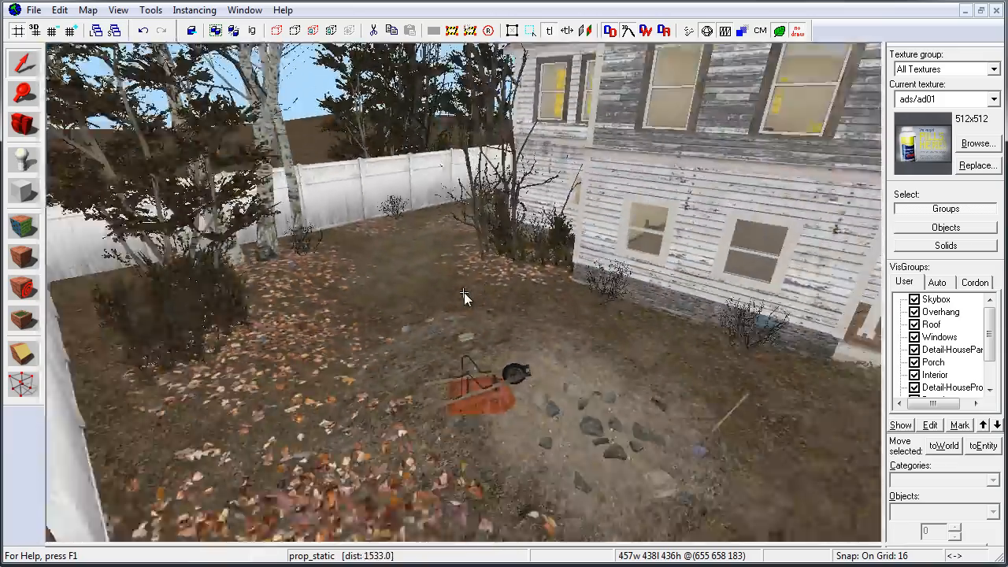
{"action": "key", "text": "s"}
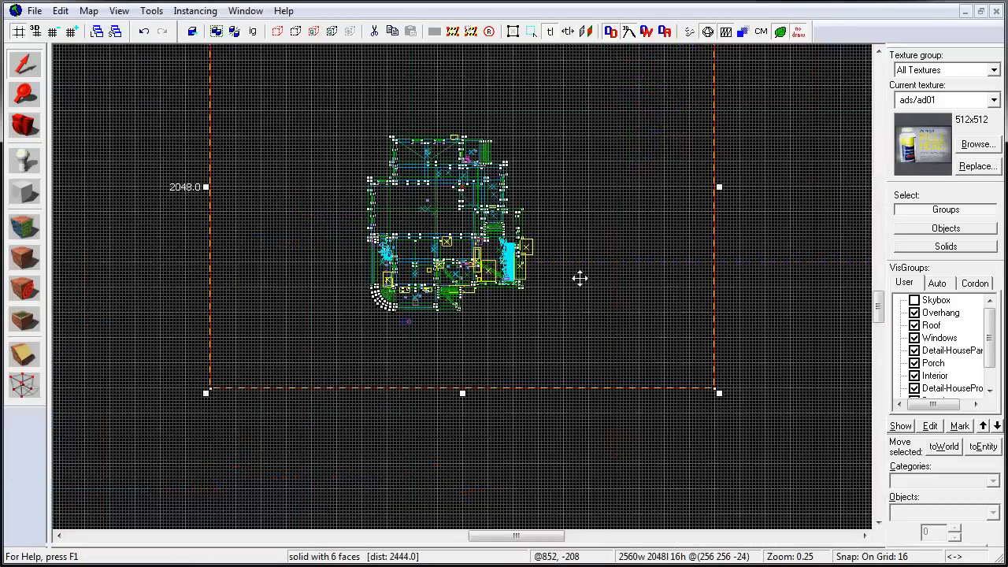
Clone the outer 16-unit-thick ground blocks in the top view to extend the terrain beyond the fence
{"action": "scroll", "coordinate": [579, 278], "scroll_direction": "down", "scroll_amount": 2}
{"action": "scroll", "coordinate": [569, 236], "scroll_direction": "up", "scroll_amount": 4}
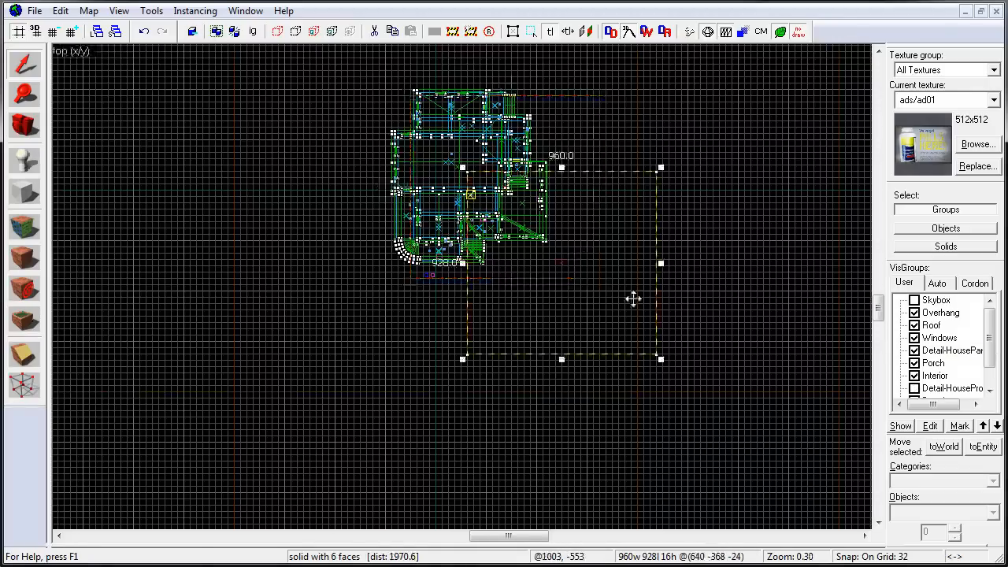
{"action": "scroll", "coordinate": [635, 297], "scroll_direction": "up", "scroll_amount": 2}
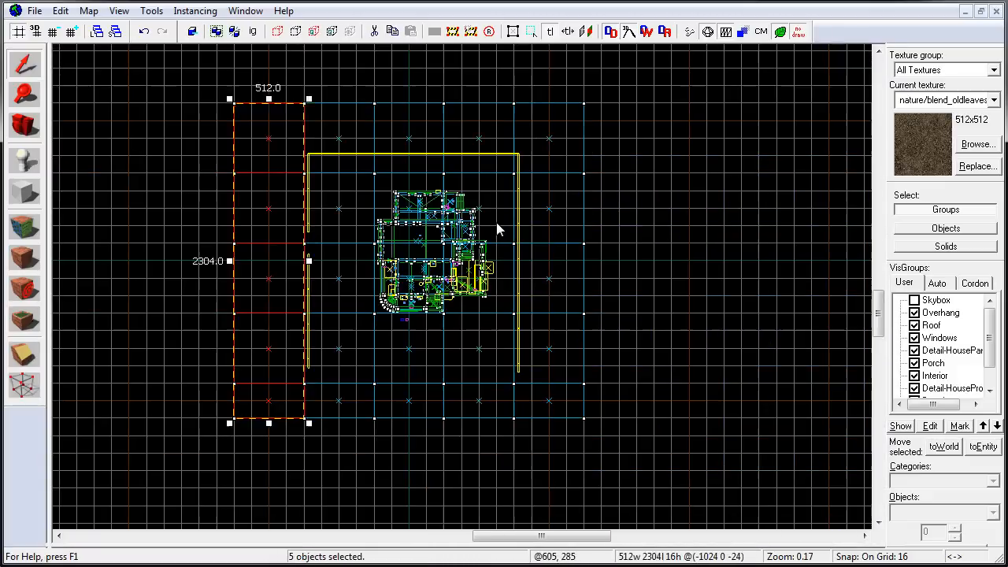
{"action": "left_click_drag", "start_coordinate": [573, 190], "coordinate": [573, 118], "text": "shift"}
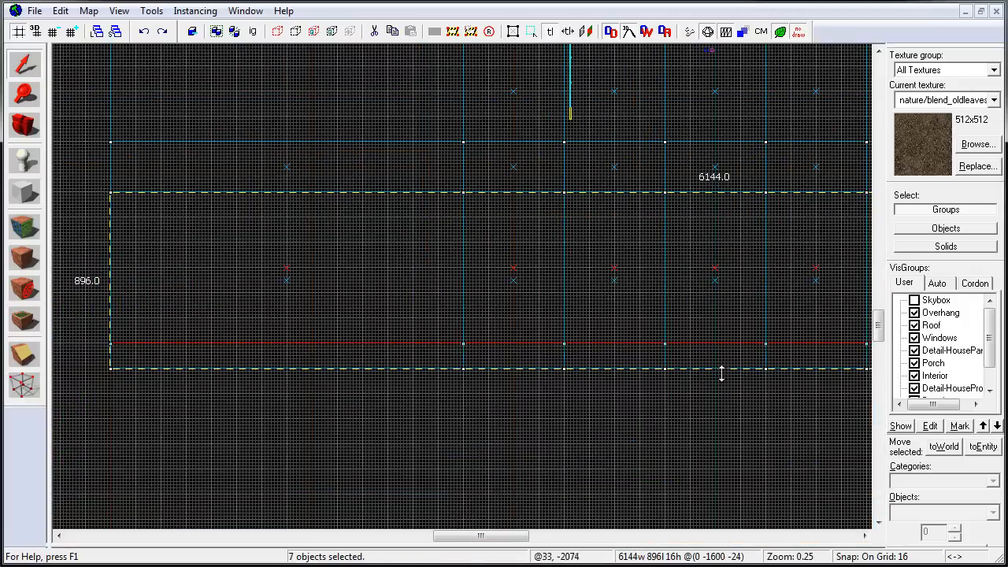
Stretch the outer ground blocks farther outward along the front edge, making the corner block about 1792 by 1408 units
{"action": "left_click_drag", "start_coordinate": [293, 330], "coordinate": [293, 347]}
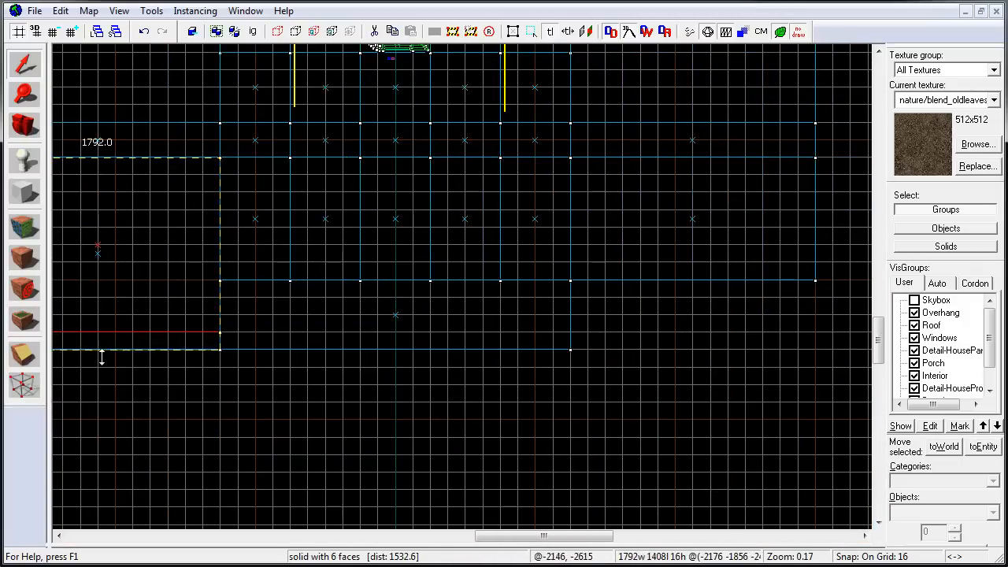
{"action": "left_click_drag", "start_coordinate": [101, 357], "coordinate": [263, 359]}
{"action": "scroll", "coordinate": [355, 383], "scroll_direction": "up", "scroll_amount": 5}
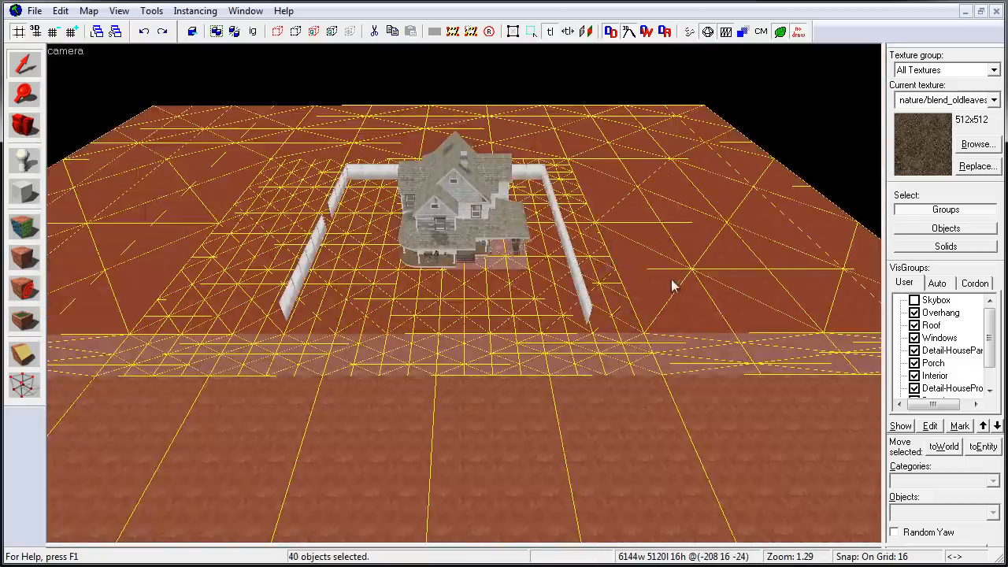
Select the ground surfaces beside the road, close geometry painting and bring up their displacement and material properties
{"action": "left_click", "coordinate": [558, 166]}
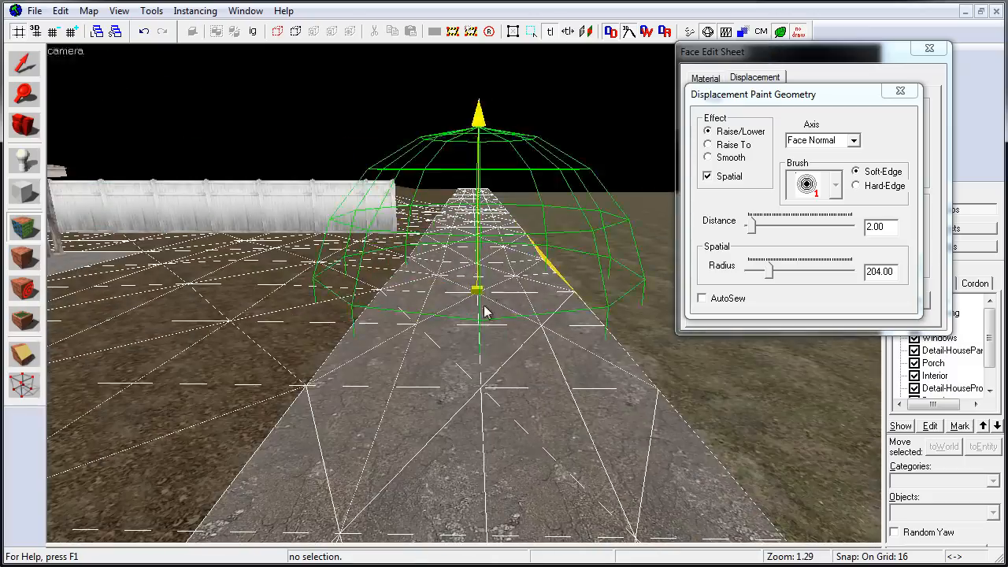
{"action": "left_click", "coordinate": [900, 91]}
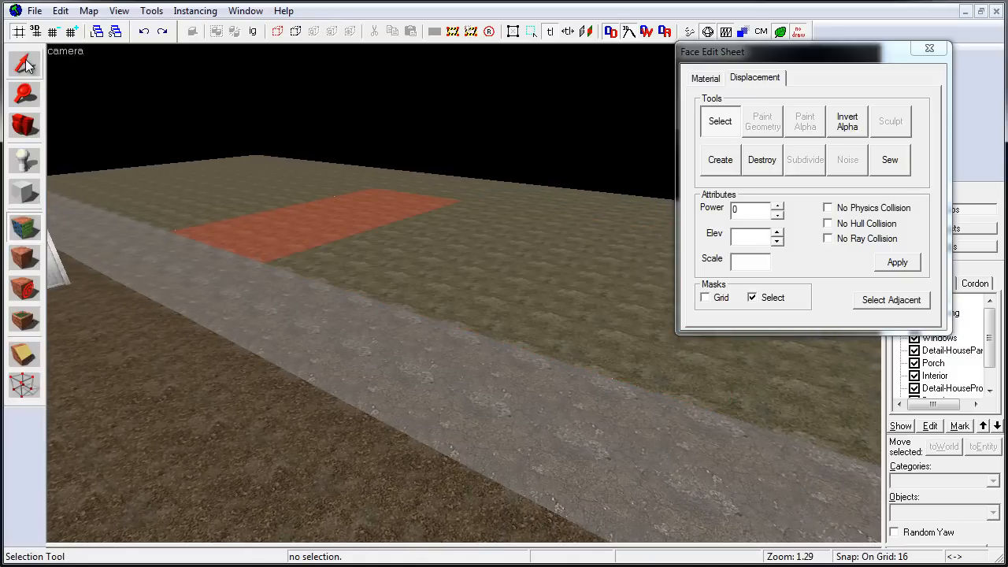
{"action": "left_click", "coordinate": [755, 78]}
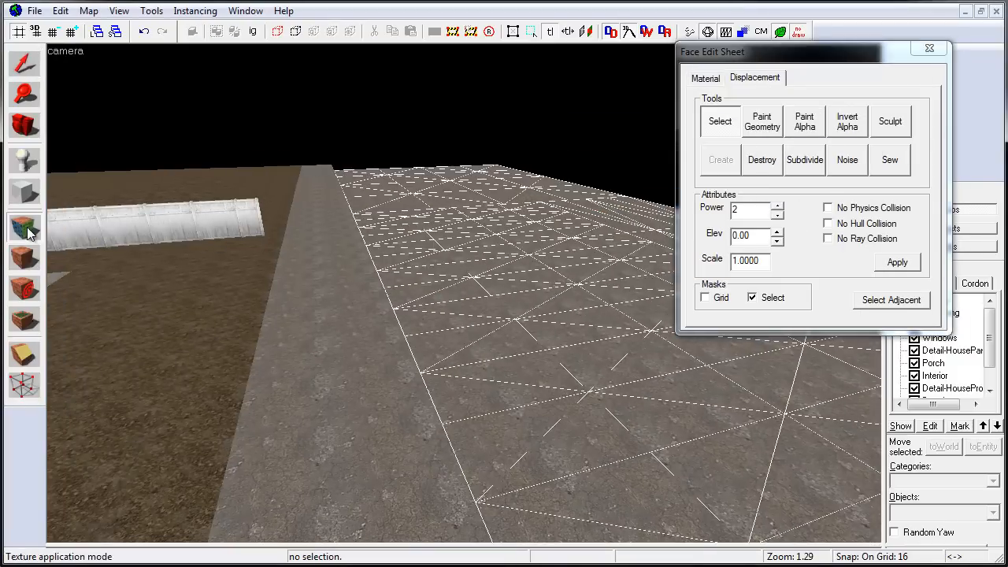
{"action": "left_click", "coordinate": [706, 78]}
Paint height variation along the road and adjoining ground displacements using Raise/Lower at distance 1.00 with radii of 56 and 134
{"action": "left_click", "coordinate": [784, 248]}
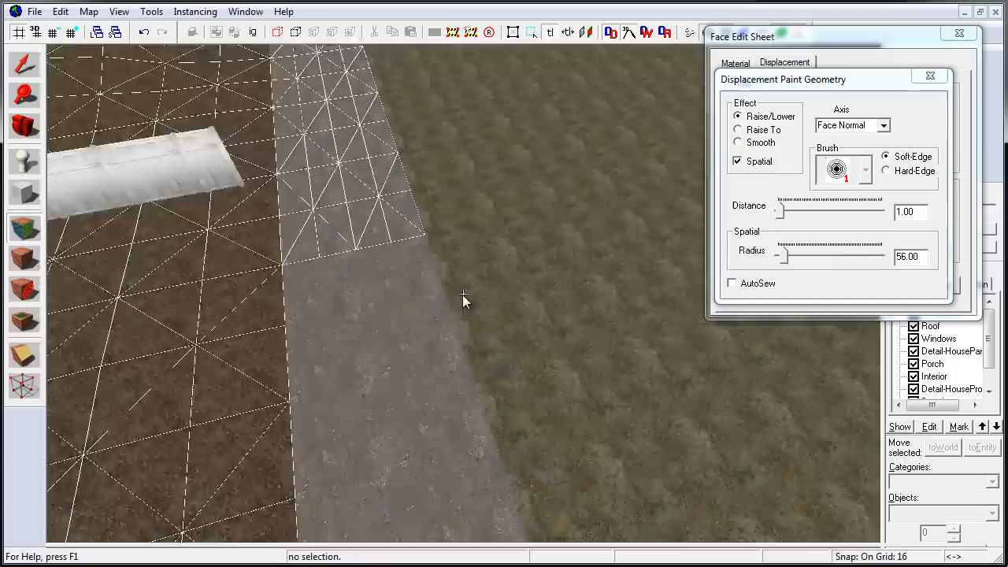
{"action": "key", "text": "w"}
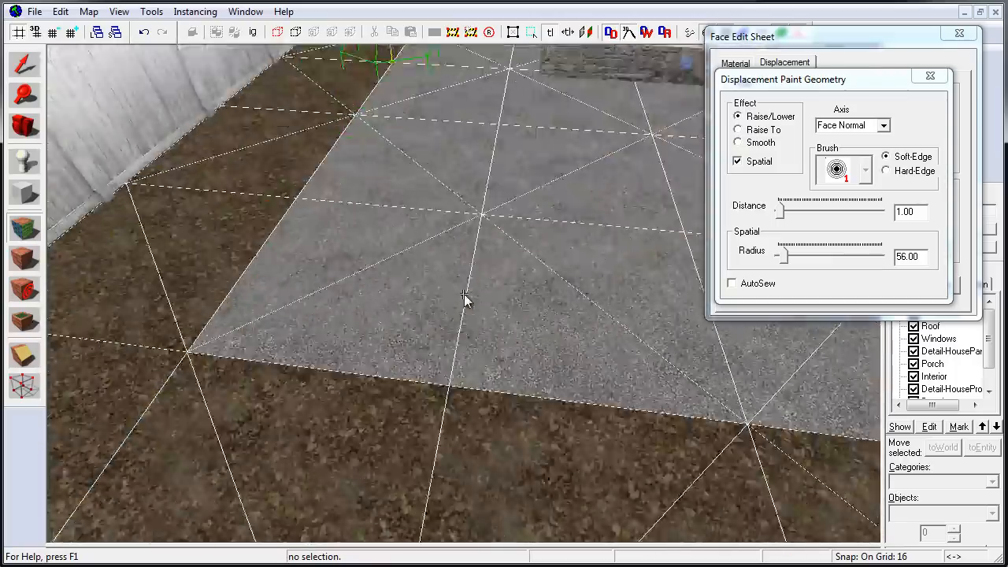
{"action": "key", "text": "z"}
{"action": "key", "text": "z"}
{"action": "key", "text": "z"}
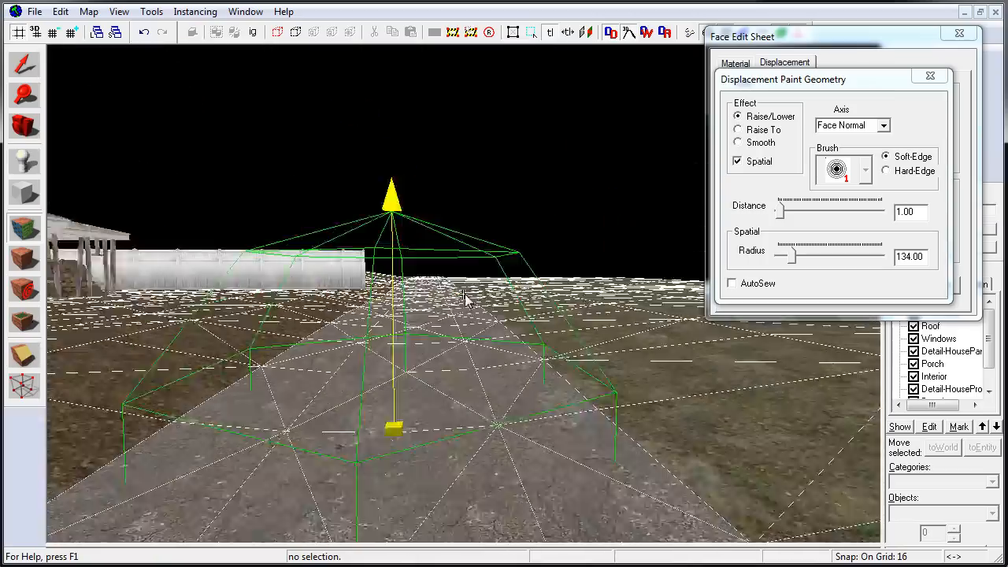
{"action": "key", "text": "z"}
{"action": "key", "text": "w"}
{"action": "key", "text": "z"}
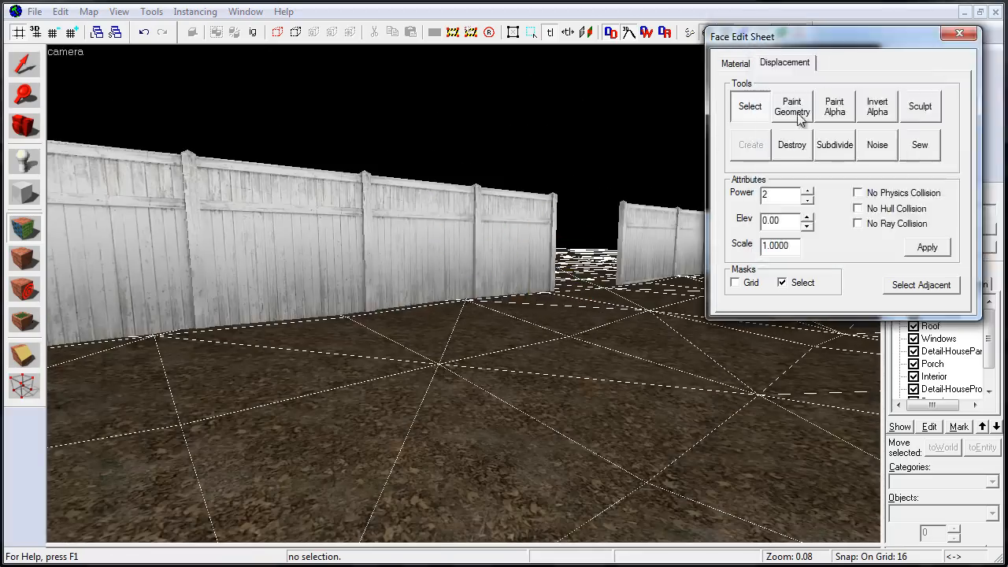
Paint gentle bumps into the yard displacements between the fence and house using Raise/Lower, distance 1.00 and radius 87
{"action": "left_click", "coordinate": [793, 107]}
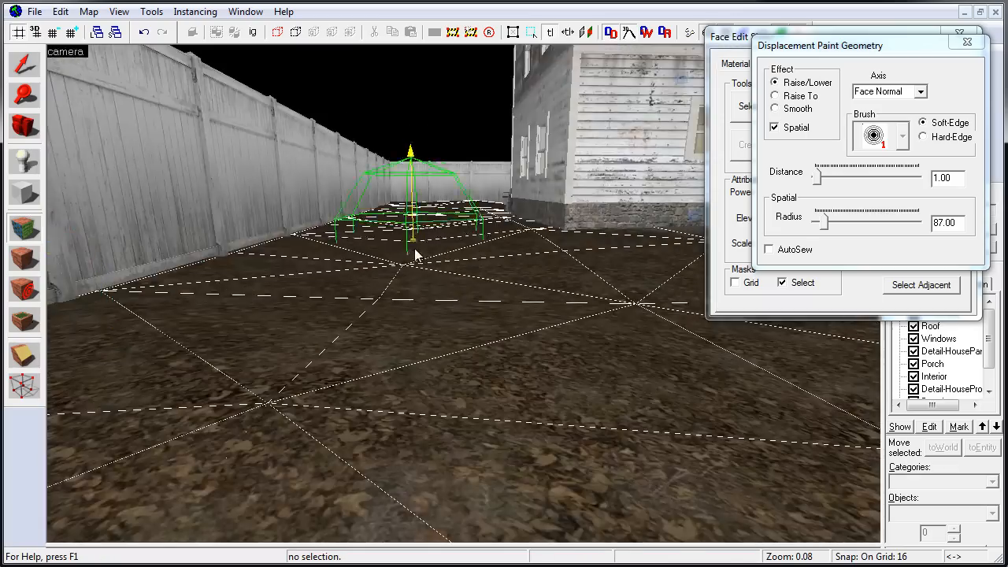
{"action": "key", "text": "w"}
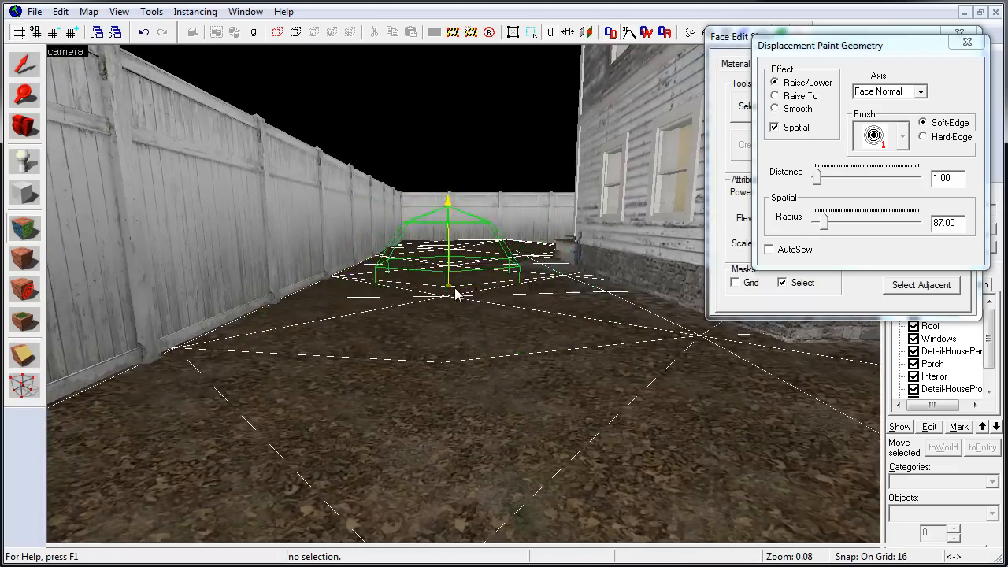
{"action": "key", "text": "z"}
{"action": "key", "text": "w"}
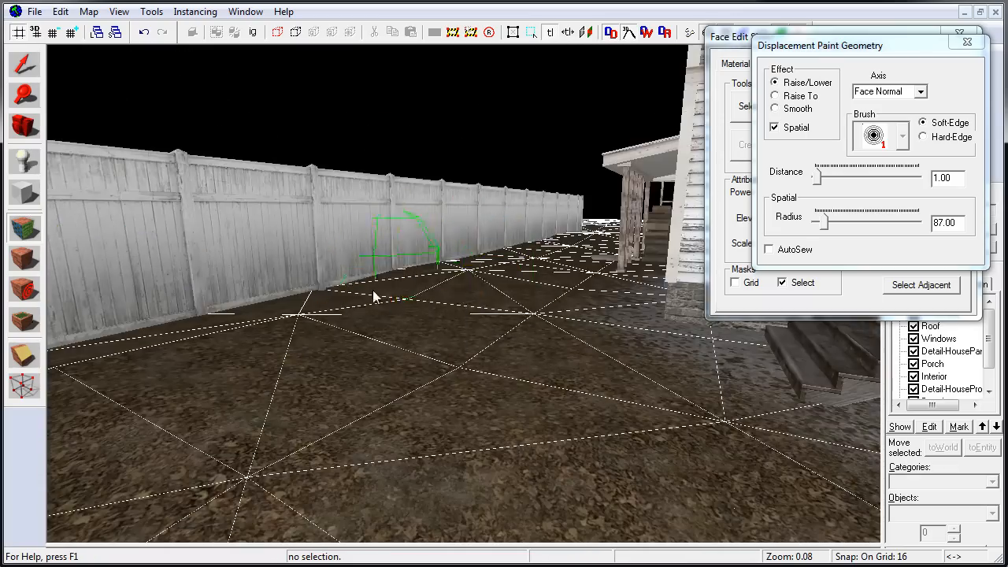
{"action": "key", "text": "w"}
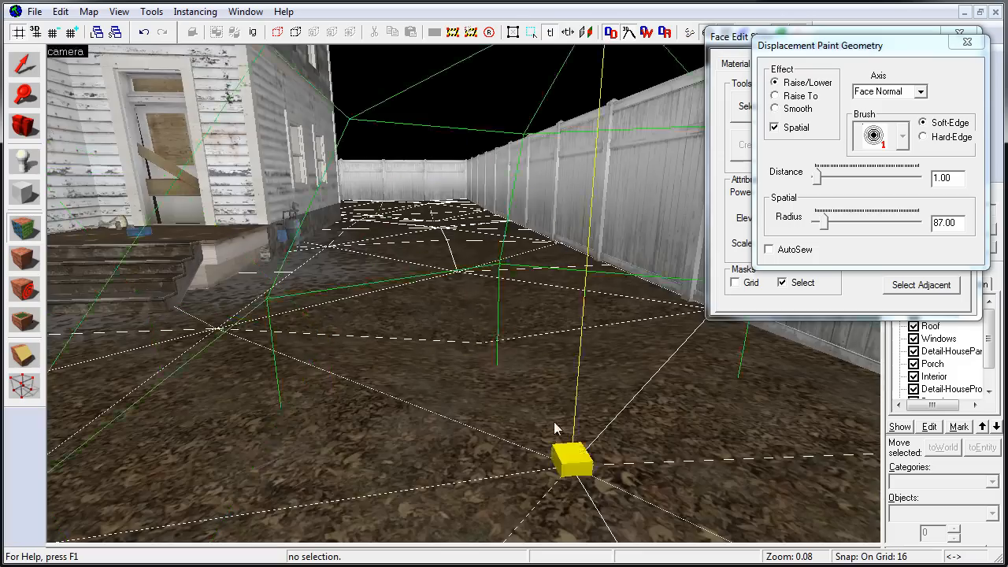
{"action": "key", "text": "w"}
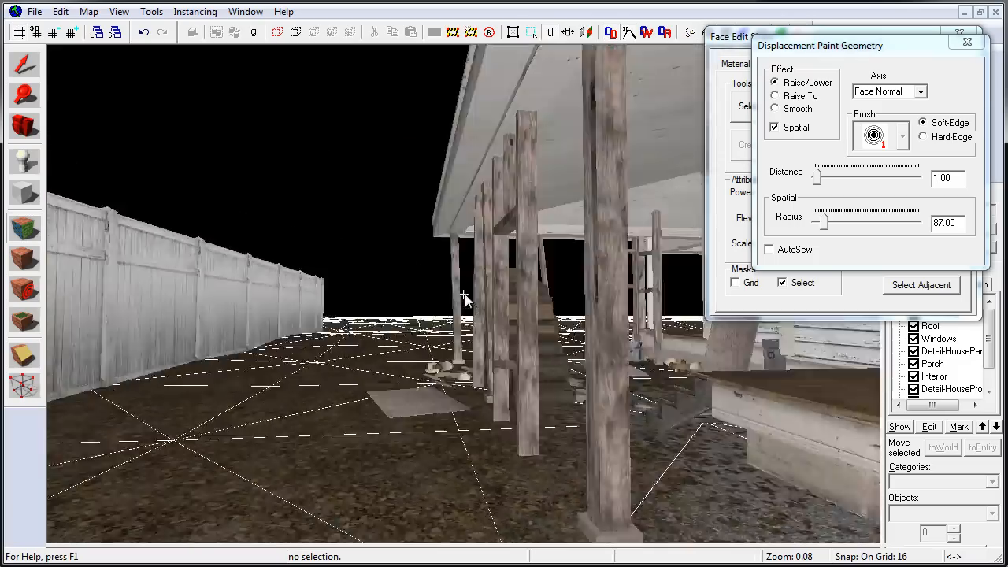
Continue the uneven ground around the side porch and along the fence to the road with the radius 87 brush
{"action": "key", "text": "w"}
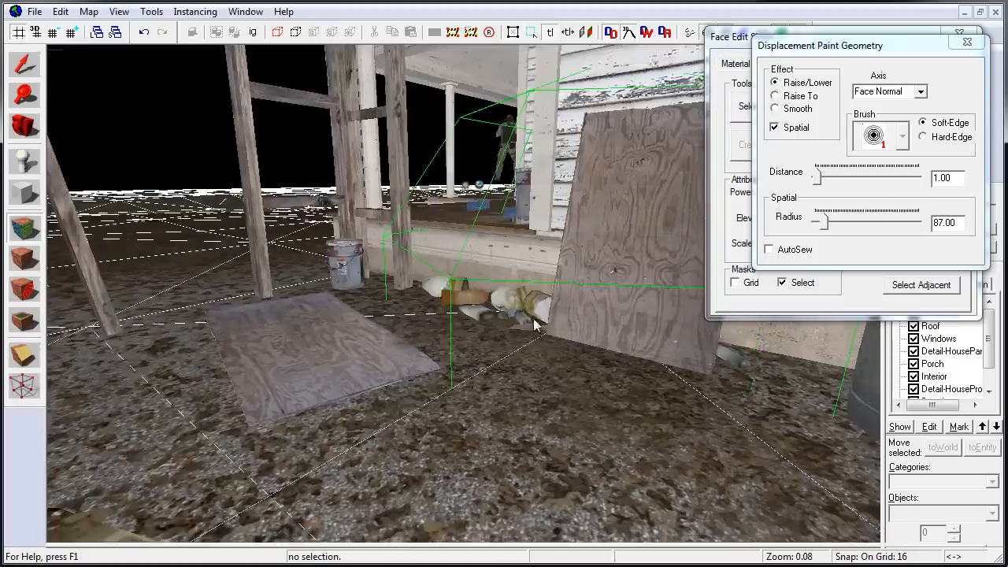
{"action": "key", "text": "w"}
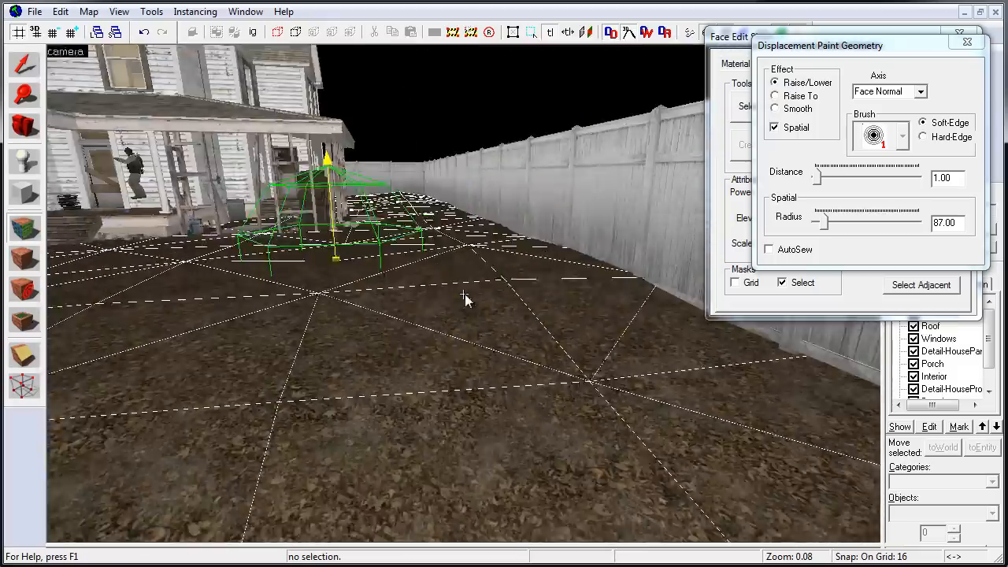
{"action": "key", "text": "z"}
{"action": "key", "text": "w"}
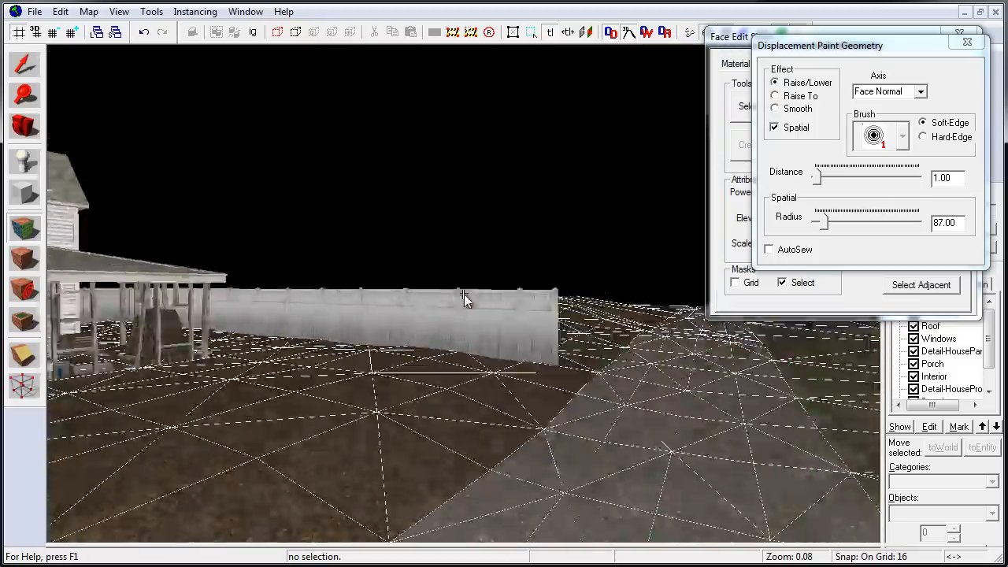
Enlarge the geometry brush radius to 220 and shape the ground at the fence ends near the road, using Smooth
{"action": "key", "text": "w"}
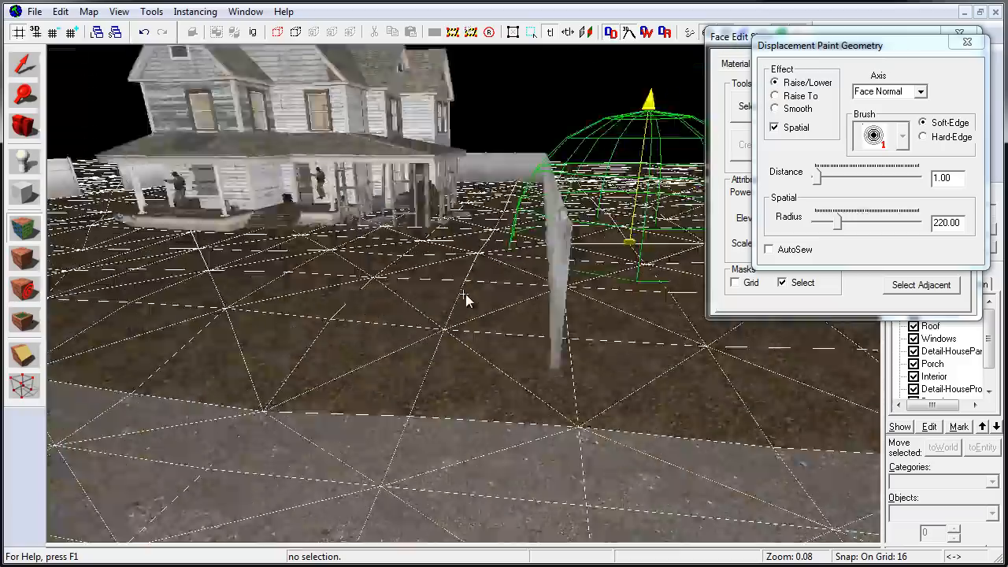
{"action": "key", "text": "shift"}
{"action": "key", "text": "z"}
{"action": "key", "text": "w"}
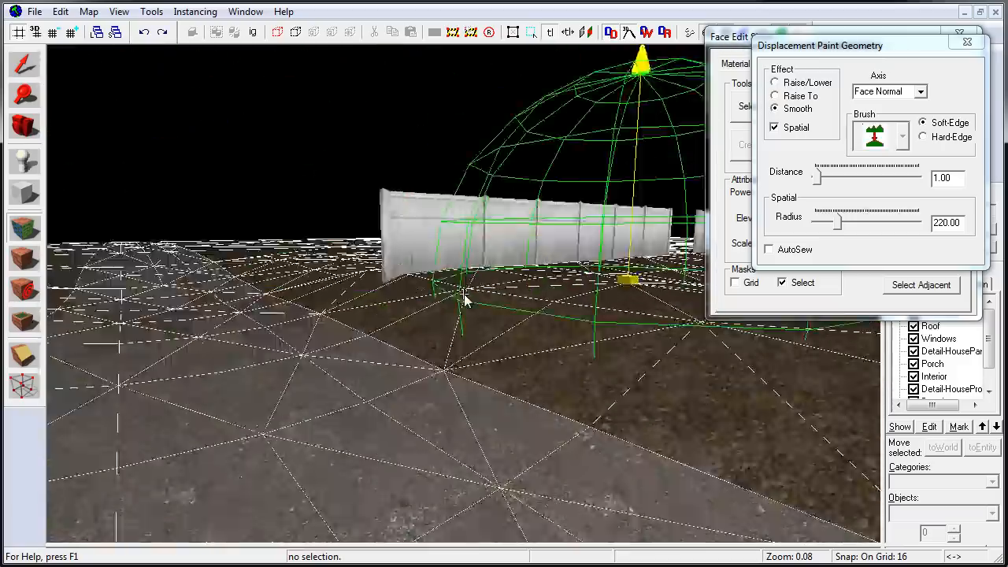
{"action": "key", "text": "s"}
Sculpt the road and the fields beside it using Raise/Lower at distance 1.00 and radius 220, and leave face editing
{"action": "key", "text": "z"}
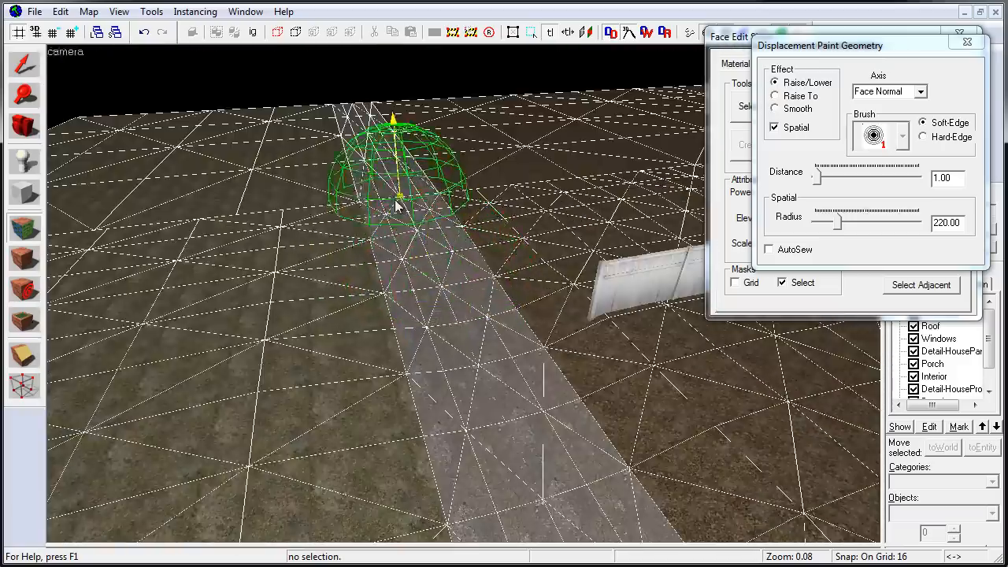
{"action": "key", "text": "z"}
{"action": "key", "text": "w"}
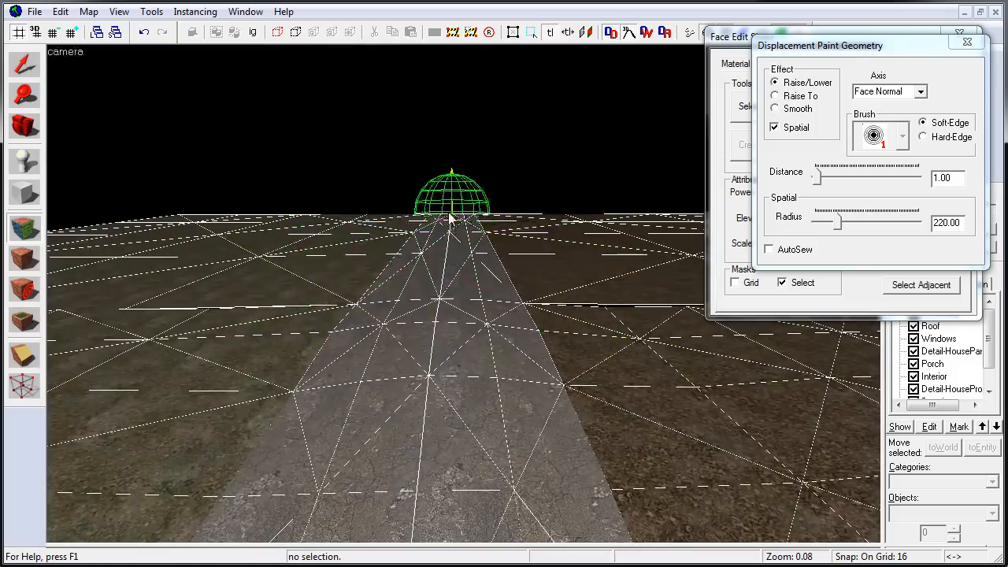
{"action": "key", "text": "z"}
{"action": "key", "text": "shift+s"}
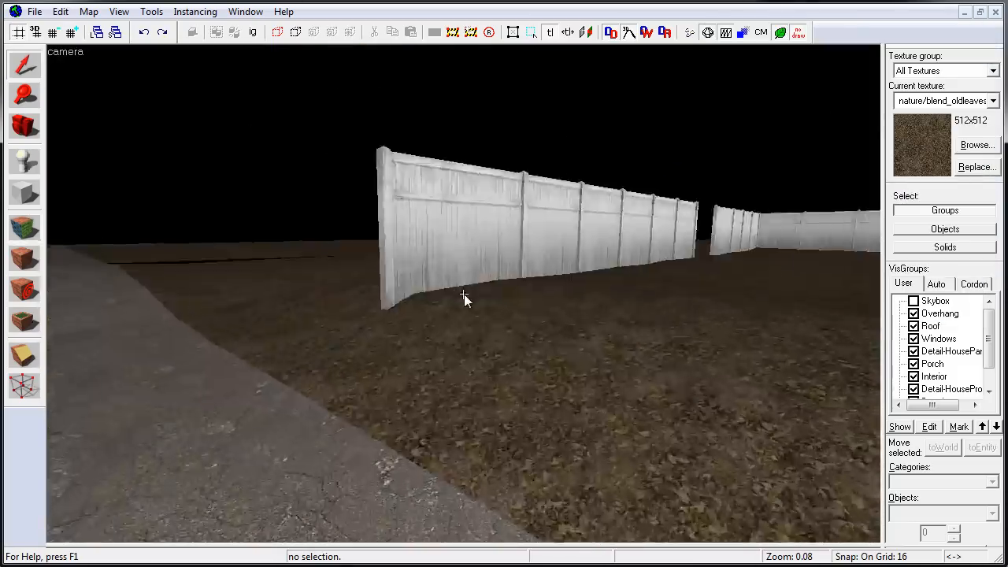
Start face editing and select the ground and road displacements around the fence
{"action": "left_click", "coordinate": [465, 296]}
{"action": "key", "text": "w"}
{"action": "key", "text": "z"}
{"action": "key", "text": "shift+a"}
{"action": "key", "text": "z"}
{"action": "key", "text": "s"}
{"action": "key", "text": "z"}
{"action": "left_click", "coordinate": [355, 354], "text": "ctrl"}
{"action": "left_click", "coordinate": [291, 472], "text": "ctrl"}
{"action": "left_click", "coordinate": [481, 197], "text": "ctrl"}
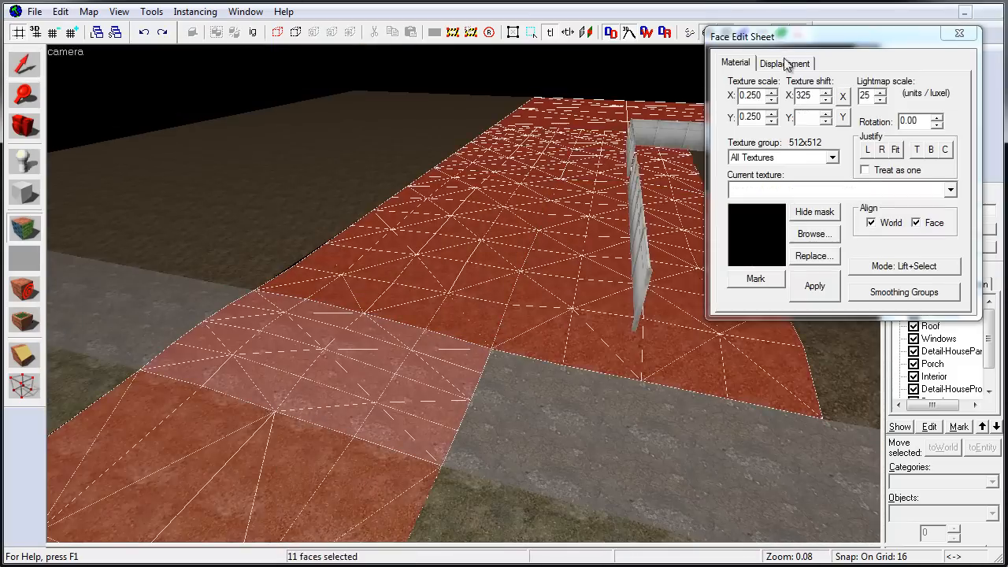
Sculpt the road and the adjoining ground near the fence using Raise/Lower at distance 1.00 and radius 220
{"action": "left_click", "coordinate": [786, 65]}
{"action": "left_click", "coordinate": [797, 107]}
{"action": "key", "text": "z"}
{"action": "key", "text": "w"}
{"action": "key", "text": "z"}
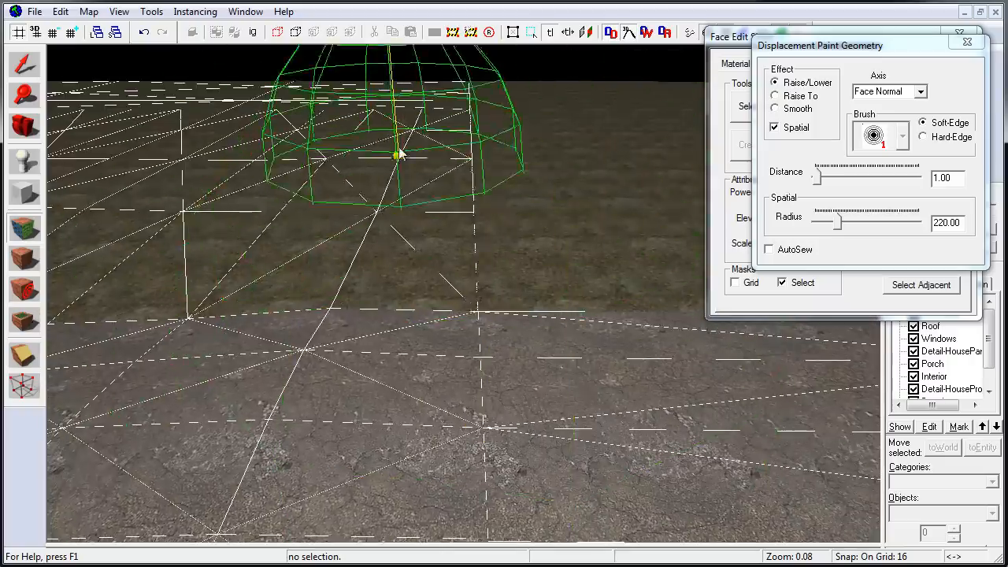
{"action": "key", "text": "z"}
{"action": "key", "text": "s"}
{"action": "key", "text": "w"}
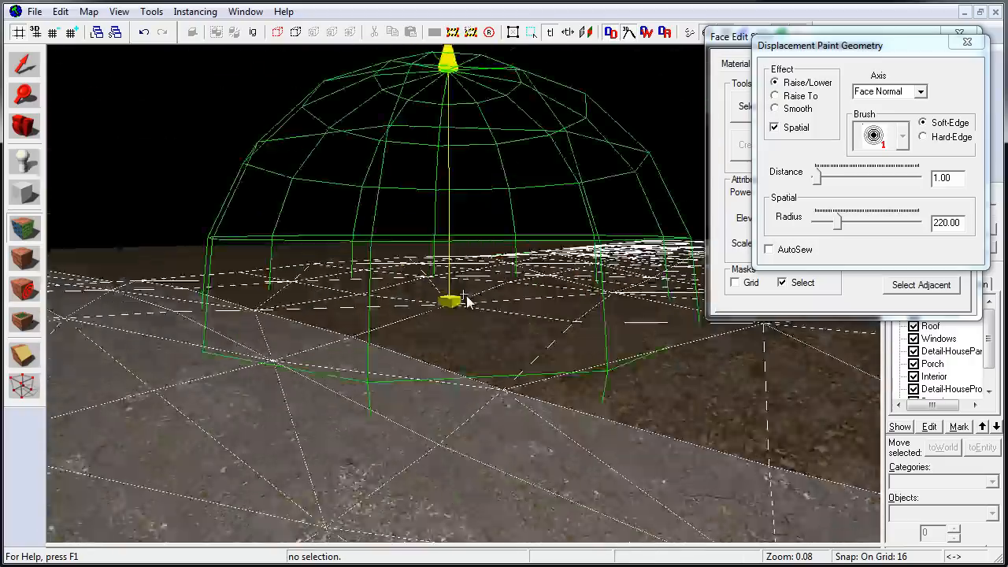
{"action": "key", "text": "z"}
{"action": "key", "text": "z"}
{"action": "key", "text": "z"}
Select the four side fence props nearest the road and raise them together, reducing the grid snap to 8
{"action": "left_click", "coordinate": [24, 64]}
{"action": "left_click", "coordinate": [581, 269]}
{"action": "left_click", "coordinate": [520, 277], "text": "ctrl"}
{"action": "left_click", "coordinate": [414, 291], "text": "ctrl"}
{"action": "left_click", "coordinate": [316, 313], "text": "ctrl"}
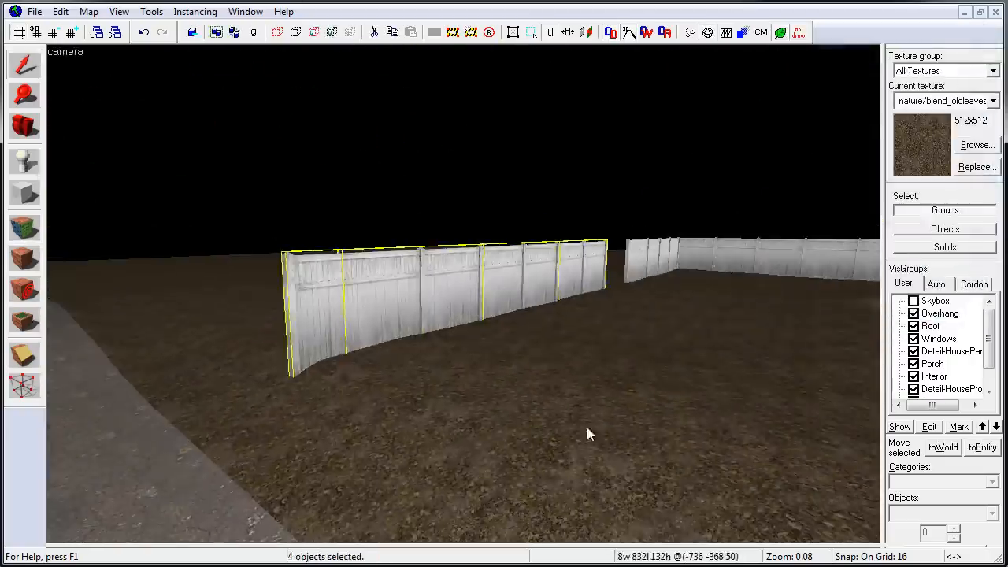
{"action": "key", "text": "shift+z"}
{"action": "key", "text": "ctrl+e"}
{"action": "scroll", "coordinate": [706, 394], "scroll_direction": "up", "scroll_amount": 10}
{"action": "left_click_drag", "start_coordinate": [706, 393], "coordinate": [707, 345]}
{"action": "key", "text": "z"}
{"action": "key", "text": "z"}
{"action": "key", "text": "ctrl+z"}
{"action": "key", "text": "["}
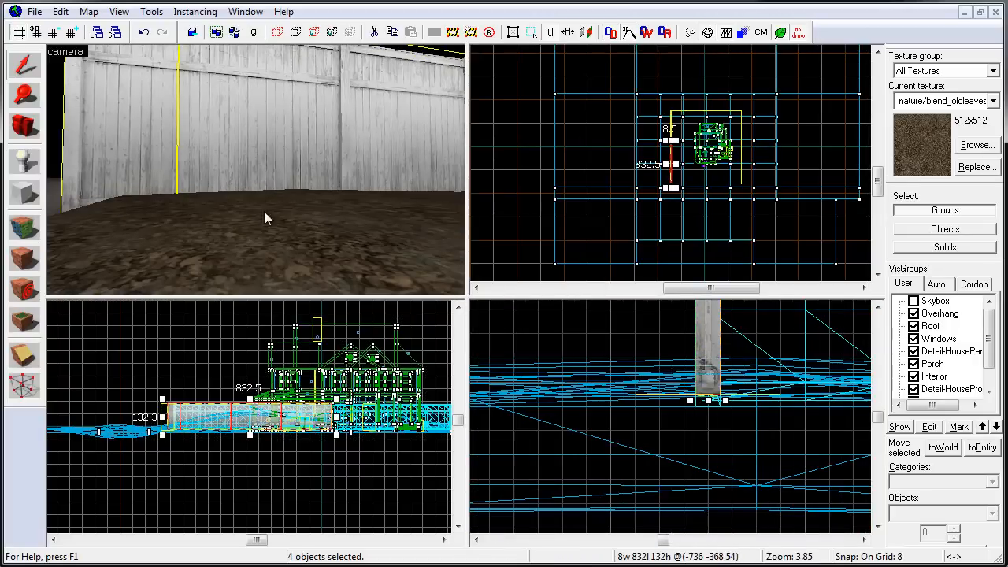
Raise the side fence slightly more with grid snap 4 and check its base against the ground
{"action": "left_click", "coordinate": [120, 133]}
{"action": "key", "text": "z"}
{"action": "key", "text": "s"}
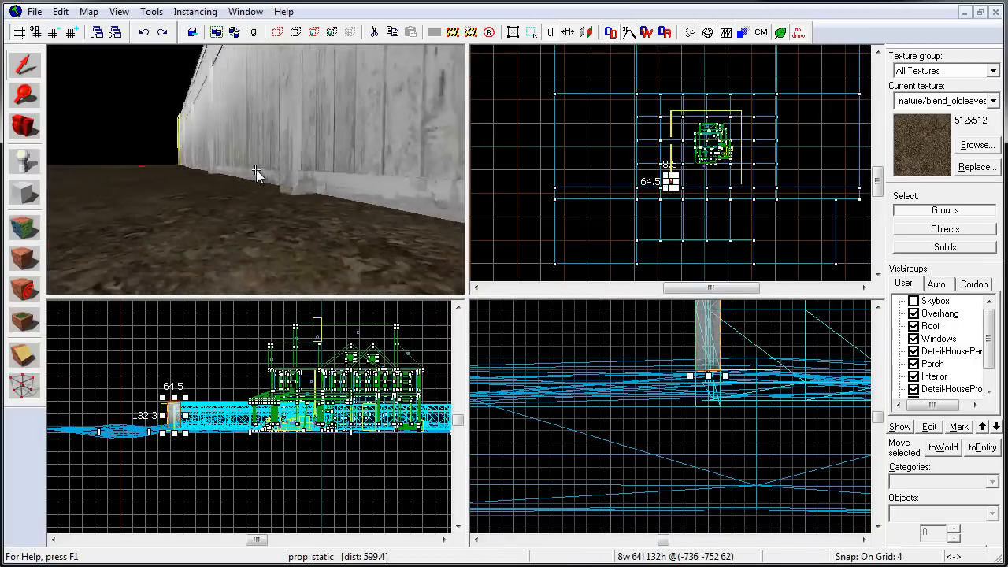
{"action": "key", "text": "w"}
{"action": "key", "text": "shift+z"}
Reopen geometry painting on the displacements, set the brush radius to 56, and shape the ground at the fence's road end
{"action": "key", "text": "shift+a"}
{"action": "left_click", "coordinate": [465, 293]}
{"action": "key", "text": "s"}
{"action": "key", "text": "w"}
{"action": "key", "text": "z"}
{"action": "left_click", "coordinate": [789, 105]}
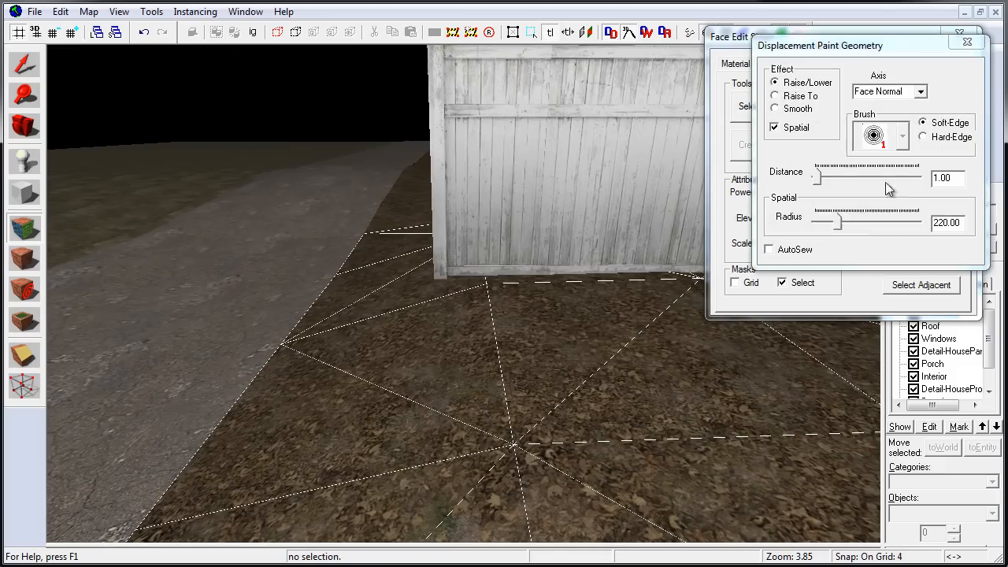
{"action": "left_click_drag", "start_coordinate": [820, 224], "coordinate": [821, 224]}
{"action": "key", "text": "z"}
{"action": "key", "text": "z"}
{"action": "left_click", "coordinate": [341, 343]}
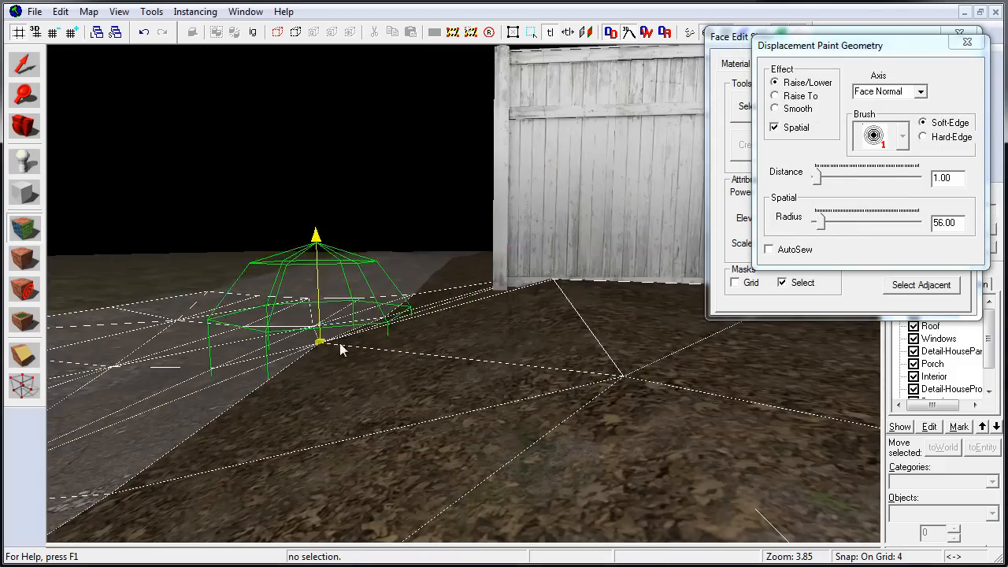
Paint the ground along the side fence's base to close gaps, using Raise/Lower at distance 1.00 and radius 56
{"action": "key", "text": "z"}
{"action": "key", "text": "z"}
{"action": "key", "text": "z"}
{"action": "key", "text": "w"}
{"action": "key", "text": "s"}
{"action": "key", "text": "z"}
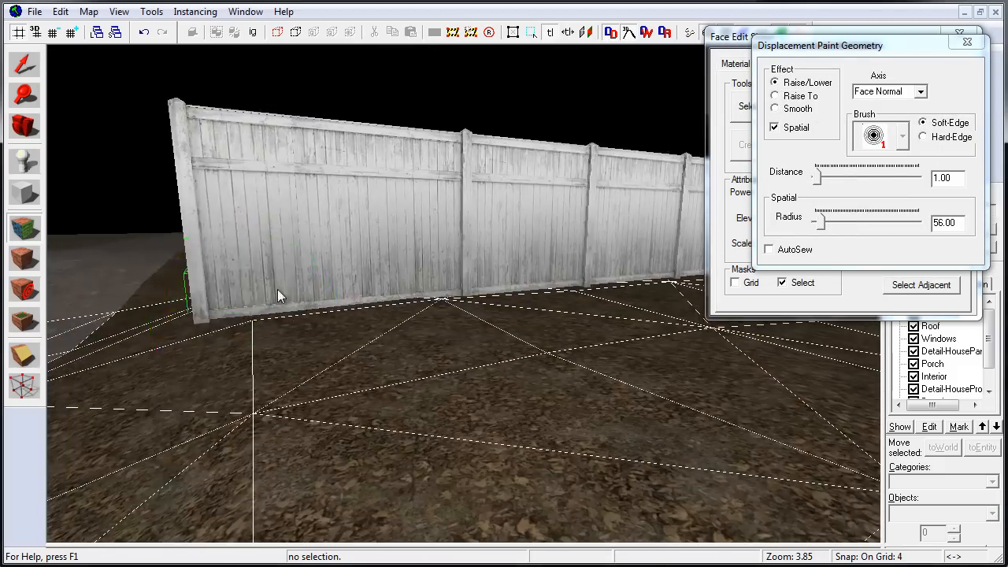
{"action": "key", "text": "z"}
{"action": "key", "text": "z"}
{"action": "key", "text": "z"}
{"action": "key", "text": "z"}
{"action": "key", "text": "z"}
{"action": "key", "text": "z"}
{"action": "key", "text": "z"}
{"action": "key", "text": "z"}
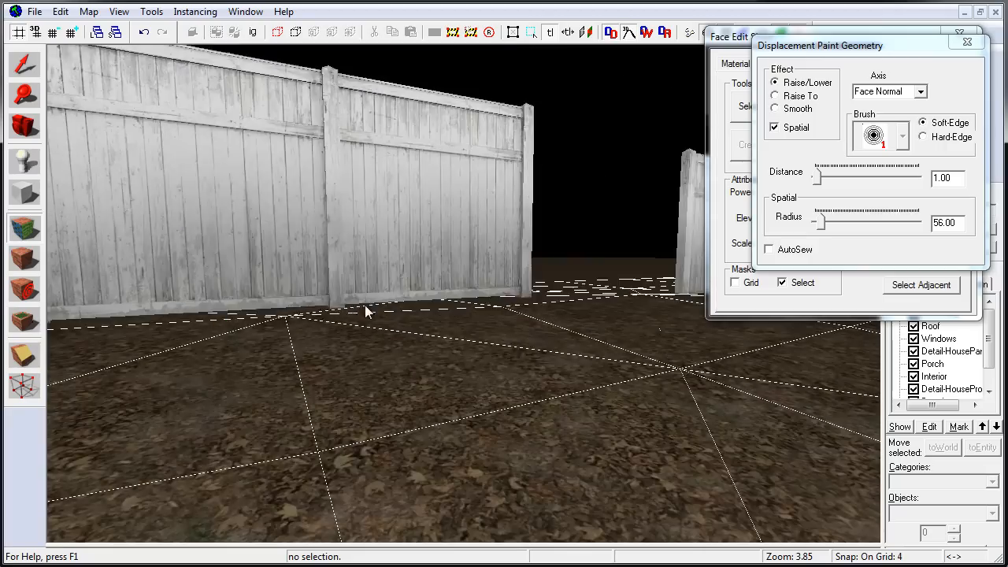
Select the four side fence props again and lower them slightly so they sit in the ground
{"action": "key", "text": "shift+s"}
{"action": "left_click", "coordinate": [463, 294]}
{"action": "left_click", "coordinate": [654, 213], "text": "ctrl"}
{"action": "left_click", "coordinate": [524, 213], "text": "ctrl"}
{"action": "left_click", "coordinate": [393, 217], "text": "ctrl"}
{"action": "key", "text": "shift+z"}
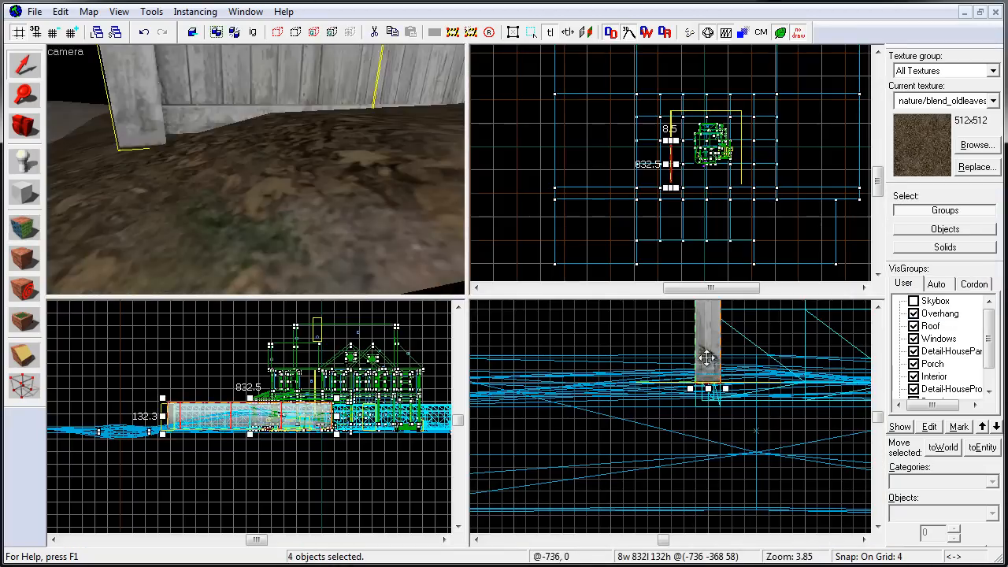
{"action": "key", "text": "shift+z"}
Run the map in Counter-Strike: Global Offensive and walk around the house, examining the yard terrain, fence bases and road
{"action": "key", "text": "F9"}
{"action": "left_click", "coordinate": [605, 372]}
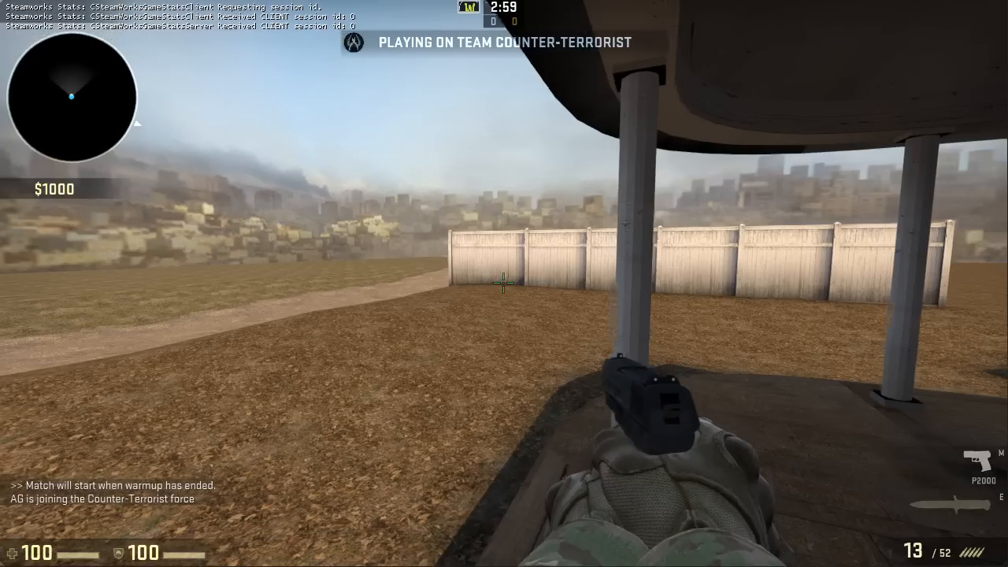
{"action": "key", "text": "w"}
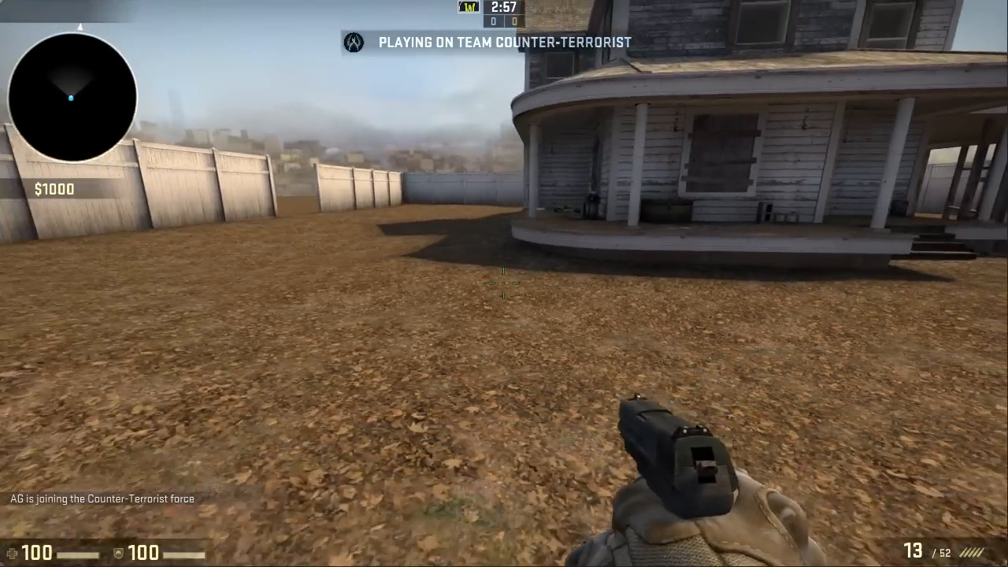
{"action": "key", "text": "w"}
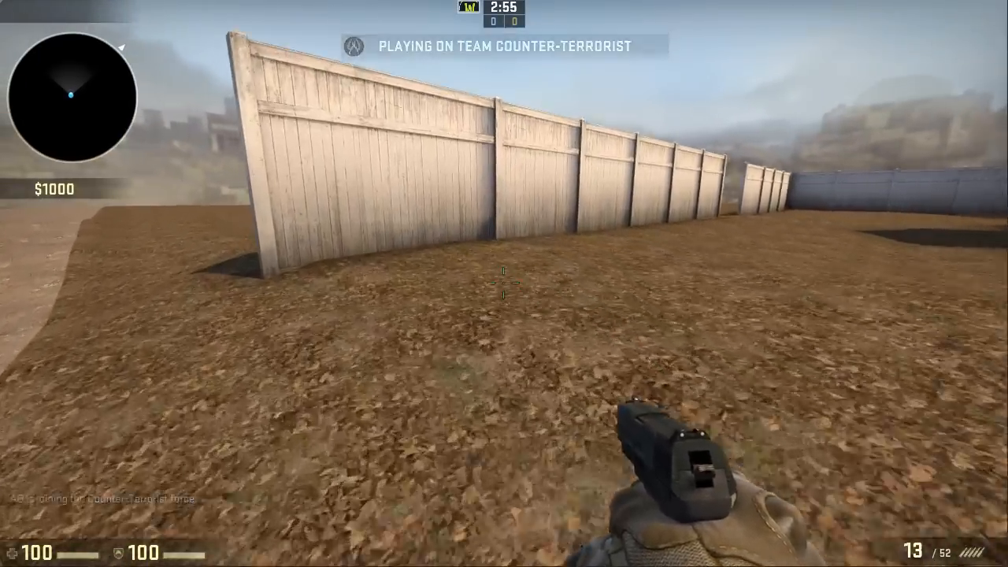
{"action": "key", "text": "w"}
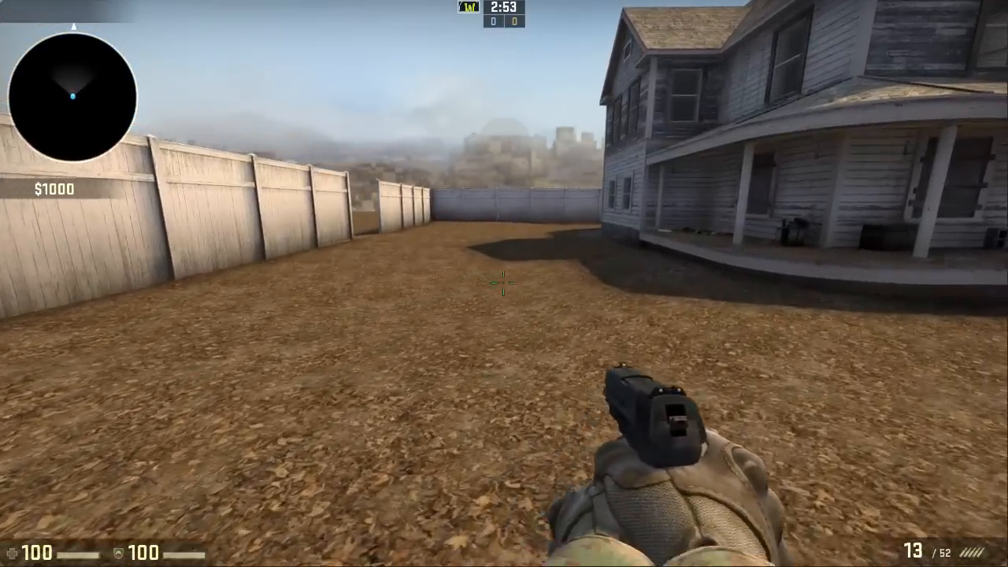
{"action": "key", "text": "w"}
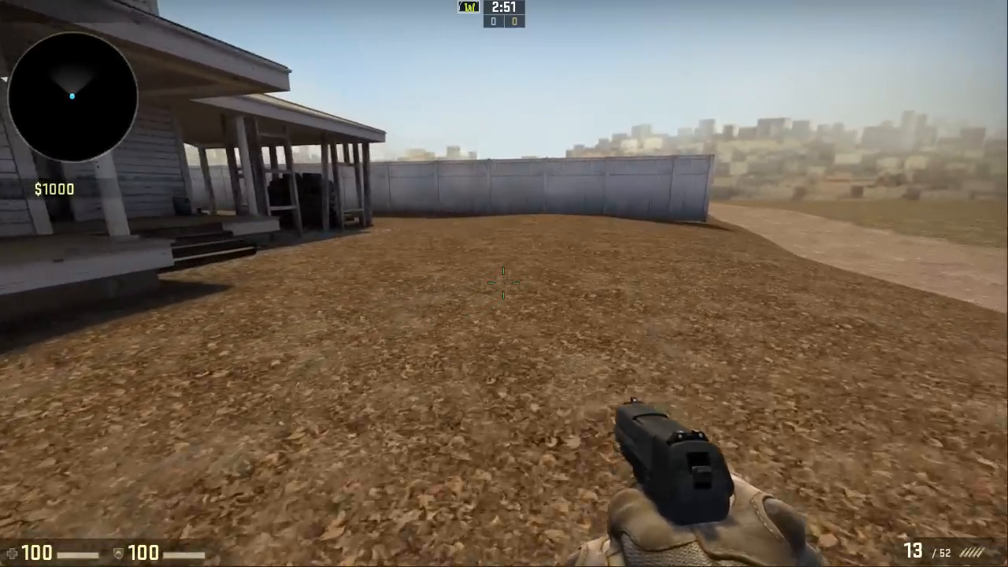
{"action": "key", "text": "w"}
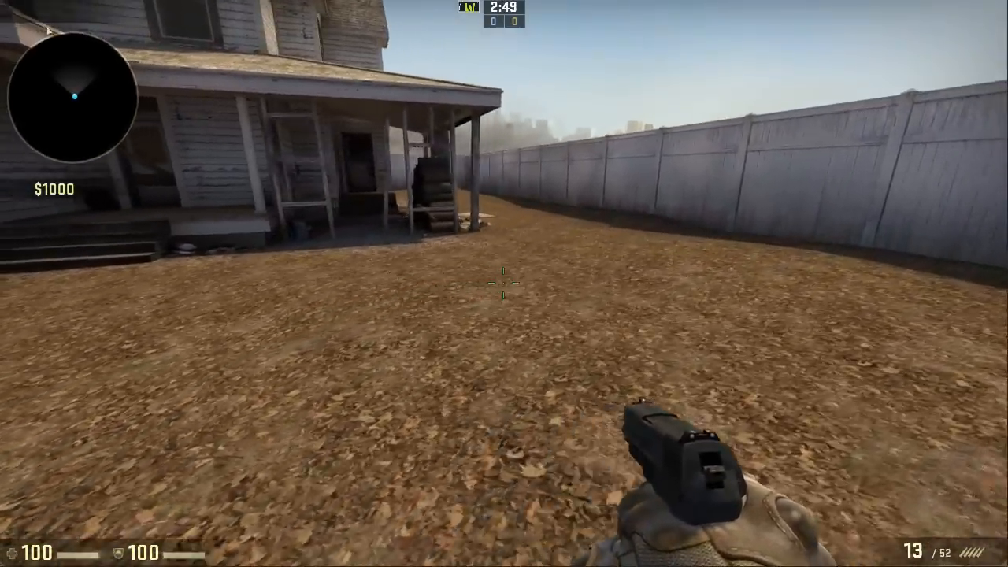
{"action": "key", "text": "w"}
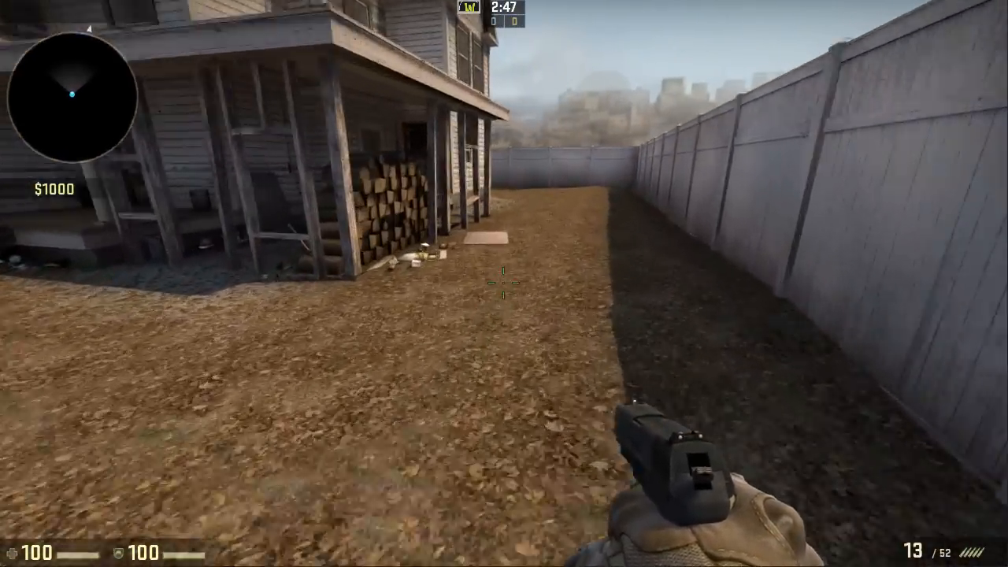
{"action": "key", "text": "w"}
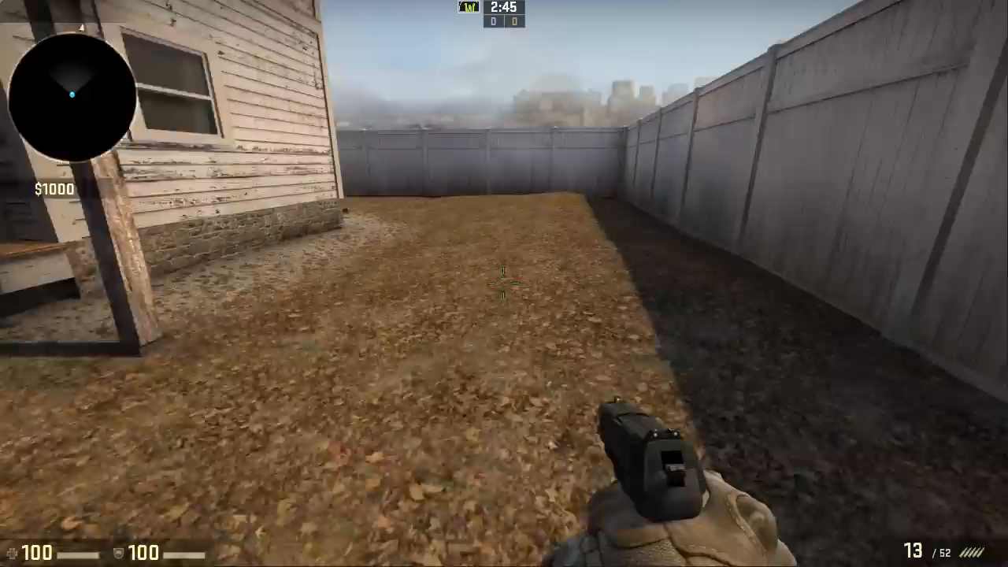
{"action": "key", "text": "w"}
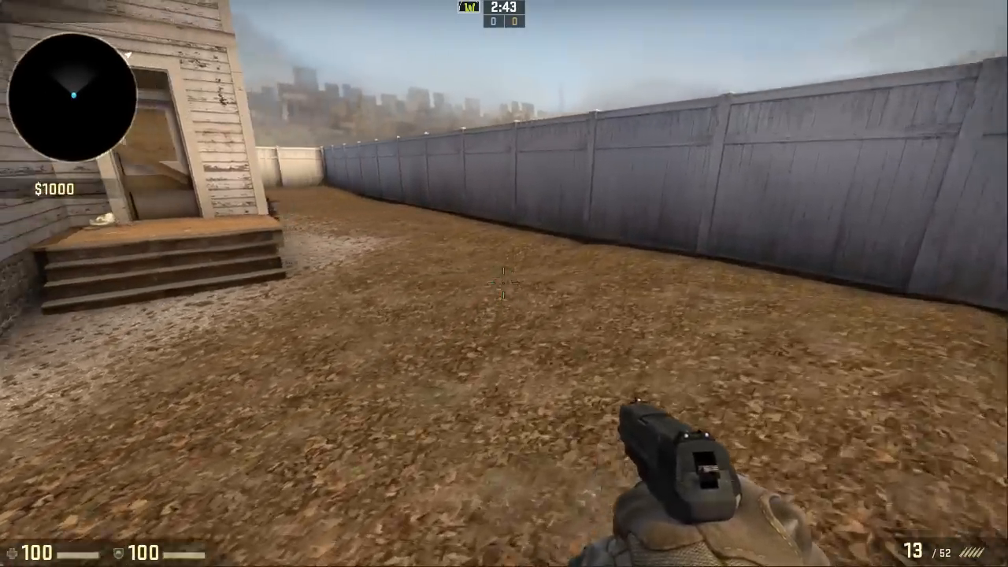
{"action": "key", "text": "w"}
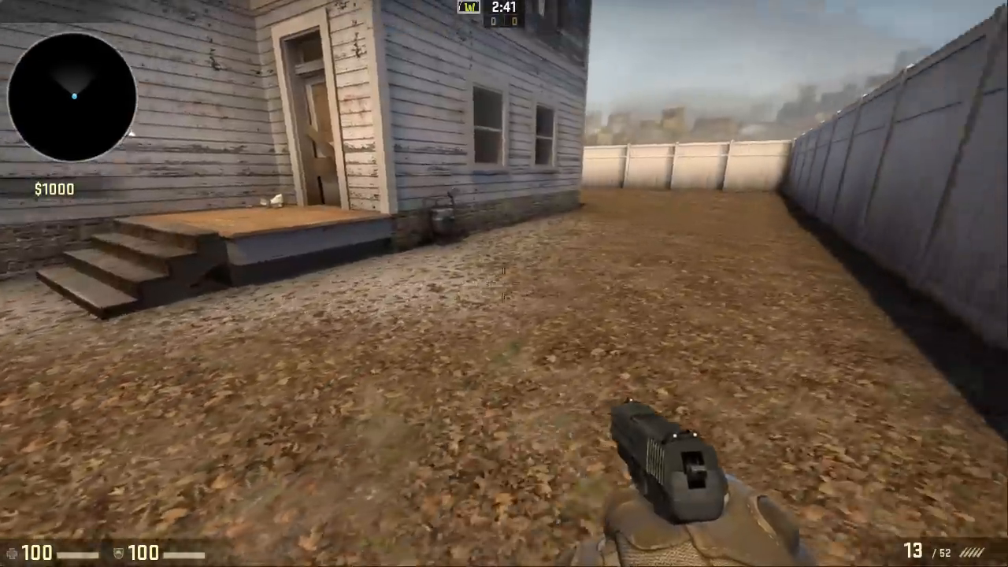
{"action": "key", "text": "w"}
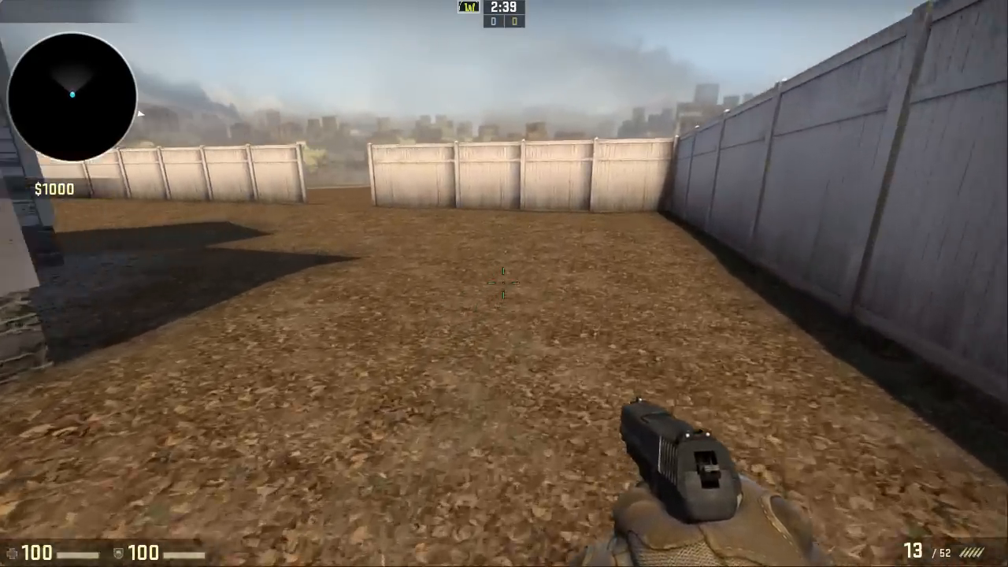
{"action": "key", "text": "w"}
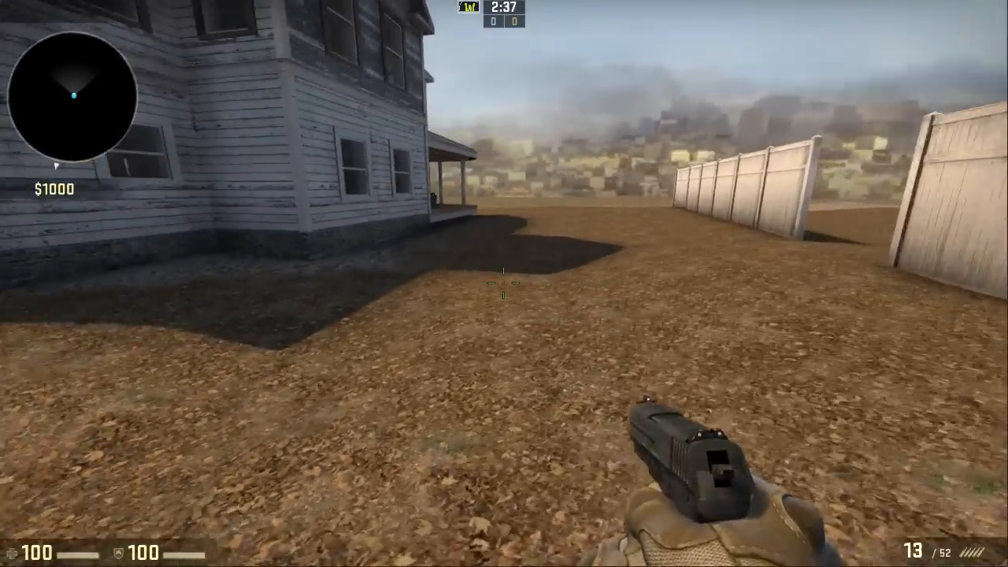
{"action": "key", "text": "w"}
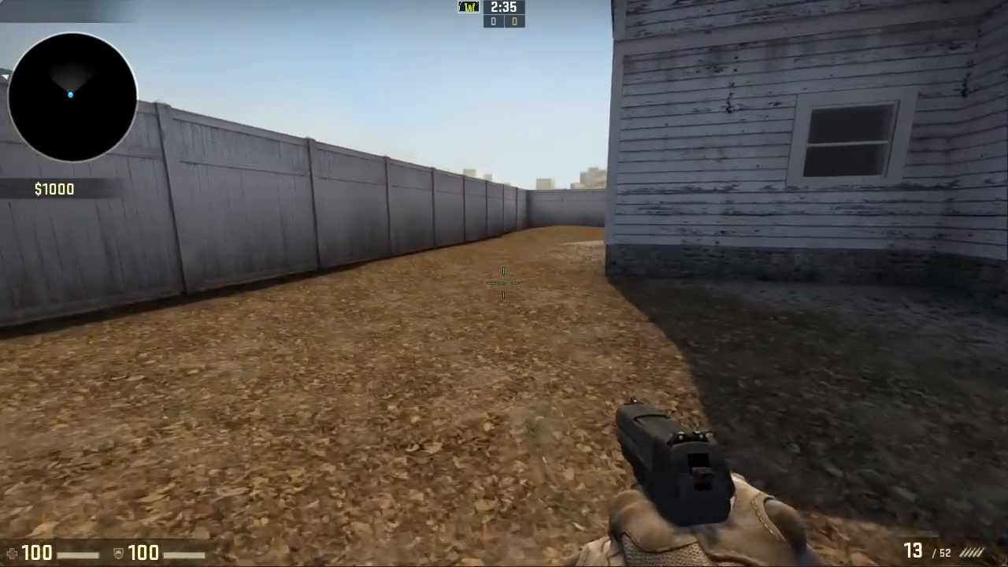
{"action": "key", "text": "w"}
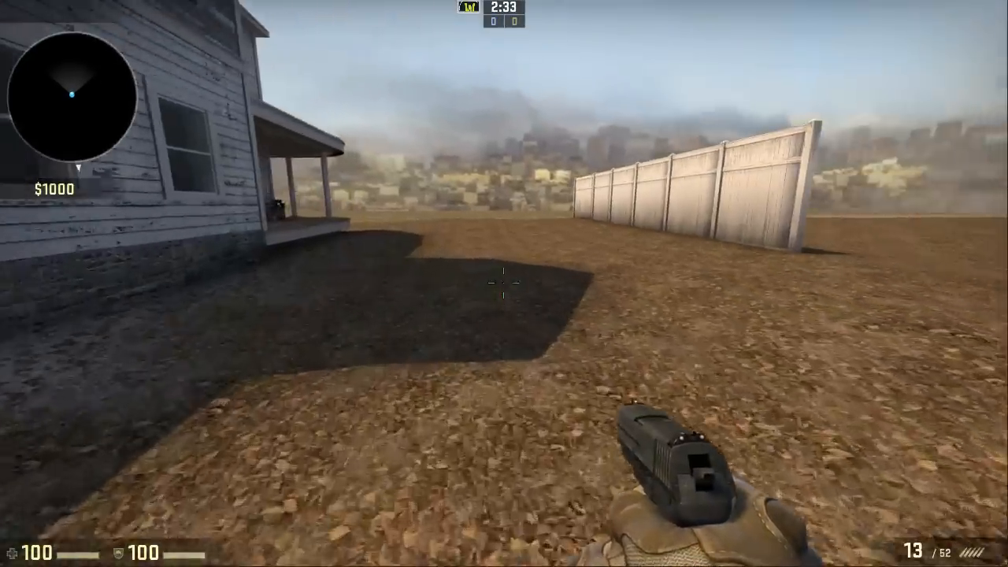
{"action": "key", "text": "w"}
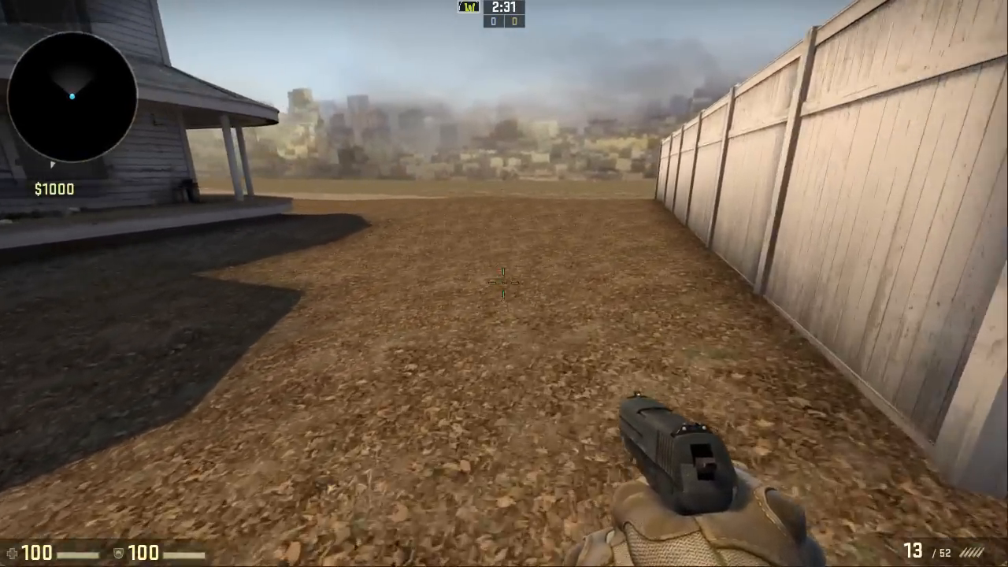
{"action": "key", "text": "w"}
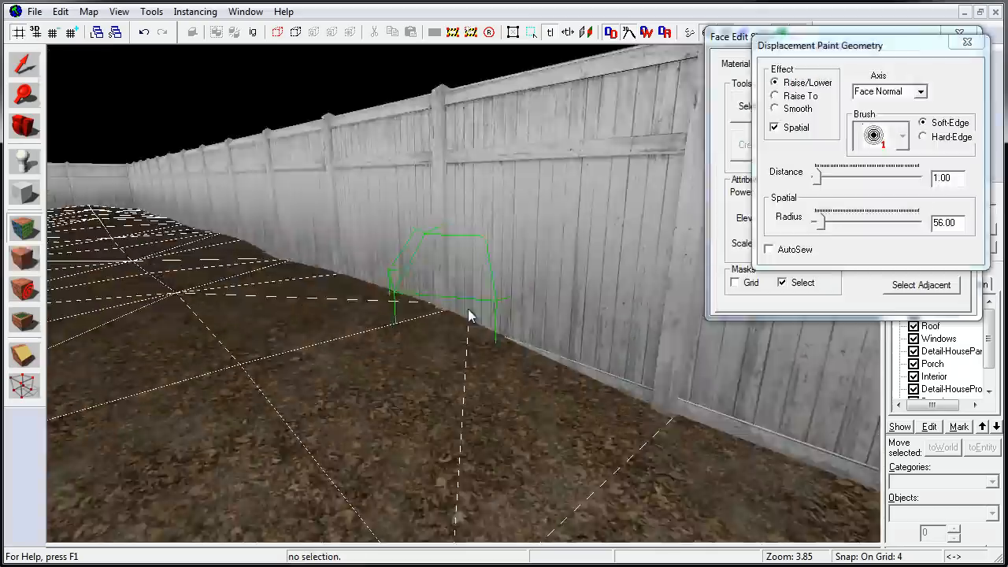
Touch up the ground along the base of the yard fences using Raise/Lower at distance 1.00 and radius 56
{"action": "key", "text": "s"}
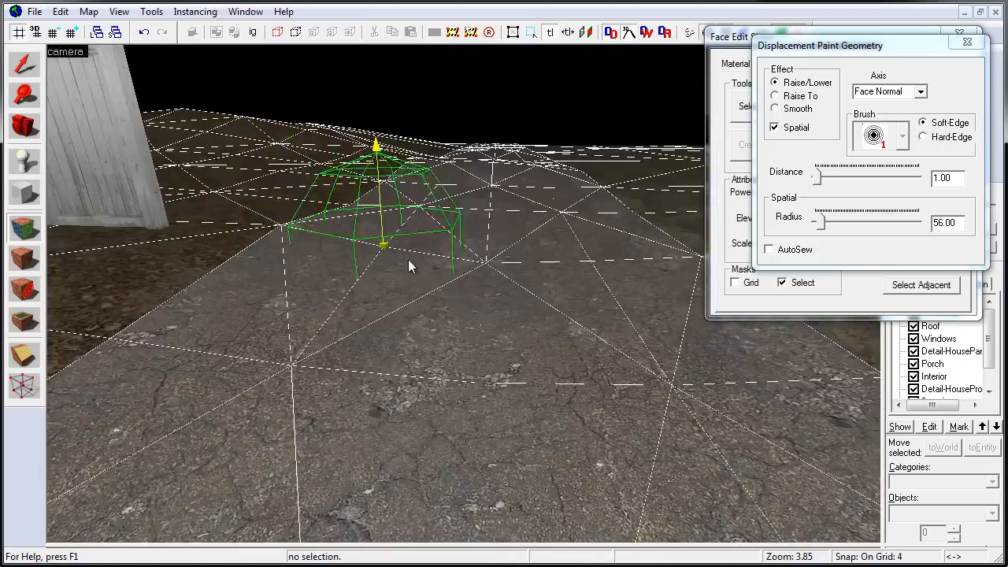
{"action": "key", "text": "s"}
{"action": "key", "text": "w"}
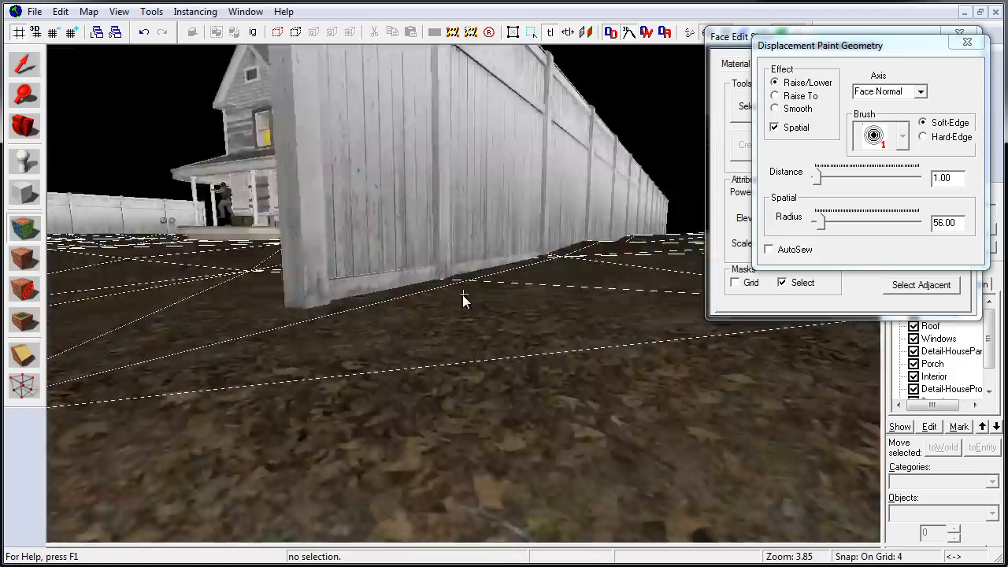
{"action": "key", "text": "w"}
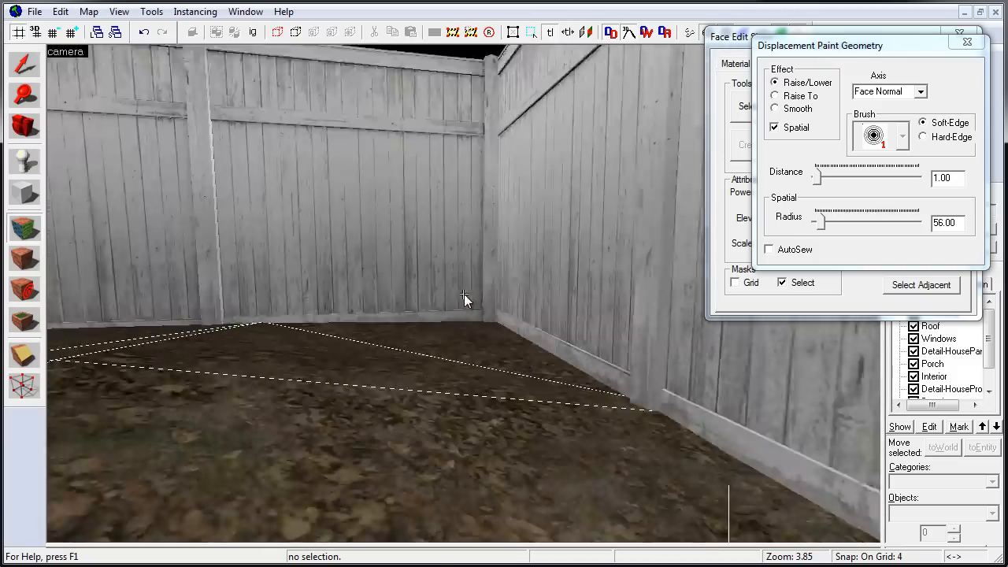
{"action": "key", "text": "z"}
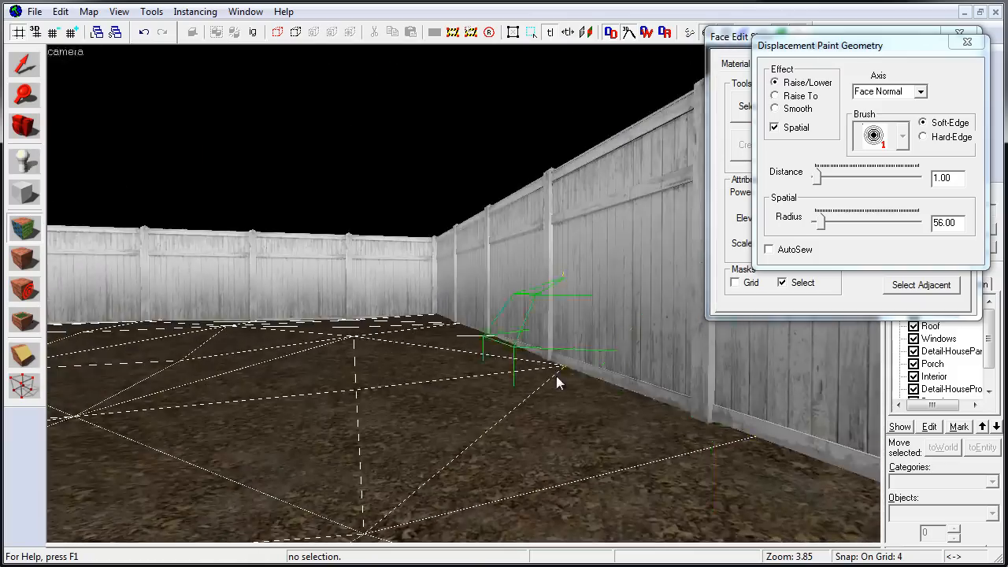
{"action": "key", "text": "z"}
{"action": "key", "text": "w"}
{"action": "key", "text": "z"}
{"action": "key", "text": "z"}
{"action": "key", "text": "w"}
{"action": "key", "text": "z"}
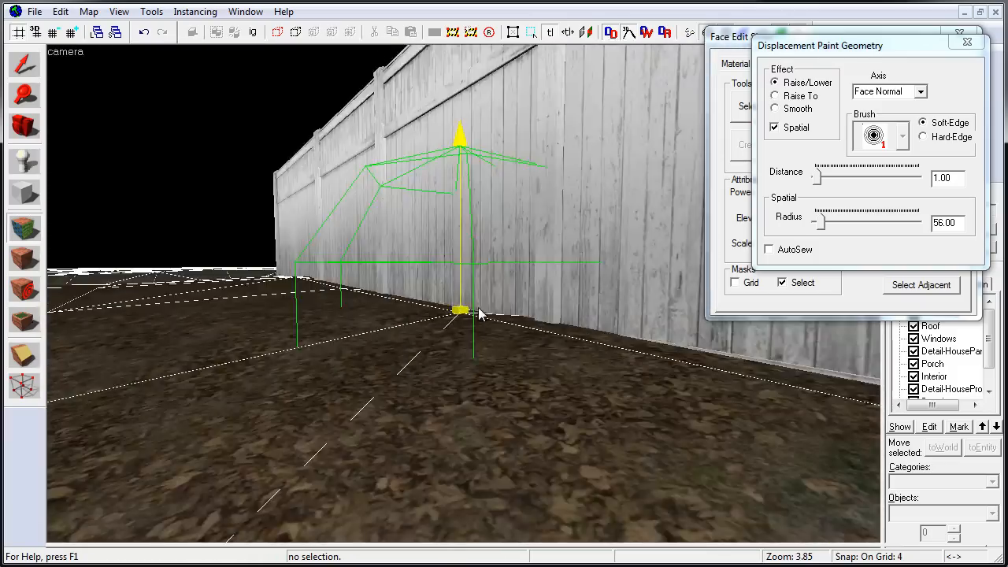
{"action": "key", "text": "z"}
{"action": "key", "text": "w"}
Sculpt the road with the brush radius at 235, and refine the ground along its edge with the radius at 32
{"action": "key", "text": "z"}
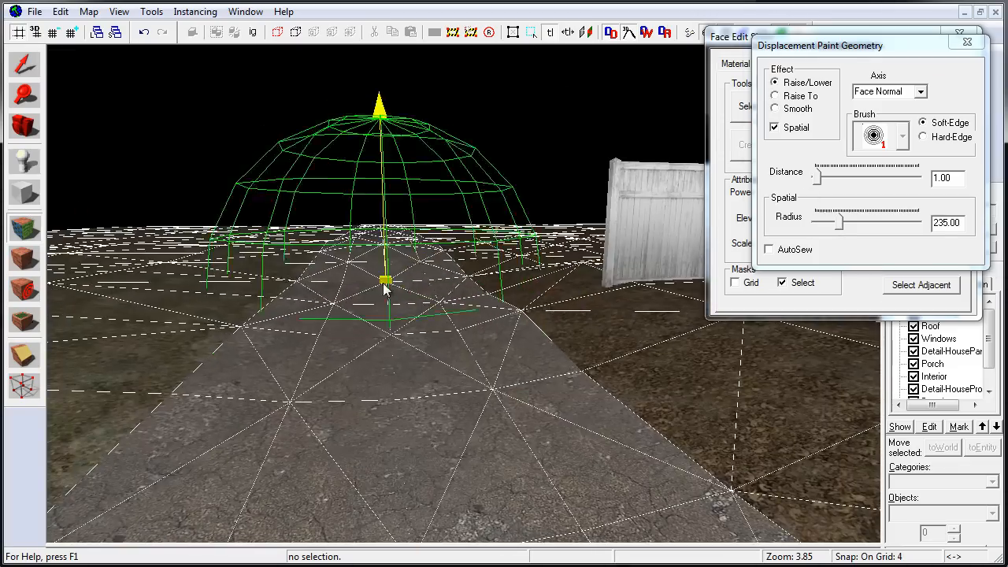
{"action": "key", "text": "z"}
{"action": "key", "text": "z"}
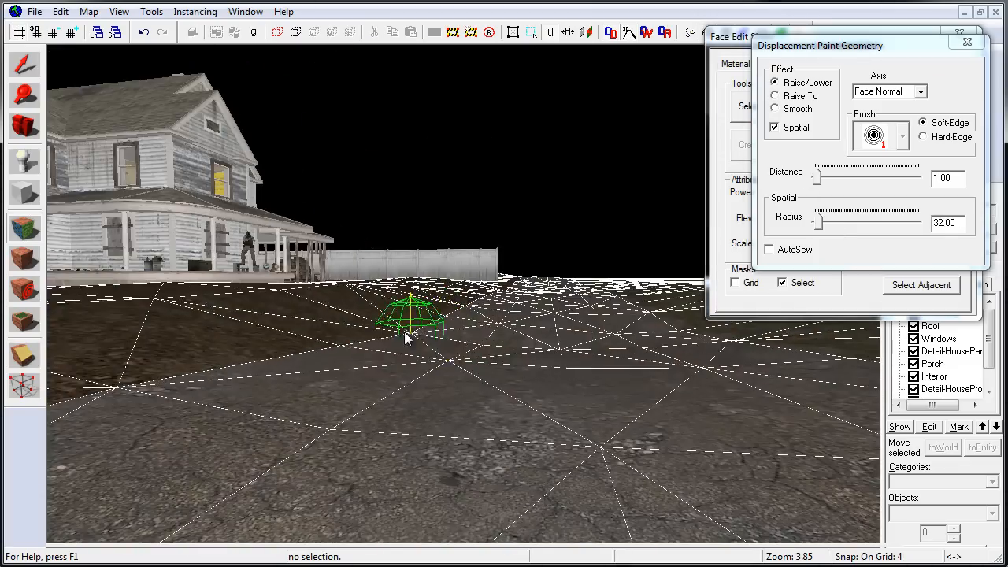
{"action": "key", "text": "s"}
{"action": "key", "text": "z"}
{"action": "key", "text": "z"}
{"action": "key", "text": "z"}
{"action": "key", "text": "z"}
Sculpt the ground beside the road near the yard fence using Raise/Lower at distance 3.00 and radius 306
{"action": "left_click_drag", "start_coordinate": [818, 222], "coordinate": [847, 222]}
{"action": "left_click_drag", "start_coordinate": [816, 177], "coordinate": [821, 177]}
{"action": "key", "text": "z"}
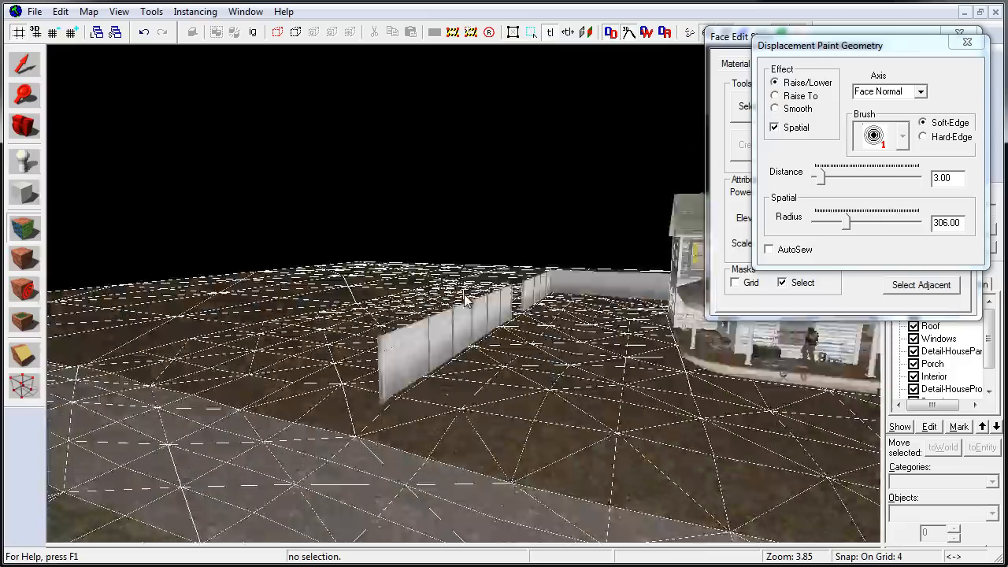
{"action": "key", "text": "z"}
{"action": "key", "text": "z"}
{"action": "key", "text": "z"}
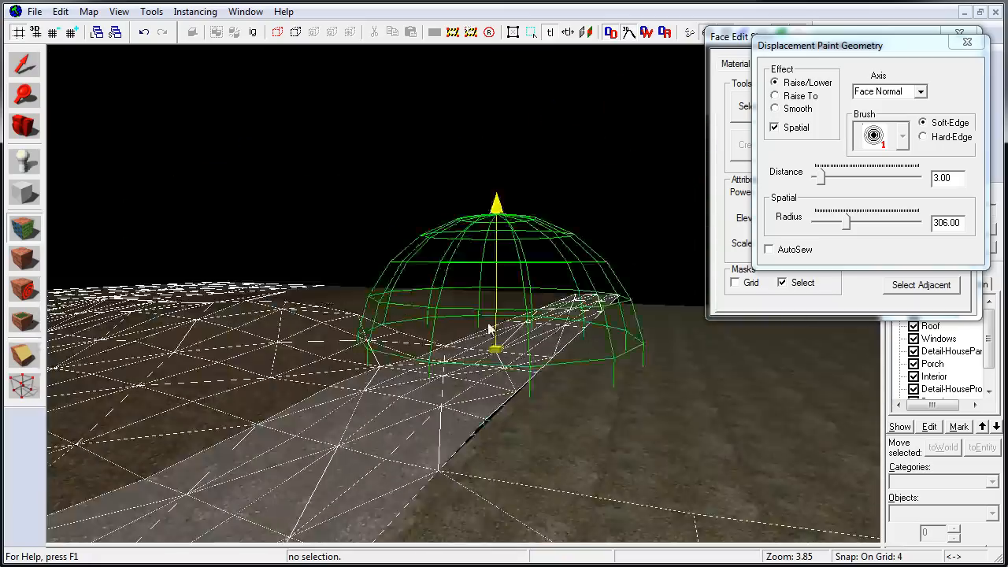
Shape hills in the field across the road with Raise/Lower, enlarging the brush radius to 360
{"action": "key", "text": "z"}
{"action": "key", "text": "s"}
{"action": "key", "text": "z"}
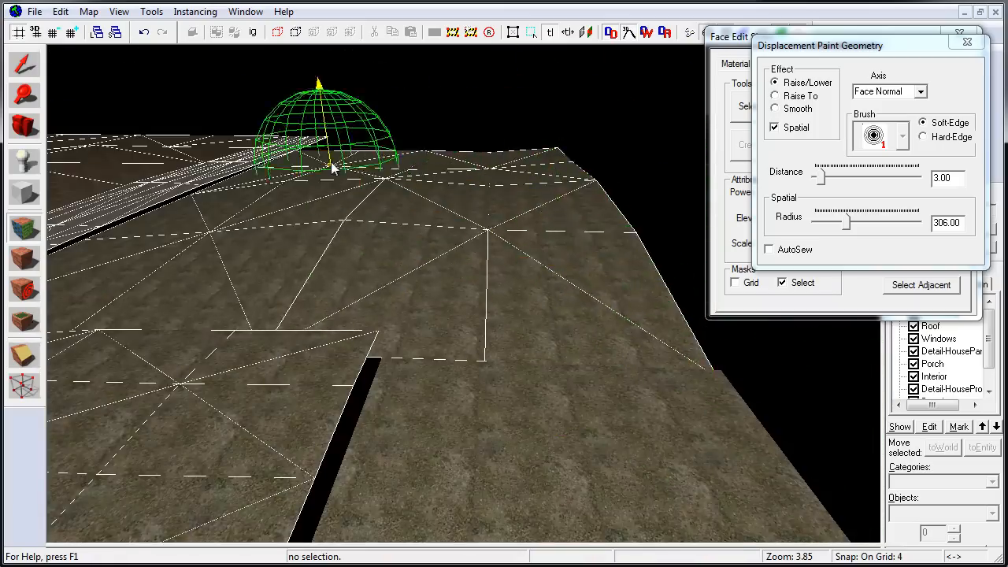
{"action": "key", "text": "z"}
{"action": "key", "text": "w"}
{"action": "key", "text": "z"}
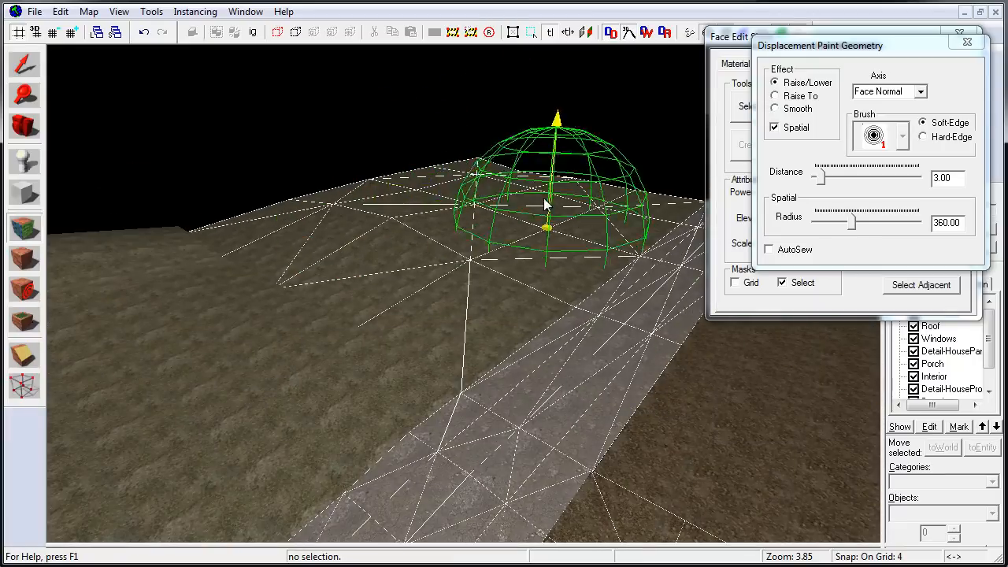
{"action": "key", "text": "z"}
Refine the hill at the edge of the field beside the road with the brush radius at 220
{"action": "left_click_drag", "start_coordinate": [851, 222], "coordinate": [837, 222]}
{"action": "key", "text": "z"}
{"action": "key", "text": "z"}
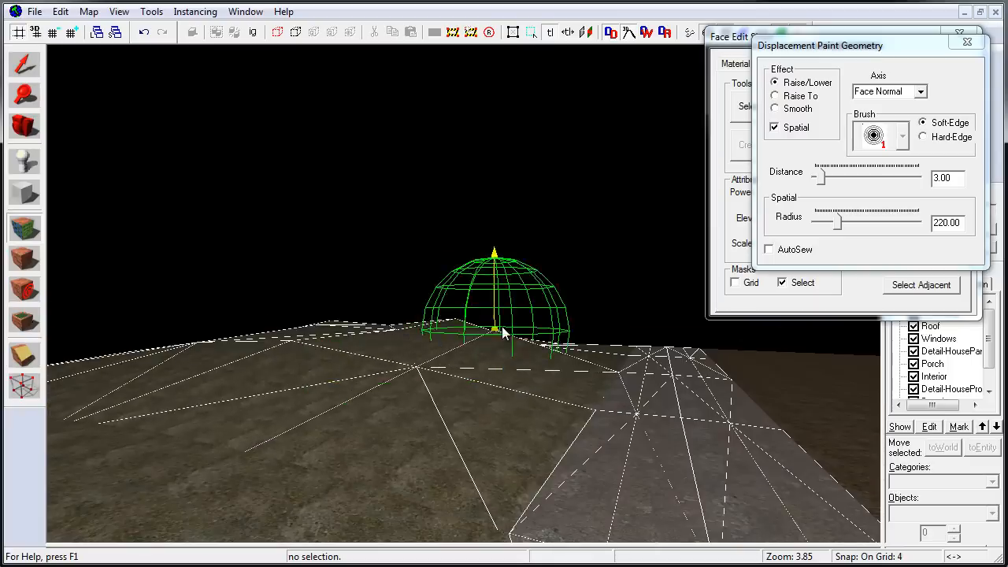
{"action": "key", "text": "z"}
{"action": "key", "text": "z"}
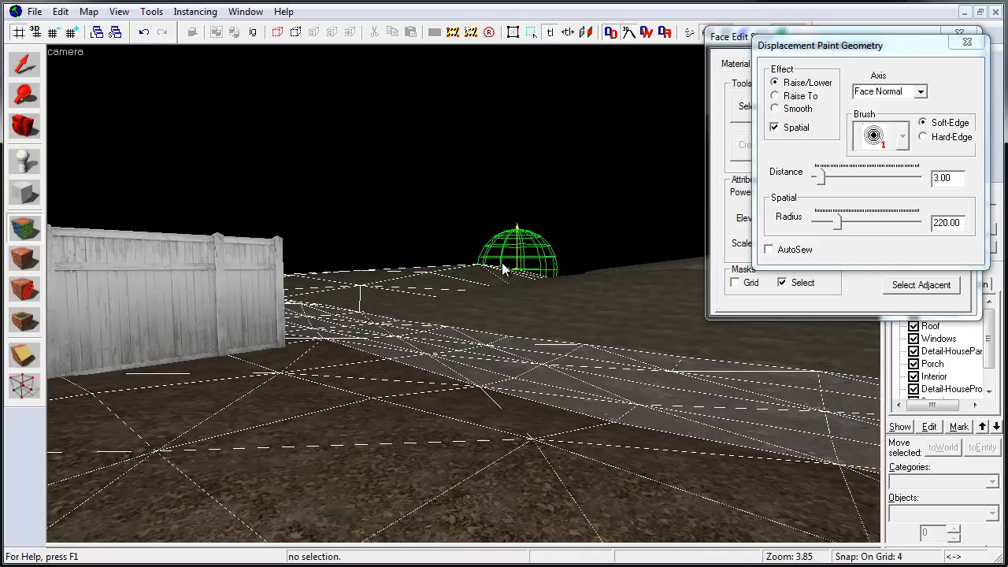
Sculpt the edge of the dirt ground outside the fence corner at distance 3.00 and radius 220
{"action": "key", "text": "z"}
{"action": "key", "text": "z"}
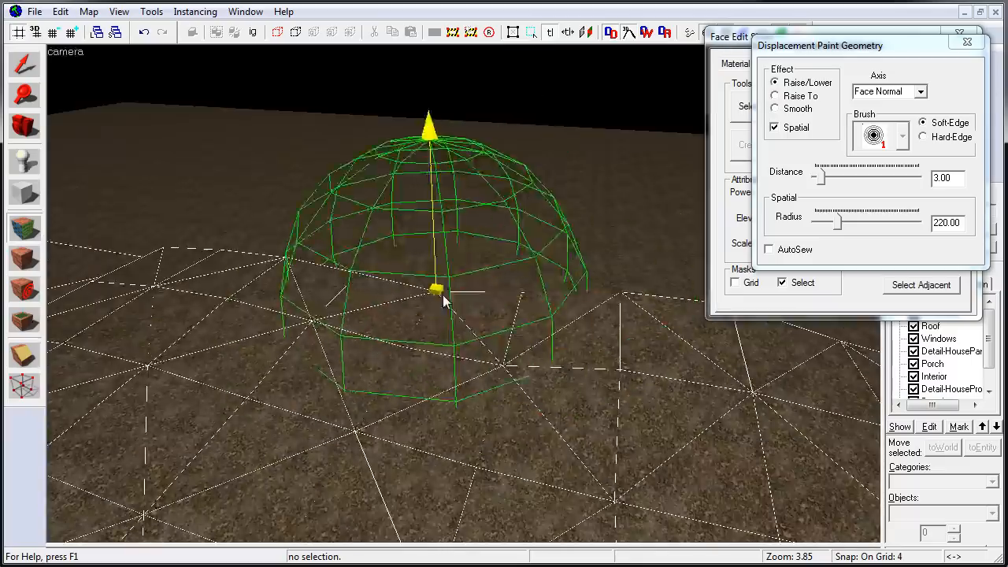
{"action": "key", "text": "z"}
{"action": "key", "text": "z"}
{"action": "left_click", "coordinate": [400, 260]}
{"action": "key", "text": "z"}
{"action": "key", "text": "z"}
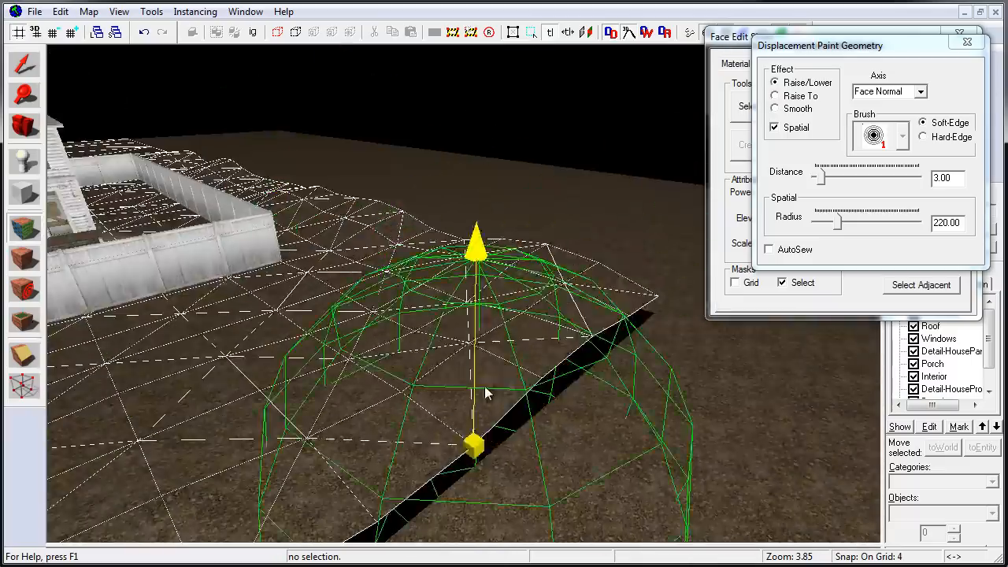
Shape the strip of dirt ground along the outside of the side fence and around its corner using Raise/Lower
{"action": "key", "text": "z"}
{"action": "key", "text": "z"}
{"action": "key", "text": "z"}
{"action": "key", "text": "z"}
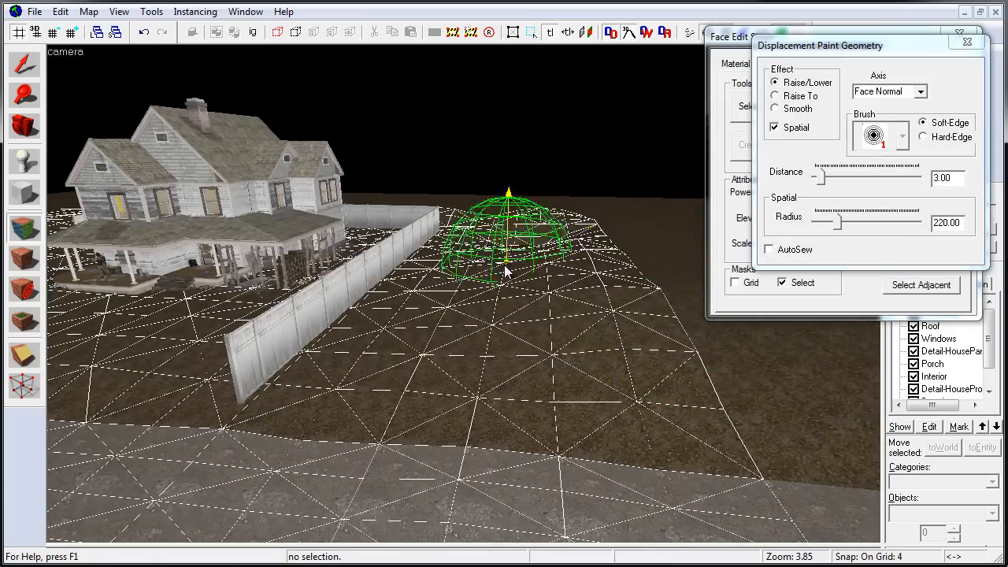
{"action": "key", "text": "z"}
{"action": "key", "text": "z"}
{"action": "key", "text": "z"}
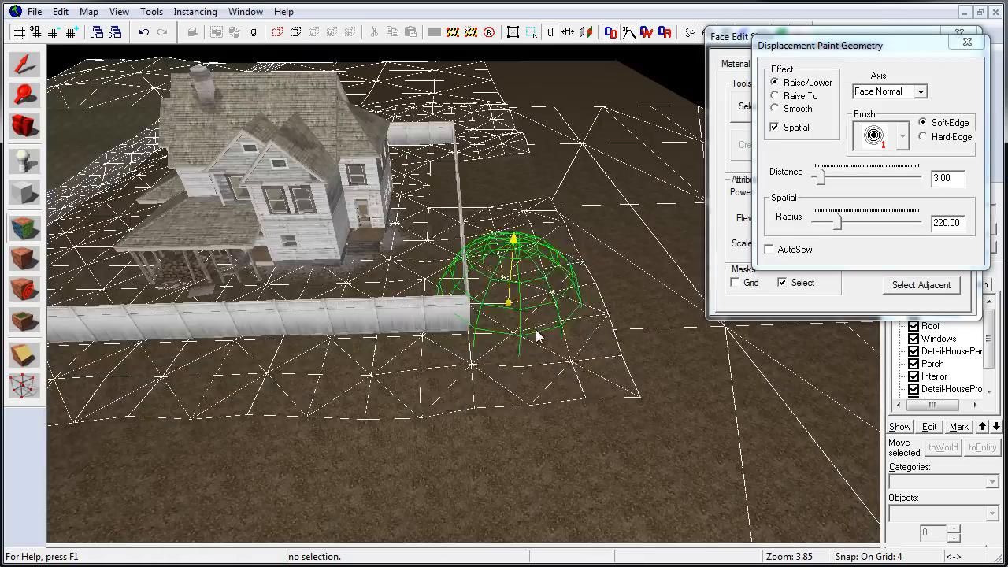
Form broad hills in the outer dirt field beside the road with the brush radius at 628
{"action": "key", "text": "z"}
{"action": "key", "text": "z"}
{"action": "key", "text": "z"}
{"action": "key", "text": "z"}
{"action": "key", "text": "z"}
{"action": "key", "text": "z"}
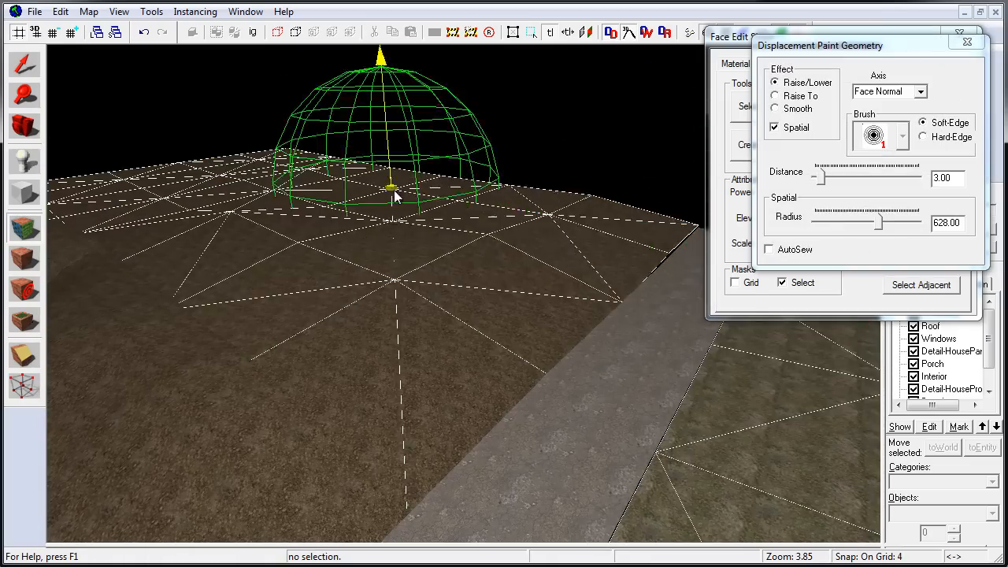
{"action": "key", "text": "z"}
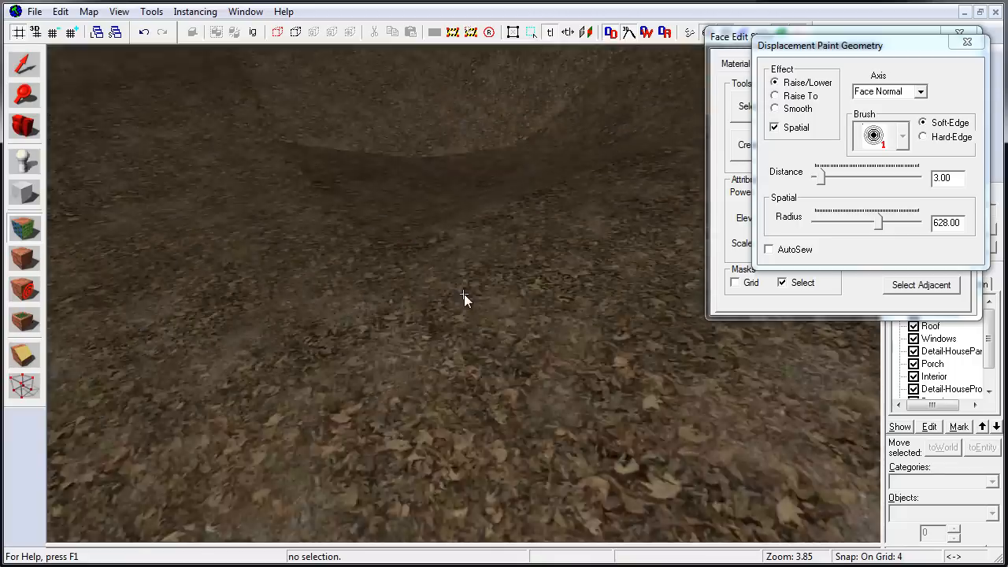
Smooth the uneven outer dirt ground with the Smooth effect
{"action": "key", "text": "z"}
{"action": "left_click", "coordinate": [775, 109]}
{"action": "key", "text": "z"}
{"action": "key", "text": "z"}
{"action": "key", "text": "z"}
{"action": "key", "text": "z"}
Sculpt the outer dirt hills beyond the fence using Raise/Lower at distance 2.00 and radius 580
{"action": "left_click", "coordinate": [775, 83]}
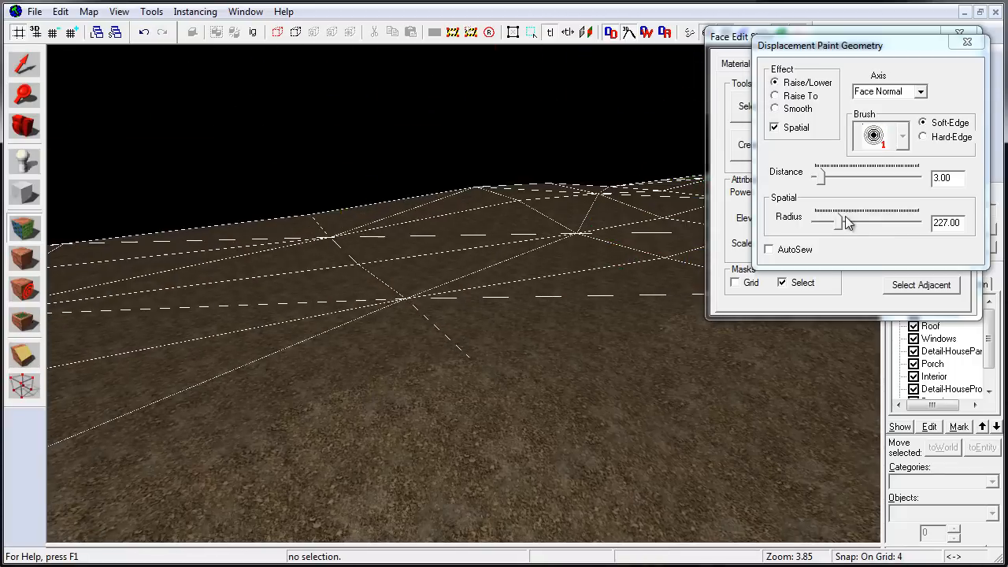
{"action": "key", "text": "z"}
{"action": "key", "text": "z"}
{"action": "left_click_drag", "start_coordinate": [821, 177], "coordinate": [818, 177]}
{"action": "left_click_drag", "start_coordinate": [853, 222], "coordinate": [873, 222]}
{"action": "key", "text": "z"}
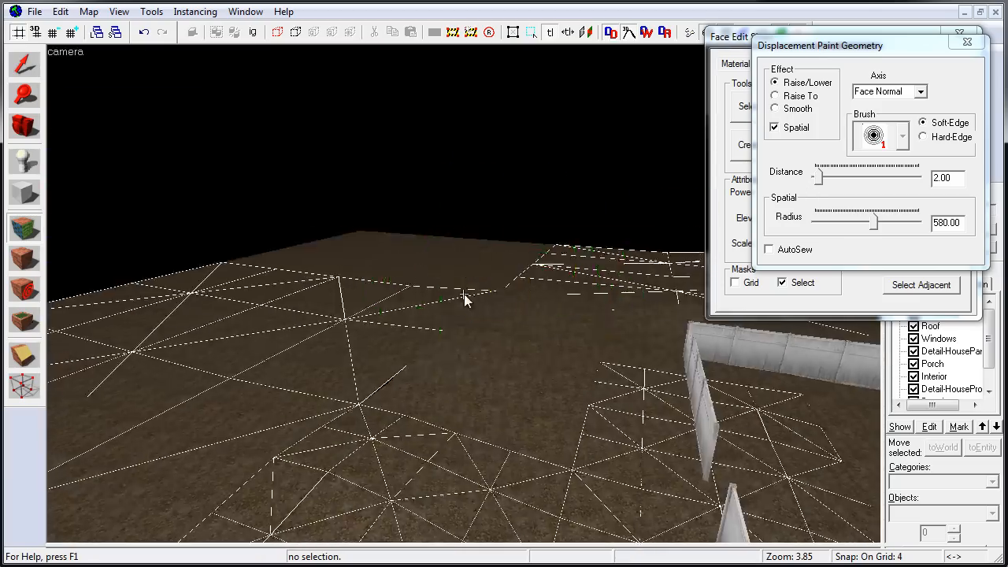
{"action": "key", "text": "z"}
{"action": "key", "text": "z"}
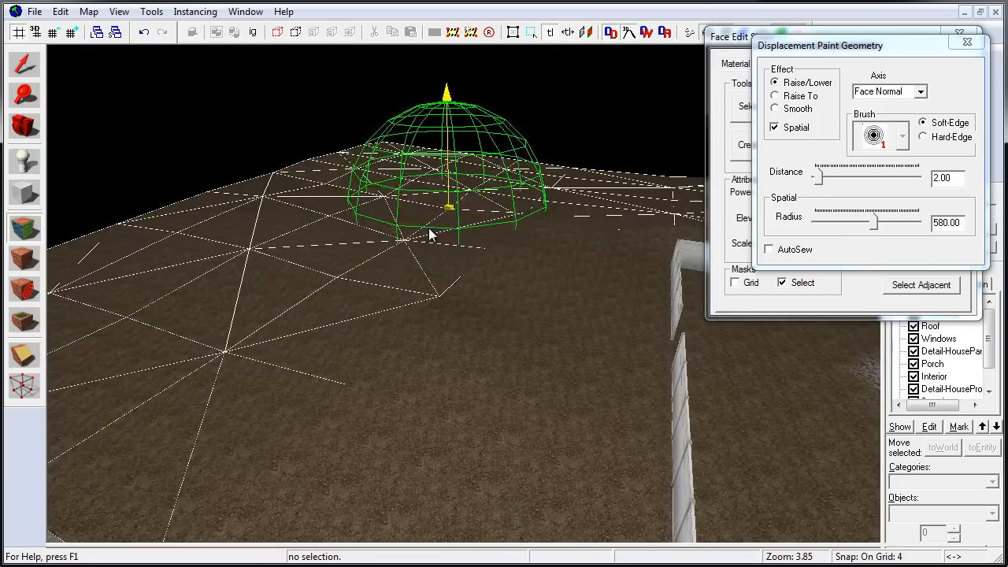
{"action": "key", "text": "z"}
{"action": "key", "text": "z"}
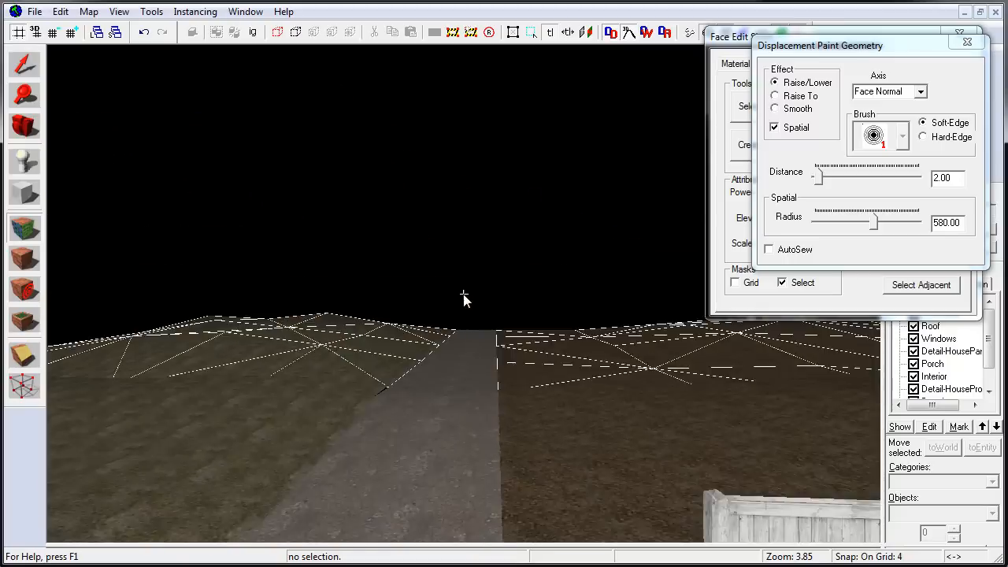
Add the dirt displacement beside the road to the selection and open Paint Geometry for it, then leave face editing
{"action": "key", "text": "z"}
{"action": "key", "text": "z"}
{"action": "key", "text": "z"}
{"action": "left_click", "coordinate": [744, 107]}
{"action": "key", "text": "z"}
{"action": "key", "text": "z"}
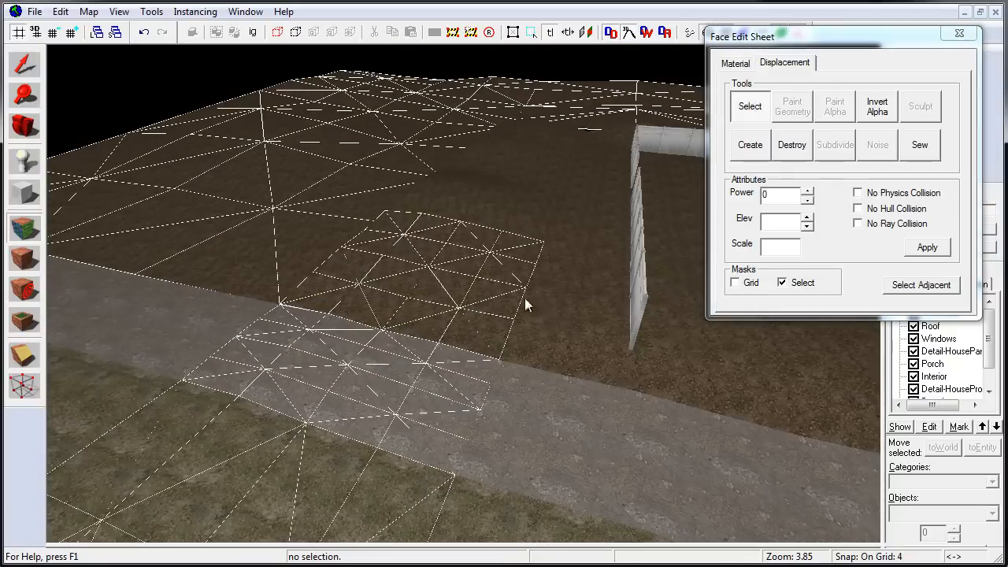
{"action": "left_click", "coordinate": [524, 297], "text": "ctrl"}
{"action": "key", "text": "z"}
{"action": "key", "text": "z"}
{"action": "left_click", "coordinate": [793, 105]}
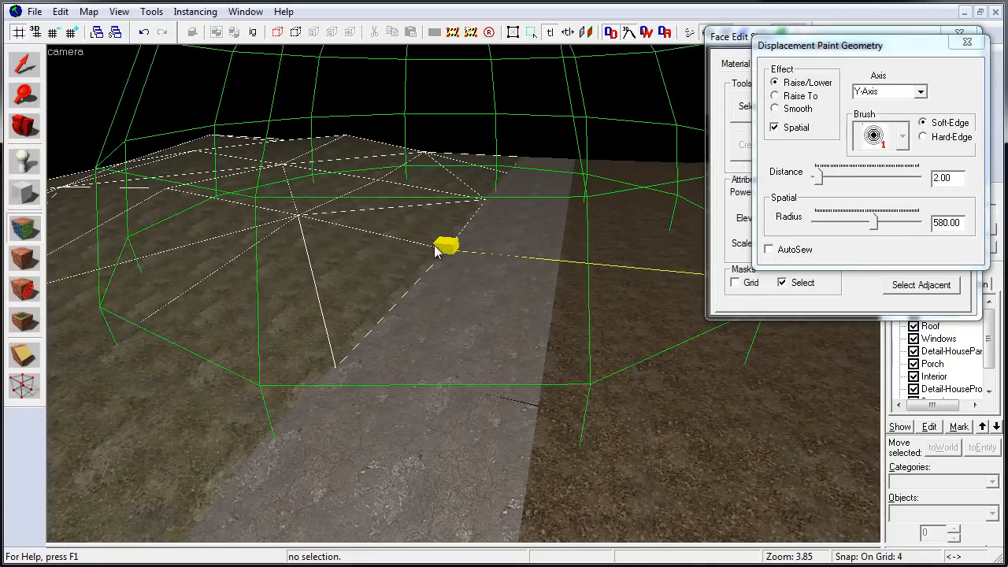
{"action": "key", "text": "z"}
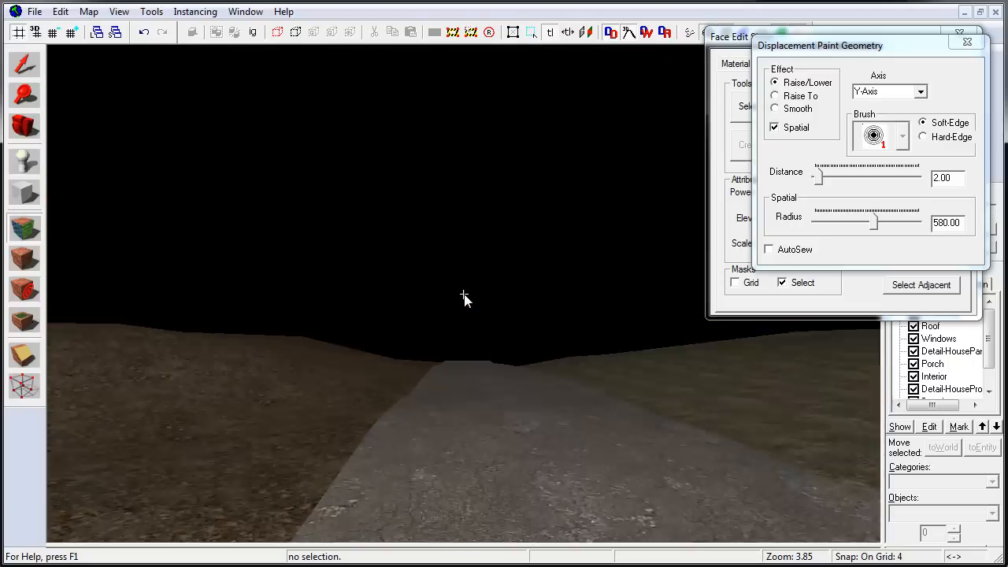
{"action": "key", "text": "shift+s"}
{"action": "key", "text": "z"}
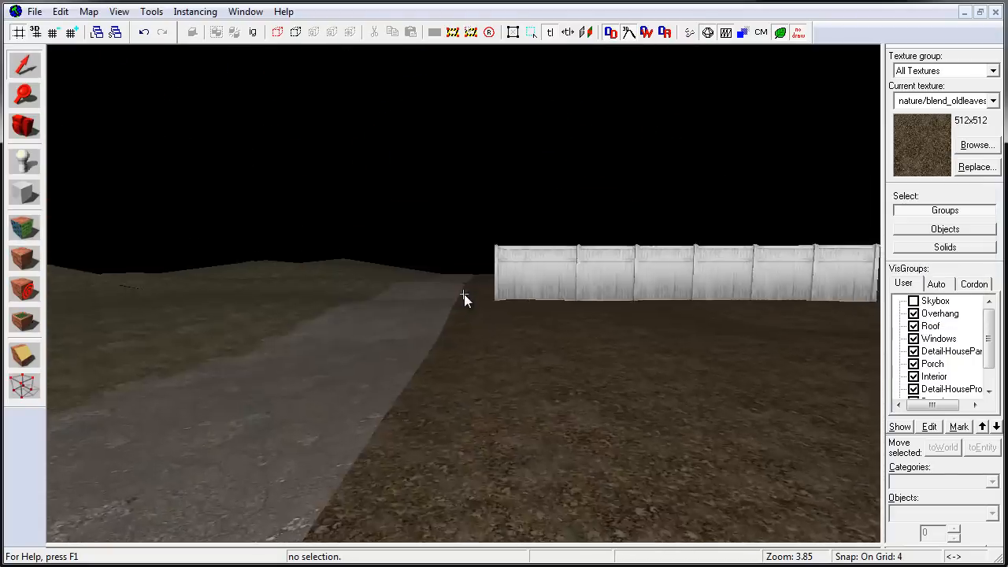
Run the map in Counter-Strike: Global Offensive and walk along the road, examining the hills, field and fence ends
{"action": "key", "text": "F9"}
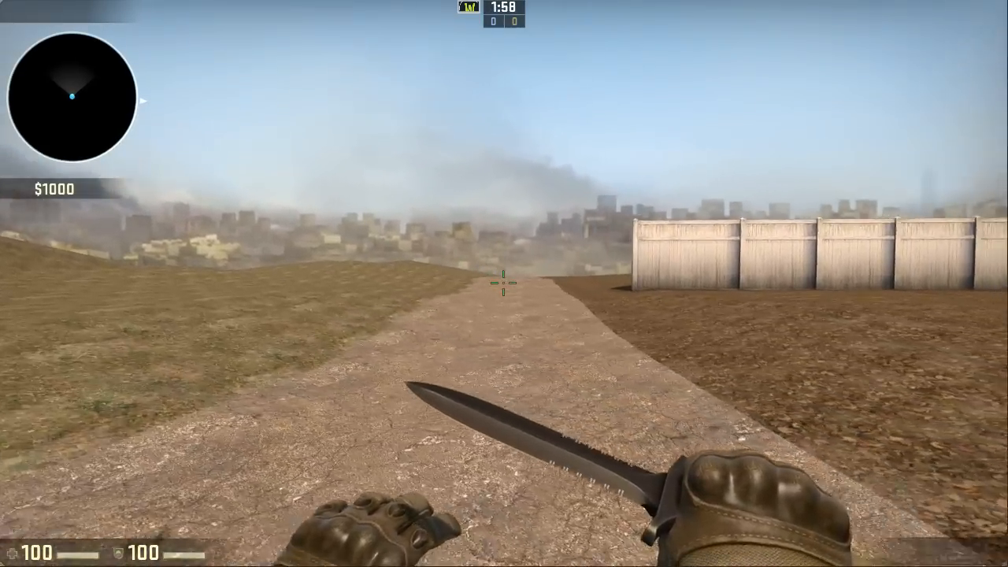
{"action": "key", "text": "w"}
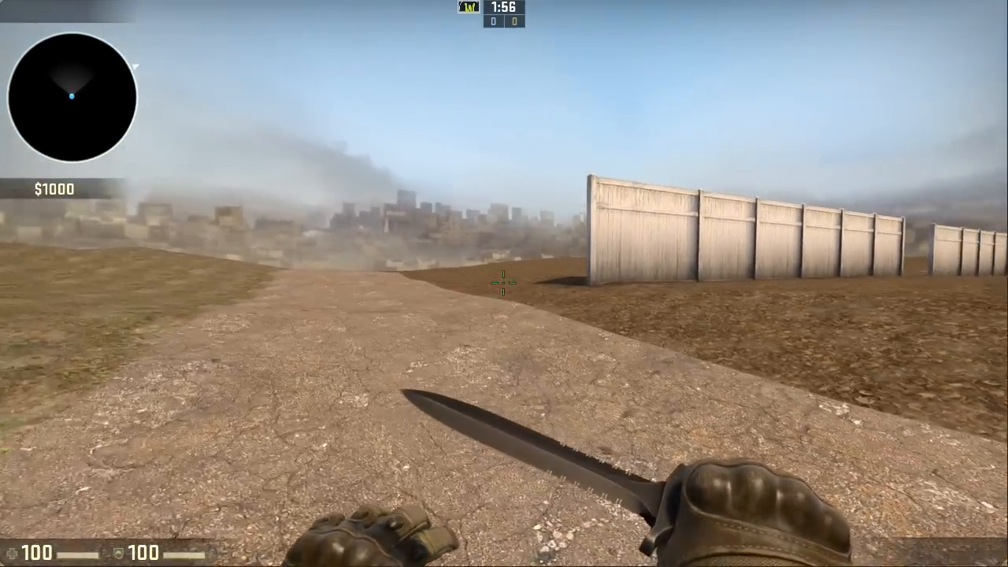
{"action": "key", "text": "w"}
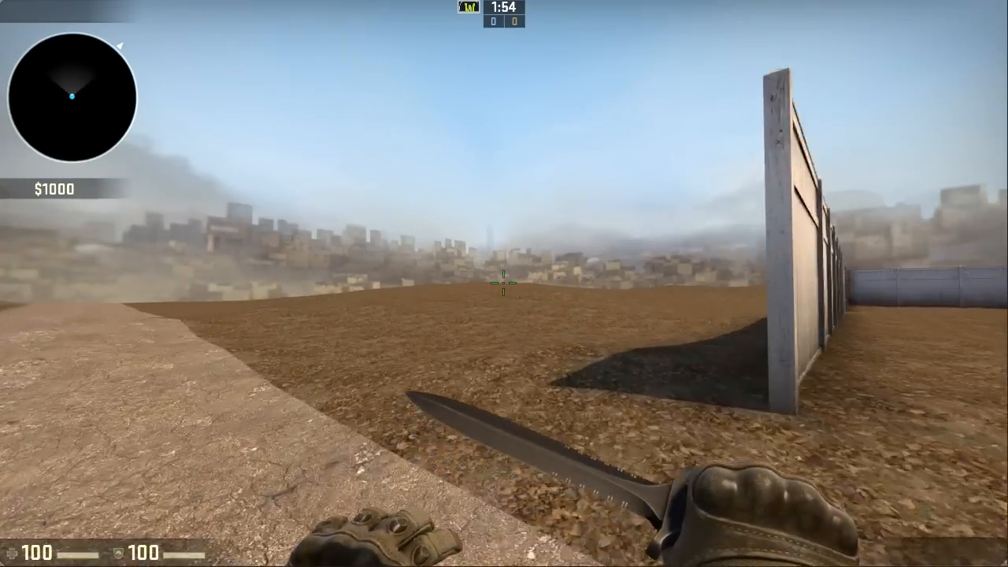
{"action": "key", "text": "w"}
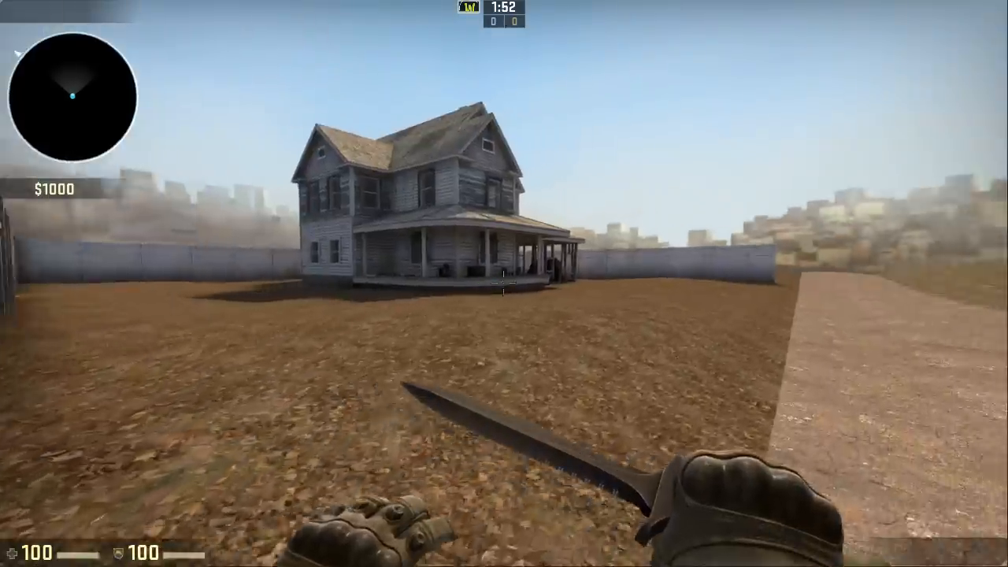
{"action": "key", "text": "w"}
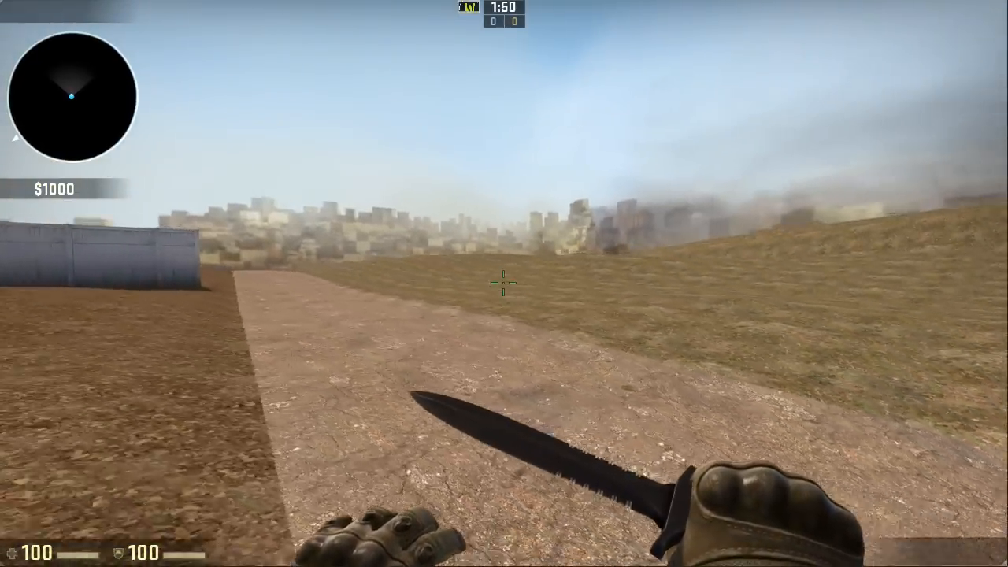
Walk around the fenced back yard in-game, examining the fence bases and the terrain outside the fence
{"action": "key", "text": "w"}
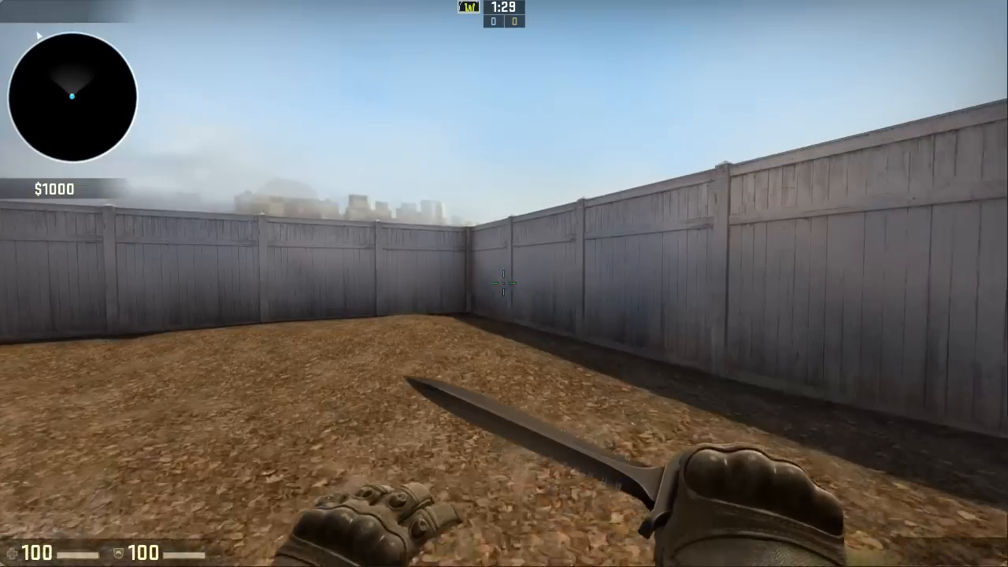
{"action": "key", "text": "w"}
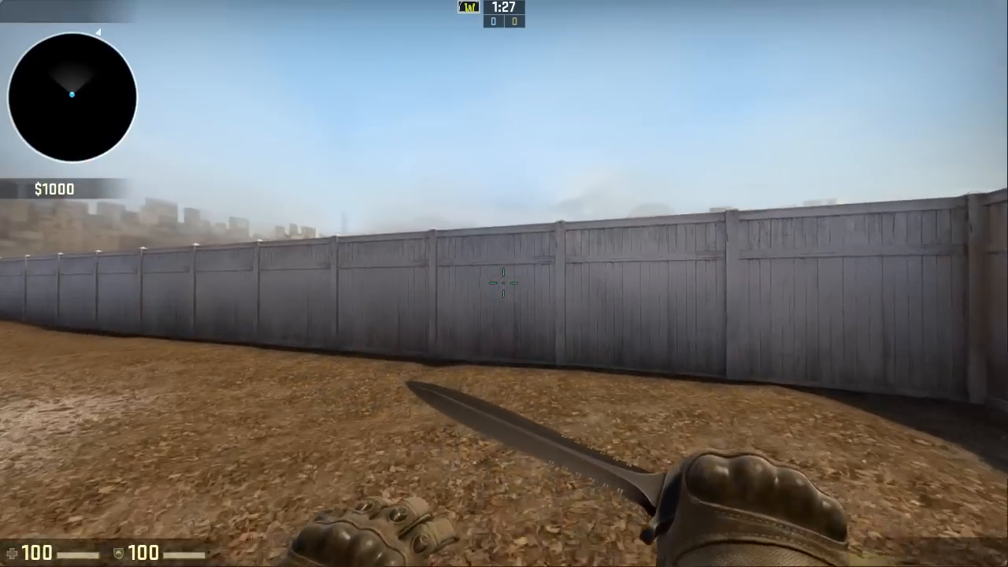
{"action": "key", "text": "w"}
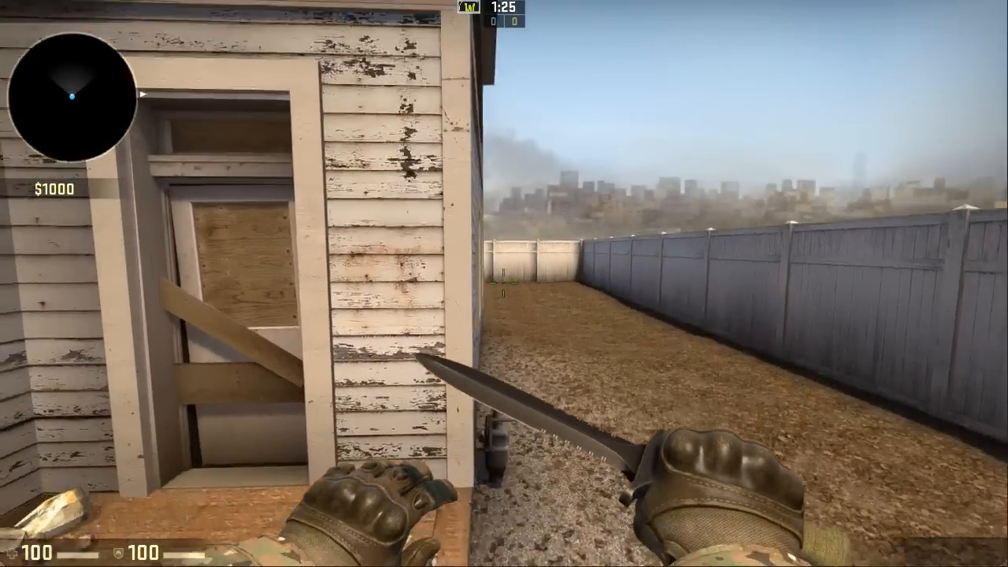
{"action": "key", "text": "w"}
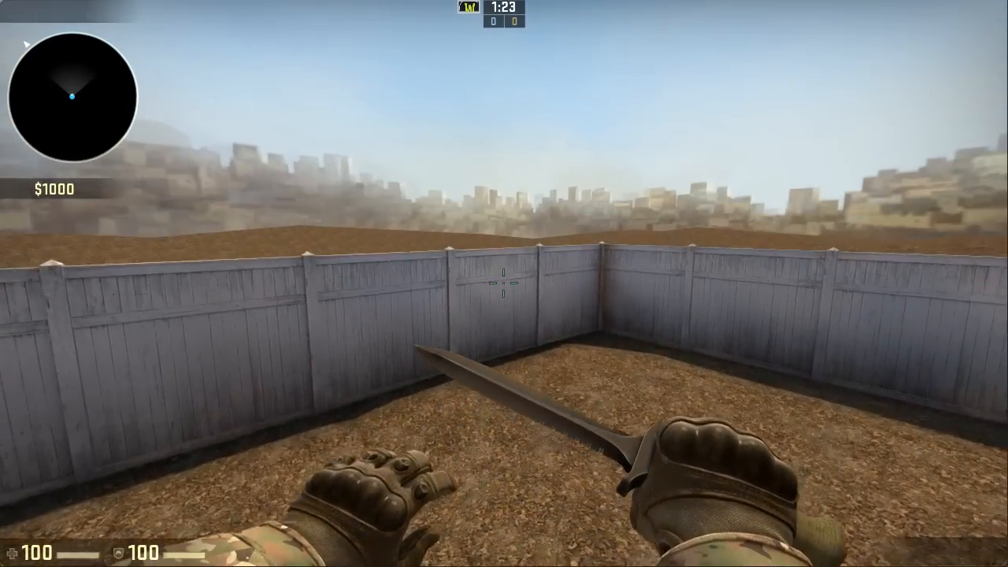
{"action": "key", "text": "w"}
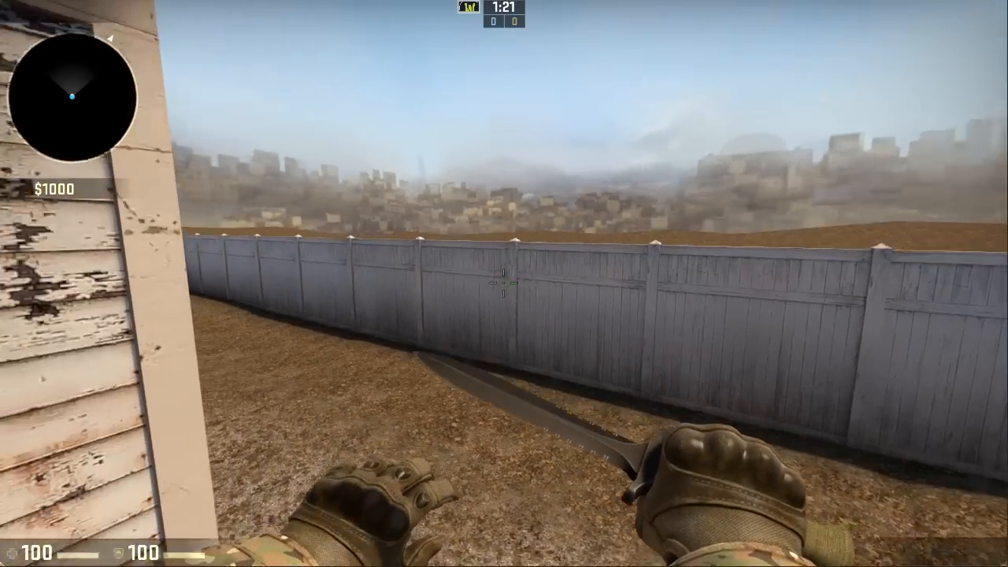
{"action": "key", "text": "w"}
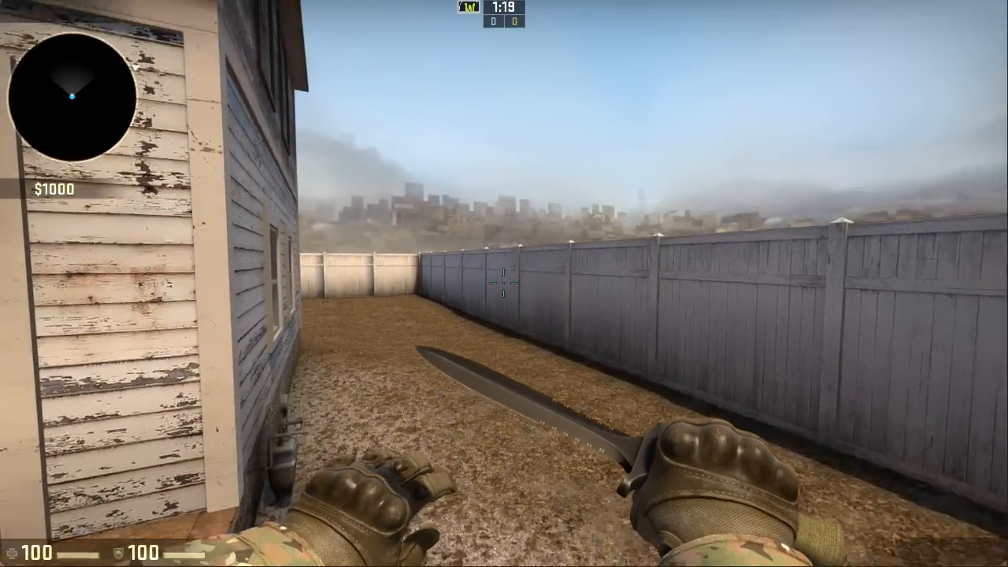
{"action": "key", "text": "w"}
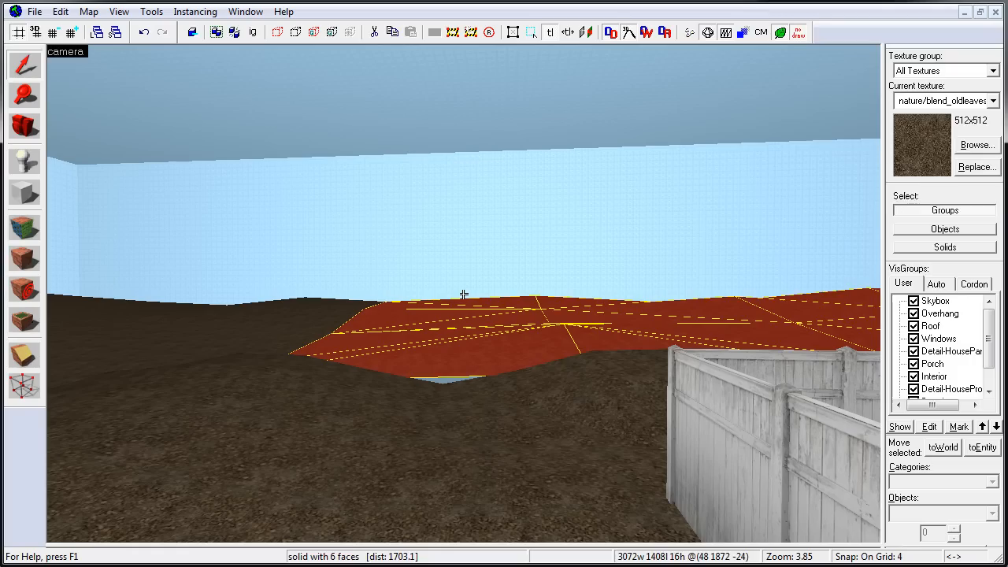
Close the gap in the outer dirt terrain behind the fence by editing the selected displacement with Paint Geometry
{"action": "key", "text": "shift+a"}
{"action": "left_click", "coordinate": [784, 63]}
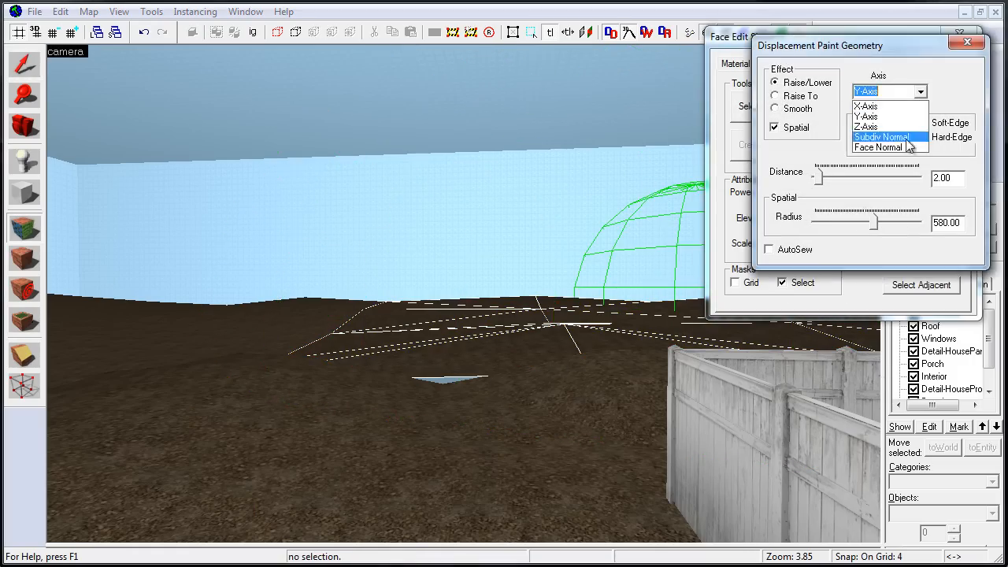
{"action": "left_click", "coordinate": [968, 36]}
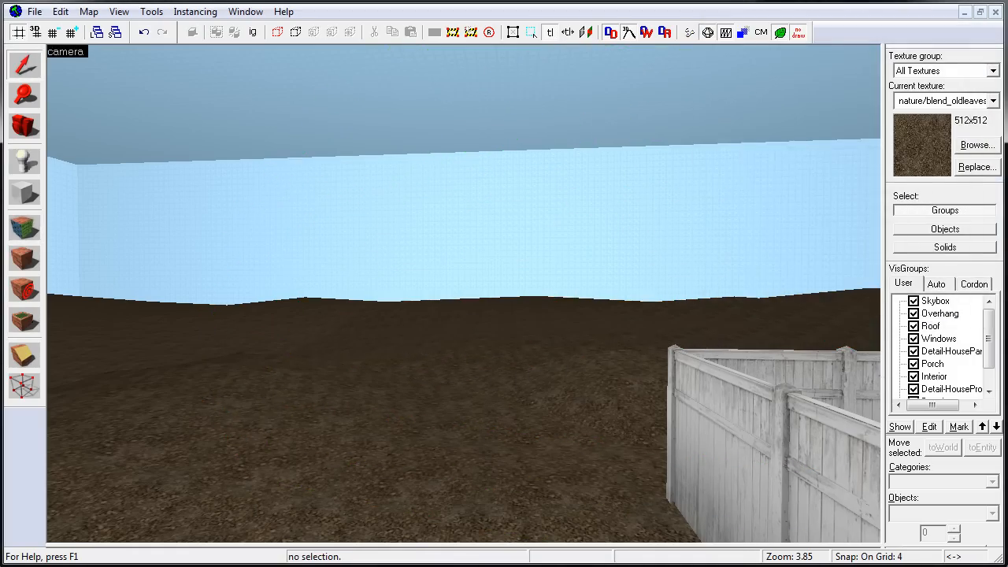
{"action": "key", "text": "z"}
{"action": "key", "text": "s"}
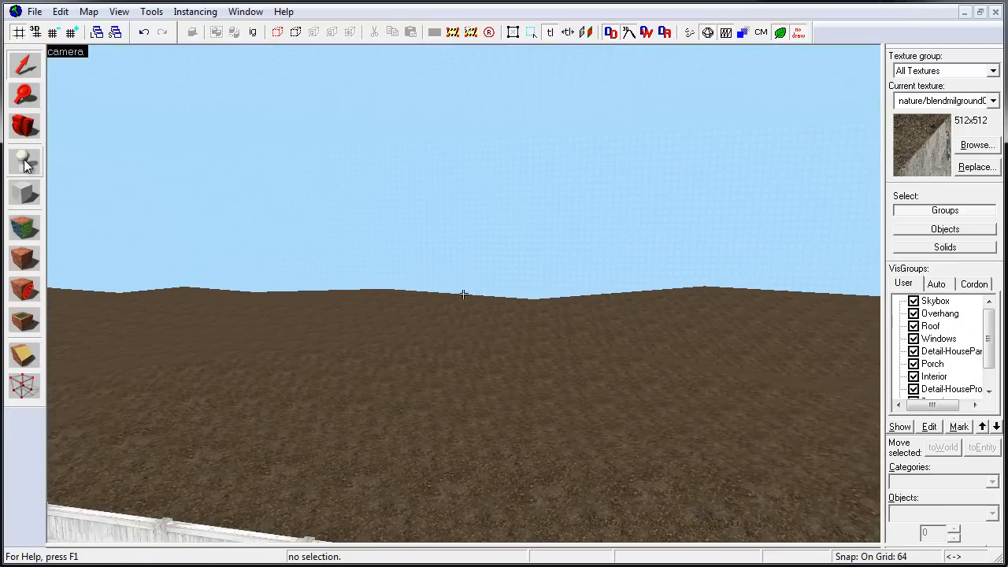
Place a prop_static entity on the dirt outside the fence and open its properties
{"action": "type", "text": "prop_static"}
{"action": "left_click", "coordinate": [175, 433]}
{"action": "key", "text": "z"}
{"action": "key", "text": "Delete"}
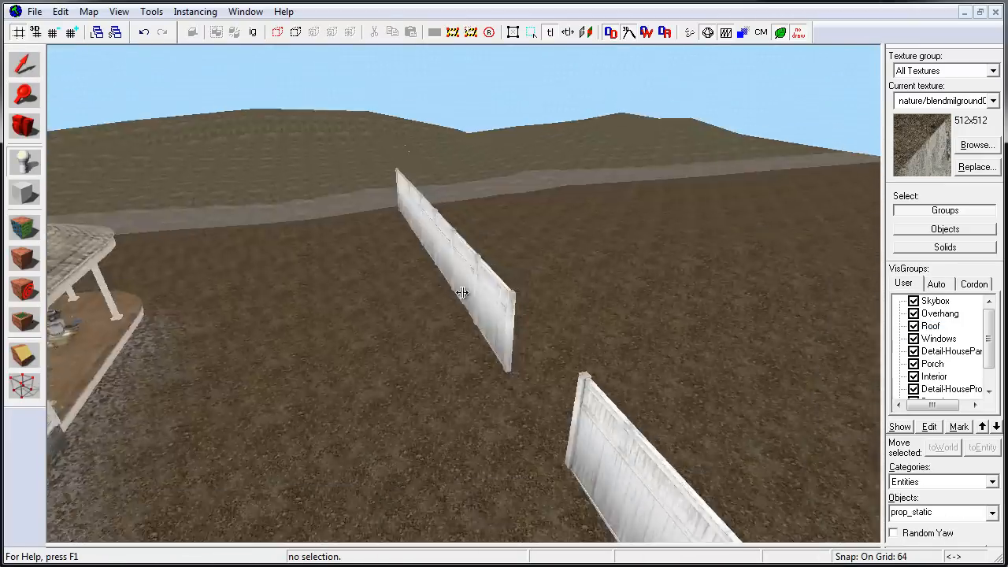
{"action": "key", "text": "z"}
{"action": "left_click", "coordinate": [426, 291]}
{"action": "key", "text": "alt+Return"}
Filter the models by "tree", assign props_foliage/fallentree_dry01.mdl to the prop, and raise the fallen tree to ground level
{"action": "type", "text": "tree"}
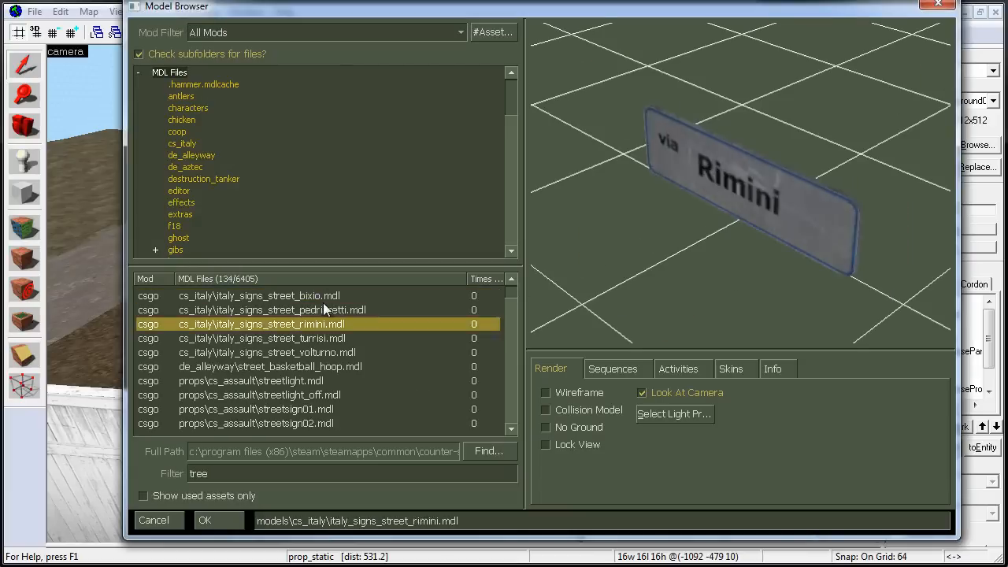
{"action": "key", "text": "Down"}
{"action": "key", "text": "Down"}
{"action": "key", "text": "Down"}
{"action": "key", "text": "Down"}
{"action": "key", "text": "Down"}
{"action": "key", "text": "Down"}
{"action": "key", "text": "Down"}
{"action": "key", "text": "Down"}
{"action": "key", "text": "Down"}
{"action": "key", "text": "Down"}
{"action": "key", "text": "Down"}
{"action": "key", "text": "Down"}
{"action": "key", "text": "Down"}
{"action": "key", "text": "Down"}
{"action": "key", "text": "Down"}
{"action": "key", "text": "Down"}
{"action": "key", "text": "Down"}
{"action": "key", "text": "Down"}
{"action": "key", "text": "Down"}
{"action": "key", "text": "Down"}
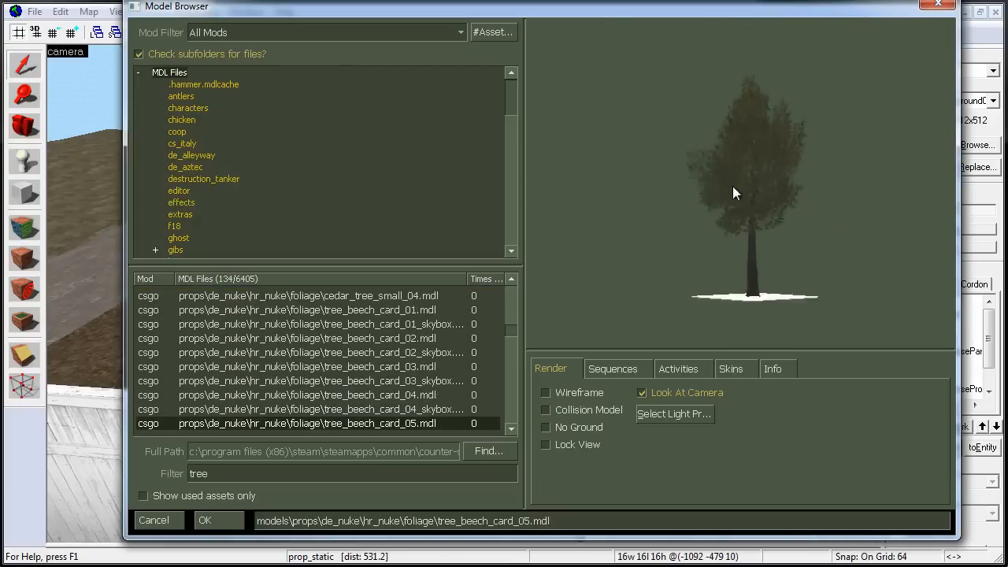
{"action": "key", "text": "Down"}
{"action": "key", "text": "Down"}
{"action": "key", "text": "Down"}
{"action": "key", "text": "Down"}
{"action": "key", "text": "Down"}
{"action": "key", "text": "Down"}
{"action": "key", "text": "Down"}
{"action": "key", "text": "Down"}
{"action": "key", "text": "Down"}
{"action": "key", "text": "Down"}
{"action": "key", "text": "Down"}
{"action": "key", "text": "Down"}
{"action": "key", "text": "Down"}
{"action": "key", "text": "Down"}
{"action": "key", "text": "Down"}
{"action": "key", "text": "Down"}
{"action": "key", "text": "Down"}
{"action": "key", "text": "Down"}
{"action": "key", "text": "Down"}
{"action": "key", "text": "Down"}
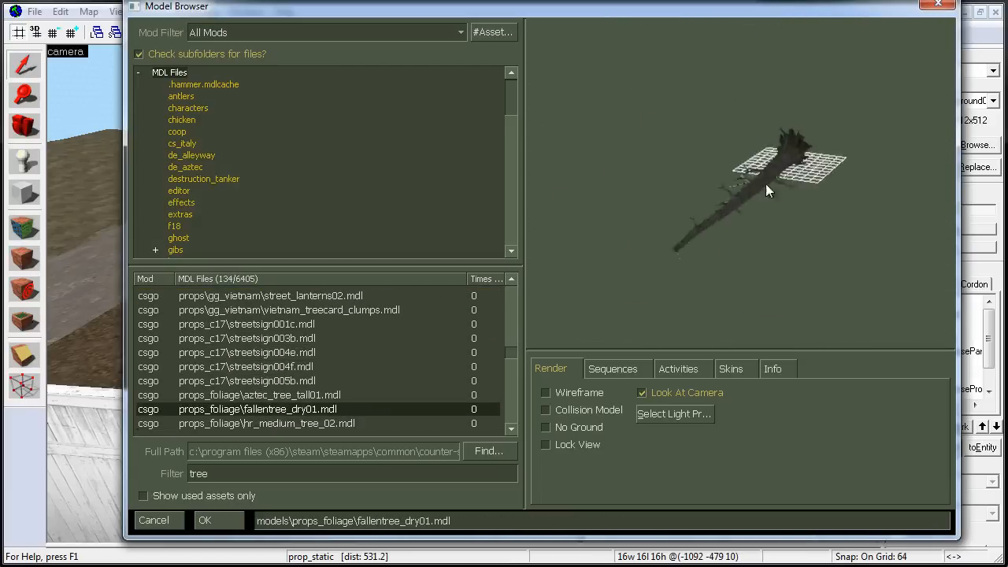
{"action": "double_click", "coordinate": [315, 409]}
{"action": "key", "text": "alt+Return"}
{"action": "key", "text": "shift+z"}
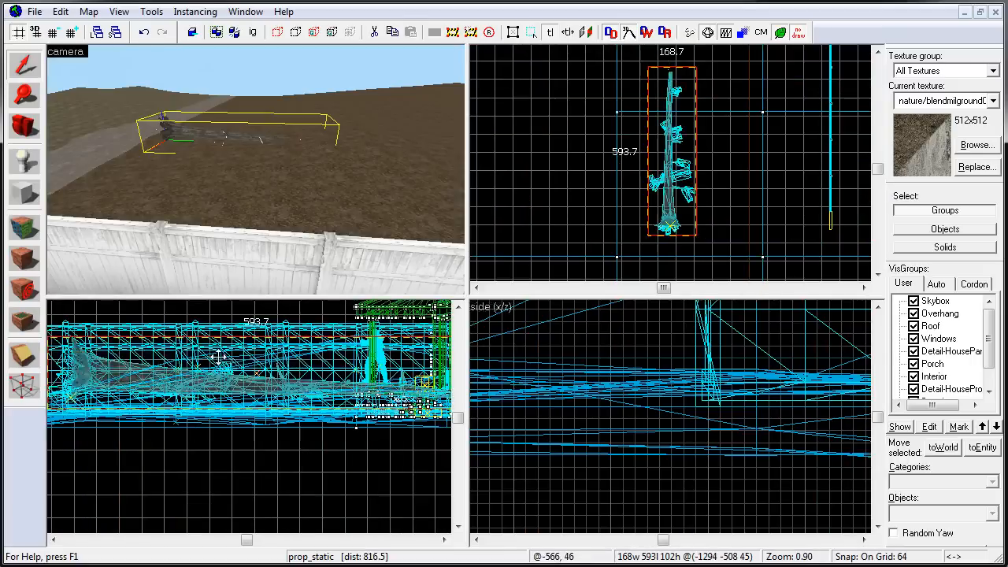
{"action": "left_click_drag", "start_coordinate": [218, 357], "coordinate": [226, 330]}
Create a VisGroup named Foliage-Rear and assign the fallen tree to it
{"action": "key", "text": "alt+Return"}
{"action": "left_click", "coordinate": [453, 116]}
{"action": "left_click", "coordinate": [716, 421]}
{"action": "left_click", "coordinate": [369, 405]}
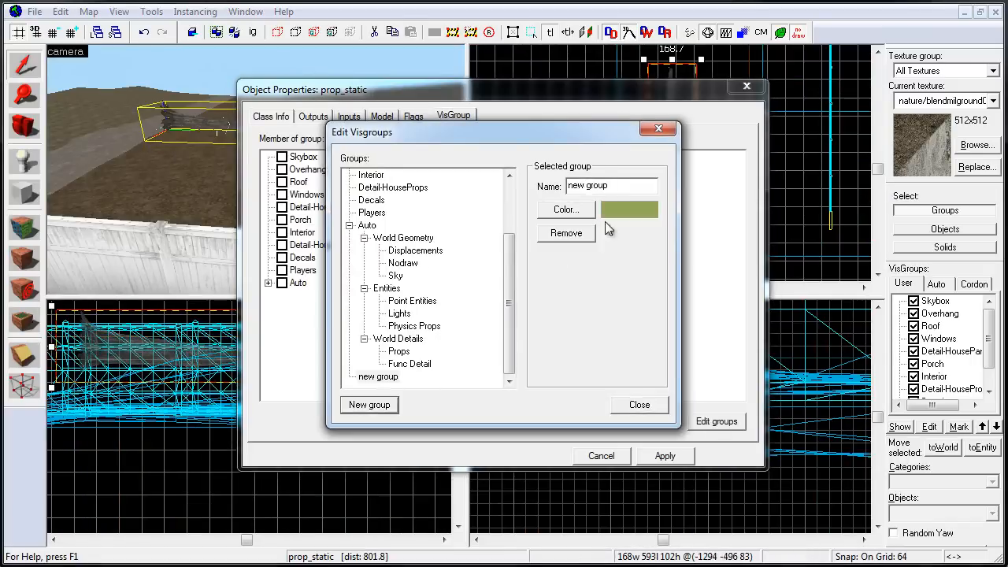
{"action": "type", "text": "Foliage-Rear"}
{"action": "left_click", "coordinate": [639, 405]}
{"action": "left_click", "coordinate": [282, 283]}
{"action": "left_click", "coordinate": [666, 457]}
{"action": "left_click", "coordinate": [746, 86]}
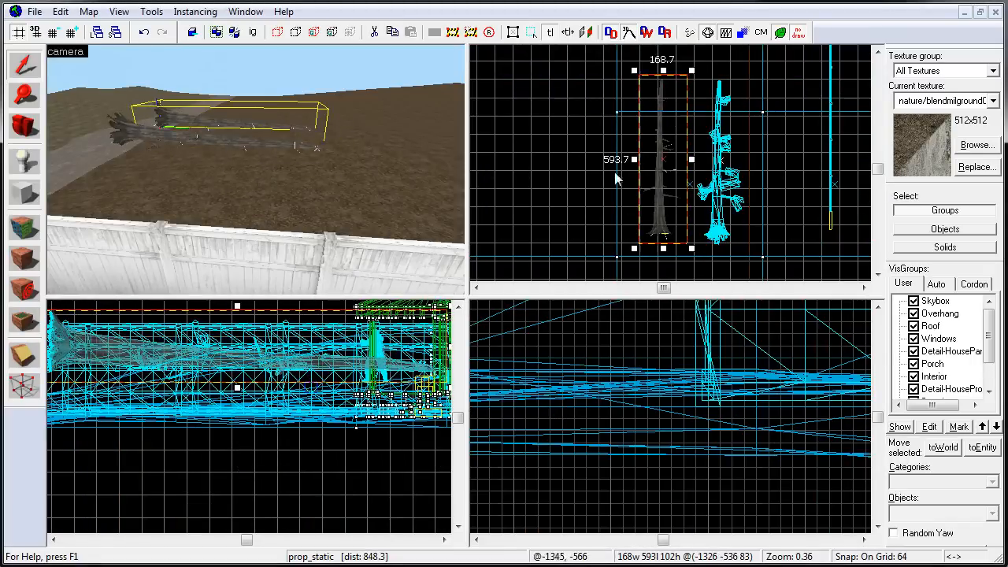
Copy the fallen tree, set the copy's world model to hr_medium_tree_02.mdl, and position it on the dirt outside the fence
{"action": "left_click_drag", "start_coordinate": [616, 179], "coordinate": [764, 162], "text": "shift"}
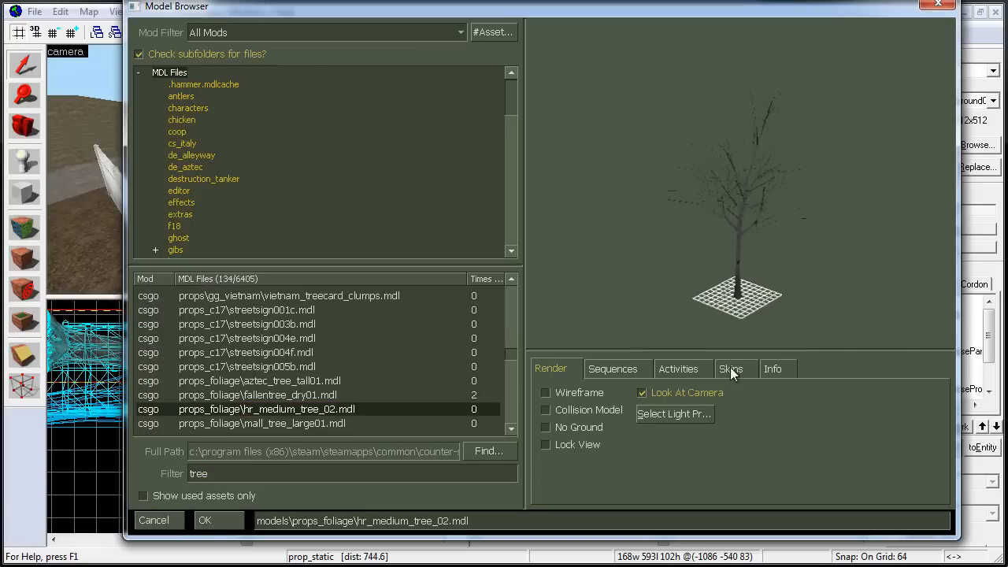
{"action": "double_click", "coordinate": [304, 410]}
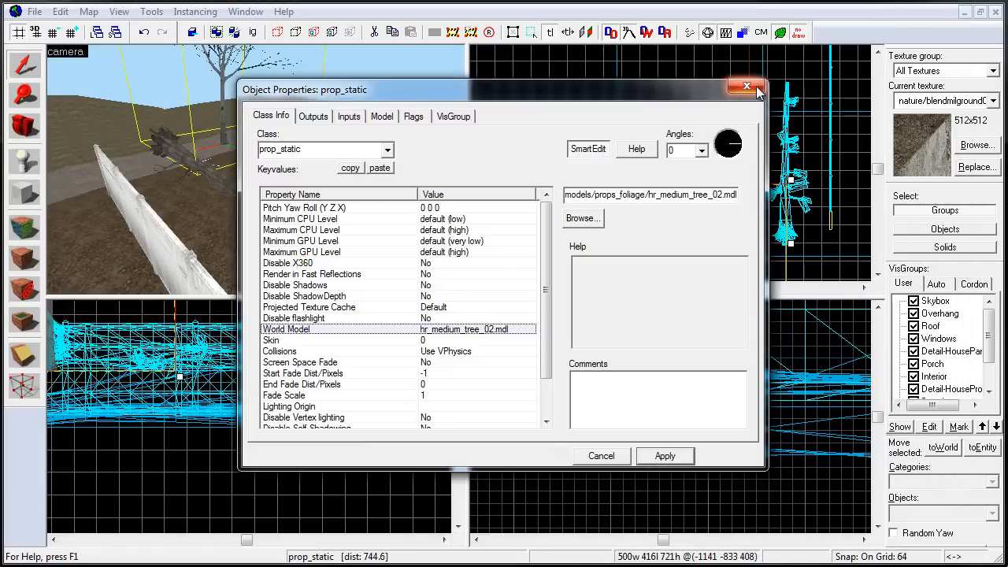
{"action": "left_click", "coordinate": [756, 85]}
{"action": "left_click_drag", "start_coordinate": [711, 174], "coordinate": [705, 179]}
{"action": "key", "text": "ctrl+e"}
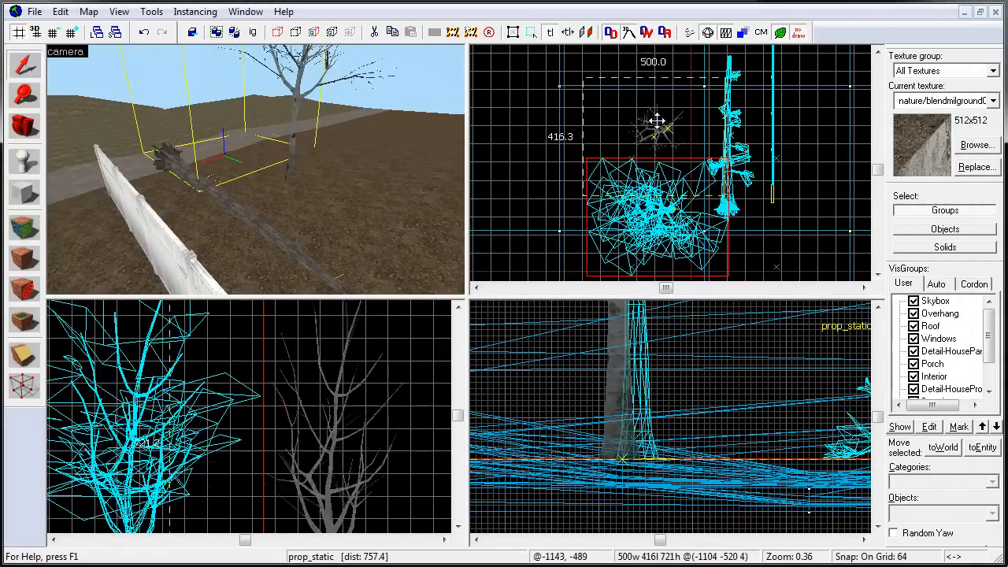
Change the model of the copied medium tree to props_foliage/tree_city01.mdl
{"action": "key", "text": "alt+Return"}
{"action": "left_click", "coordinate": [717, 267]}
{"action": "key", "text": "Down"}
{"action": "key", "text": "Down"}
{"action": "key", "text": "Down"}
{"action": "key", "text": "Down"}
{"action": "key", "text": "Down"}
{"action": "key", "text": "Down"}
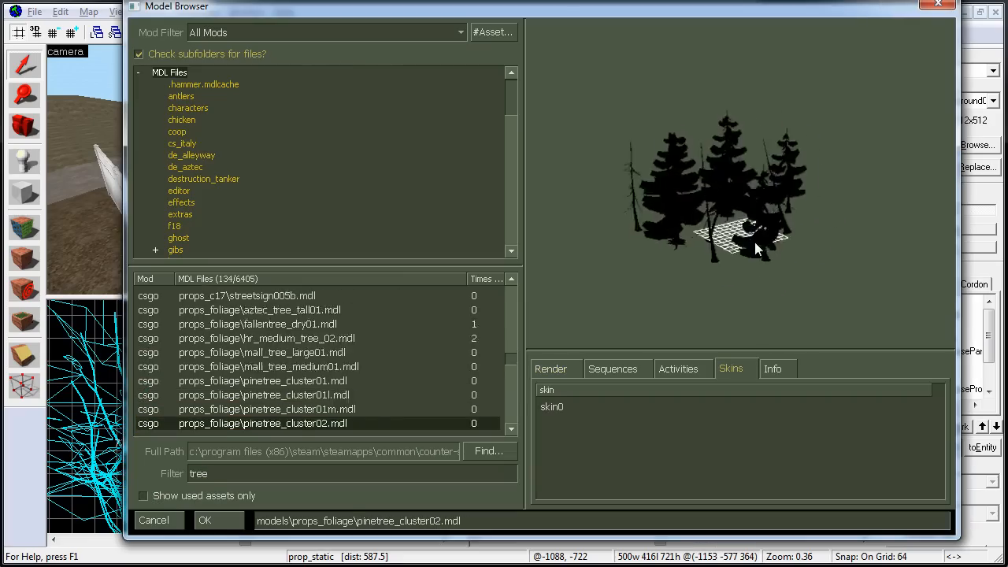
{"action": "key", "text": "Up"}
{"action": "key", "text": "Return"}
{"action": "left_click", "coordinate": [666, 454]}
Select the duplicate of the city tree and change its world model to tree_poplar_01.mdl
{"action": "key", "text": "z"}
{"action": "left_click", "coordinate": [257, 173]}
{"action": "key", "text": "alt+Return"}
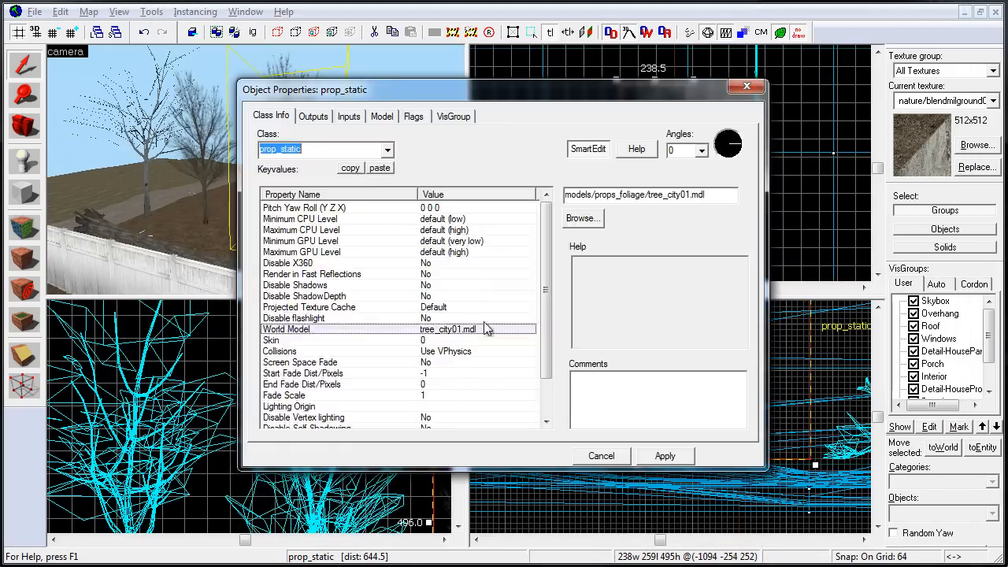
{"action": "left_click", "coordinate": [585, 218]}
{"action": "key", "text": "Down"}
{"action": "key", "text": "Down"}
{"action": "key", "text": "Down"}
{"action": "key", "text": "Down"}
{"action": "key", "text": "Return"}
{"action": "left_click", "coordinate": [675, 455]}
Copy the poplar farther along the fence, set the copy's model to trees_cluster01.mdl, and reposition it
{"action": "left_click_drag", "start_coordinate": [618, 224], "coordinate": [625, 162], "text": "shift"}
{"action": "key", "text": "alt+Return"}
{"action": "left_click", "coordinate": [585, 218]}
{"action": "key", "text": "Down"}
{"action": "key", "text": "Return"}
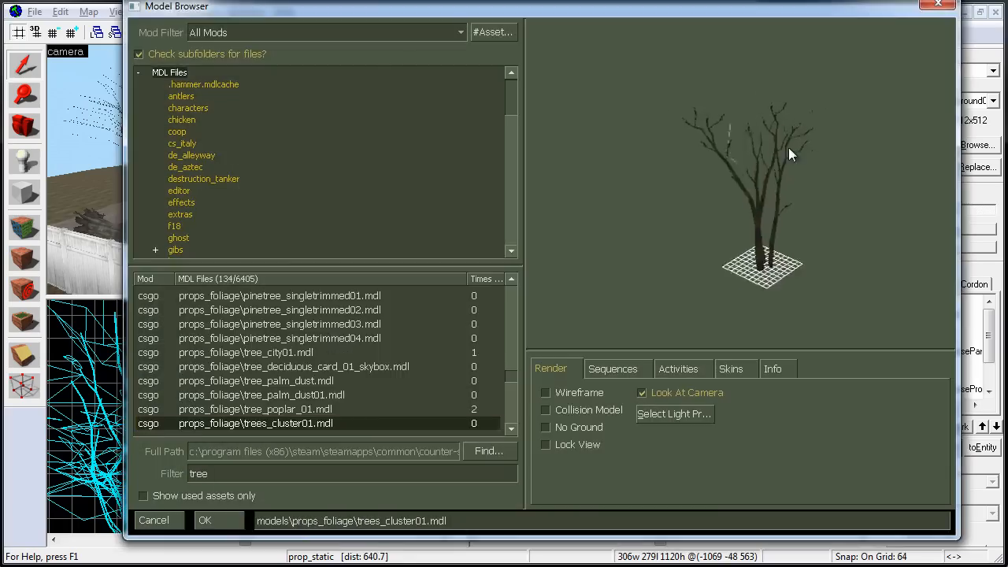
{"action": "left_click", "coordinate": [670, 456]}
{"action": "left_click_drag", "start_coordinate": [664, 97], "coordinate": [604, 109]}
{"action": "left_click", "coordinate": [691, 97]}
Copy the tree cluster farther along the row and set the copy's model to trees_cluster02.mdl
{"action": "left_click_drag", "start_coordinate": [639, 181], "coordinate": [638, 111], "text": "shift"}
{"action": "key", "text": "alt+Return"}
{"action": "left_click", "coordinate": [496, 235]}
{"action": "key", "text": "Down"}
{"action": "key", "text": "Return"}
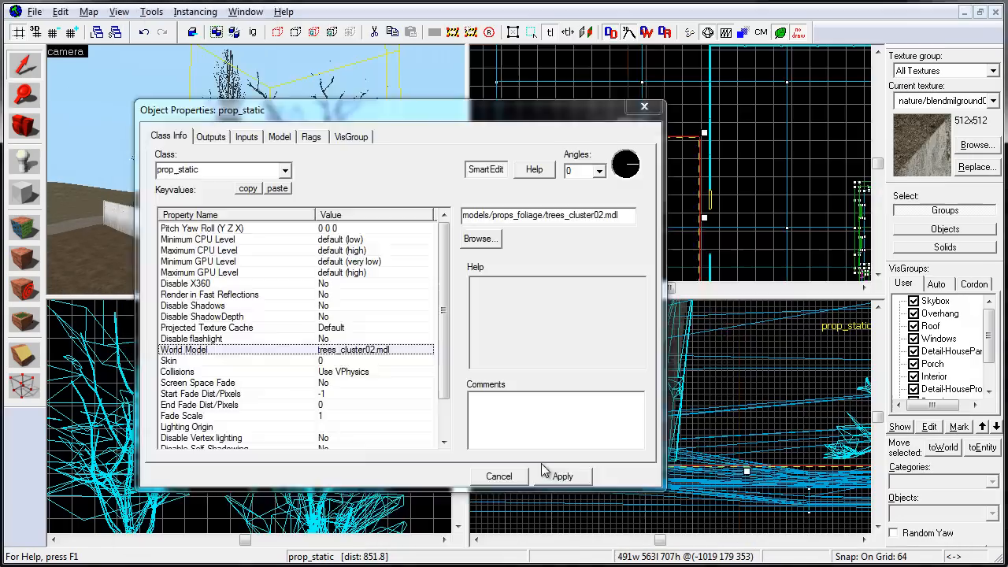
{"action": "left_click", "coordinate": [545, 471]}
Copy the second tree cluster farther along the row and give the copy the next foliage model in the filtered list
{"action": "left_click_drag", "start_coordinate": [632, 211], "coordinate": [622, 137], "text": "shift"}
{"action": "key", "text": "alt+Return"}
{"action": "left_click", "coordinate": [490, 237]}
{"action": "key", "text": "Down"}
{"action": "key", "text": "Return"}
{"action": "left_click", "coordinate": [659, 108]}
Copy the last foliage prop farther along the row and set the copy's model to urban_tree_base_bushes01.mdl
{"action": "left_click_drag", "start_coordinate": [610, 186], "coordinate": [613, 140], "text": "shift"}
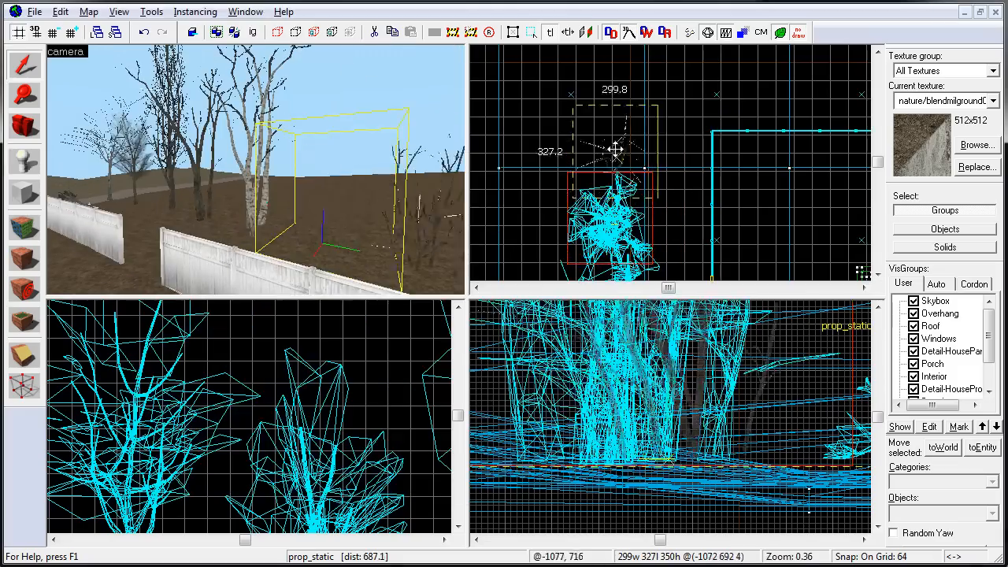
{"action": "key", "text": "alt+Return"}
{"action": "left_click", "coordinate": [490, 237]}
{"action": "key", "text": "Down"}
{"action": "key", "text": "Return"}
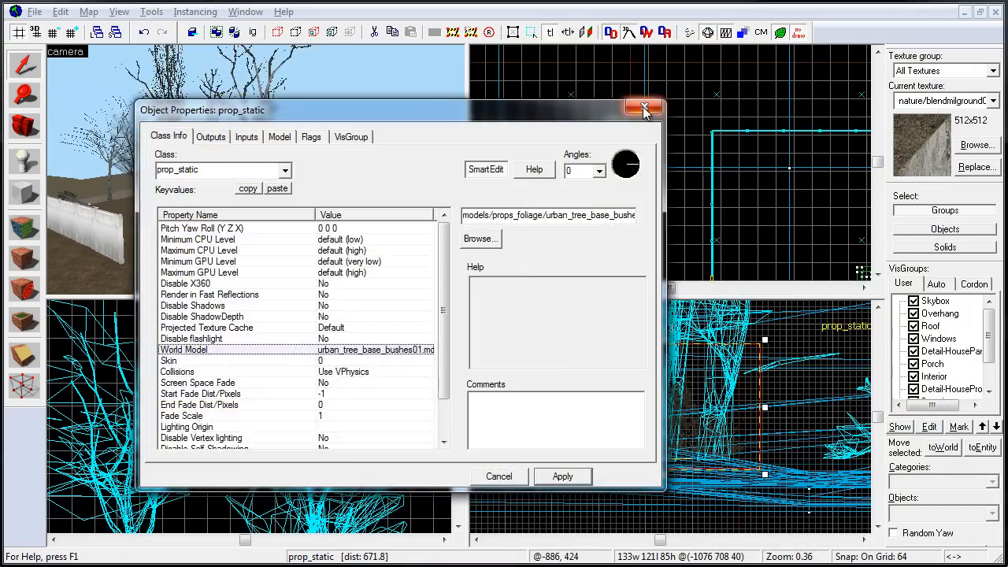
{"action": "left_click", "coordinate": [659, 107]}
Change the model of the next copied bush in the row to the following bush variant
{"action": "key", "text": "alt+Return"}
{"action": "left_click", "coordinate": [489, 236]}
{"action": "left_click", "coordinate": [373, 414]}
{"action": "key", "text": "Return"}
{"action": "left_click", "coordinate": [659, 107]}
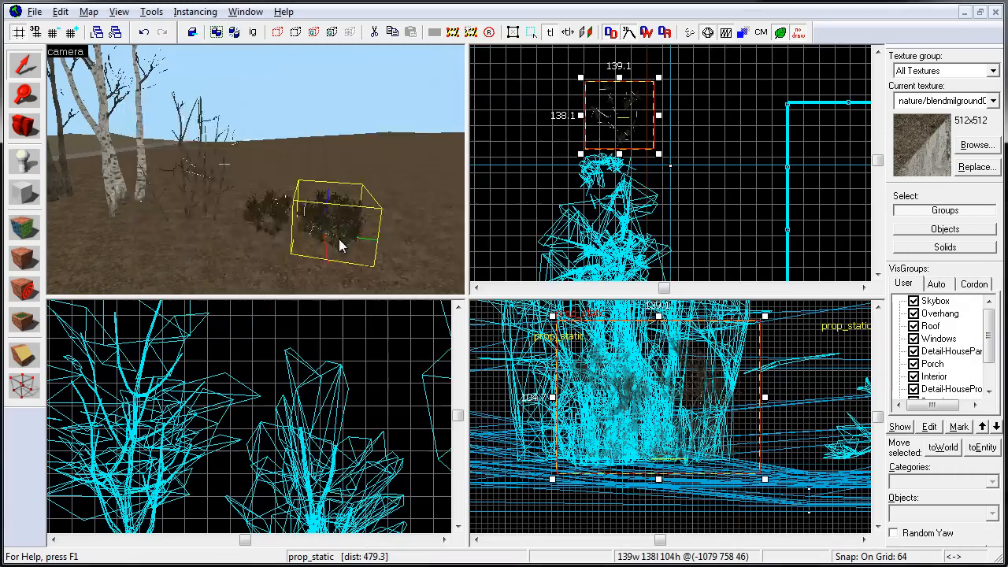
Set the model of the next bush copy at the end of the row to urban_tree_base_bushes02.mdl
{"action": "key", "text": "alt+Return"}
{"action": "left_click", "coordinate": [490, 236]}
{"action": "left_click", "coordinate": [362, 415]}
{"action": "key", "text": "Return"}
{"action": "left_click", "coordinate": [659, 107]}
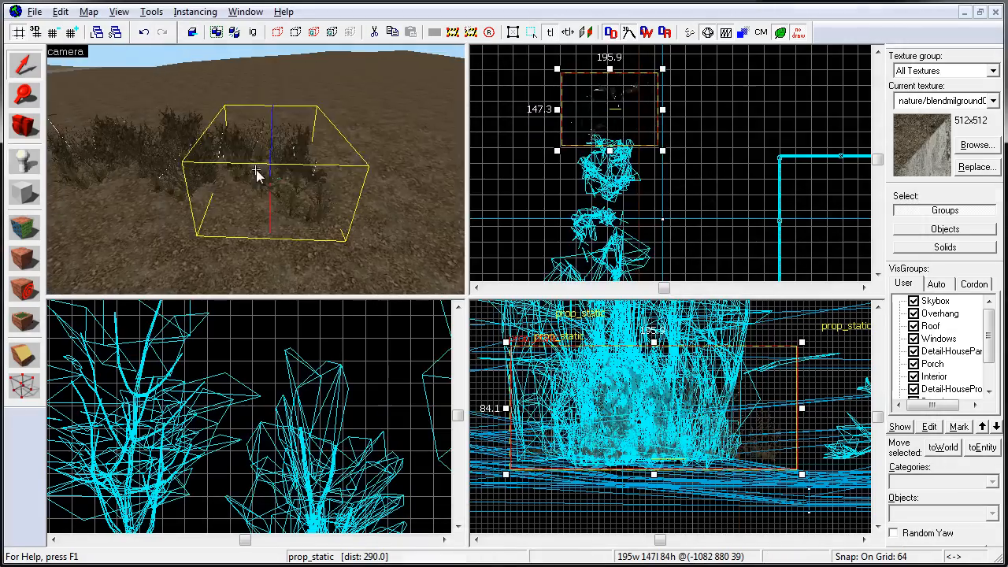
Set the world model of the newest bush copy to urban_trees_dryleaves01.mdl
{"action": "key", "text": "alt+Return"}
{"action": "left_click", "coordinate": [489, 236]}
{"action": "left_click", "coordinate": [362, 424]}
{"action": "left_click_drag", "start_coordinate": [731, 257], "coordinate": [752, 260]}
{"action": "key", "text": "Return"}
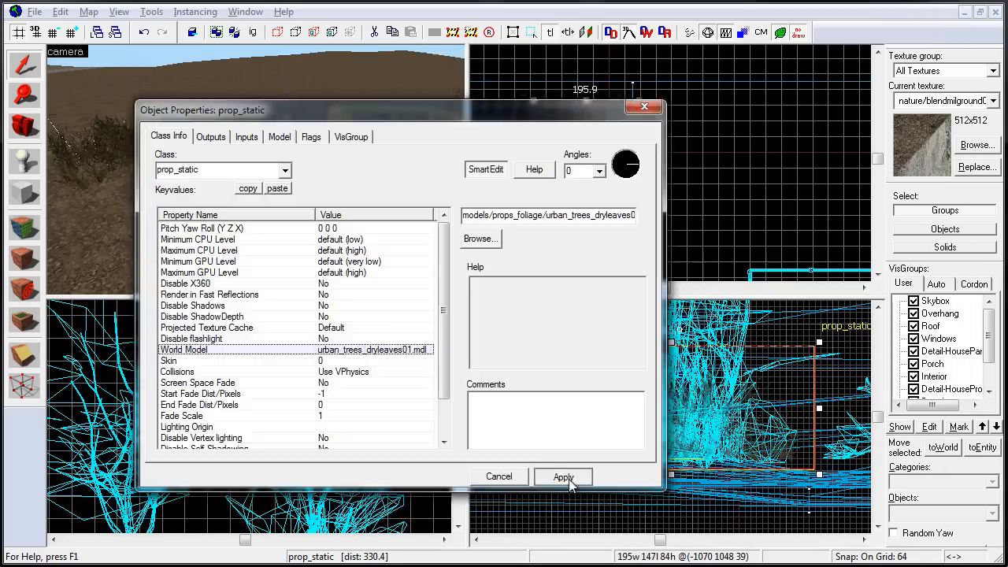
{"action": "left_click", "coordinate": [567, 478]}
{"action": "left_click", "coordinate": [659, 107]}
Copy the dry-leaf trees farther along the row and open the model selection for the copy
{"action": "key", "text": "z"}
{"action": "key", "text": "z"}
{"action": "left_click_drag", "start_coordinate": [596, 189], "coordinate": [606, 86], "text": "shift"}
{"action": "key", "text": "z"}
{"action": "key", "text": "z"}
{"action": "key", "text": "alt+Return"}
{"action": "left_click", "coordinate": [490, 237]}
Look through the remaining tree-filtered models for the copied prop
{"action": "key", "text": "Down"}
{"action": "key", "text": "Down"}
{"action": "key", "text": "Down"}
{"action": "key", "text": "Down"}
{"action": "key", "text": "Down"}
{"action": "key", "text": "Down"}
{"action": "key", "text": "Down"}
{"action": "key", "text": "Down"}
{"action": "key", "text": "Down"}
{"action": "key", "text": "Down"}
{"action": "key", "text": "Down"}
{"action": "key", "text": "Down"}
{"action": "key", "text": "Down"}
{"action": "key", "text": "Down"}
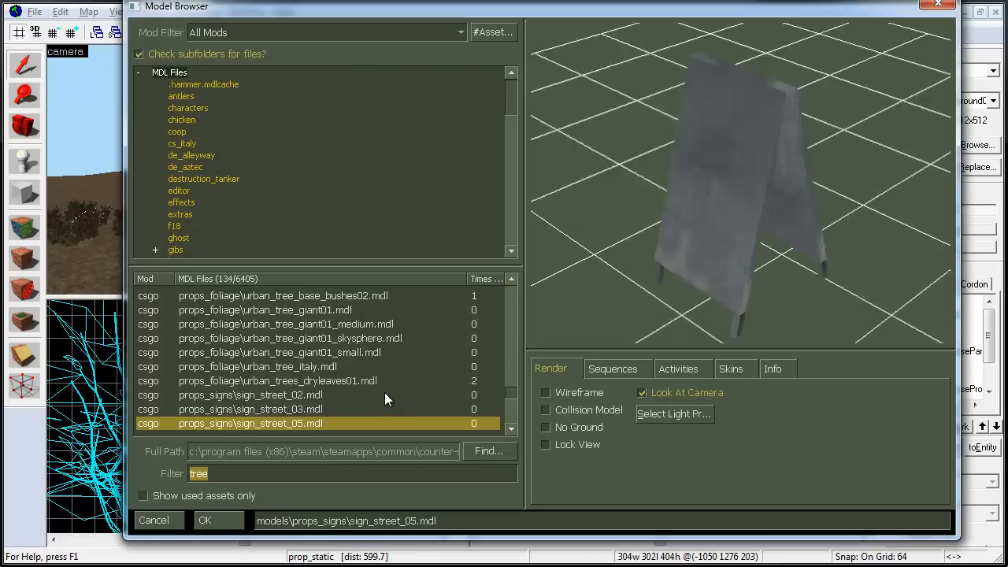
Filter the model list by foliage and look through the bush and grass models
{"action": "type", "text": "foliage"}
{"action": "scroll", "coordinate": [372, 346], "scroll_direction": "down", "scroll_amount": 20}
{"action": "left_click", "coordinate": [373, 293]}
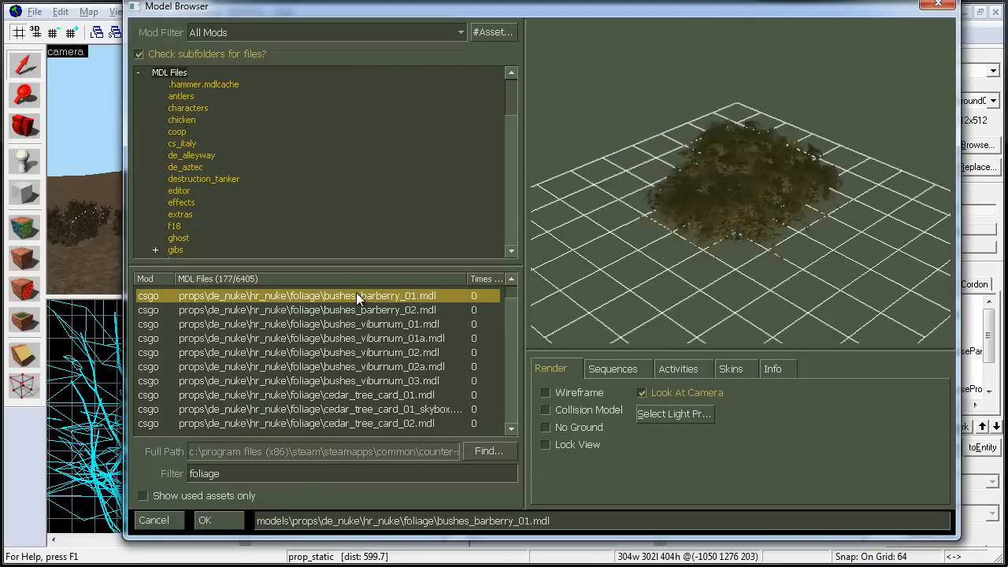
{"action": "key", "text": "Down"}
{"action": "key", "text": "Down"}
{"action": "key", "text": "Down"}
{"action": "key", "text": "Down"}
{"action": "key", "text": "Down"}
{"action": "key", "text": "Down"}
{"action": "left_click", "coordinate": [729, 369]}
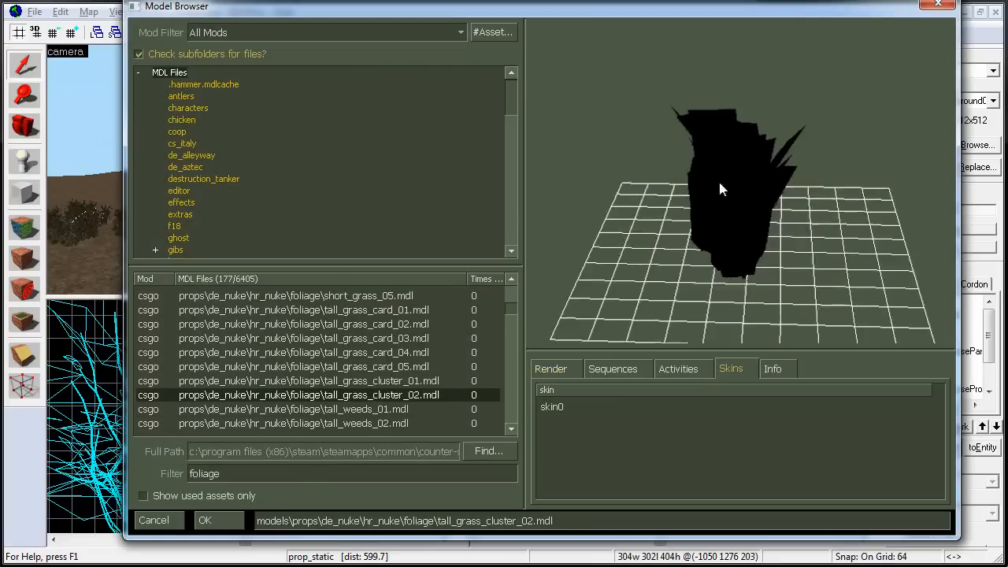
Set the copied prop's world model to tall_grass_cluster_01.mdl and position the grass beside the dry-leaf tree
{"action": "double_click", "coordinate": [397, 381]}
{"action": "left_click", "coordinate": [565, 477]}
{"action": "left_click", "coordinate": [660, 107]}
{"action": "left_click_drag", "start_coordinate": [599, 100], "coordinate": [687, 234]}
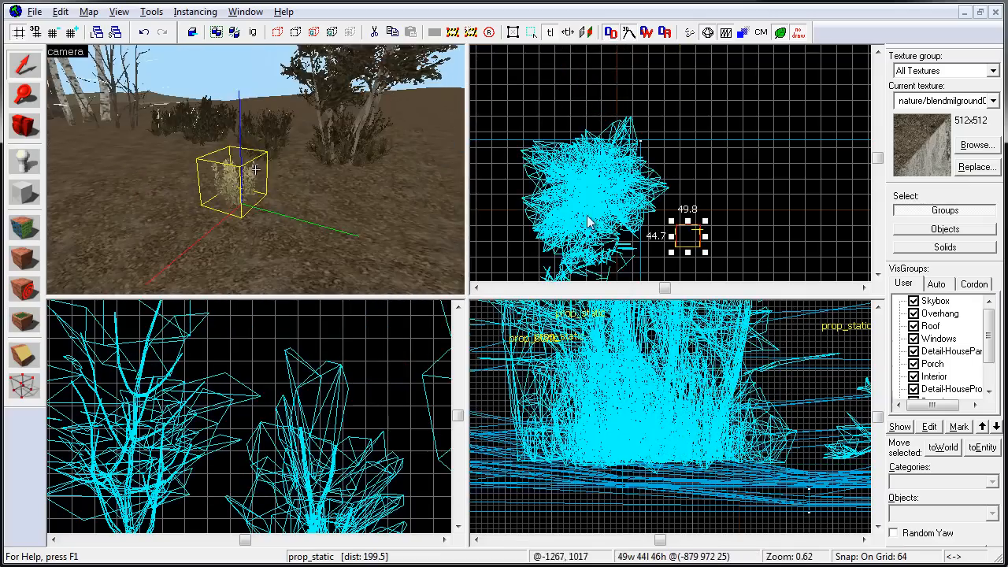
Copy the grass cluster next to the original and give the copy another foliage model
{"action": "key", "text": "alt+Return"}
{"action": "mouse_move", "coordinate": [687, 108]}
{"action": "left_mouse_down", "text": "shift"}
{"action": "mouse_move", "coordinate": [685, 231]}
{"action": "mouse_move", "coordinate": [740, 183]}
{"action": "left_mouse_up", "text": "shift"}
{"action": "left_click", "coordinate": [479, 237]}
{"action": "double_click", "coordinate": [478, 429]}
{"action": "left_click", "coordinate": [565, 477]}
{"action": "left_click", "coordinate": [659, 107]}
Open the model selection for the next low foliage prop near the fence and look through the foliage models up to the tropical bushes
{"action": "key", "text": "alt+Return"}
{"action": "left_click", "coordinate": [506, 236]}
{"action": "key", "text": "Down"}
{"action": "key", "text": "Down"}
{"action": "key", "text": "Down"}
{"action": "key", "text": "Down"}
{"action": "key", "text": "Down"}
{"action": "key", "text": "Down"}
{"action": "key", "text": "Down"}
{"action": "key", "text": "Down"}
{"action": "key", "text": "Down"}
{"action": "key", "text": "Down"}
{"action": "key", "text": "Down"}
{"action": "key", "text": "Down"}
{"action": "key", "text": "Down"}
{"action": "key", "text": "Down"}
{"action": "key", "text": "Down"}
{"action": "key", "text": "Down"}
{"action": "key", "text": "Down"}
{"action": "key", "text": "Down"}
{"action": "key", "text": "Down"}
{"action": "key", "text": "Down"}
{"action": "key", "text": "Up"}
{"action": "key", "text": "Down"}
{"action": "key", "text": "Down"}
{"action": "key", "text": "Down"}
{"action": "key", "text": "Down"}
{"action": "key", "text": "Down"}
{"action": "key", "text": "Down"}
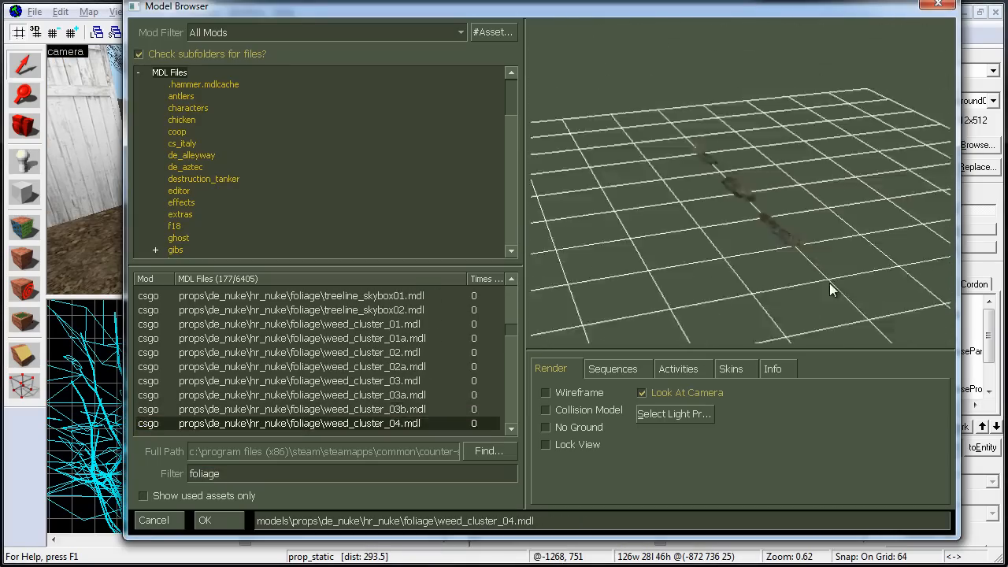
{"action": "key", "text": "Down"}
{"action": "key", "text": "Down"}
{"action": "key", "text": "Down"}
{"action": "key", "text": "Down"}
{"action": "key", "text": "Down"}
{"action": "key", "text": "Down"}
{"action": "key", "text": "Down"}
{"action": "key", "text": "Down"}
{"action": "key", "text": "Down"}
{"action": "key", "text": "Down"}
{"action": "key", "text": "Down"}
{"action": "key", "text": "Down"}
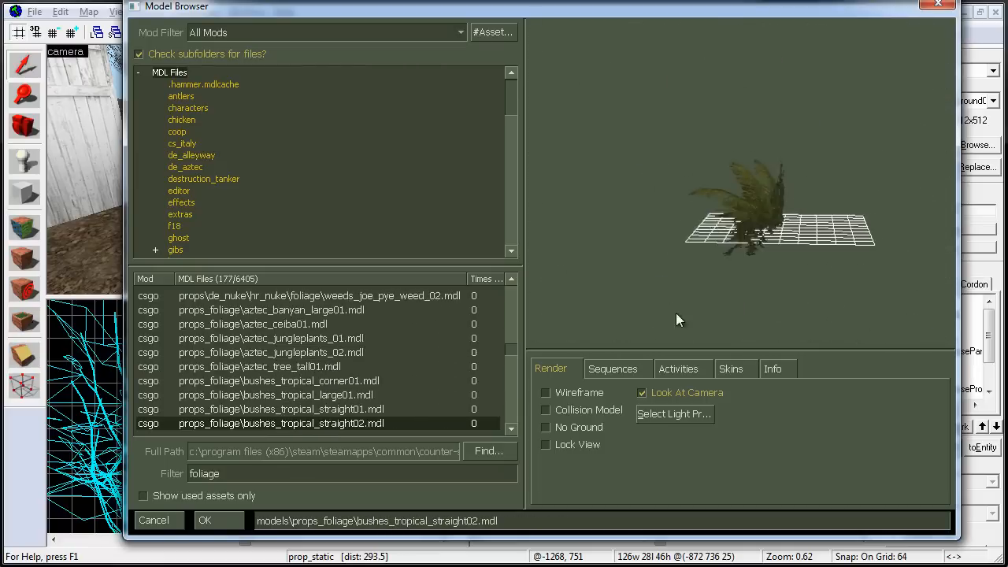
Set the selected prop's world model to hr_medium_tree_02.mdl
{"action": "left_click", "coordinate": [734, 370]}
{"action": "key", "text": "Down"}
{"action": "key", "text": "Down"}
{"action": "key", "text": "Down"}
{"action": "left_click", "coordinate": [218, 520]}
{"action": "left_click", "coordinate": [564, 476]}
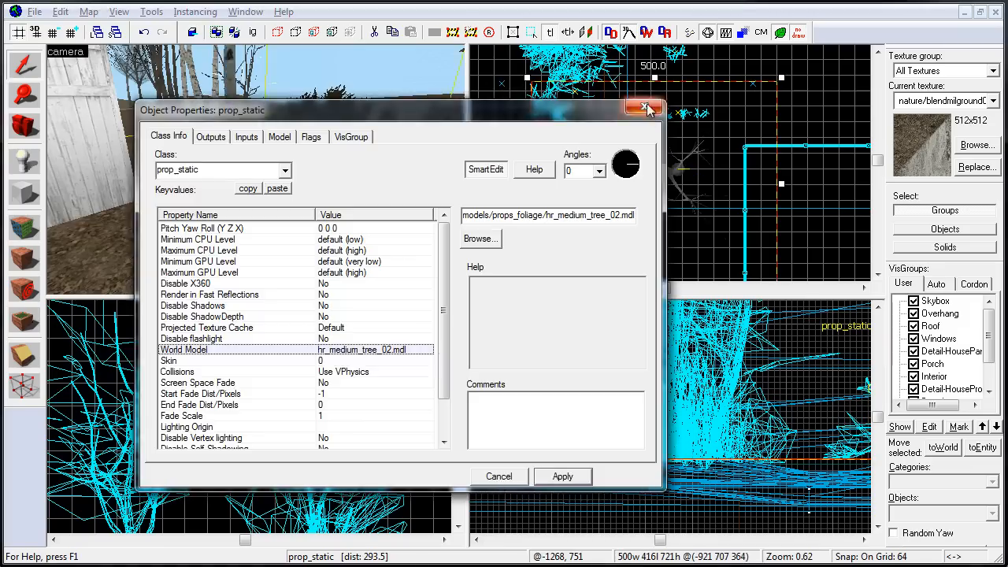
{"action": "left_click", "coordinate": [650, 108]}
Move the medium tree beyond the existing trees, to the open land behind the fence, and deselect it
{"action": "key", "text": "z"}
{"action": "key", "text": "z"}
{"action": "left_click_drag", "start_coordinate": [688, 224], "coordinate": [713, 236]}
{"action": "scroll", "coordinate": [712, 197], "scroll_direction": "down", "scroll_amount": 4}
{"action": "left_click_drag", "start_coordinate": [693, 118], "coordinate": [685, 224]}
{"action": "key", "text": "z"}
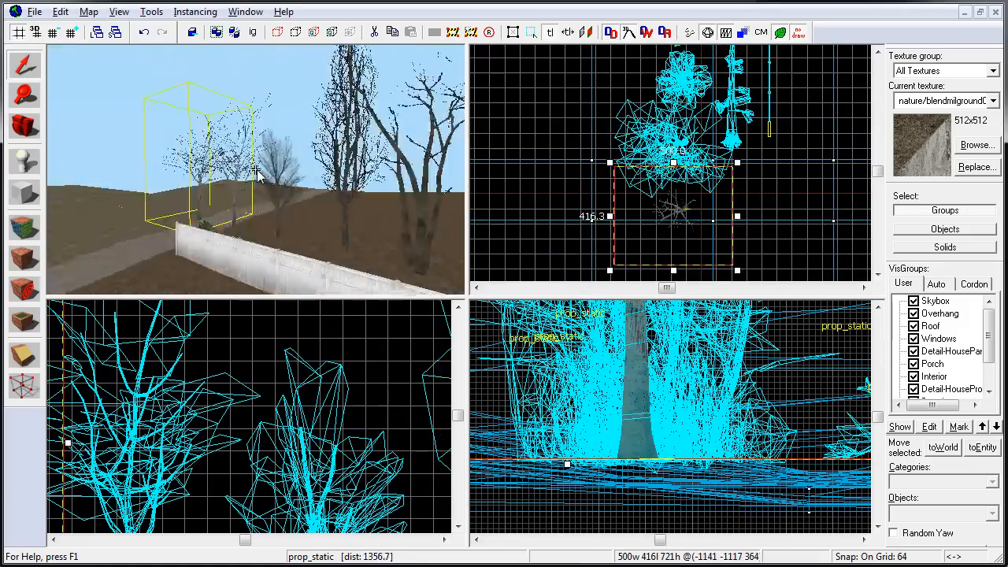
{"action": "key", "text": "Escape"}
{"action": "key", "text": "z"}
Copy the low foliage prop beside the fence a short distance away and open the model selection for the copy
{"action": "left_click", "coordinate": [246, 177]}
{"action": "key", "text": "ctrl+e"}
{"action": "left_click_drag", "start_coordinate": [684, 164], "coordinate": [682, 192]}
{"action": "key", "text": "alt+Return"}
{"action": "left_click", "coordinate": [544, 220]}
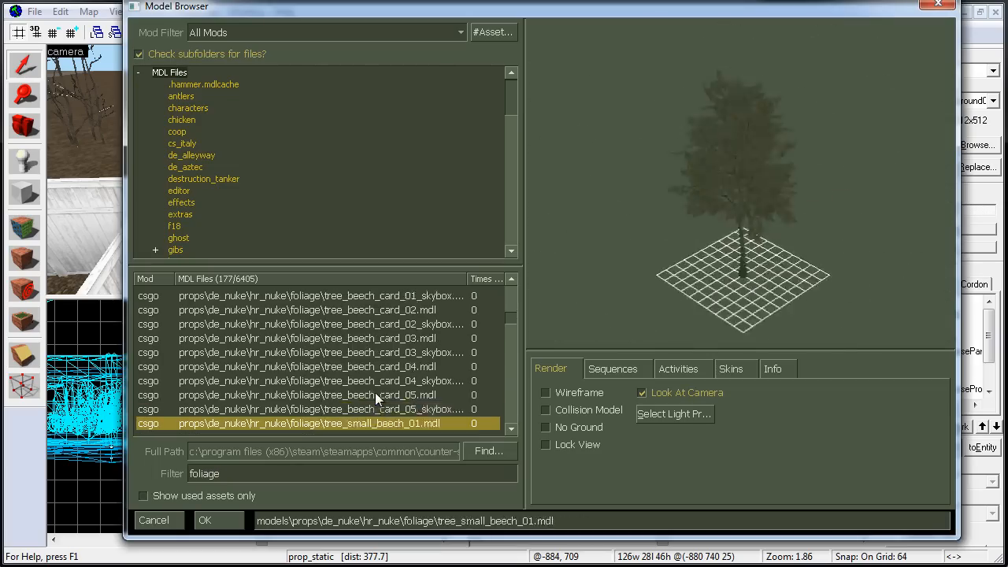
Set the world model of the copied foliage prop to shrub_01a.mdl
{"action": "key", "text": "Down"}
{"action": "key", "text": "Down"}
{"action": "key", "text": "Down"}
{"action": "key", "text": "Down"}
{"action": "key", "text": "Down"}
{"action": "key", "text": "Down"}
{"action": "key", "text": "Down"}
{"action": "key", "text": "Down"}
{"action": "key", "text": "Down"}
{"action": "key", "text": "Down"}
{"action": "key", "text": "Down"}
{"action": "key", "text": "Down"}
{"action": "key", "text": "Down"}
{"action": "key", "text": "Down"}
{"action": "key", "text": "Down"}
{"action": "key", "text": "Down"}
{"action": "key", "text": "Down"}
{"action": "key", "text": "Down"}
{"action": "key", "text": "Down"}
{"action": "key", "text": "Down"}
{"action": "key", "text": "Up"}
{"action": "left_click", "coordinate": [218, 520]}
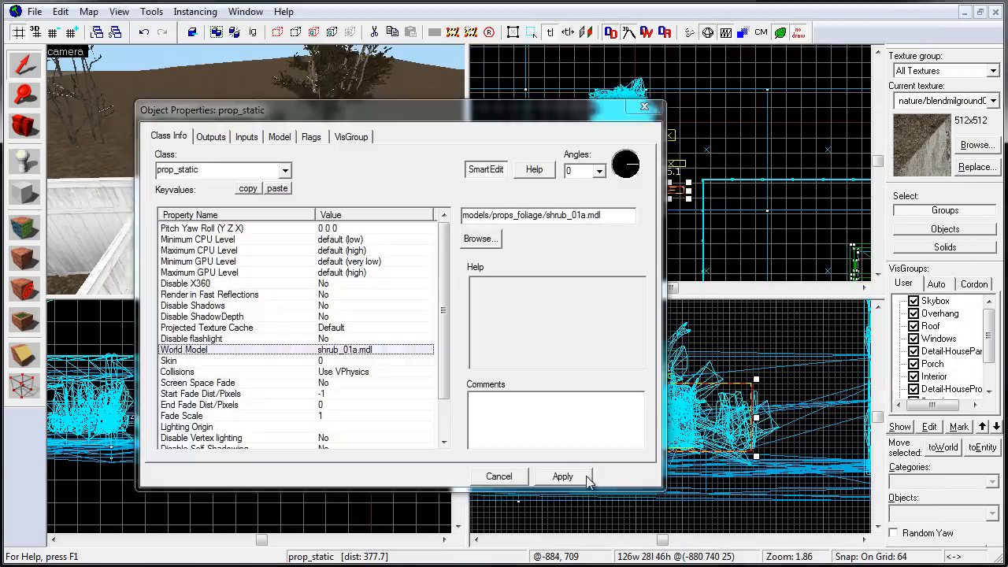
{"action": "left_click", "coordinate": [575, 476]}
{"action": "left_click", "coordinate": [651, 107]}
Copy the shrub farther along the land behind the fence and open the model selection for the copy
{"action": "key", "text": "z"}
{"action": "key", "text": "z"}
{"action": "scroll", "coordinate": [647, 132], "scroll_direction": "down", "scroll_amount": 10}
{"action": "left_click_drag", "start_coordinate": [647, 132], "coordinate": [652, 167]}
{"action": "key", "text": "alt+Return"}
{"action": "left_click", "coordinate": [551, 221]}
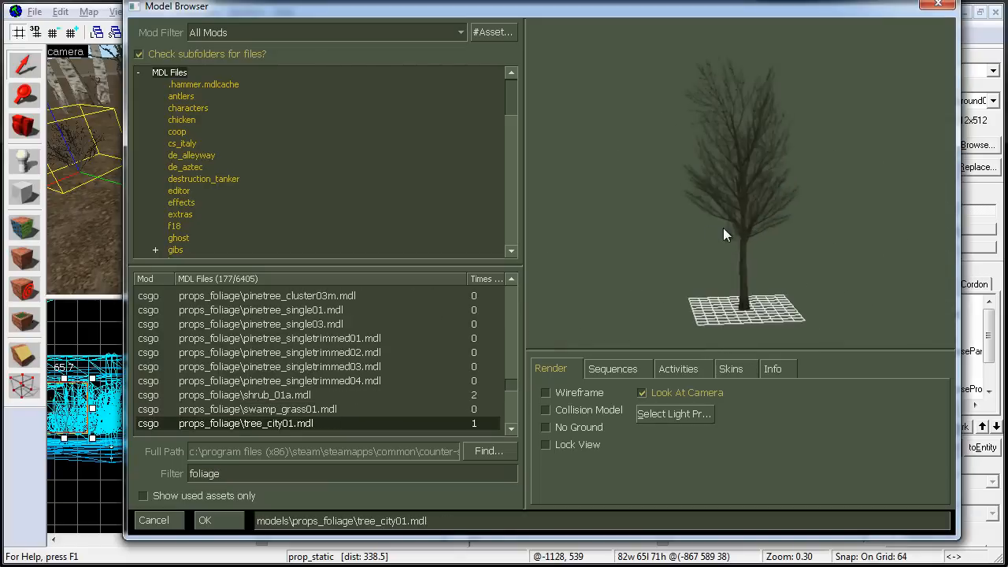
Set the world model of the copied shrub to urban_vine04.mdl from the props_foliage models
{"action": "key", "text": "Down"}
{"action": "key", "text": "Down"}
{"action": "key", "text": "Down"}
{"action": "key", "text": "Down"}
{"action": "key", "text": "Down"}
{"action": "key", "text": "Down"}
{"action": "key", "text": "Down"}
{"action": "key", "text": "Down"}
{"action": "key", "text": "Down"}
{"action": "key", "text": "Down"}
{"action": "key", "text": "Down"}
{"action": "key", "text": "Down"}
{"action": "key", "text": "Down"}
{"action": "key", "text": "Down"}
{"action": "key", "text": "Down"}
{"action": "key", "text": "Down"}
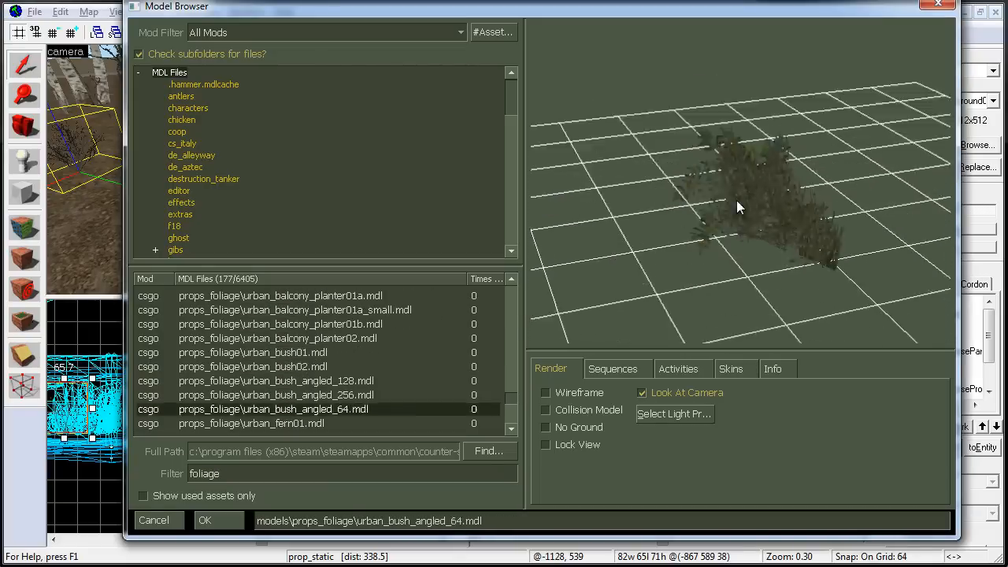
{"action": "key", "text": "Down"}
{"action": "key", "text": "Down"}
{"action": "key", "text": "Down"}
{"action": "key", "text": "Down"}
{"action": "key", "text": "Down"}
{"action": "key", "text": "Down"}
{"action": "key", "text": "Down"}
{"action": "key", "text": "Down"}
{"action": "key", "text": "Down"}
{"action": "key", "text": "Down"}
{"action": "key", "text": "Down"}
{"action": "key", "text": "Down"}
{"action": "key", "text": "Down"}
{"action": "key", "text": "Down"}
{"action": "key", "text": "Down"}
{"action": "key", "text": "Down"}
{"action": "key", "text": "Down"}
{"action": "key", "text": "Down"}
{"action": "key", "text": "Down"}
{"action": "key", "text": "Down"}
{"action": "key", "text": "Up"}
{"action": "key", "text": "Up"}
{"action": "key", "text": "Up"}
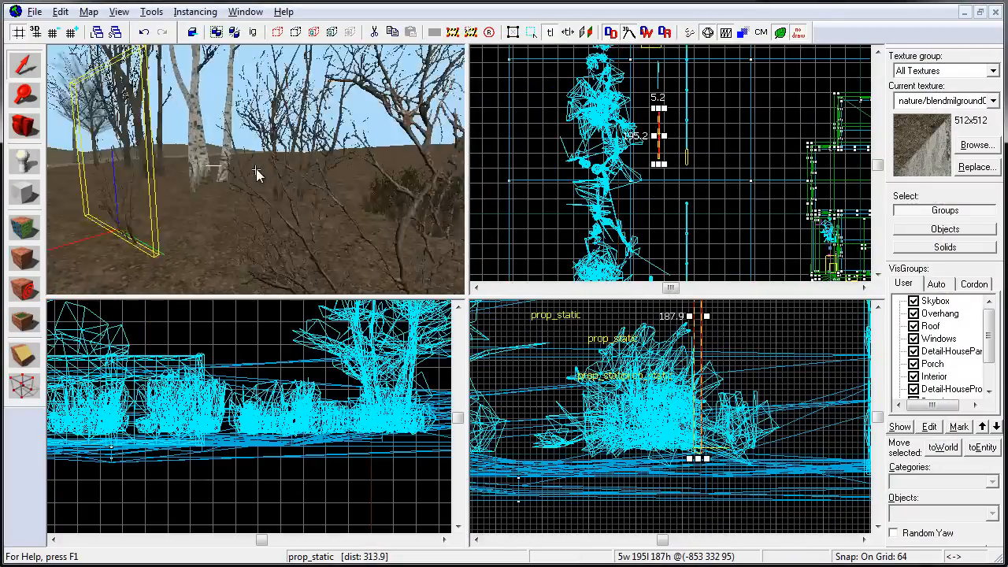
Reopen the model selection for the vine prop and examine the neighbouring foliage models for a replacement
{"action": "key", "text": "alt+Return"}
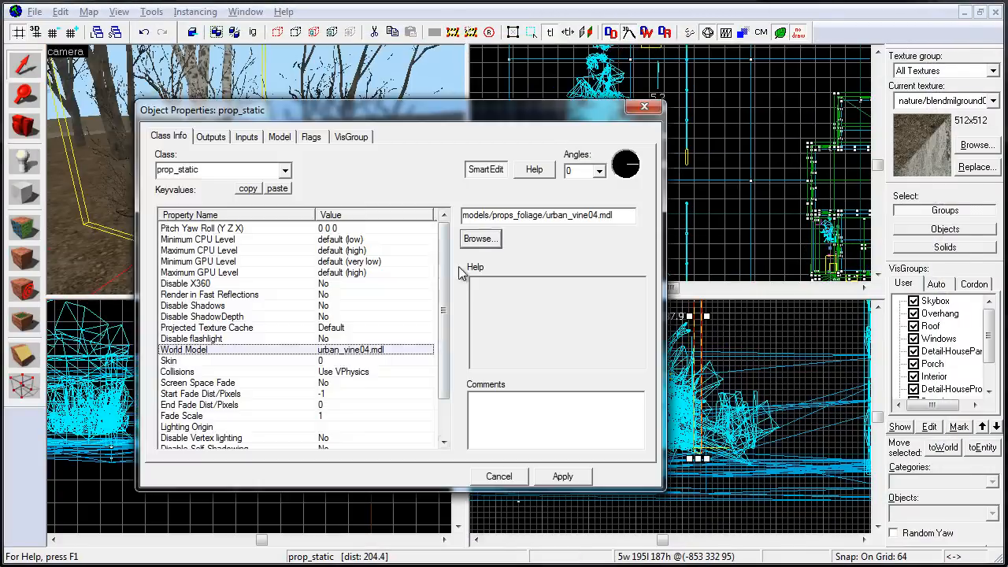
{"action": "left_click", "coordinate": [479, 239]}
{"action": "key", "text": "Down"}
{"action": "key", "text": "Down"}
{"action": "key", "text": "Up"}
{"action": "key", "text": "Up"}
{"action": "key", "text": "Up"}
{"action": "key", "text": "Up"}
{"action": "key", "text": "Up"}
{"action": "key", "text": "Up"}
{"action": "key", "text": "Up"}
{"action": "key", "text": "Up"}
{"action": "key", "text": "Up"}
{"action": "key", "text": "Up"}
{"action": "key", "text": "Up"}
{"action": "key", "text": "Up"}
{"action": "key", "text": "Up"}
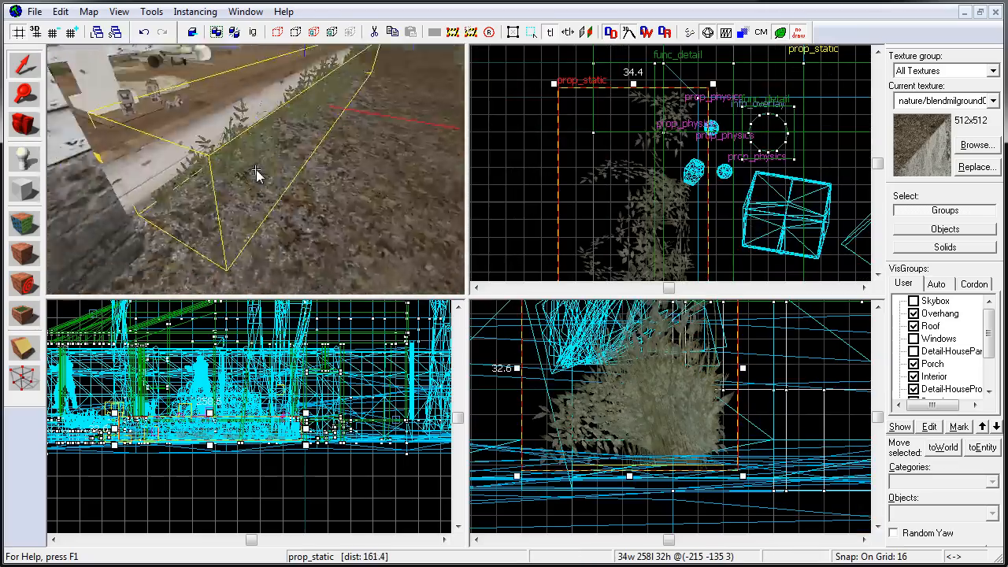
Start the texture application tool in the camera view of the ground around the porch
{"action": "scroll", "coordinate": [656, 203], "scroll_direction": "up", "scroll_amount": 1}
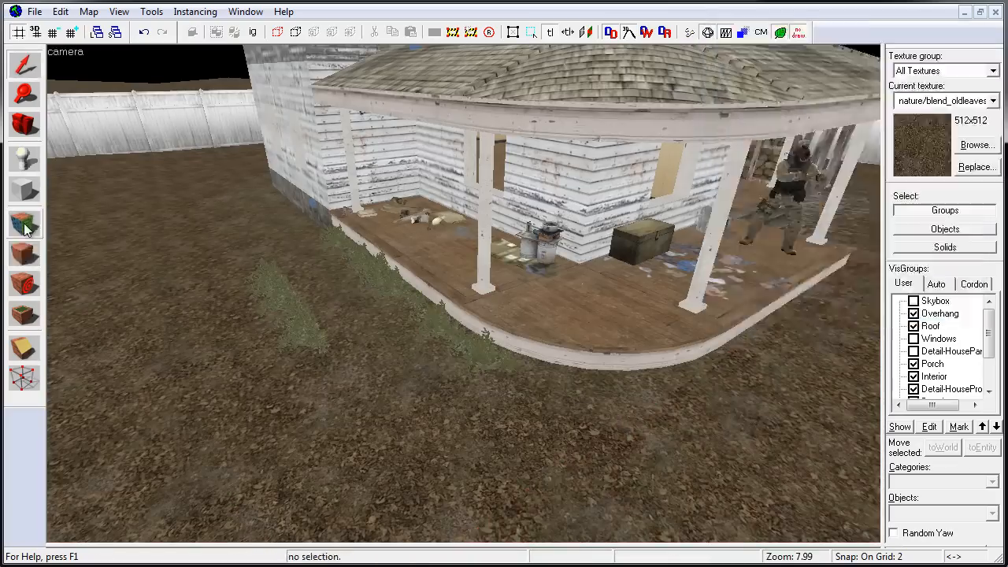
{"action": "left_click", "coordinate": [24, 225]}
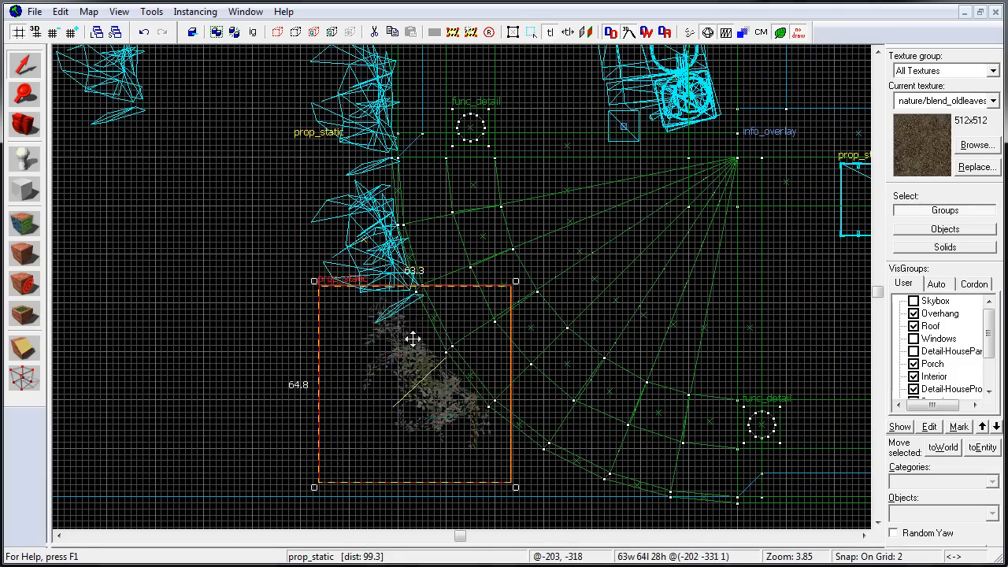
Check the bushes along the porch base, select the long bush beside it and center the 3D view on it
{"action": "middle_click_drag", "start_coordinate": [508, 371], "coordinate": [383, 222]}
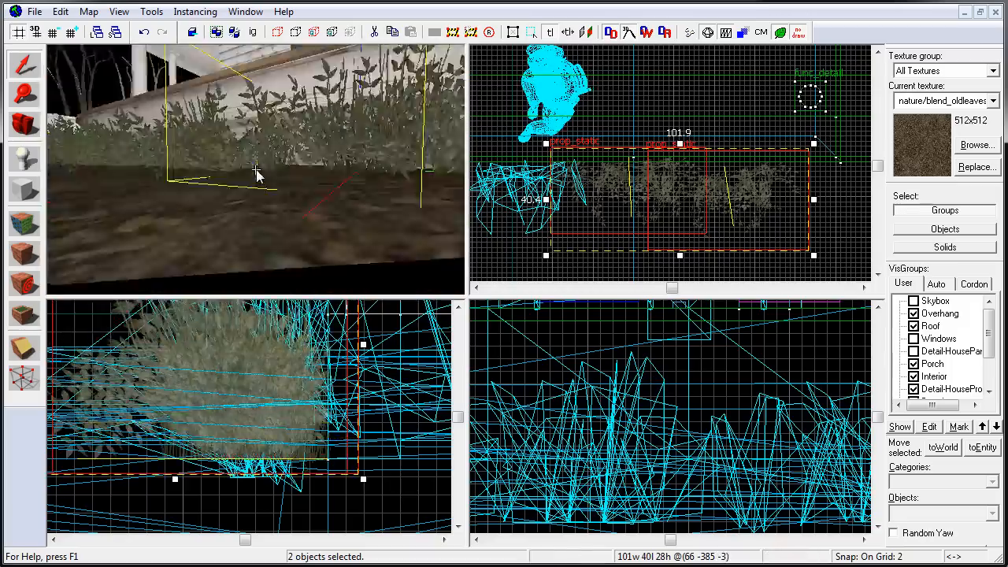
{"action": "key", "text": "shift+z"}
{"action": "left_click", "coordinate": [493, 323]}
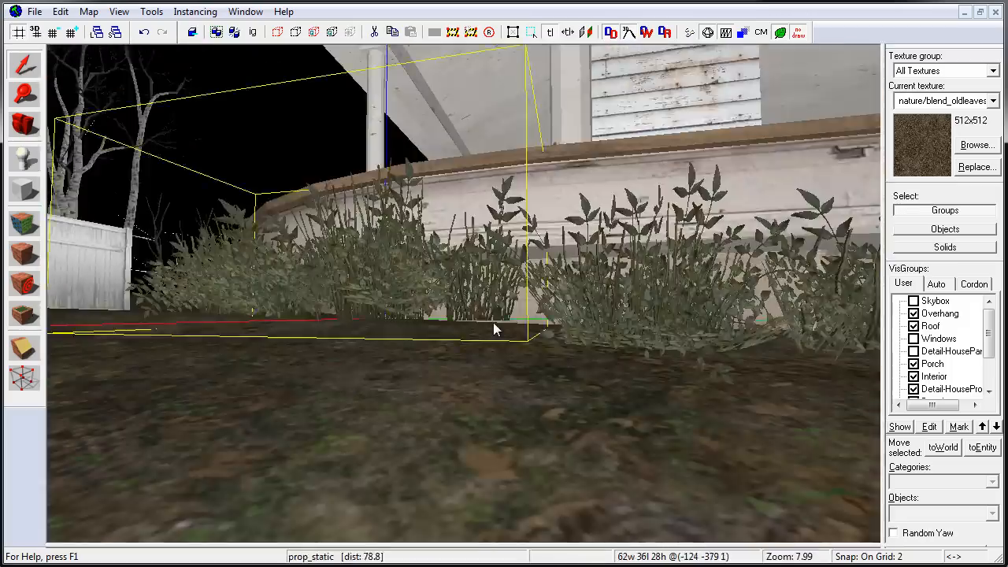
{"action": "key", "text": "shift+z"}
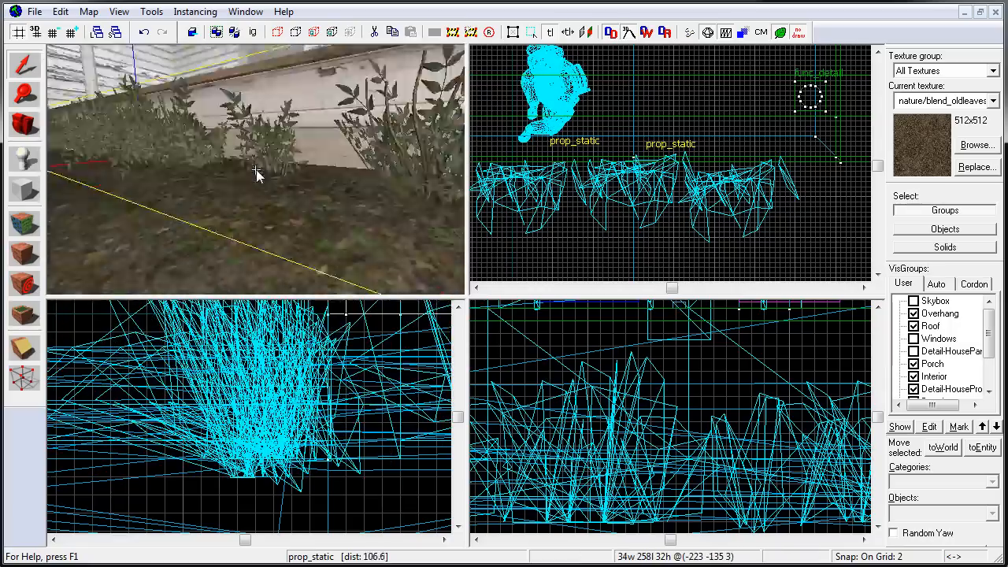
{"action": "key", "text": "ctrl+shift+e"}
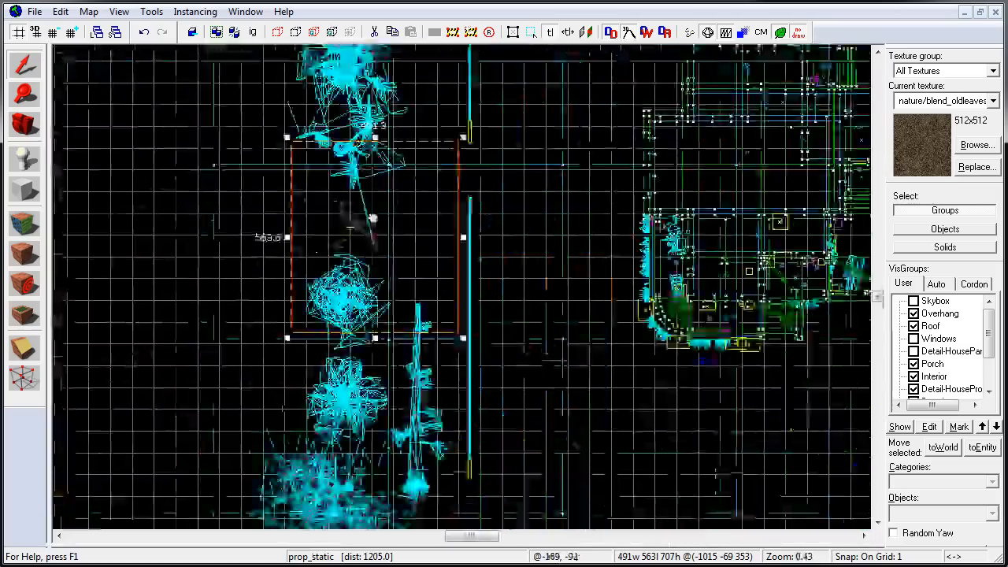
Position the tall multi-trunk tree in the yard between the fence and the house and lower it onto the ground
{"action": "left_click_drag", "start_coordinate": [603, 152], "coordinate": [574, 102]}
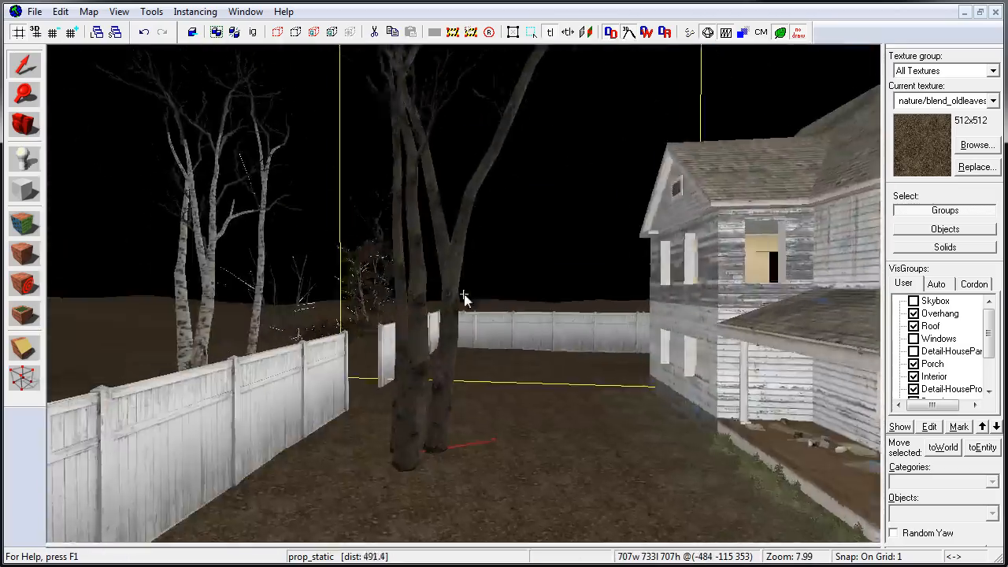
{"action": "scroll", "coordinate": [466, 299], "scroll_direction": "up", "scroll_amount": 10}
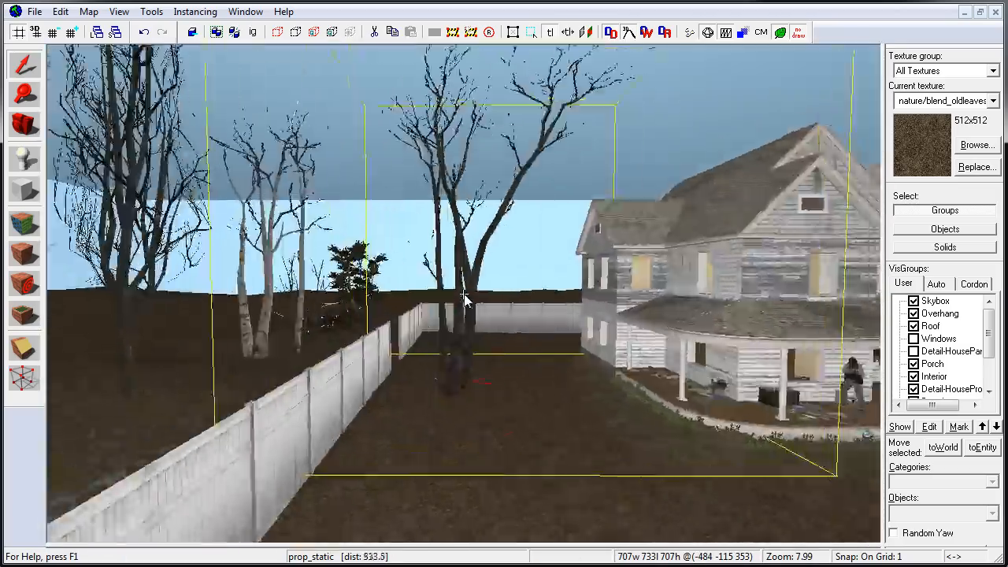
{"action": "key", "text": "shift+z"}
{"action": "key", "text": "shift+z"}
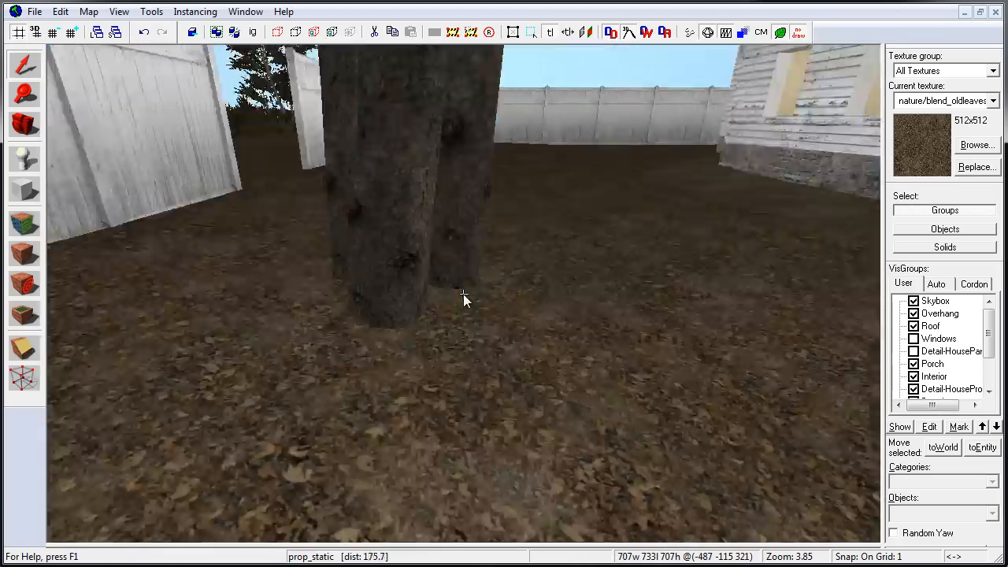
{"action": "scroll", "coordinate": [464, 299], "scroll_direction": "down", "scroll_amount": 5}
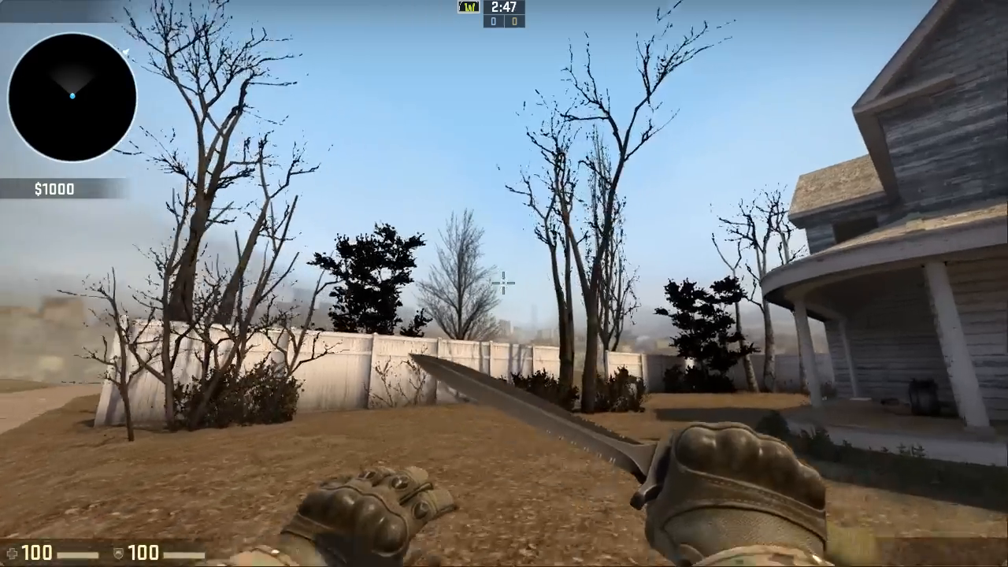
Switch to Counter-Strike: Global Offensive and examine the fence, trees, bushes and porch foliage while walking through the yard
{"action": "key", "text": "w"}
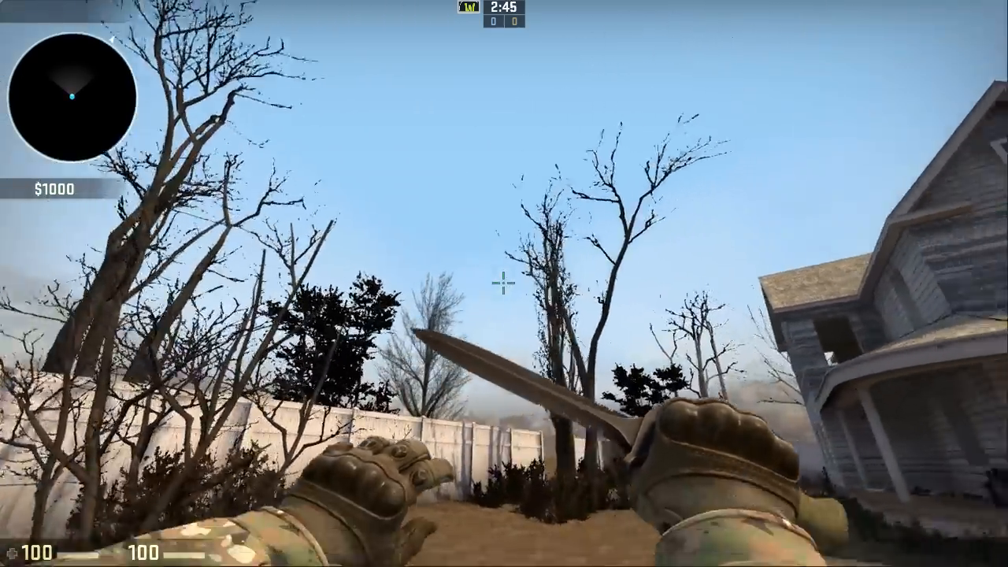
{"action": "key", "text": "w"}
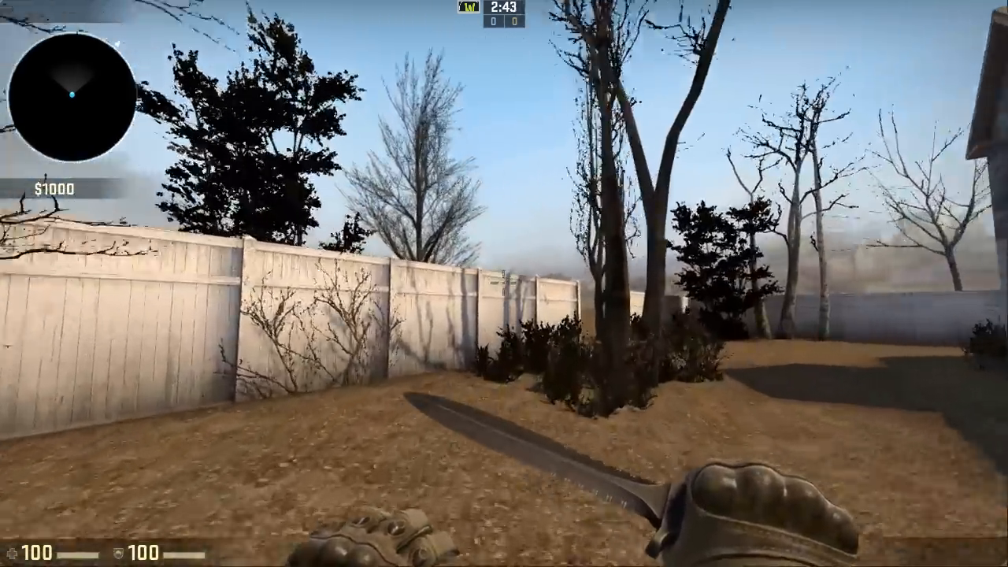
{"action": "key", "text": "w"}
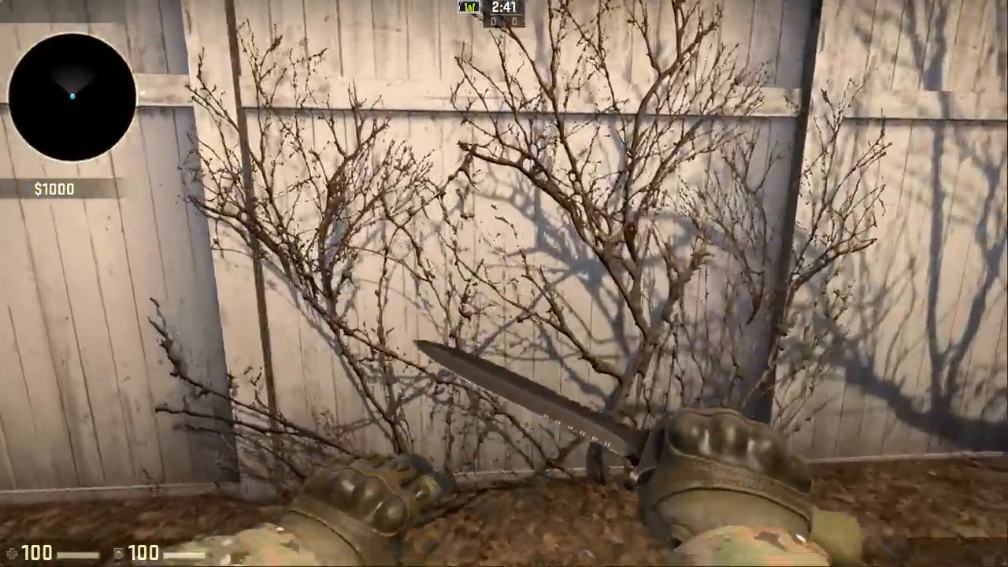
{"action": "key", "text": "s"}
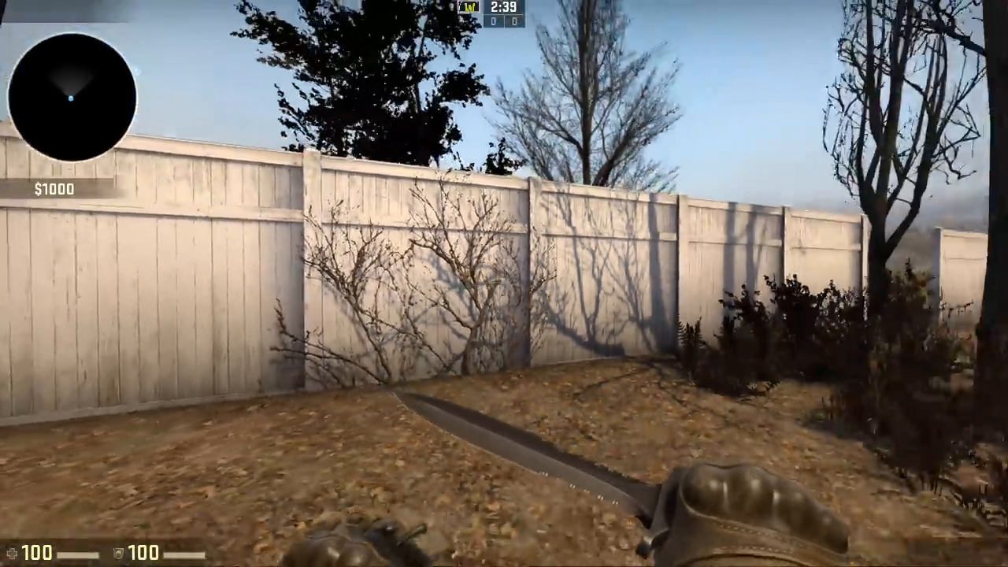
{"action": "key", "text": "s"}
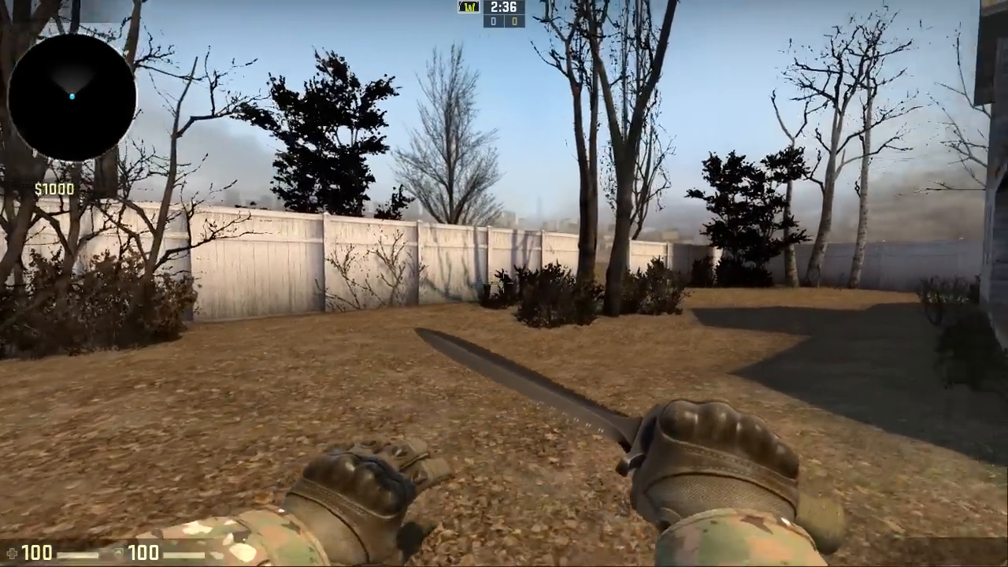
{"action": "key", "text": "s"}
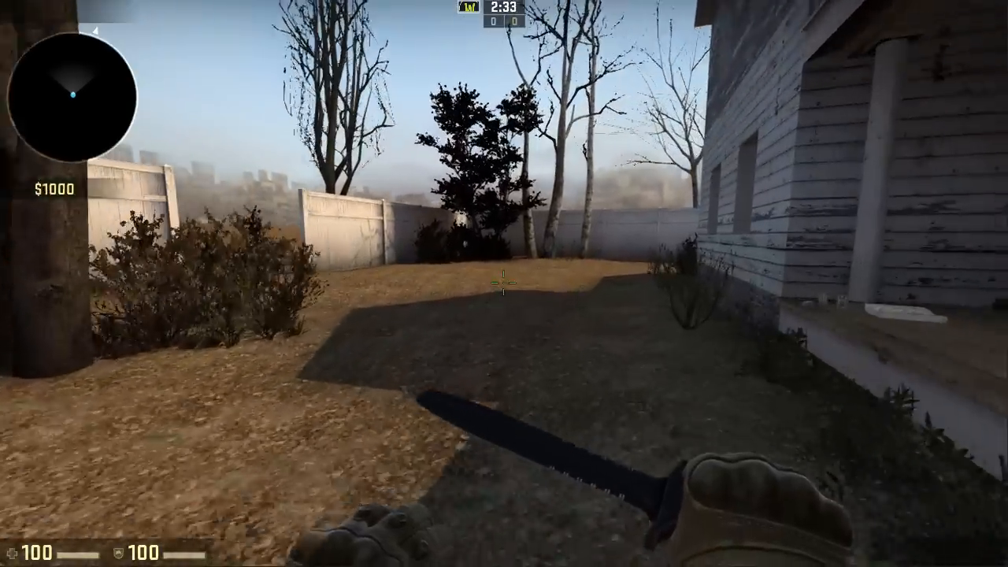
{"action": "key", "text": "w"}
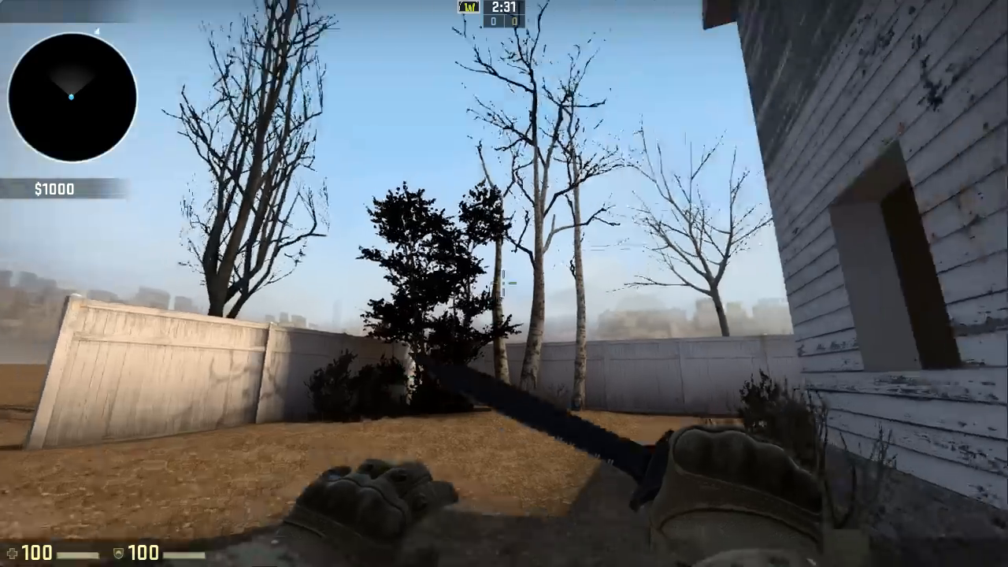
{"action": "key", "text": "s"}
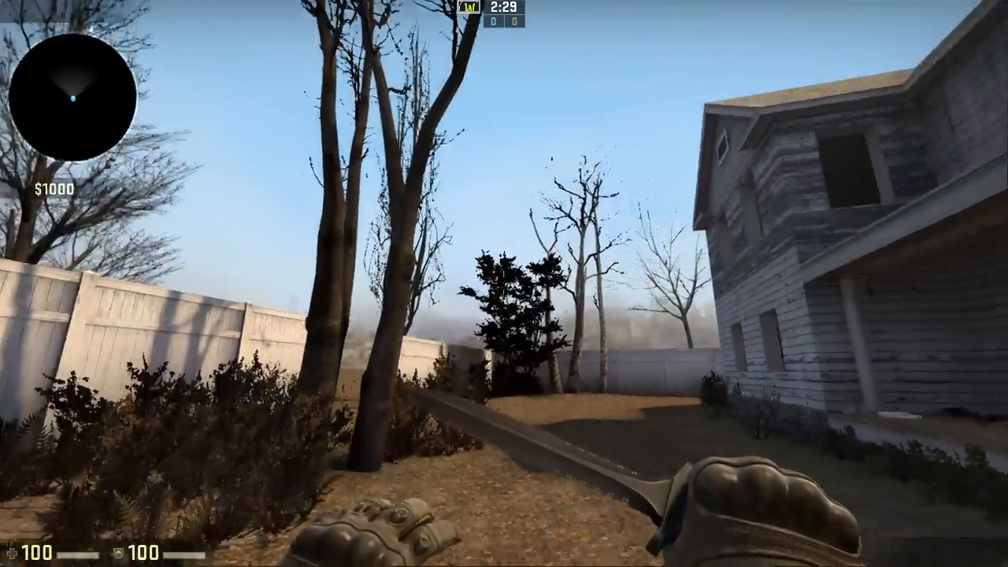
{"action": "key", "text": "s"}
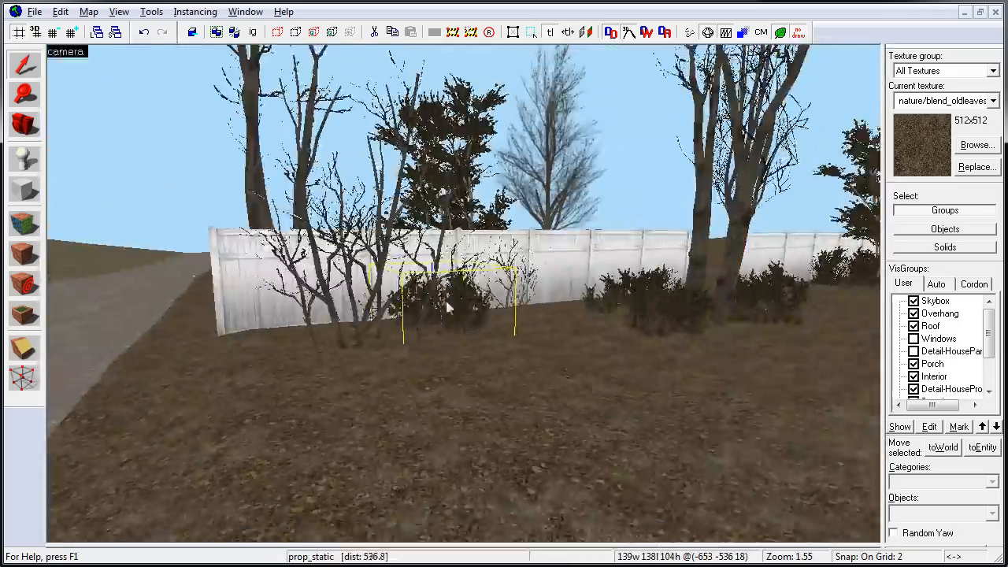
Switch to the Hammer editor, nudge the bush by the front fence and select the foliage beside the birch trees
{"action": "left_click_drag", "start_coordinate": [446, 307], "coordinate": [410, 313]}
{"action": "key", "text": "z"}
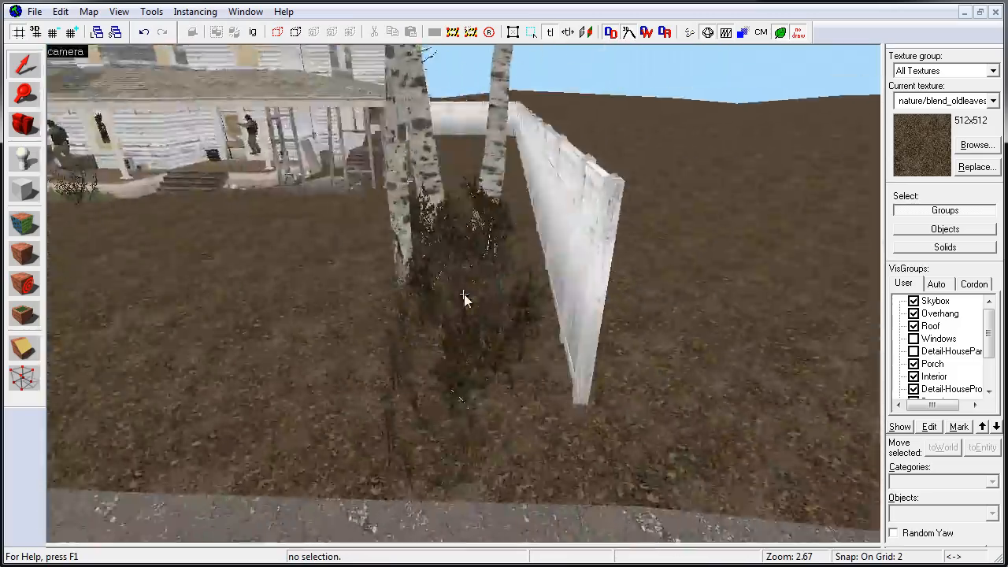
{"action": "left_click", "coordinate": [466, 300]}
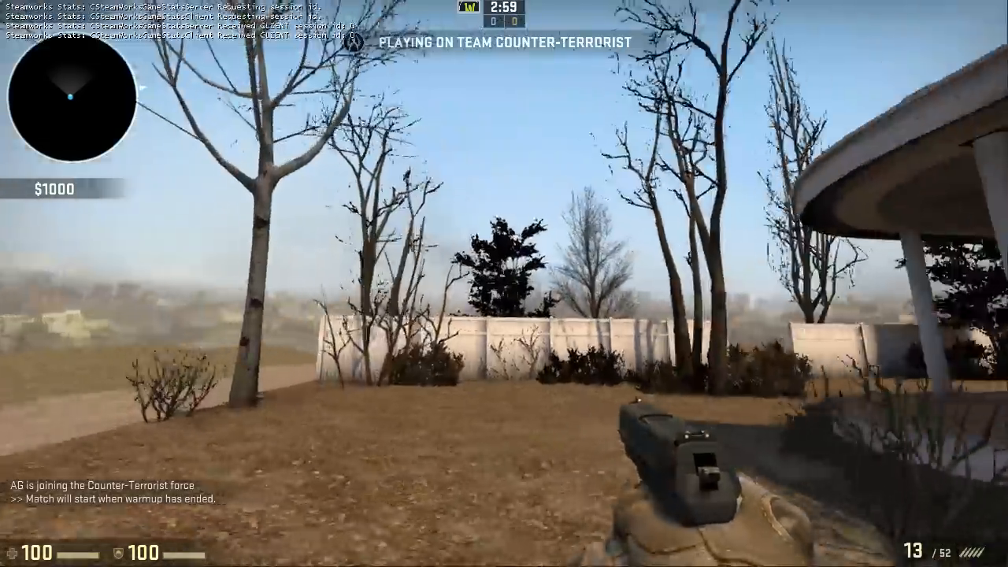
Switch to Counter-Strike: Global Offensive and examine the front yard and the birch trees and bushes along the fence
{"action": "key", "text": "s"}
{"action": "key", "text": "a"}
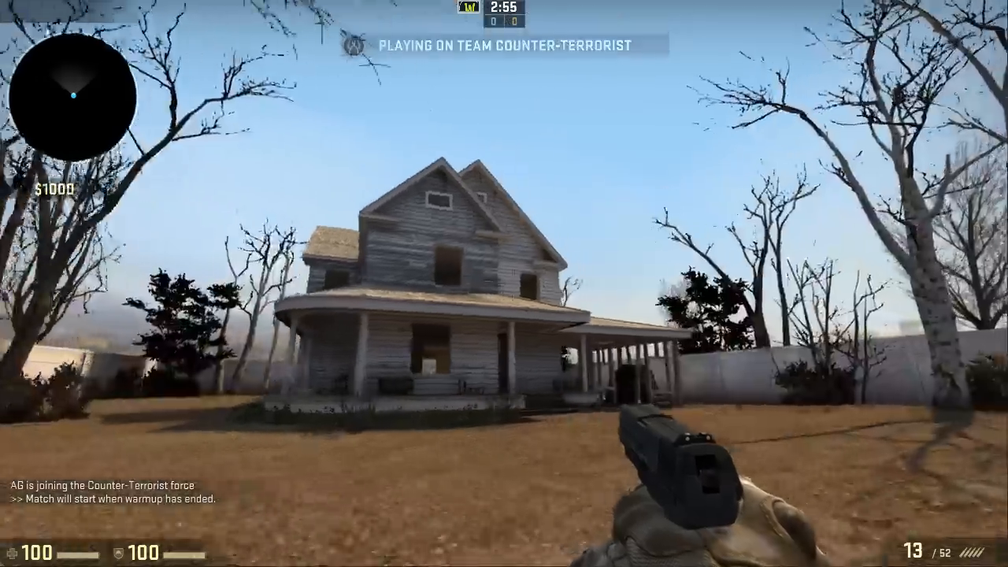
{"action": "key", "text": "w"}
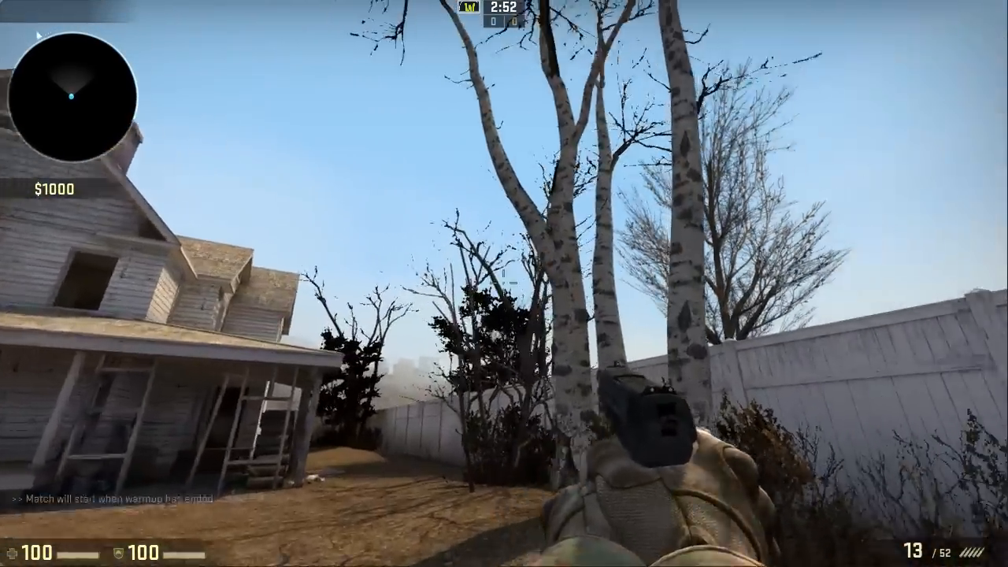
{"action": "key", "text": "a"}
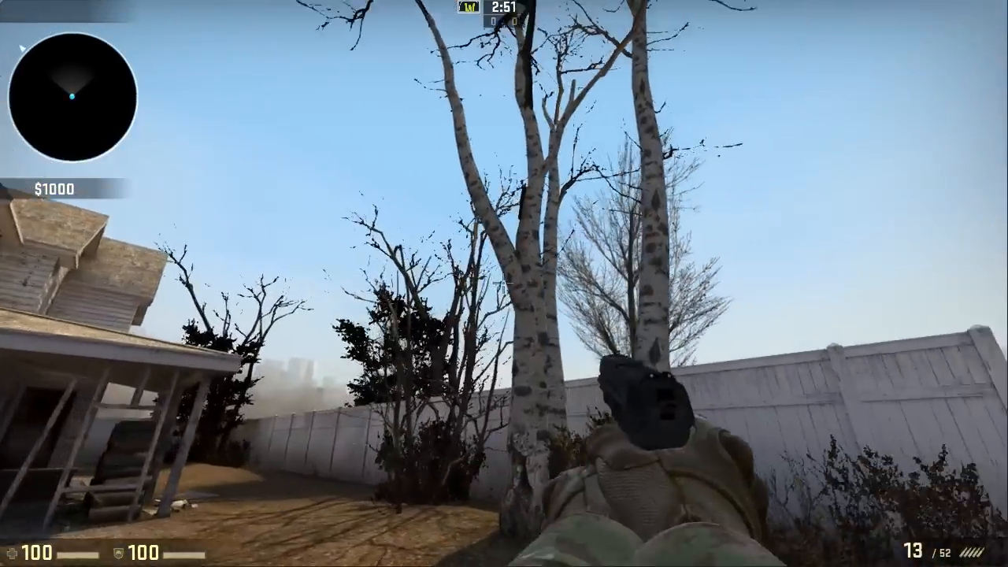
{"action": "key", "text": "w"}
{"action": "key", "text": "s"}
{"action": "key", "text": "d"}
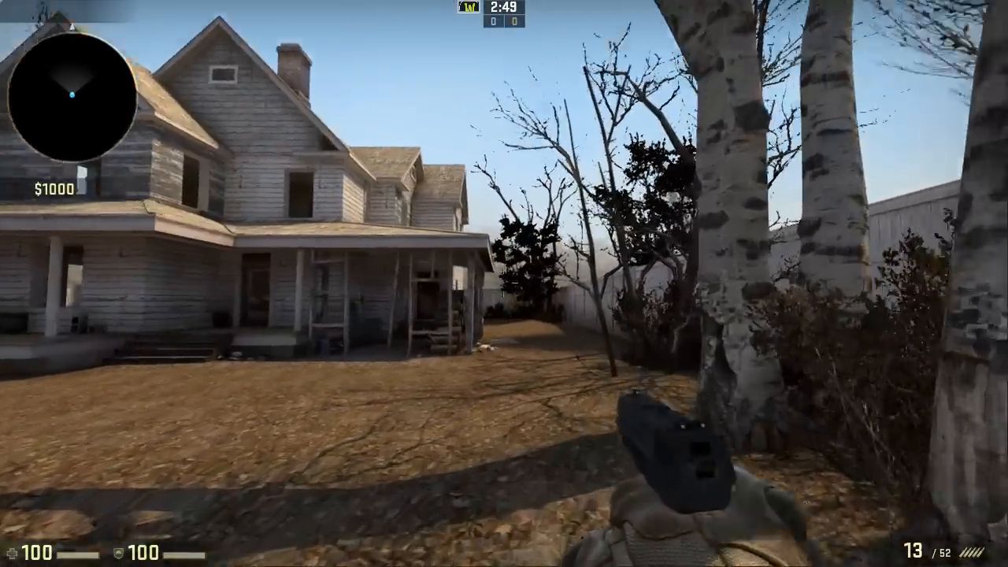
{"action": "key", "text": "w"}
{"action": "key", "text": "a"}
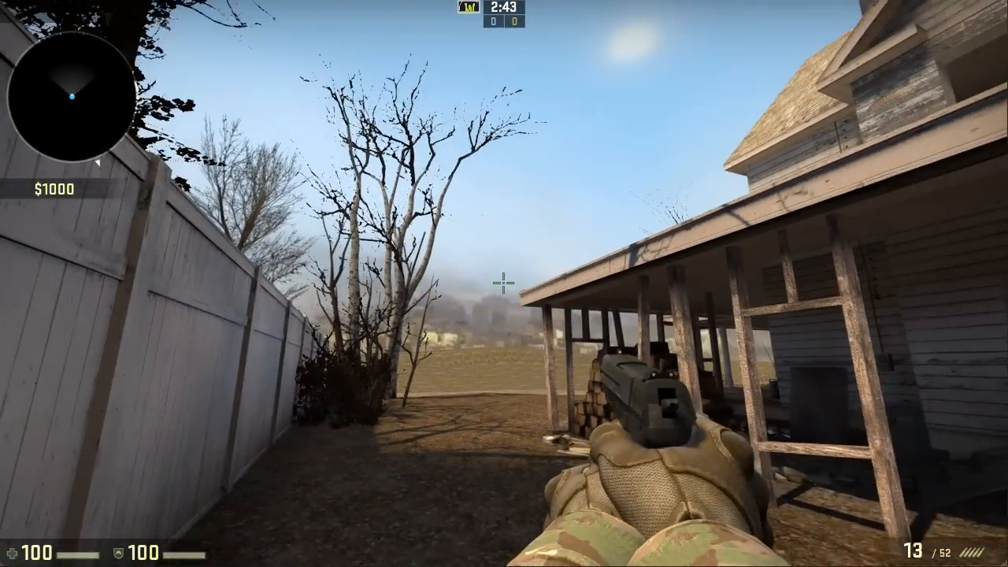
Walk around the side and back of the house to examine the corner trees, bushes and rear fence
{"action": "key", "text": "d"}
{"action": "key", "text": "s"}
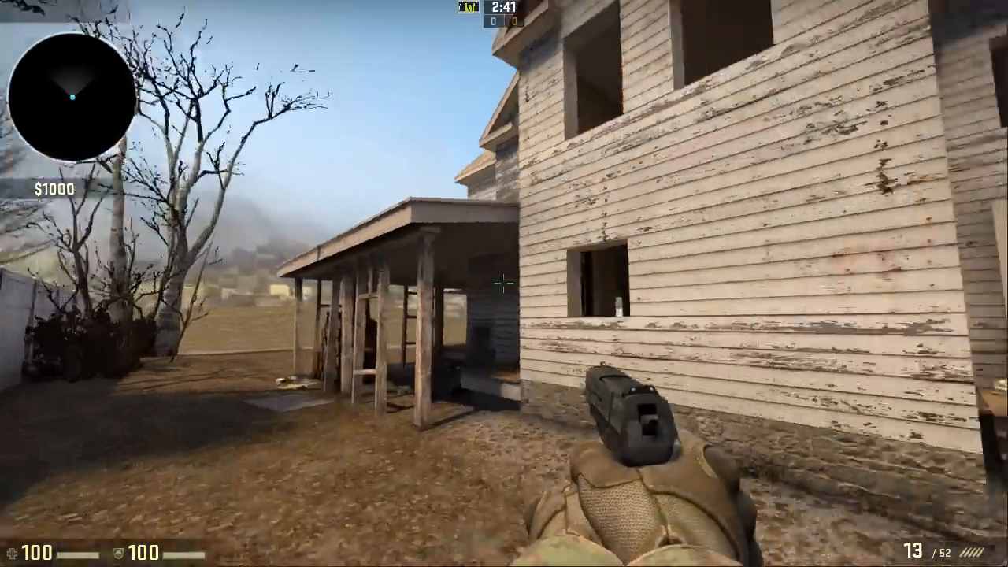
{"action": "key", "text": "s"}
{"action": "key", "text": "w"}
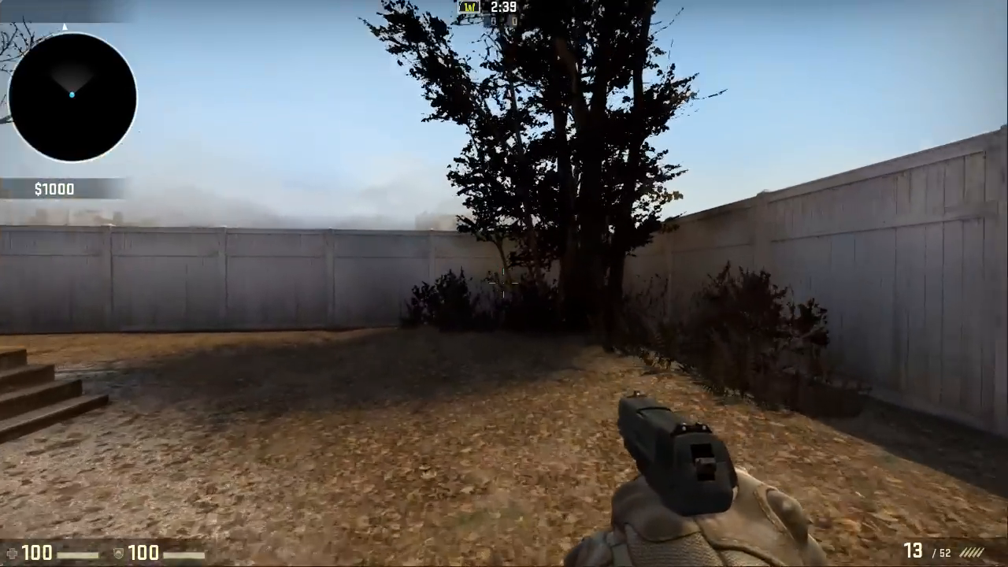
{"action": "key", "text": "d"}
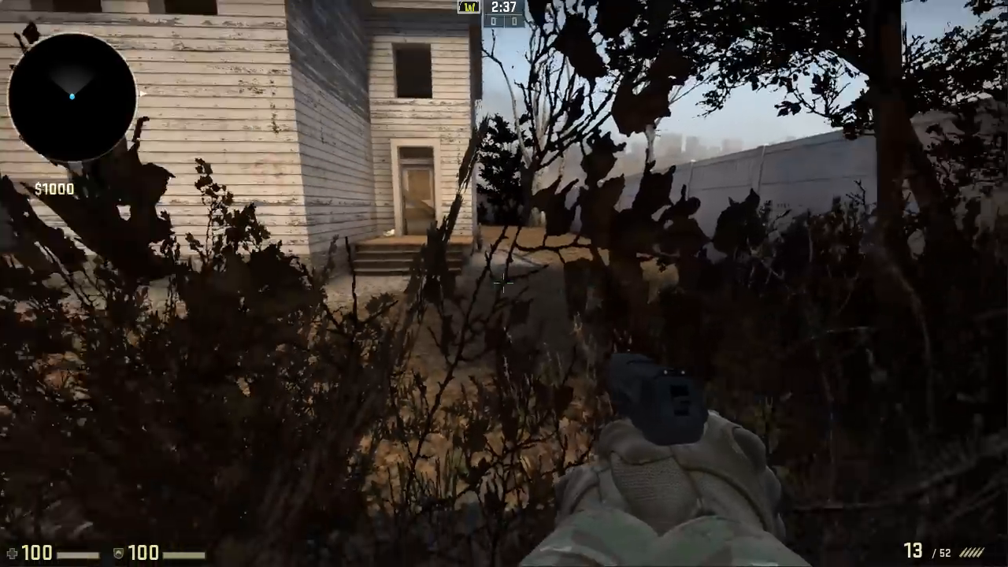
{"action": "key", "text": "w"}
{"action": "key", "text": "w"}
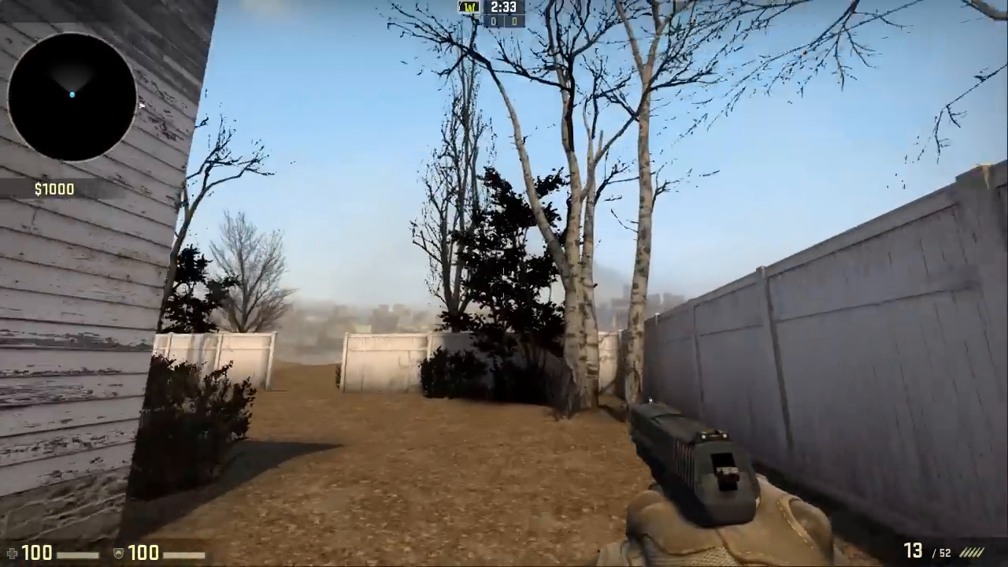
{"action": "key", "text": "w"}
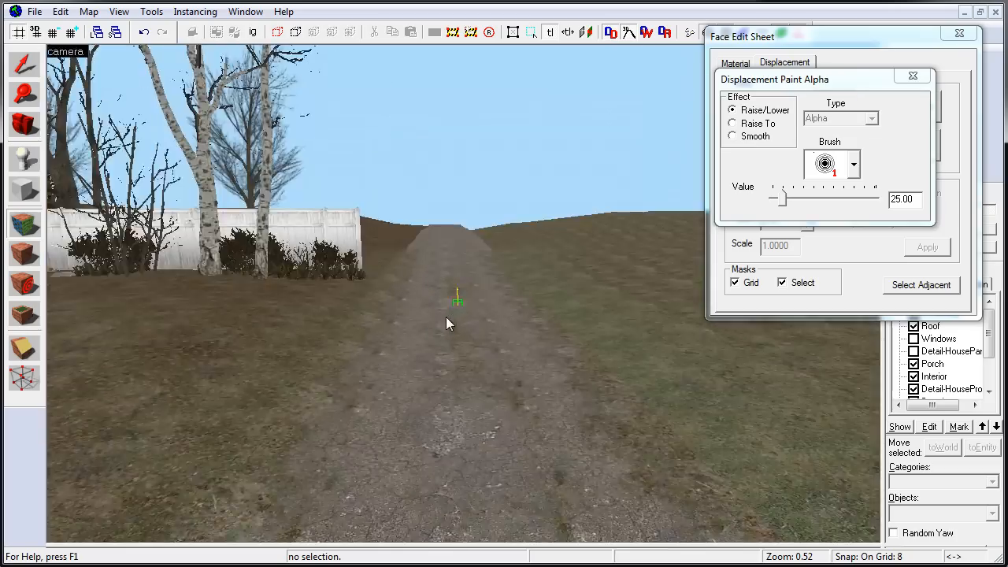
Change the model of the copied wood pile prop beside the dirt road to a wooden-post mailbox
{"action": "key", "text": "z"}
{"action": "key", "text": "z"}
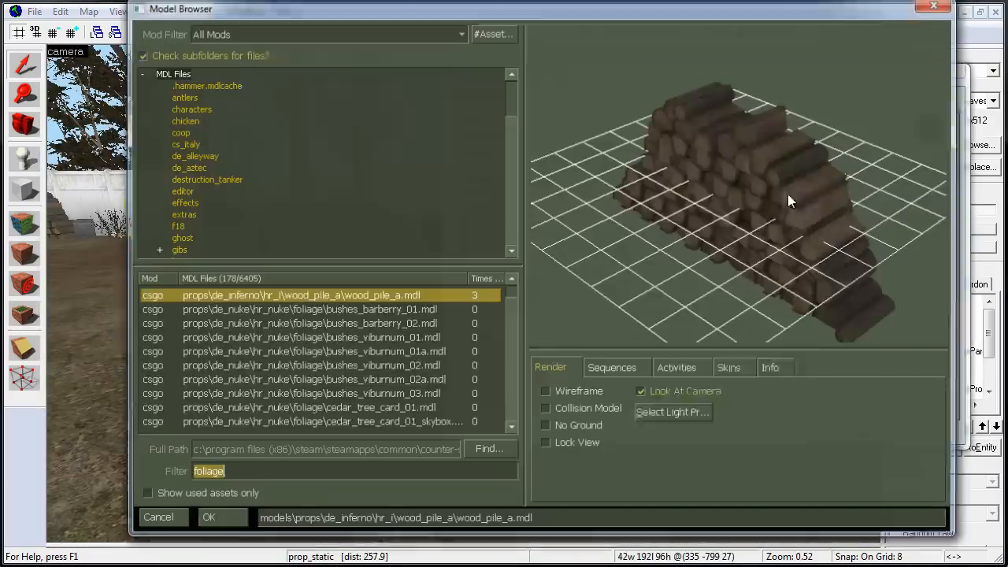
{"action": "key", "text": "Up"}
{"action": "key", "text": "Up"}
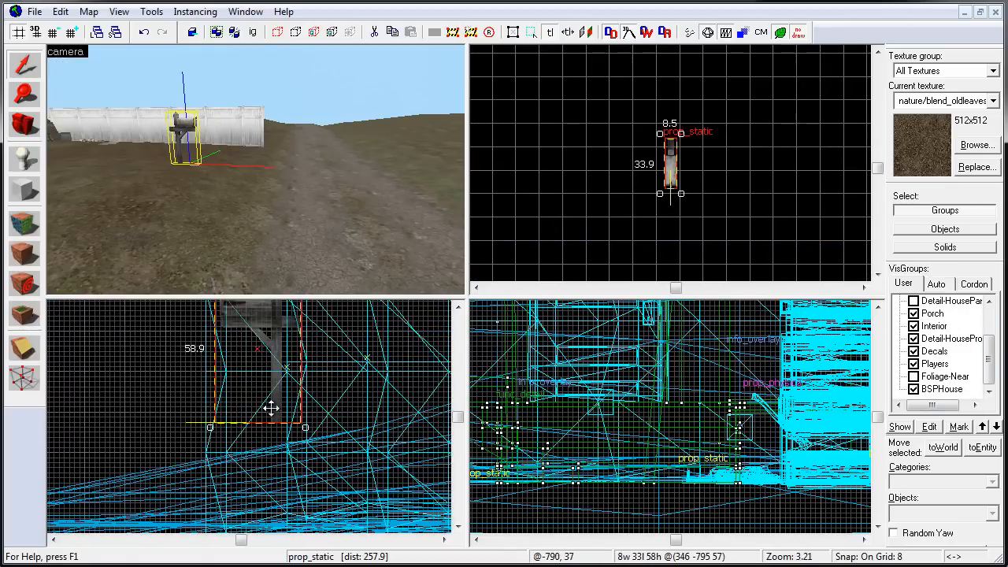
Position the mailbox prop upright on the ground at the edge of the dirt road in front of the house
{"action": "scroll", "coordinate": [761, 212], "scroll_direction": "up", "scroll_amount": 2}
{"action": "key", "text": "z"}
{"action": "key", "text": "w"}
{"action": "key", "text": "z"}
{"action": "left_click_drag", "start_coordinate": [258, 368], "coordinate": [293, 415]}
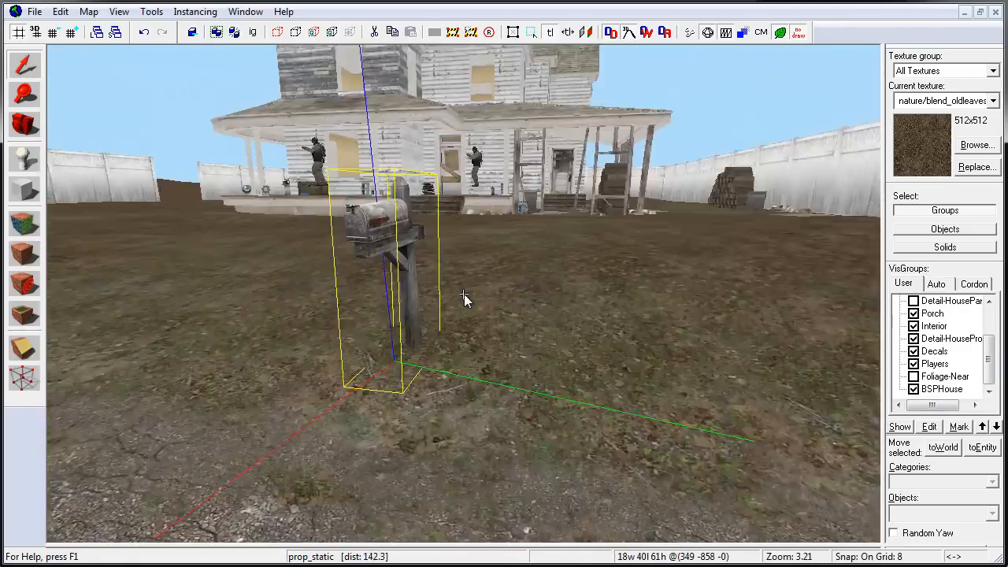
{"action": "key", "text": "z"}
{"action": "key", "text": "s"}
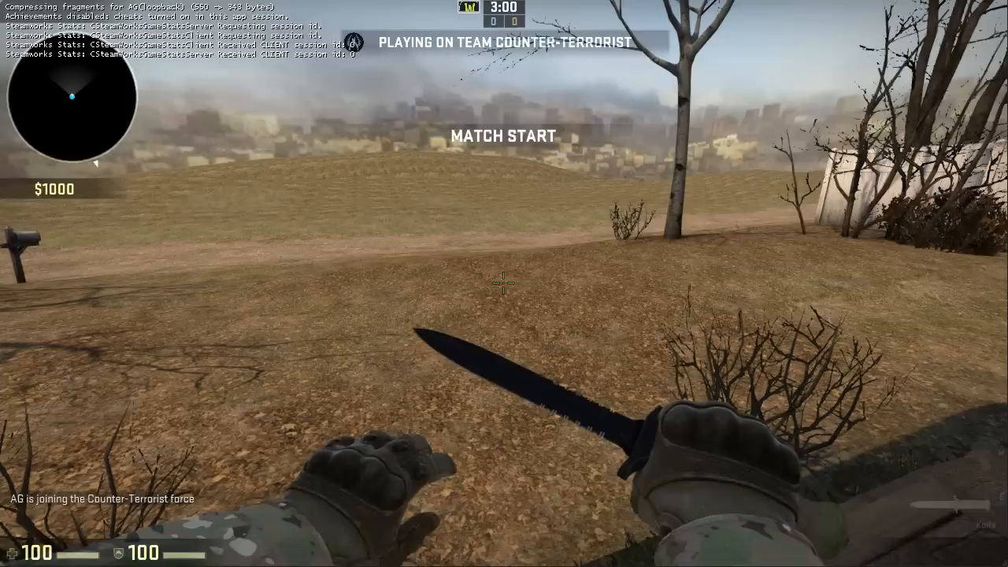
Switch to Counter-Strike: Global Offensive and examine the mailbox, dirt road, front yard and birch trees by the fence
{"action": "key", "text": "w"}
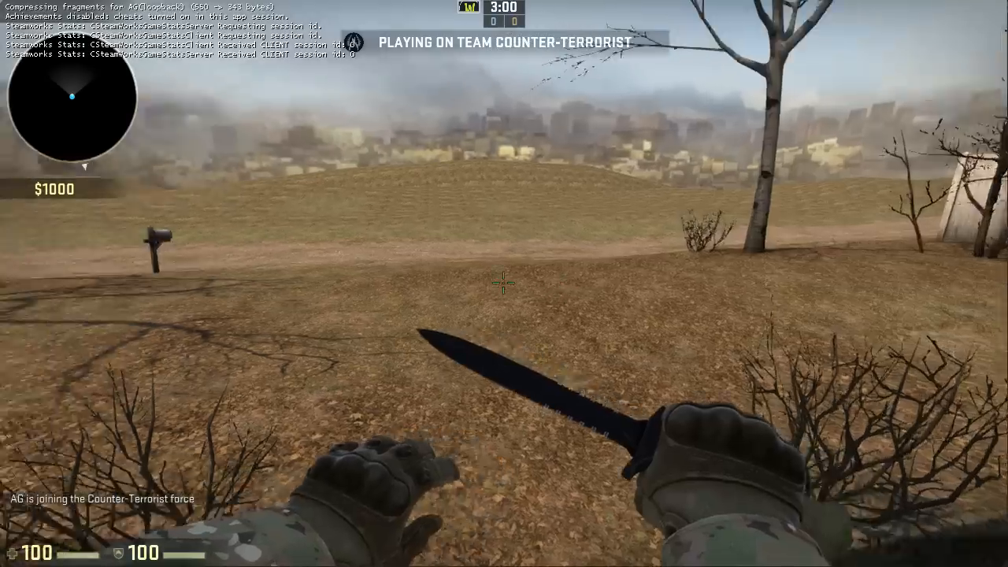
{"action": "key", "text": "w"}
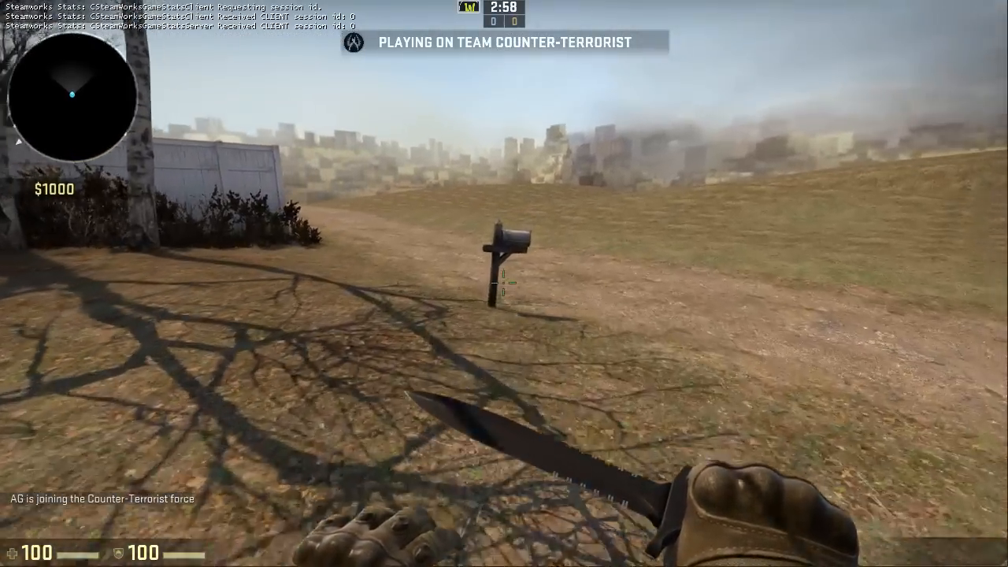
{"action": "key", "text": "w"}
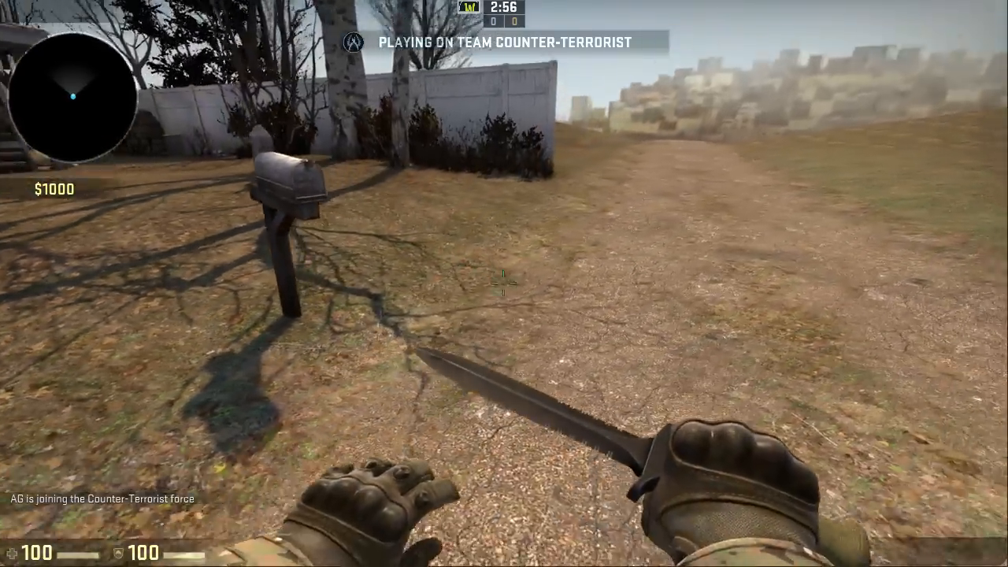
{"action": "key", "text": "d"}
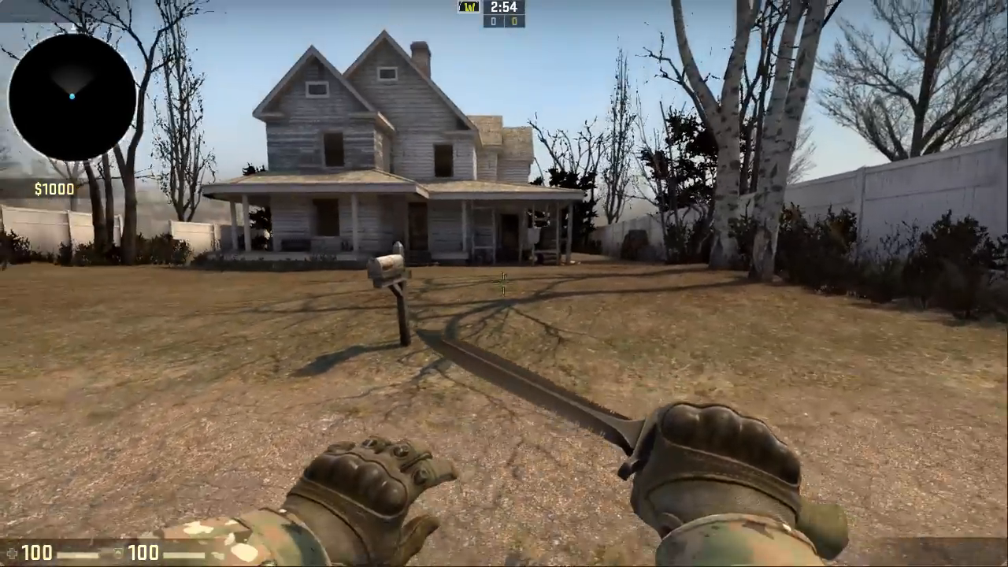
{"action": "key", "text": "a"}
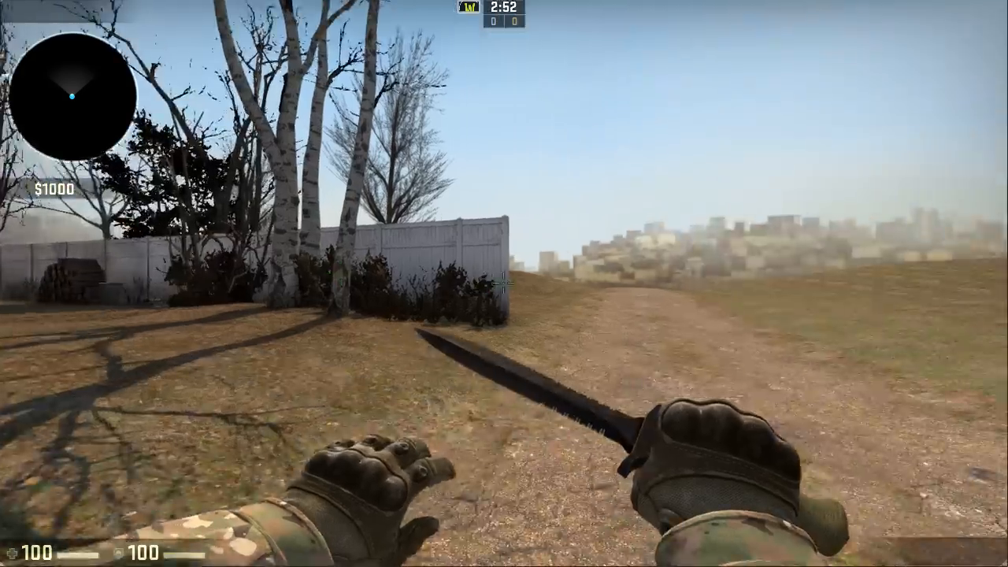
{"action": "key", "text": "w"}
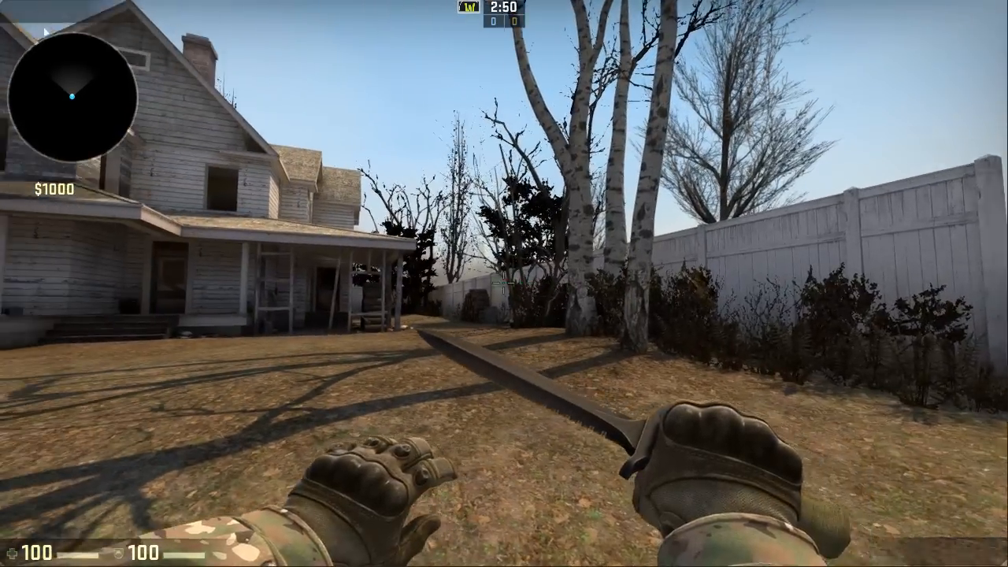
{"action": "key", "text": "w"}
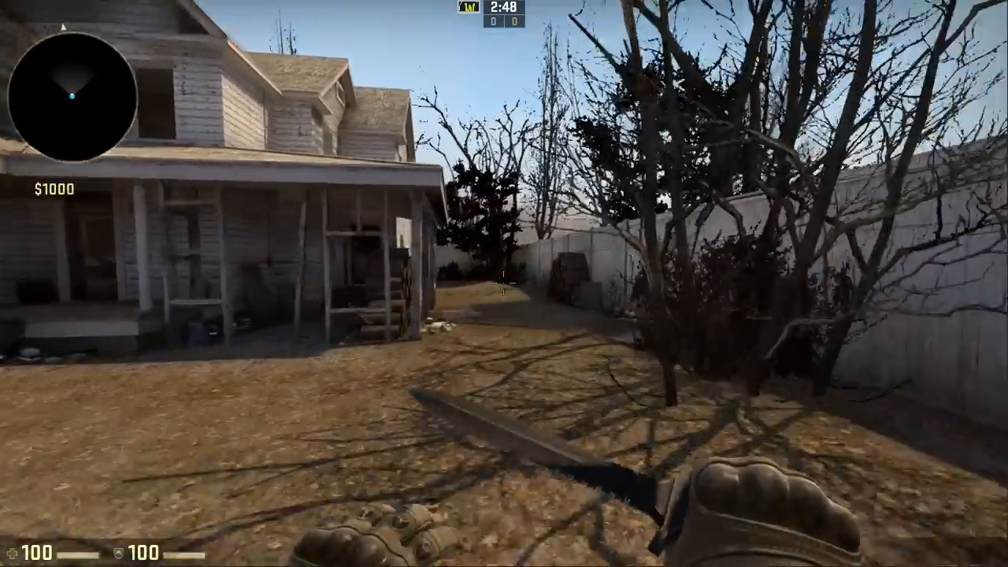
{"action": "key", "text": "w"}
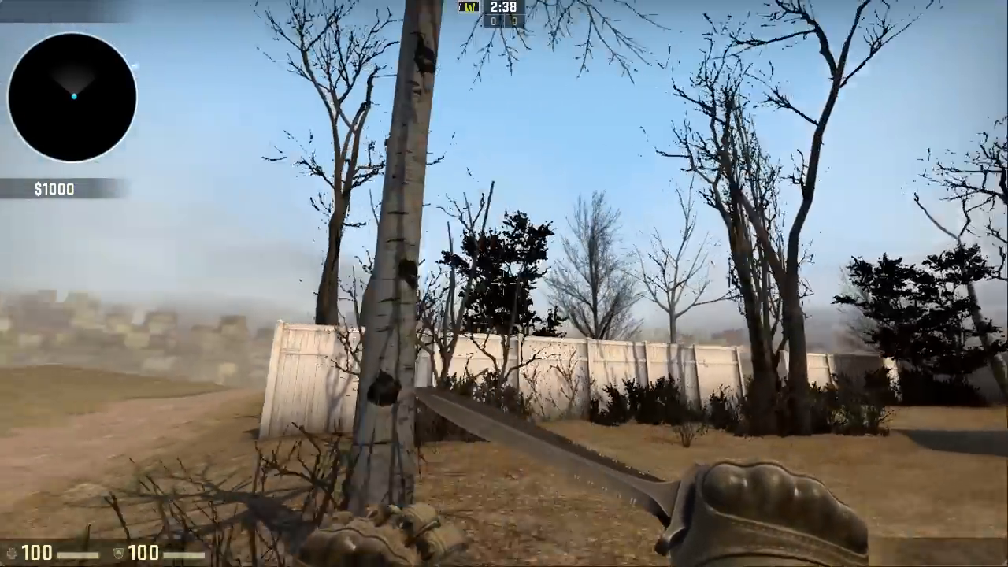
Walk around the side and back of the house to examine the fence, trees, bushes and wood piles
{"action": "key", "text": "w"}
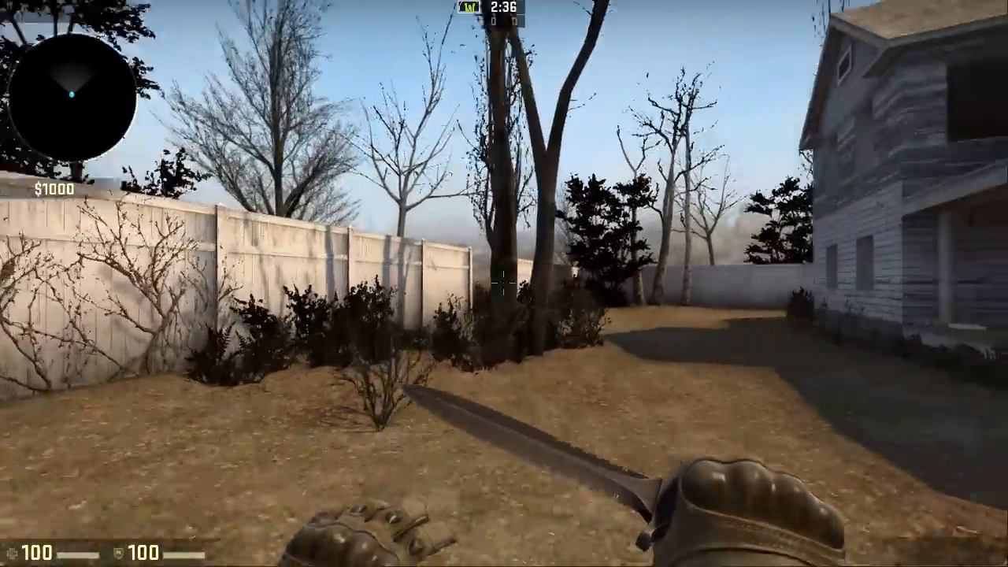
{"action": "key", "text": "a"}
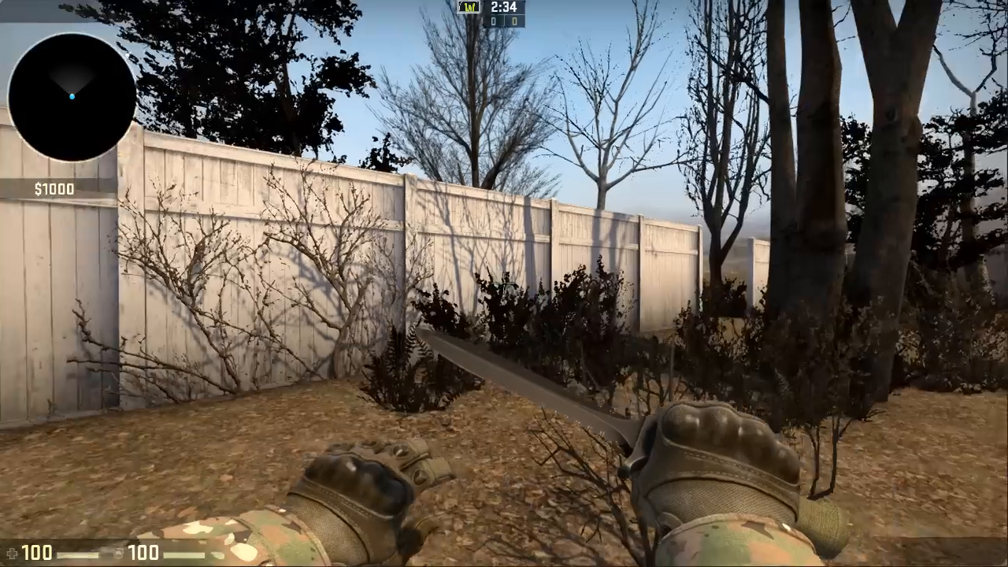
{"action": "key", "text": "w"}
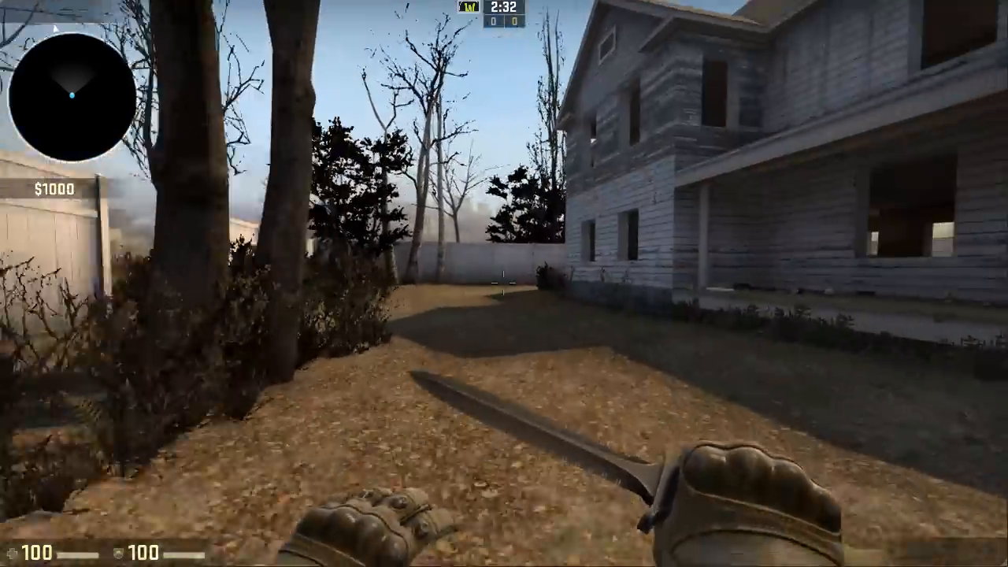
{"action": "key", "text": "w"}
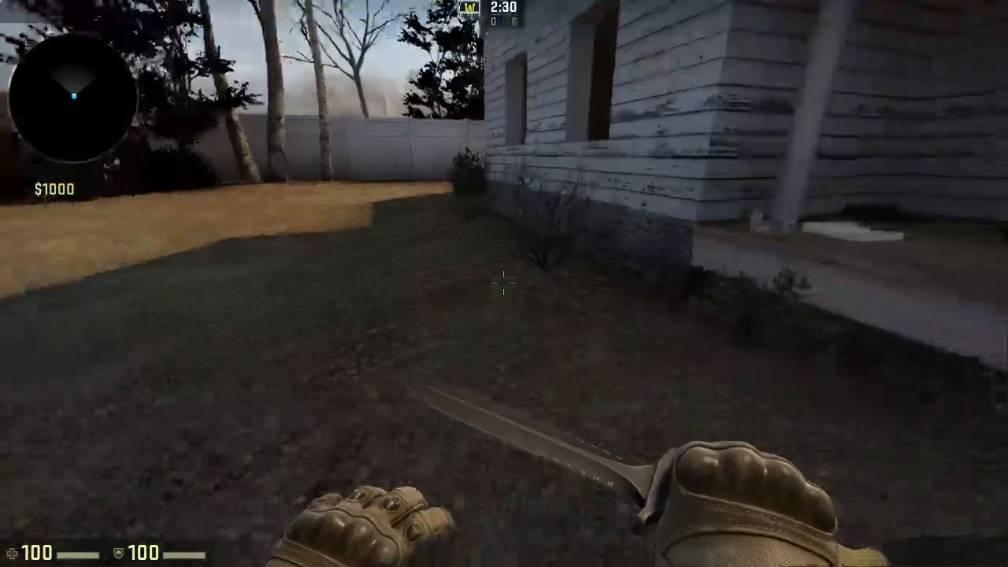
{"action": "key", "text": "w"}
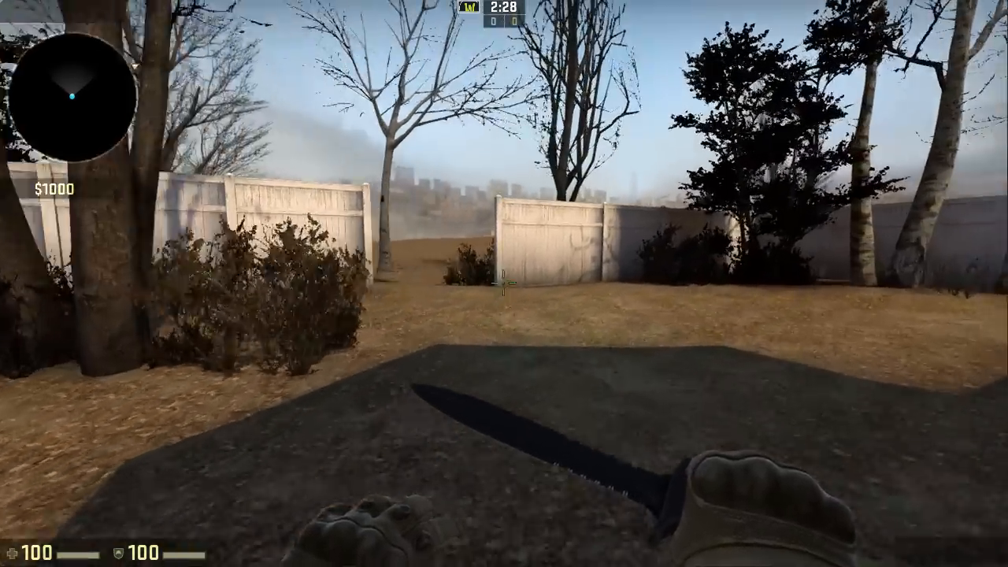
{"action": "key", "text": "w"}
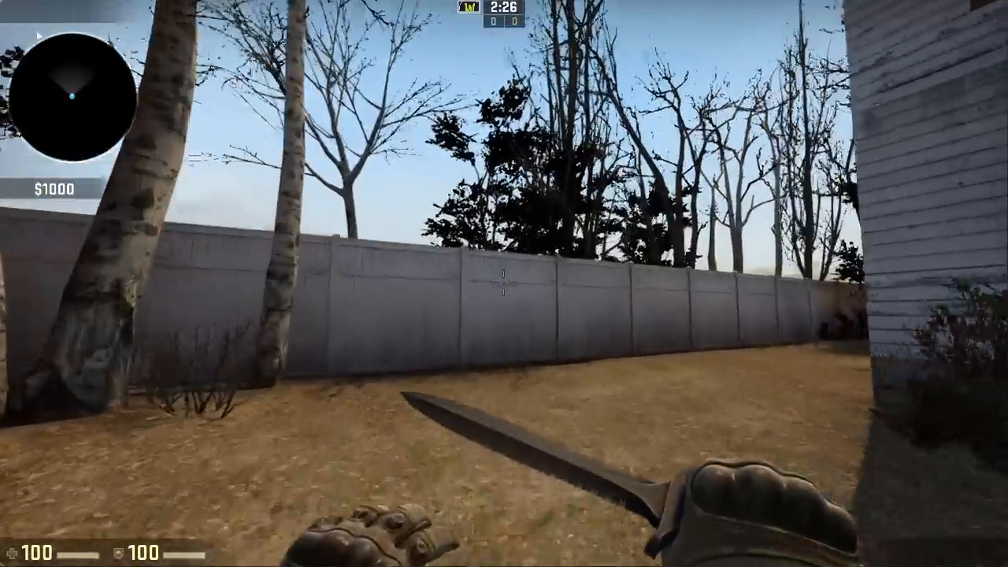
{"action": "key", "text": "w"}
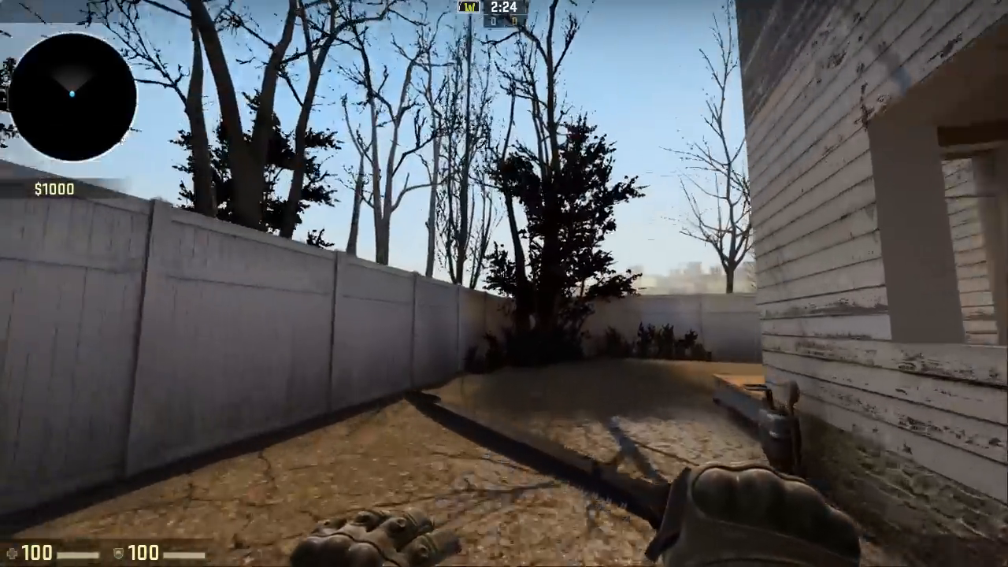
{"action": "key", "text": "w"}
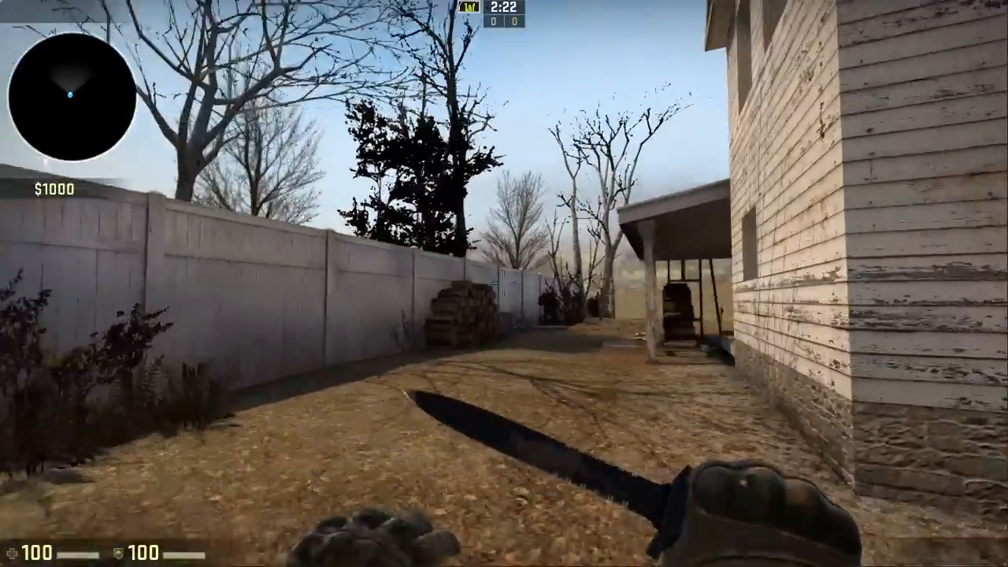
{"action": "key", "text": "w"}
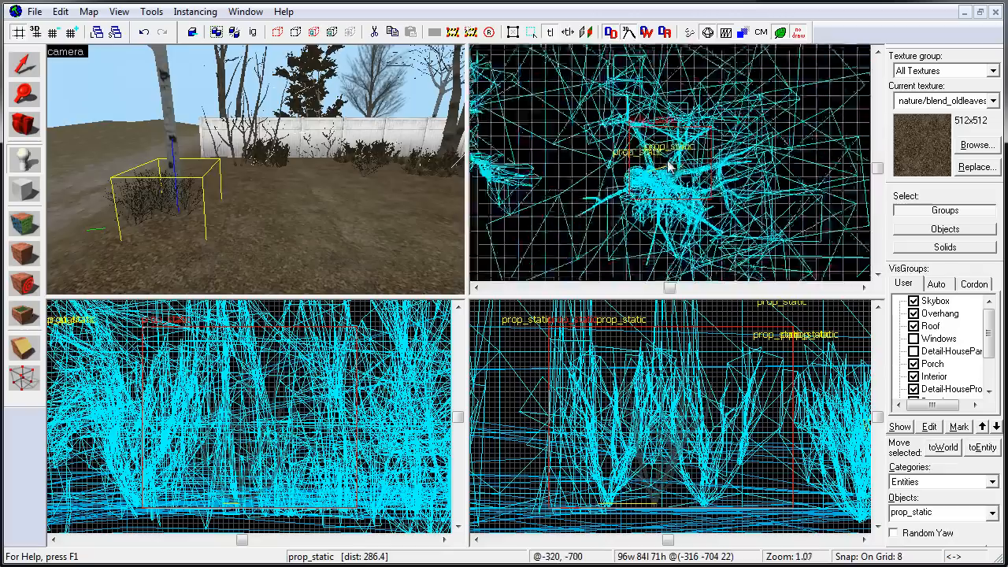
Switch to the Hammer editor, deselect the bush and place a cracked asphalt decal overlay on the dirt road
{"action": "key", "text": "Escape"}
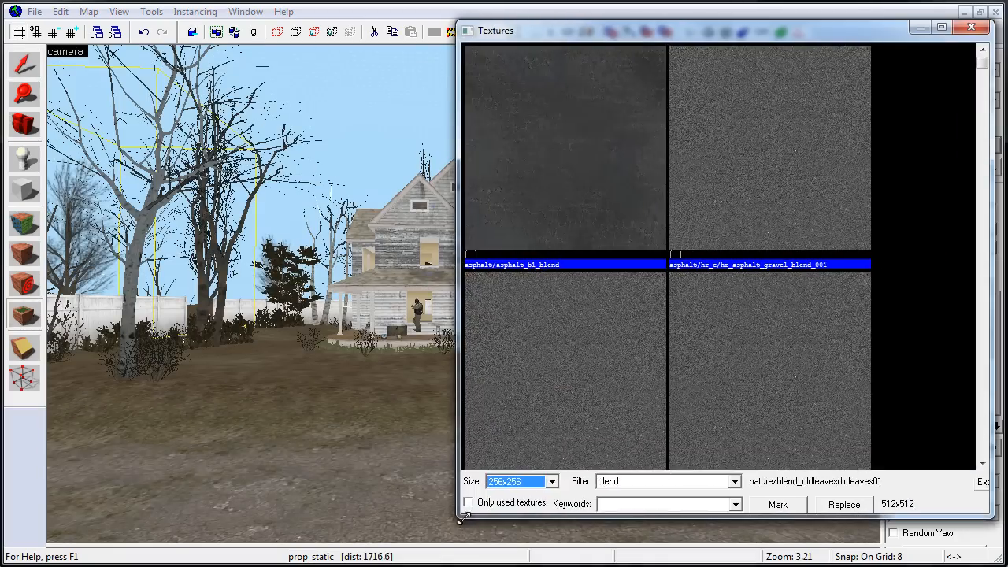
{"action": "left_click_drag", "start_coordinate": [462, 516], "coordinate": [541, 515]}
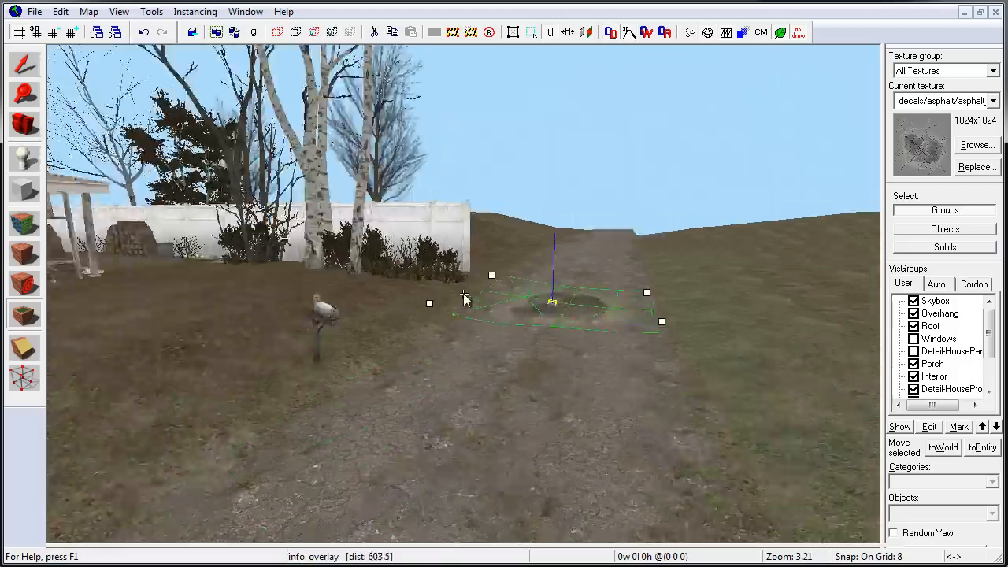
{"action": "key", "text": "s"}
{"action": "key", "text": "w"}
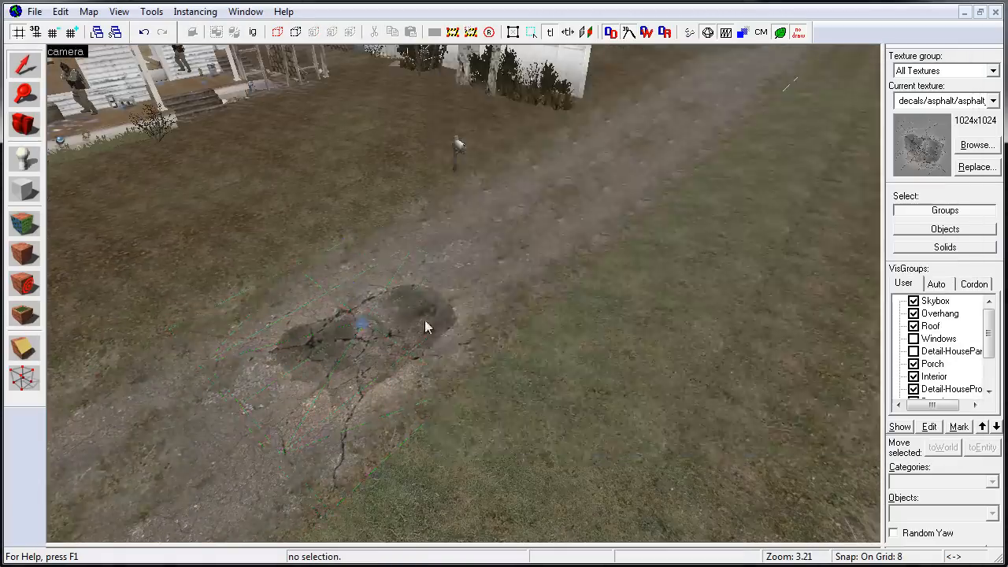
{"action": "key", "text": "w"}
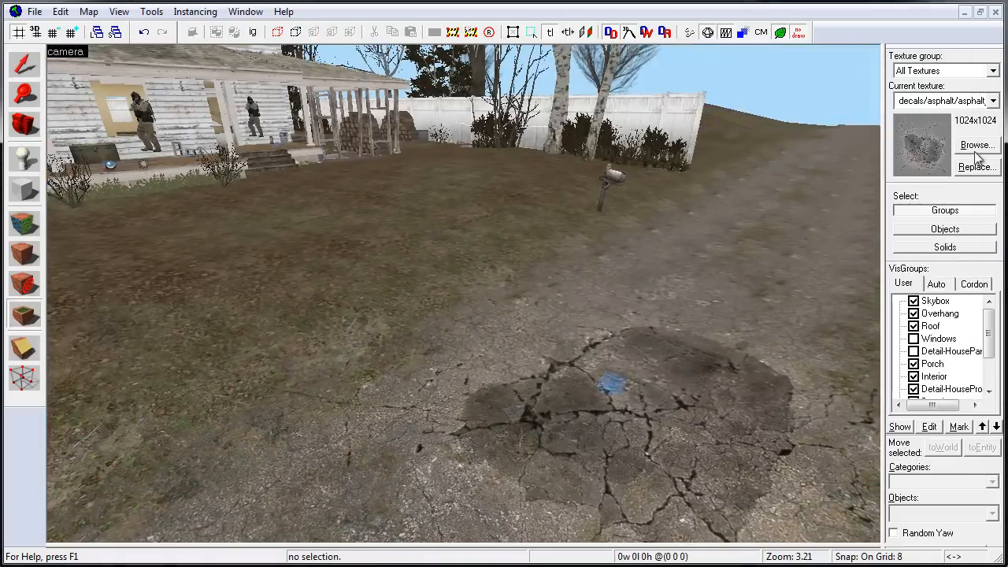
Place a concrete debris overlay by the porch steps and decals/dirtfloor012a overlays on the ground around the trash
{"action": "left_click", "coordinate": [977, 147]}
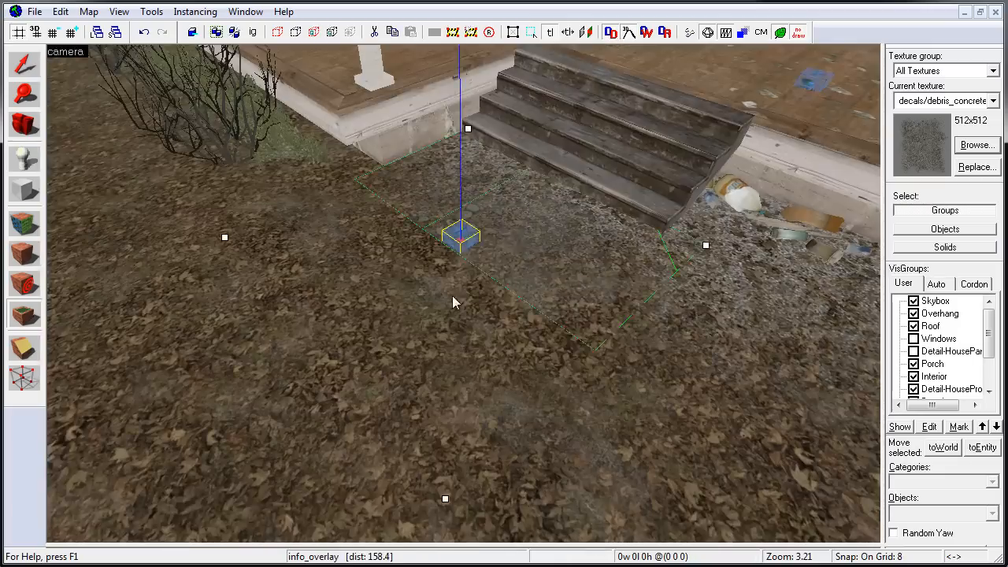
{"action": "key", "text": "alt+Return"}
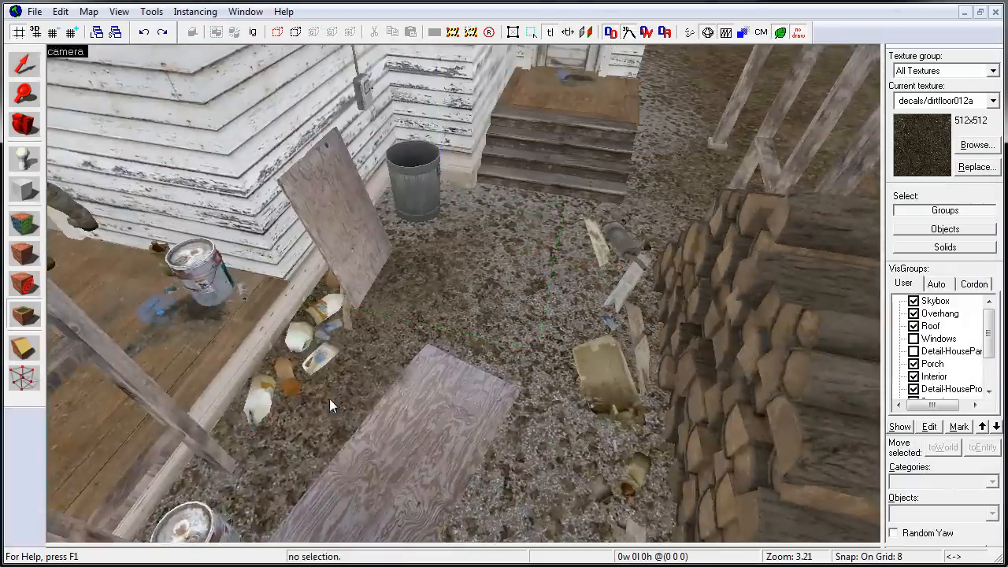
{"action": "left_click", "coordinate": [331, 405]}
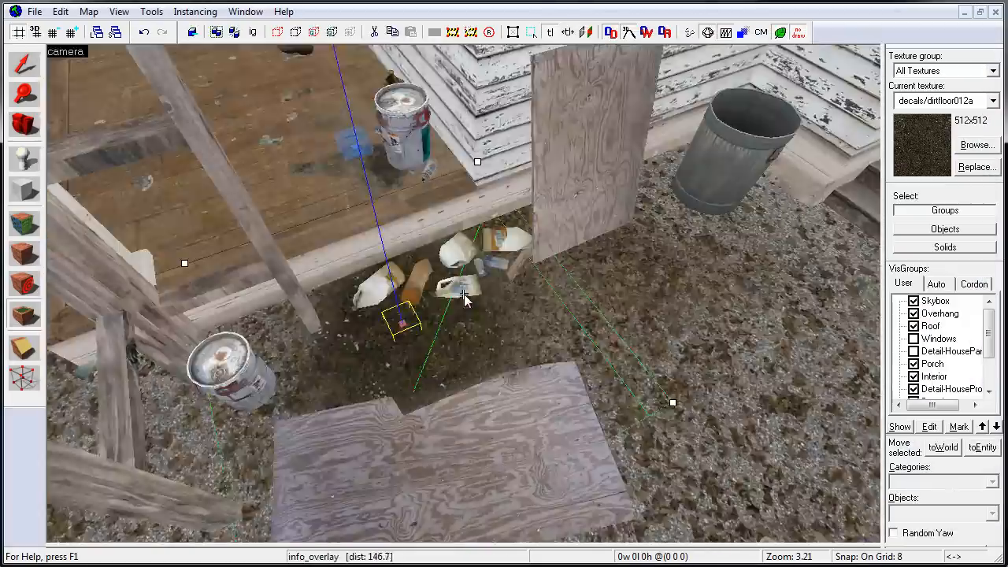
{"action": "left_click", "coordinate": [457, 291]}
{"action": "left_click", "coordinate": [461, 296]}
{"action": "key", "text": "z"}
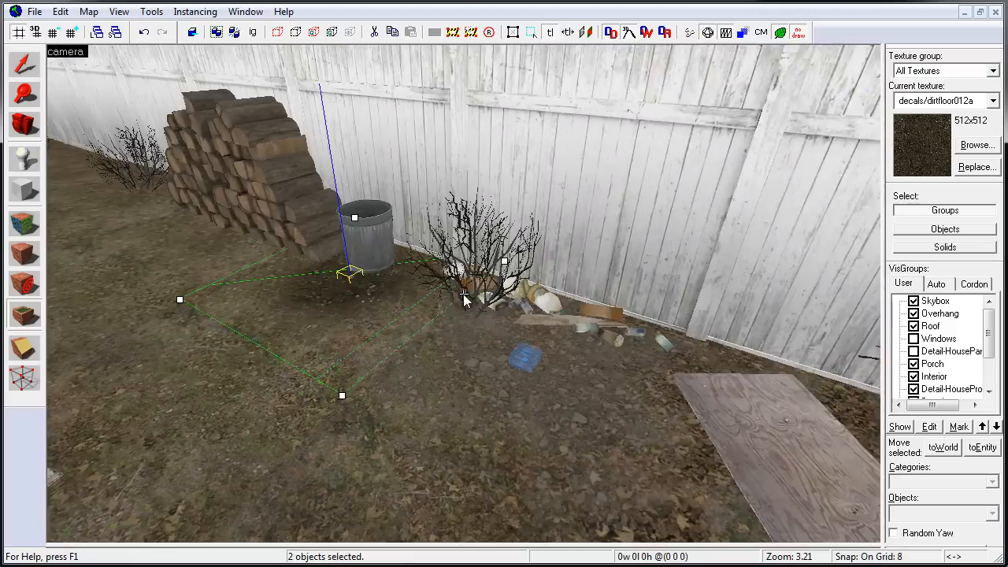
Place a decals/hr_decals/large_stain_a overlay on the ground in front of the wood pile by the fence
{"action": "left_click", "coordinate": [978, 145]}
{"action": "double_click", "coordinate": [644, 189]}
{"action": "key", "text": "z"}
{"action": "left_click", "coordinate": [463, 292]}
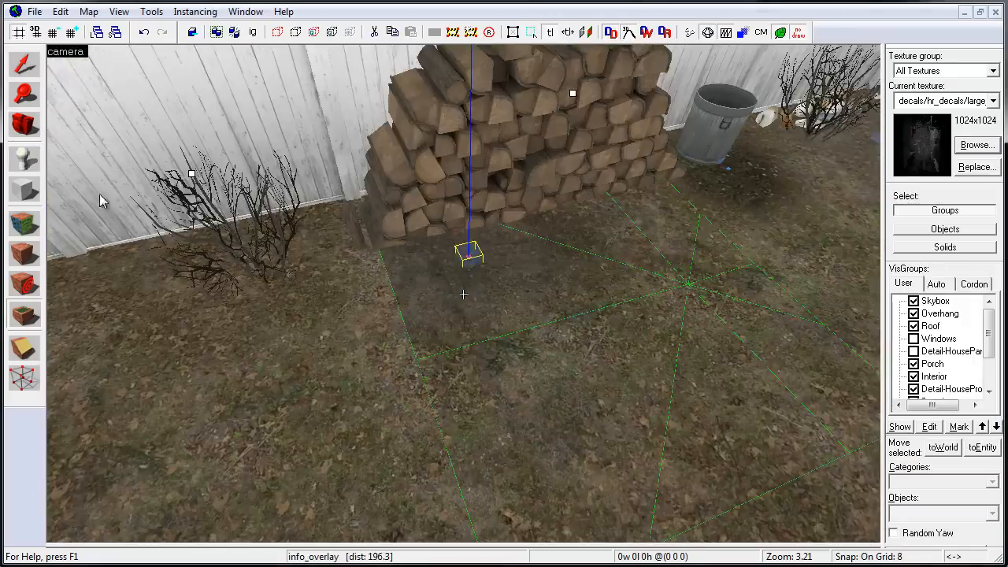
{"action": "key", "text": "shift+z"}
{"action": "key", "text": "shift+z"}
{"action": "key", "text": "shift+z"}
{"action": "key", "text": "shift+z"}
{"action": "key", "text": "z"}
{"action": "key", "text": "z"}
Select the stain overlay, open its properties and adjust its placement against the wood pile
{"action": "key", "text": "shift+a"}
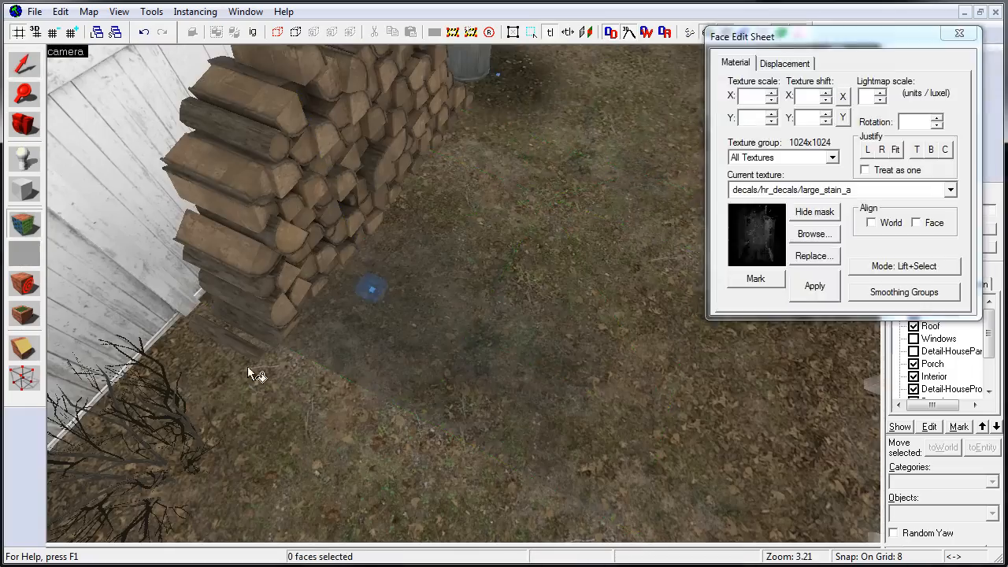
{"action": "key", "text": "shift+s"}
{"action": "left_click", "coordinate": [371, 288]}
{"action": "key", "text": "alt+Return"}
{"action": "key", "text": "Escape"}
{"action": "key", "text": "shift+z"}
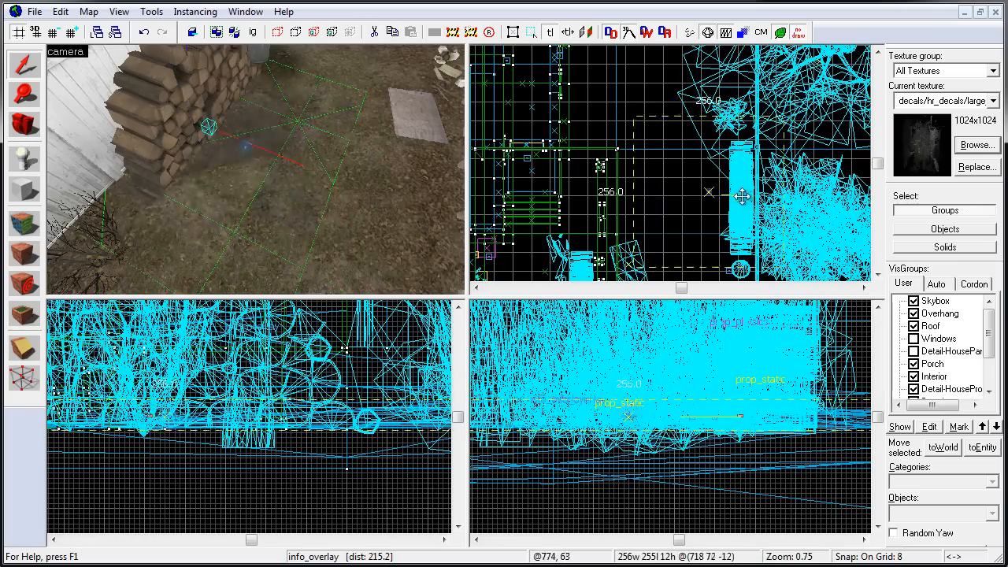
{"action": "key", "text": "shift+z"}
{"action": "key", "text": "z"}
{"action": "key", "text": "z"}
{"action": "left_click", "coordinate": [522, 354]}
Place decals/leaves02 overlays beneath the trees and bushes along the fence and open the corner overlay's properties
{"action": "key", "text": "z"}
{"action": "key", "text": "z"}
{"action": "key", "text": "z"}
{"action": "key", "text": "z"}
{"action": "left_click", "coordinate": [981, 149]}
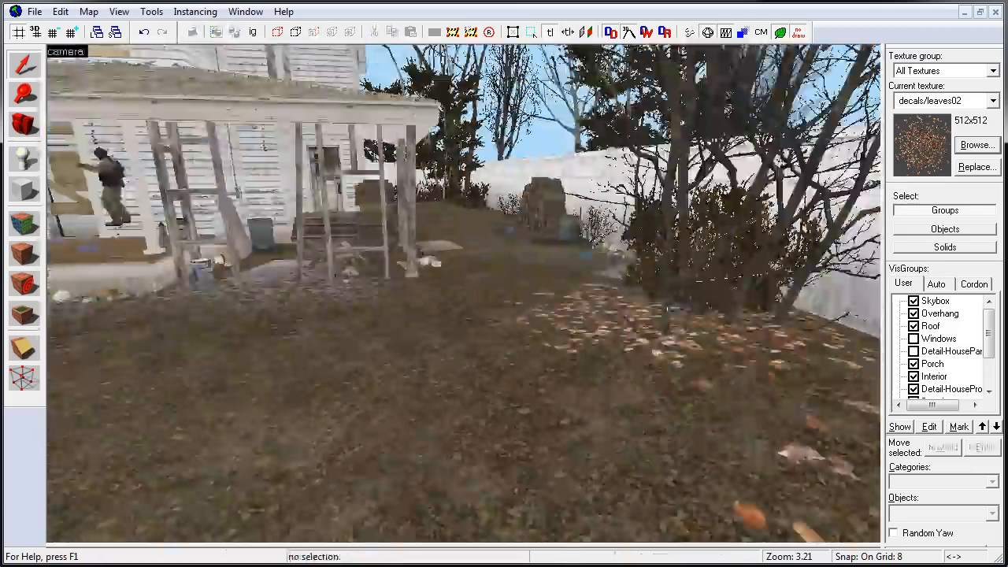
{"action": "left_click", "coordinate": [977, 145]}
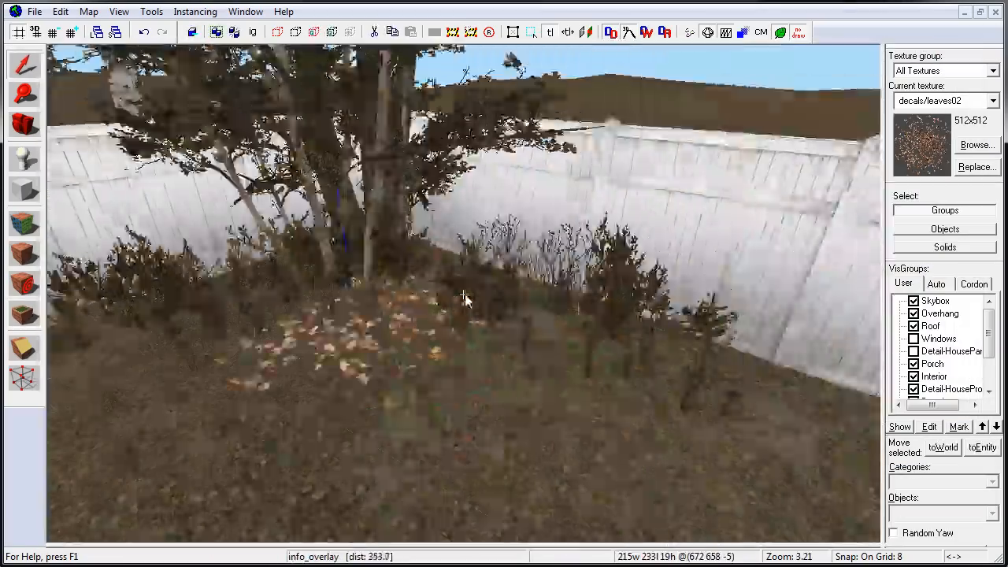
{"action": "key", "text": "alt+Return"}
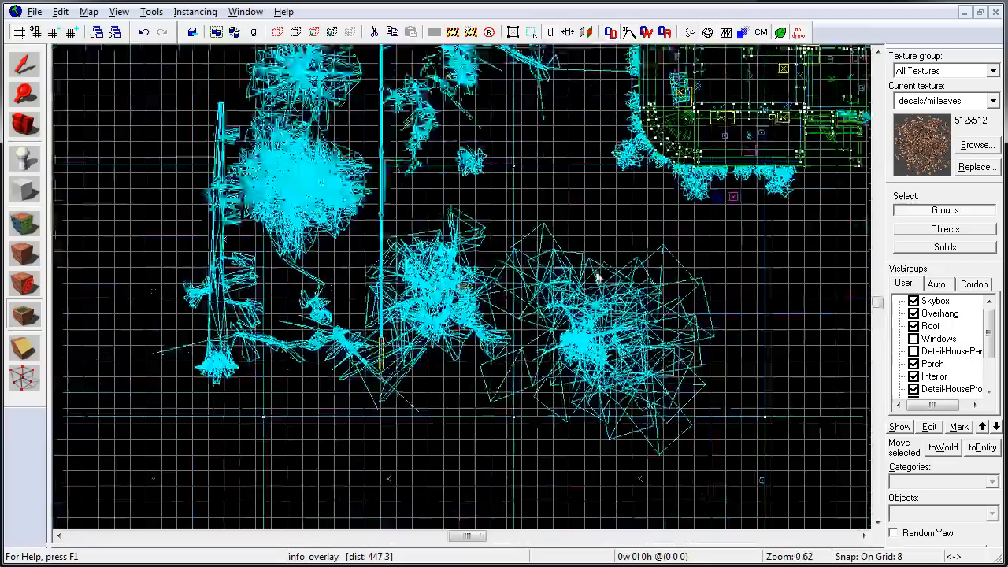
Place decals/milleaves overlays on the ground beneath the trees and bushes by the white fence
{"action": "double_click", "coordinate": [282, 180]}
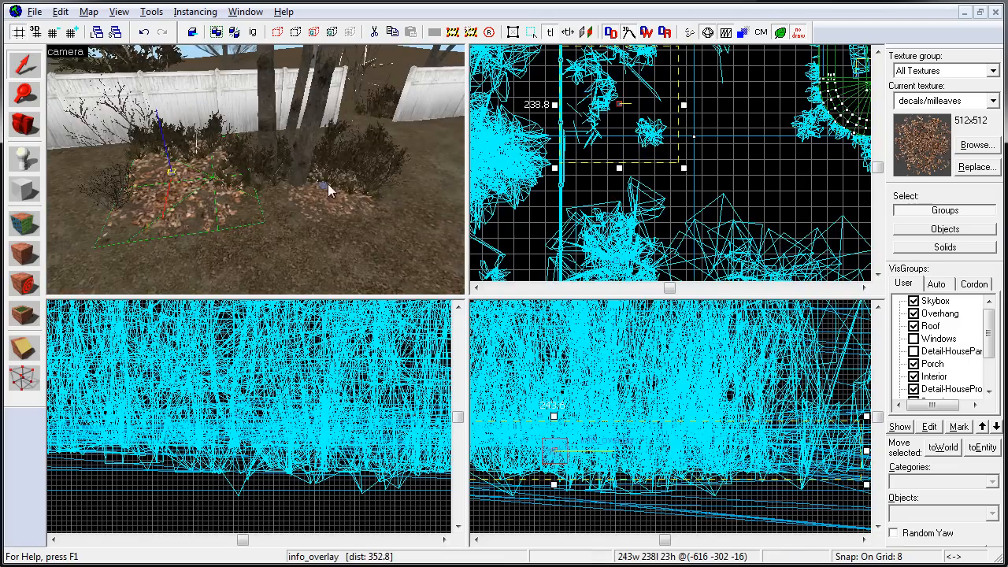
{"action": "left_click", "coordinate": [329, 190]}
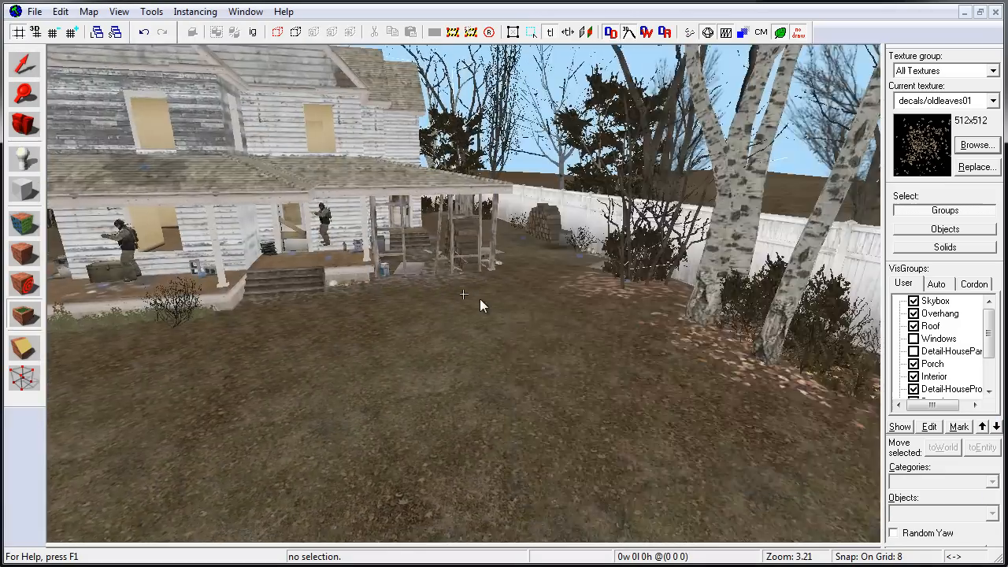
{"action": "key", "text": "w"}
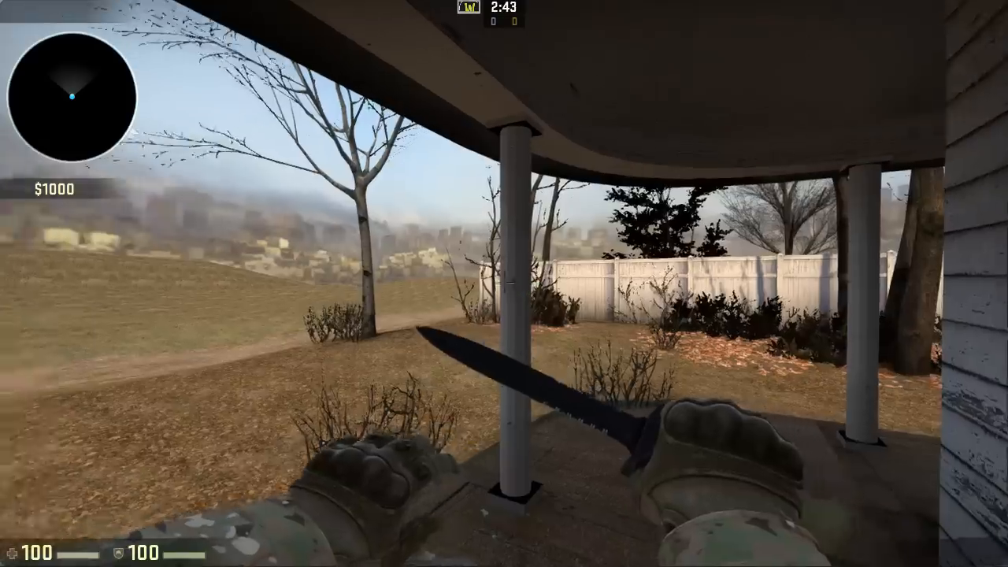
Walk around the house in game to examine the cracked road, porch debris, fence line and leaf overlays under the trees
{"action": "key", "text": "w"}
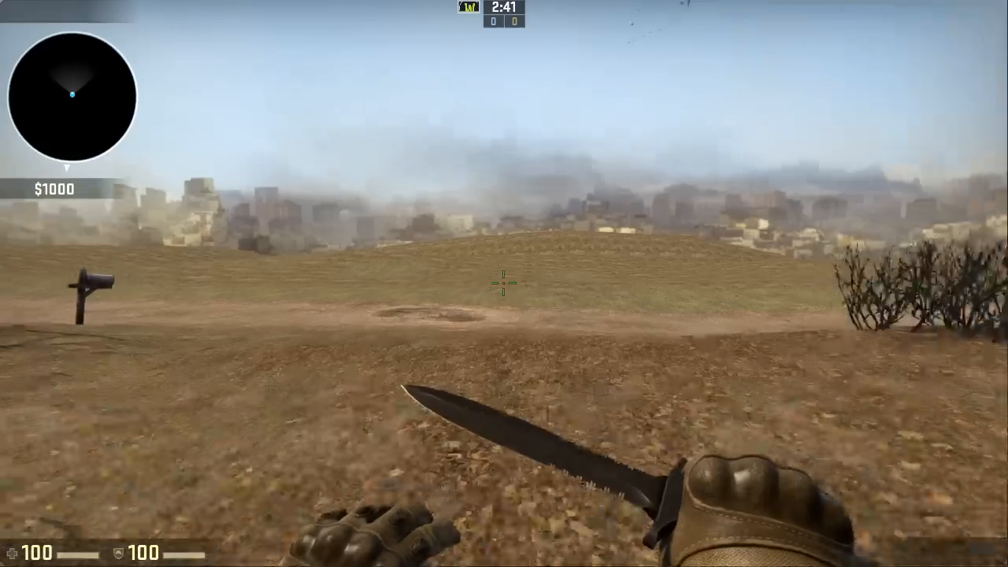
{"action": "key", "text": "w"}
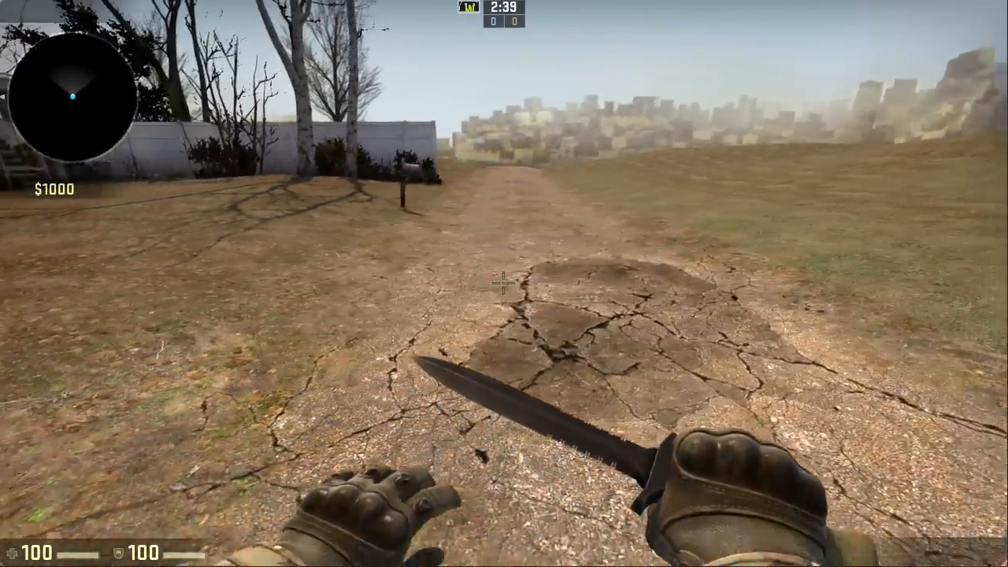
{"action": "key", "text": "w"}
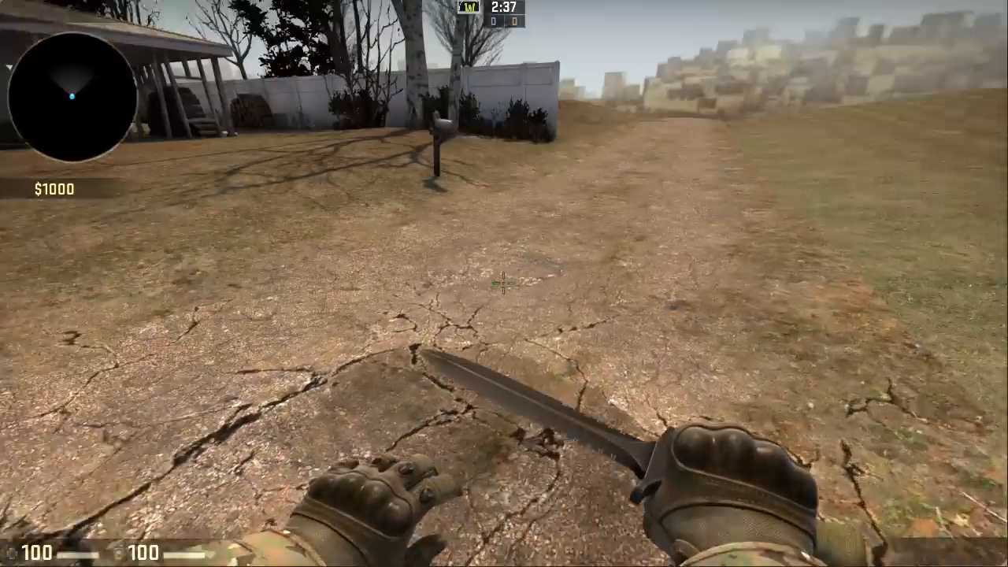
{"action": "key", "text": "w"}
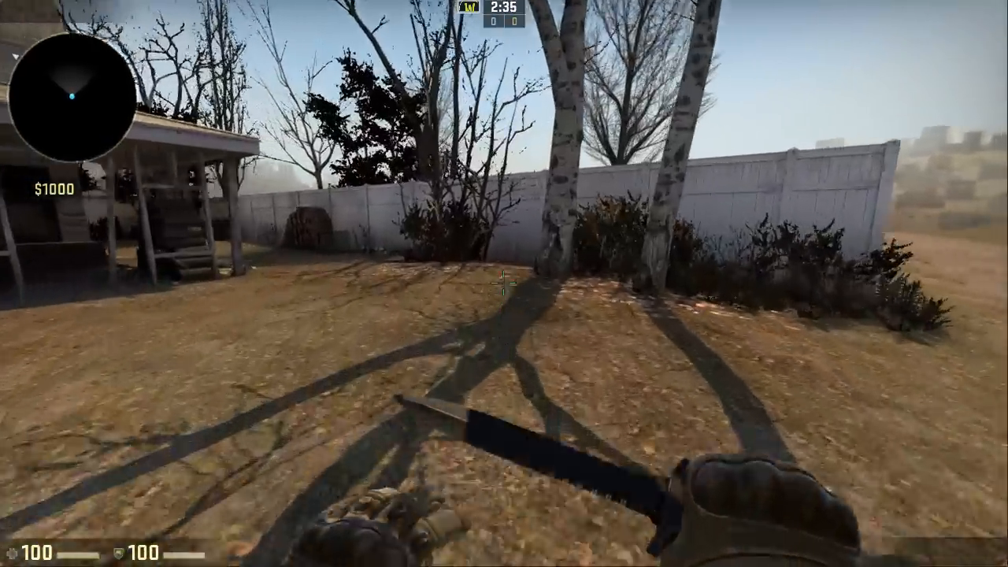
{"action": "key", "text": "w"}
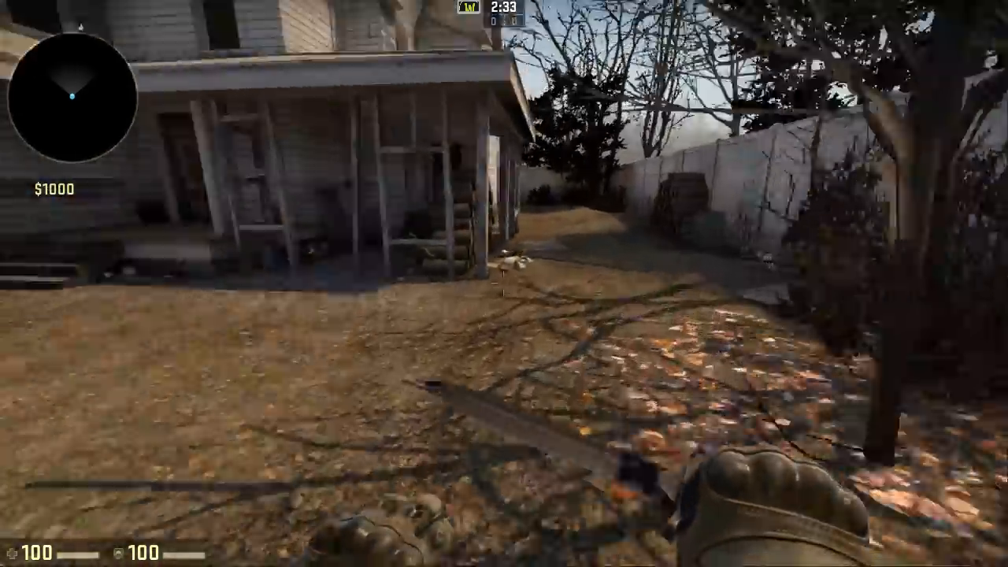
{"action": "key", "text": "w"}
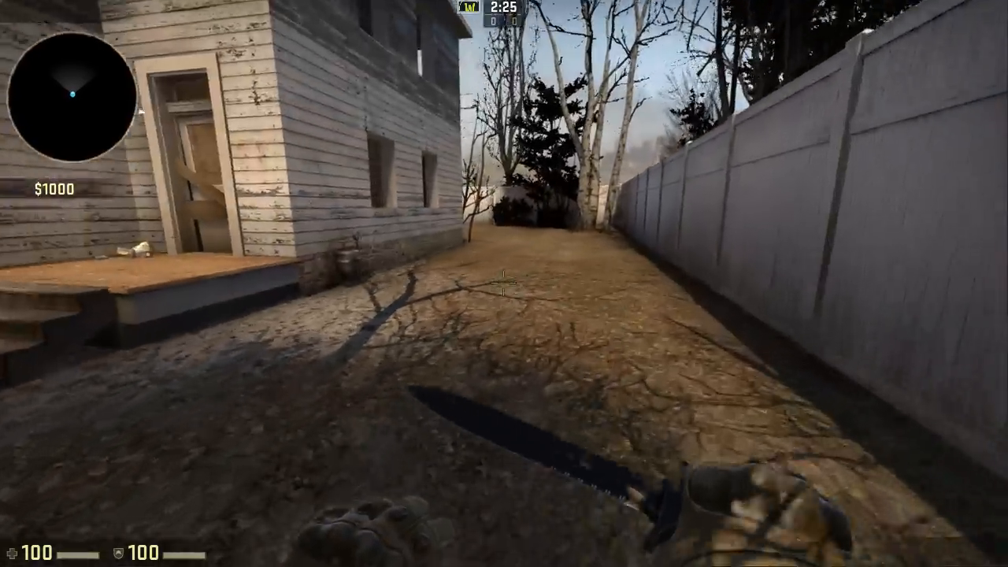
{"action": "key", "text": "w"}
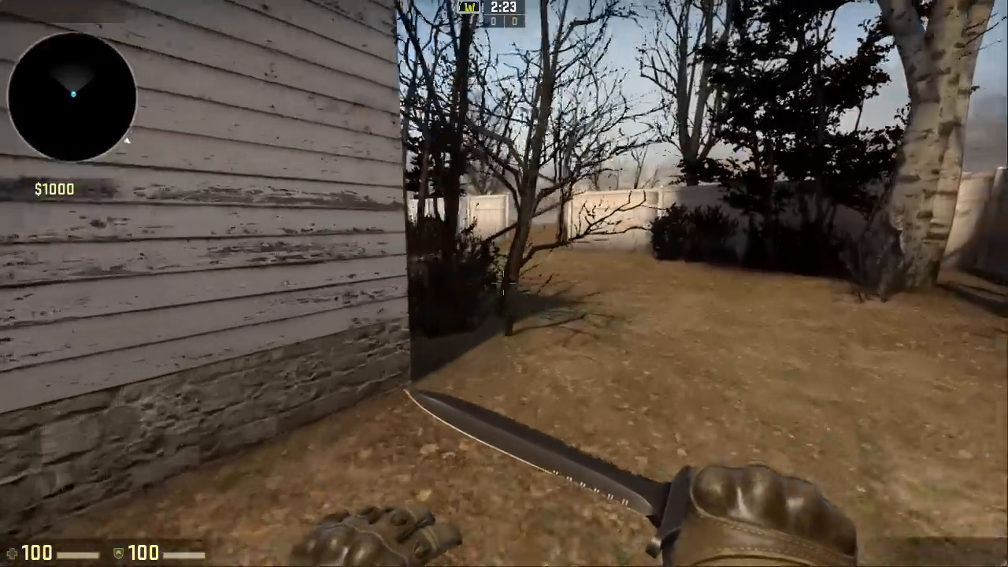
{"action": "key", "text": "w"}
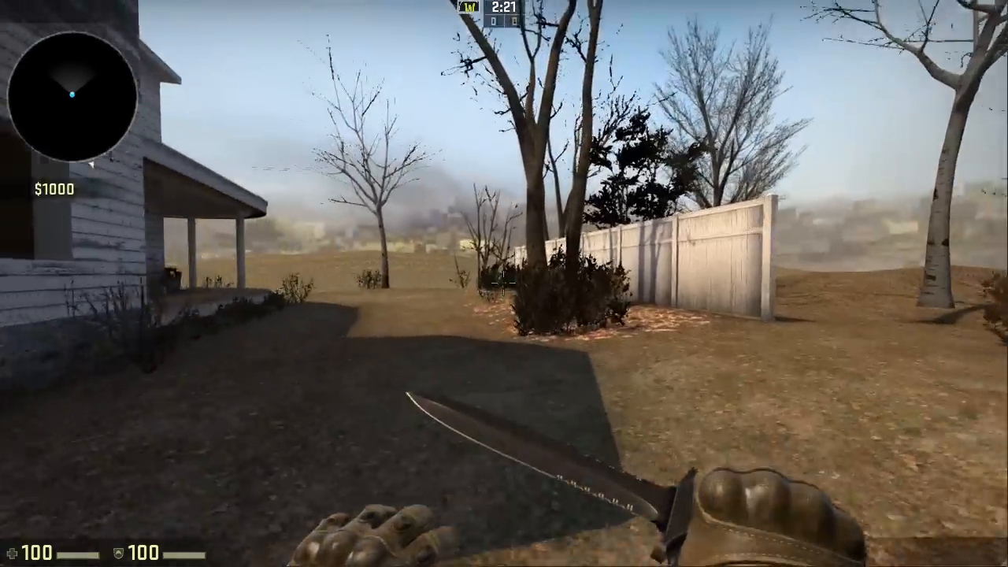
{"action": "key", "text": "w"}
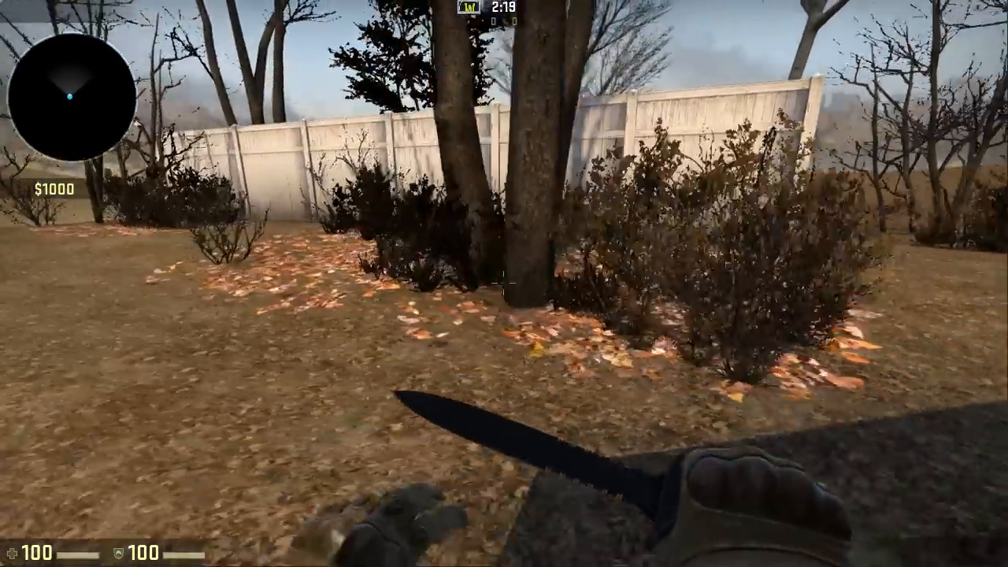
{"action": "key", "text": "w"}
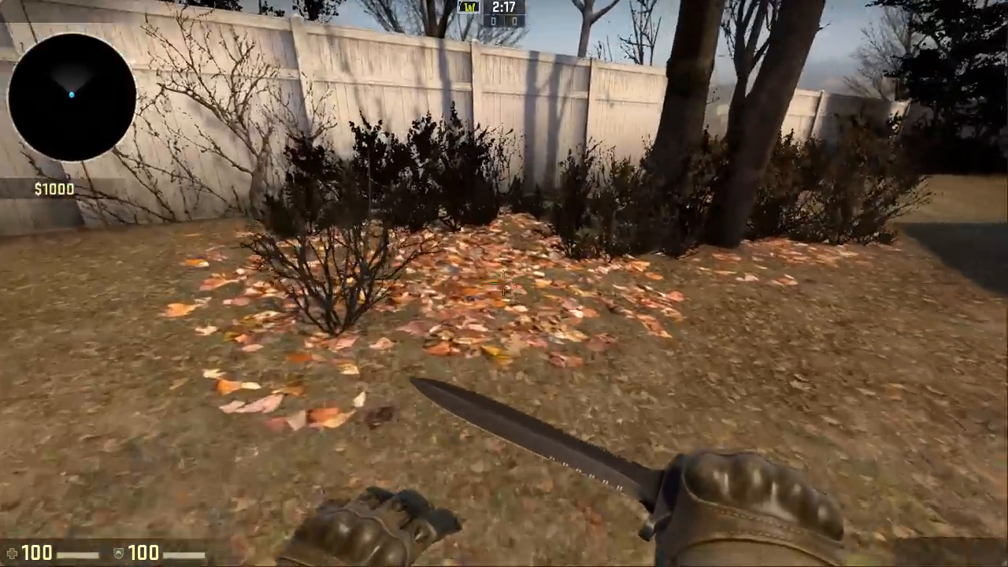
{"action": "key", "text": "w"}
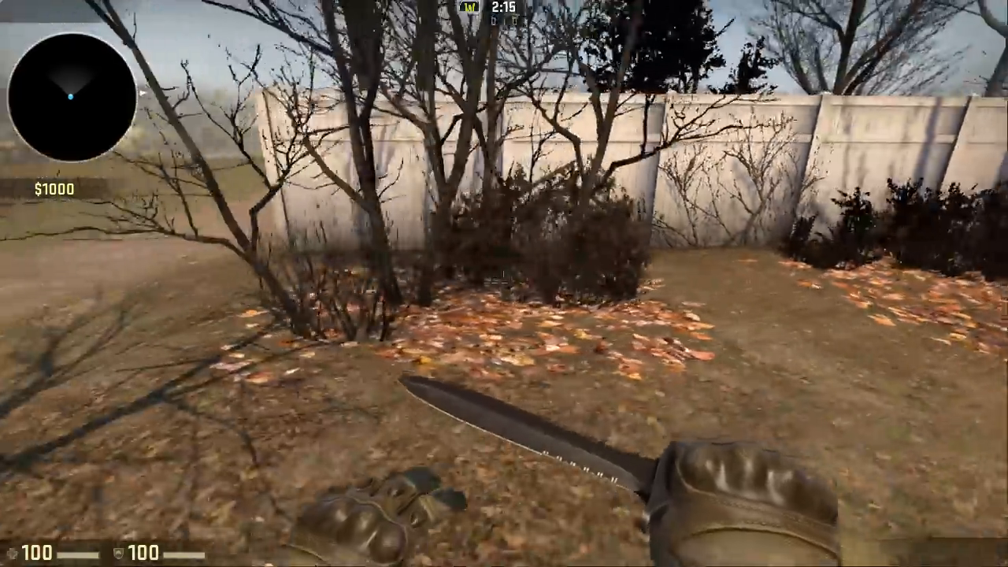
{"action": "key", "text": "s"}
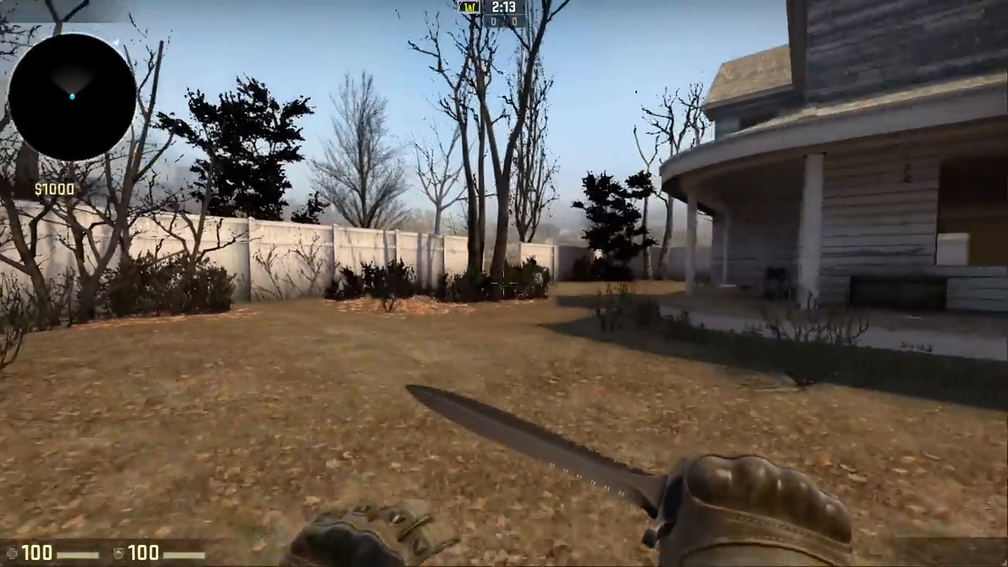
{"action": "key", "text": "s"}
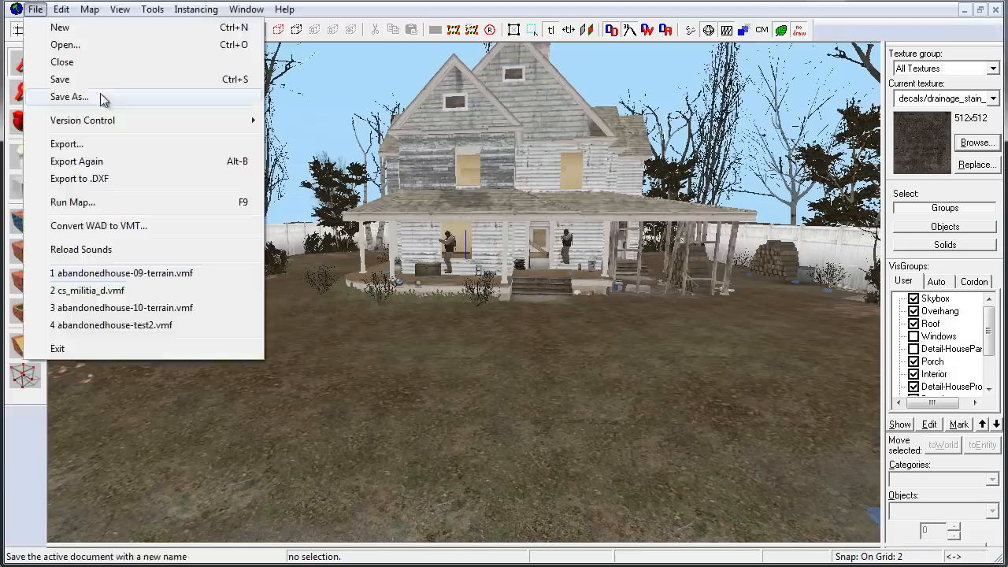
Save the map under a new name and create a power 2 displacement on the nodraw path brush before the porch steps
{"action": "left_click", "coordinate": [101, 97]}
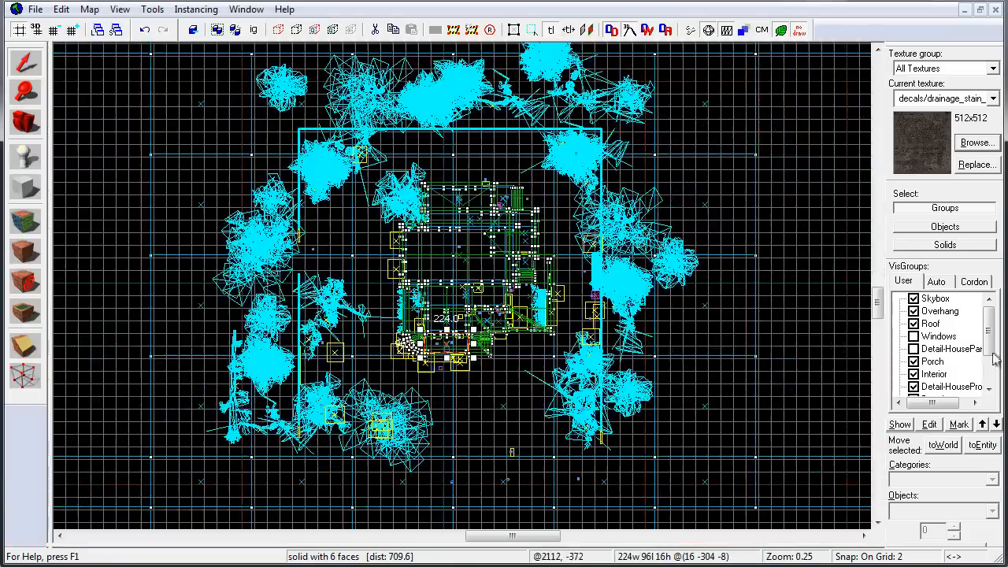
{"action": "scroll", "coordinate": [384, 227], "scroll_direction": "up", "scroll_amount": 11}
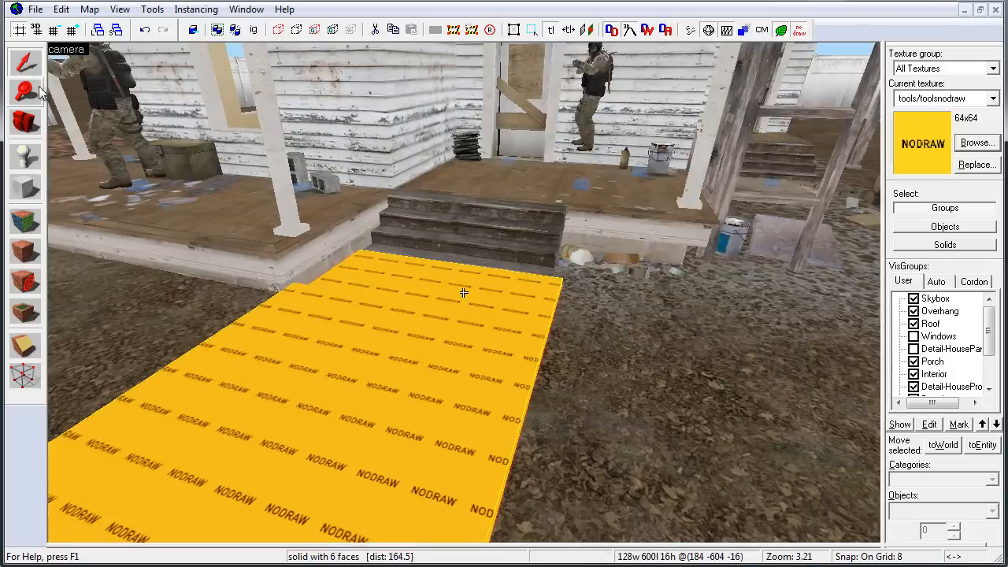
{"action": "left_click", "coordinate": [25, 222]}
{"action": "left_click", "coordinate": [623, 65]}
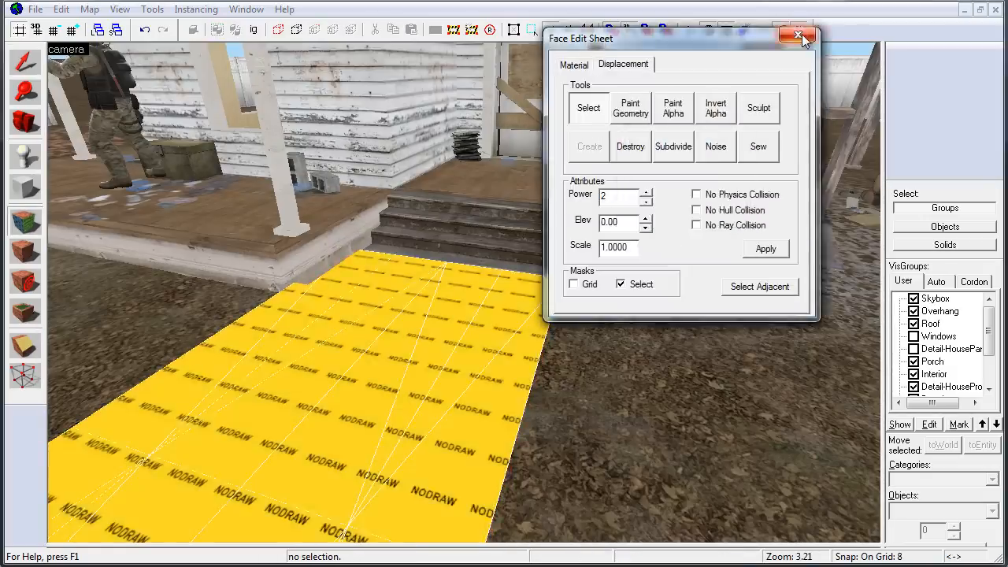
{"action": "left_click", "coordinate": [800, 37]}
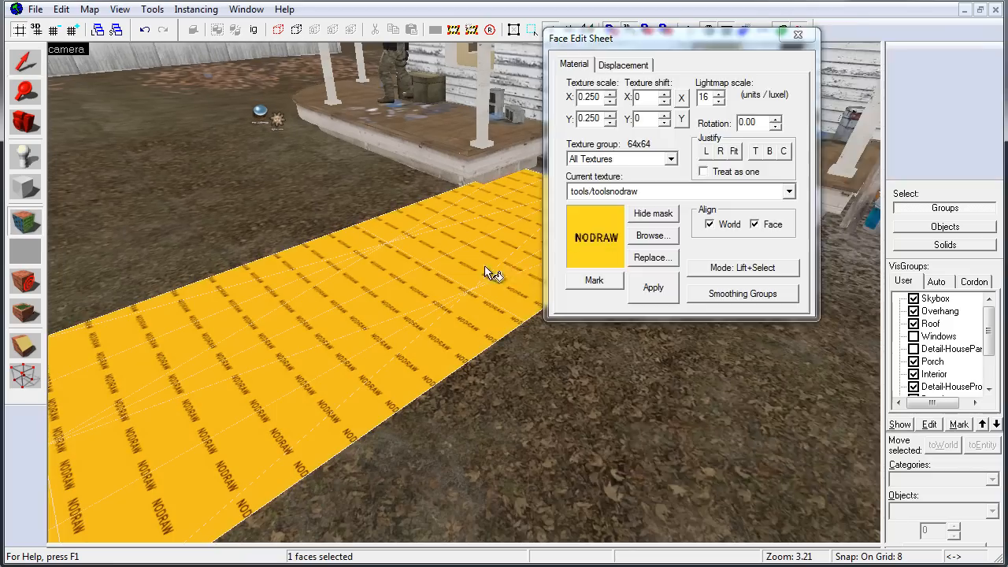
Retexture the path displacement and paint its geometry across the yard along the face normal with distance 1 and radius 17
{"action": "left_click", "coordinate": [652, 232]}
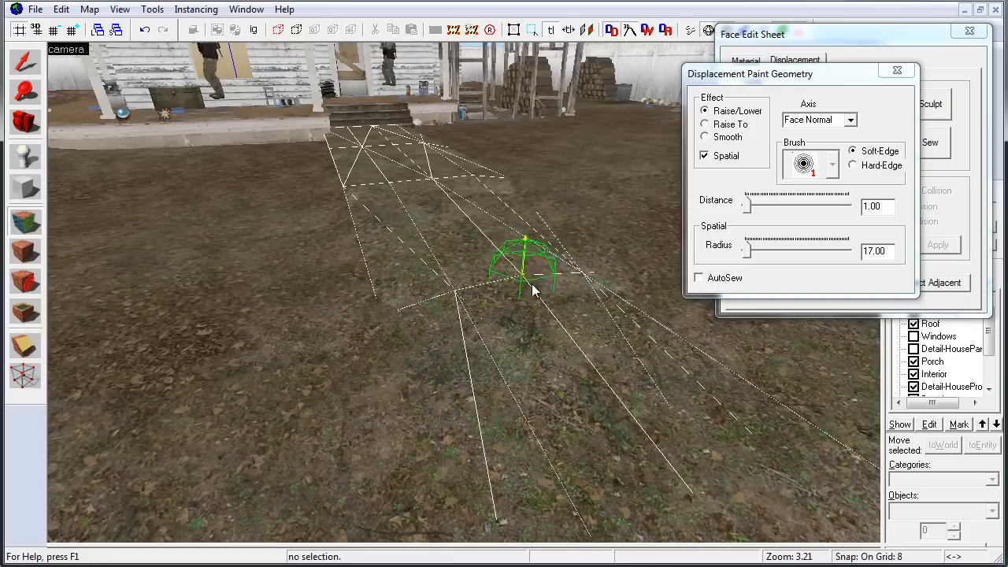
{"action": "key", "text": "z"}
{"action": "key", "text": "w"}
{"action": "key", "text": "z"}
{"action": "key", "text": "z"}
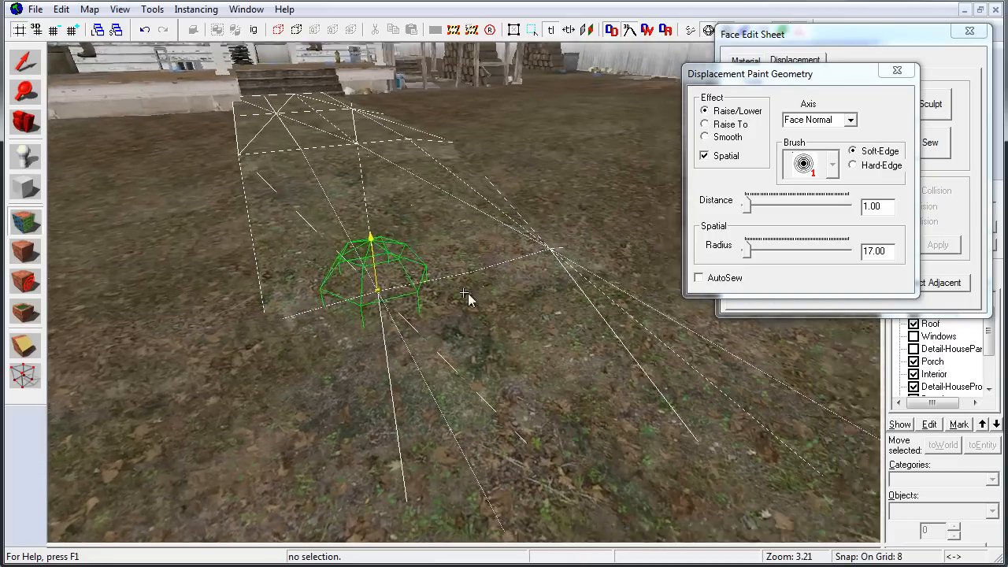
{"action": "key", "text": "w"}
{"action": "key", "text": "z"}
{"action": "key", "text": "z"}
{"action": "key", "text": "w"}
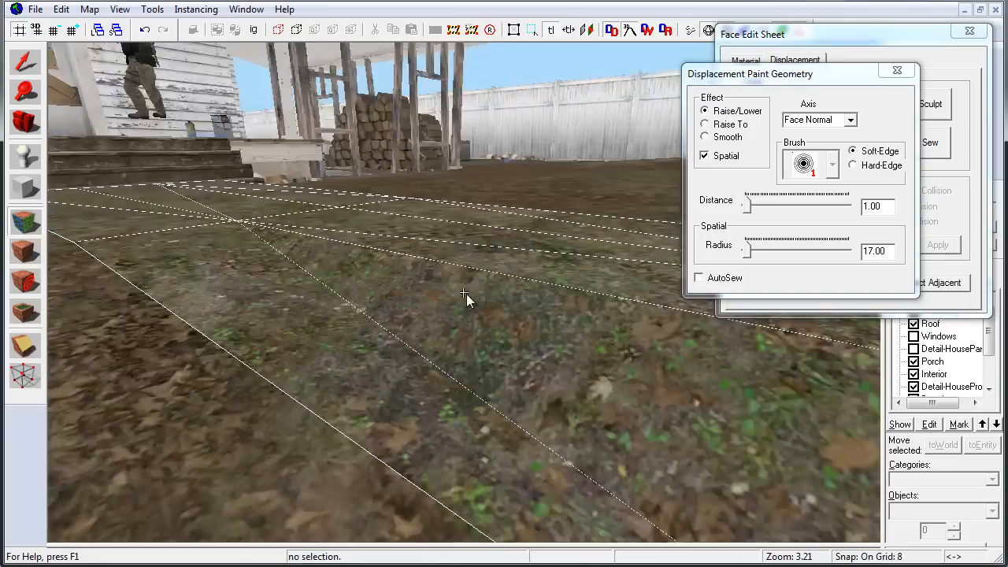
Paint the height of the path displacement where it meets the porch steps, using a face-normal brush of radius 17
{"action": "key", "text": "z"}
{"action": "key", "text": "z"}
{"action": "key", "text": "w"}
{"action": "key", "text": "z"}
{"action": "key", "text": "z"}
{"action": "key", "text": "s"}
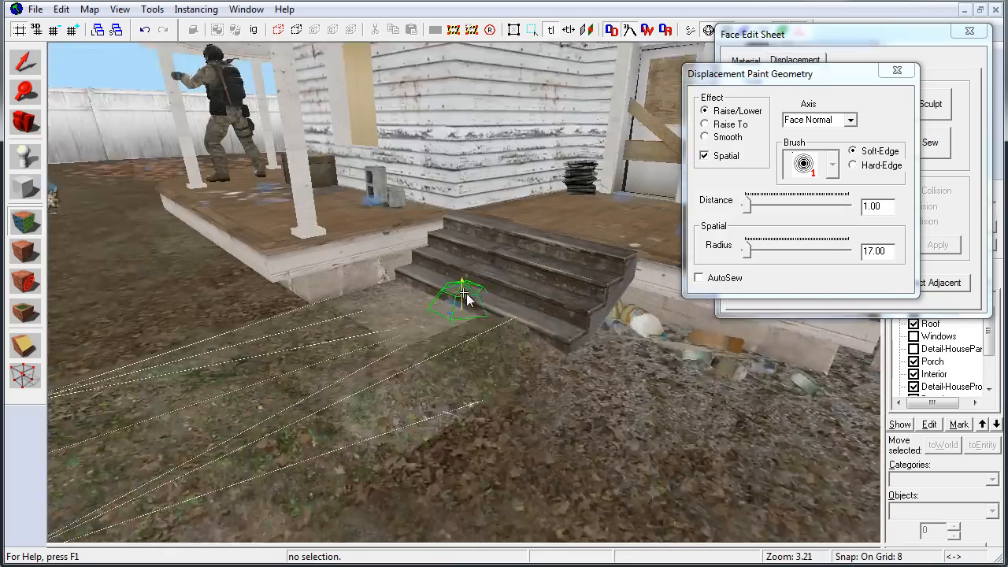
{"action": "key", "text": "z"}
{"action": "key", "text": "z"}
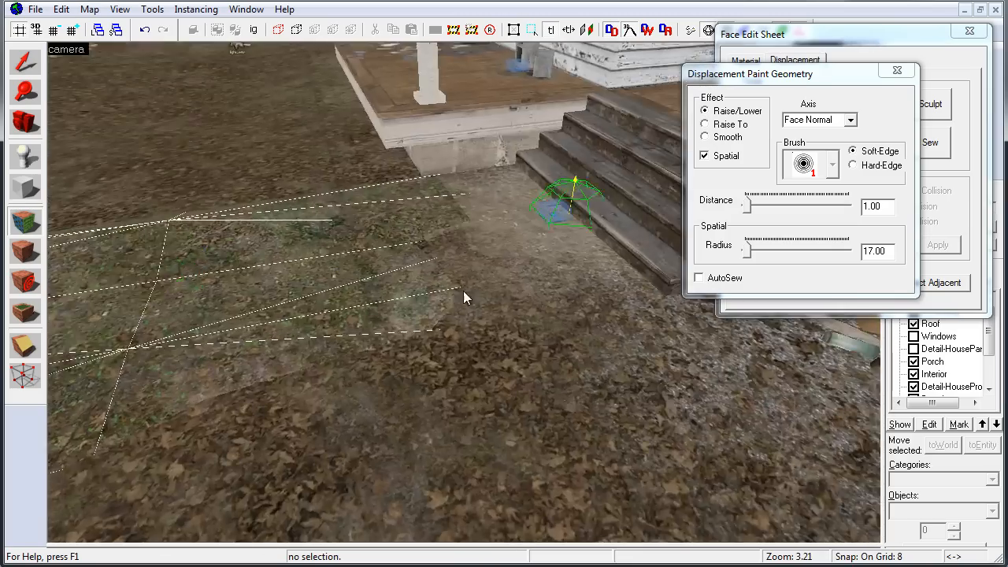
Finish the geometry painting and invert the path displacement's alpha to switch it to the dirt texture
{"action": "key", "text": "w"}
{"action": "key", "text": "z"}
{"action": "left_click", "coordinate": [897, 71]}
{"action": "left_click", "coordinate": [887, 104]}
{"action": "left_click", "coordinate": [25, 237]}
{"action": "left_click", "coordinate": [25, 236]}
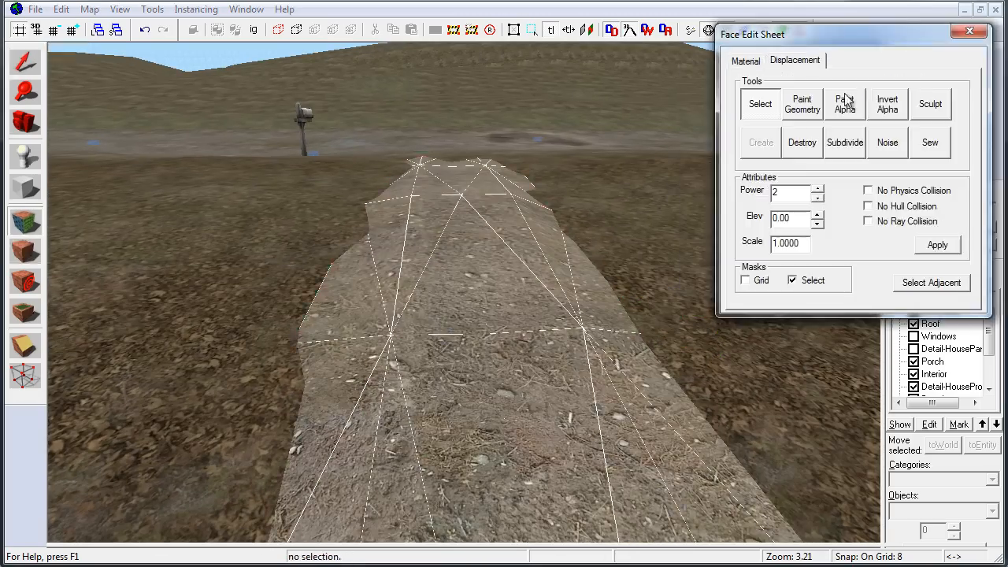
Push the path displacement's vertices sideways along the X-axis with a geometry brush of distance 1 and radius 17
{"action": "left_click", "coordinate": [803, 105]}
{"action": "key", "text": "z"}
{"action": "key", "text": "z"}
{"action": "left_click_drag", "start_coordinate": [220, 368], "coordinate": [302, 344]}
{"action": "key", "text": "z"}
{"action": "key", "text": "z"}
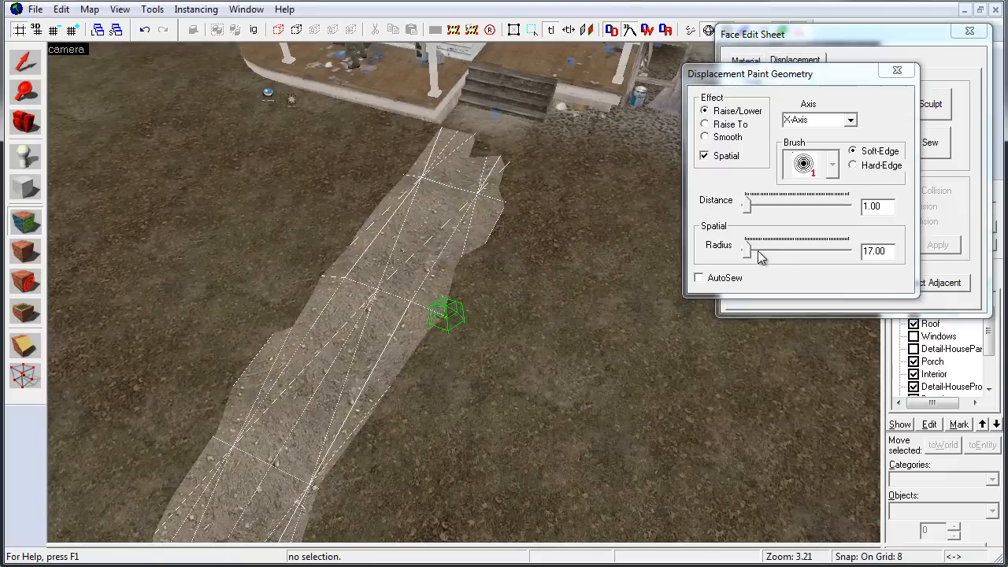
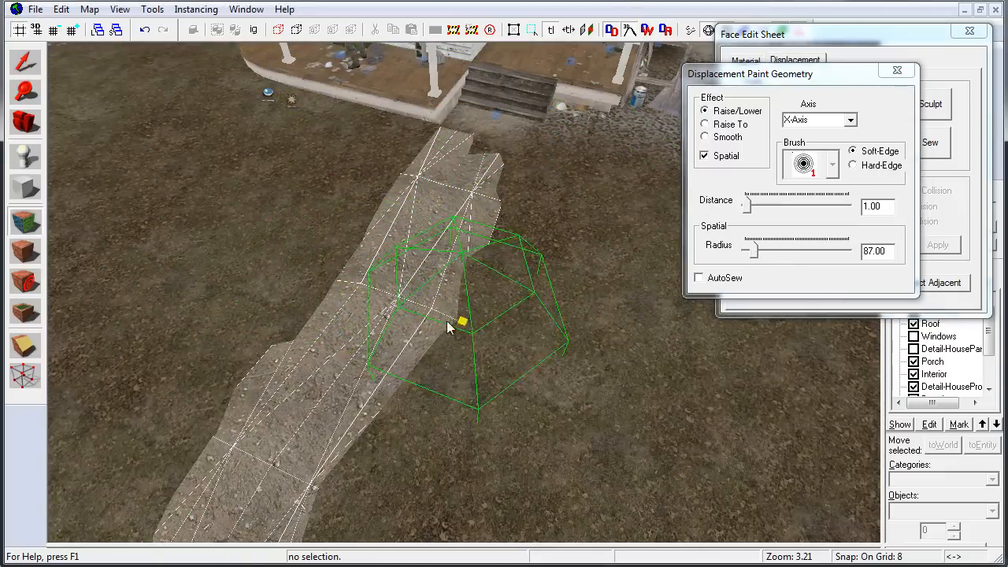
Enlarge the geometry brush radius to 87 and bend the path's sides along the X-axis into a less straight outline
{"action": "key", "text": "z"}
{"action": "key", "text": "a"}
{"action": "key", "text": "z"}
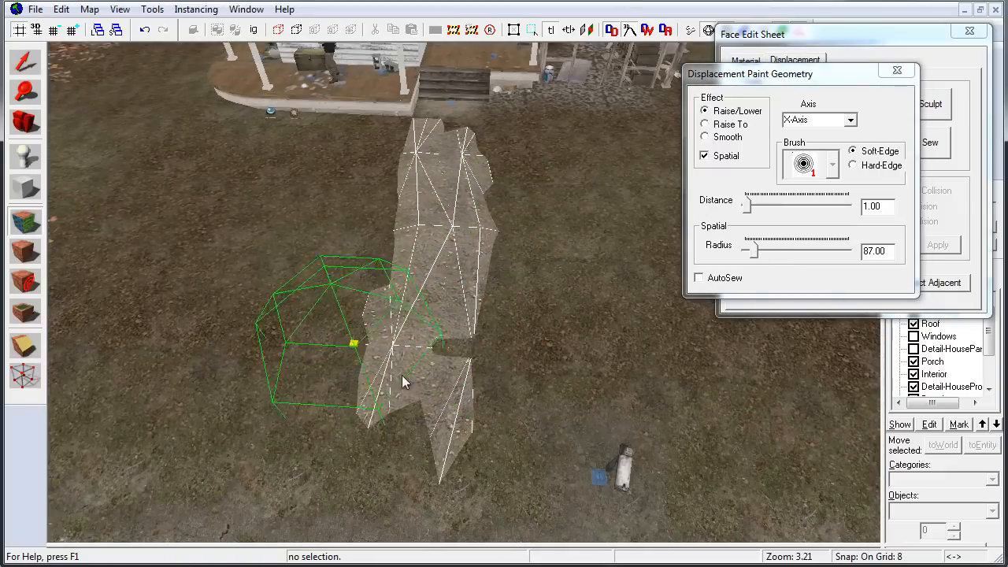
{"action": "key", "text": "z"}
{"action": "key", "text": "w"}
{"action": "key", "text": "z"}
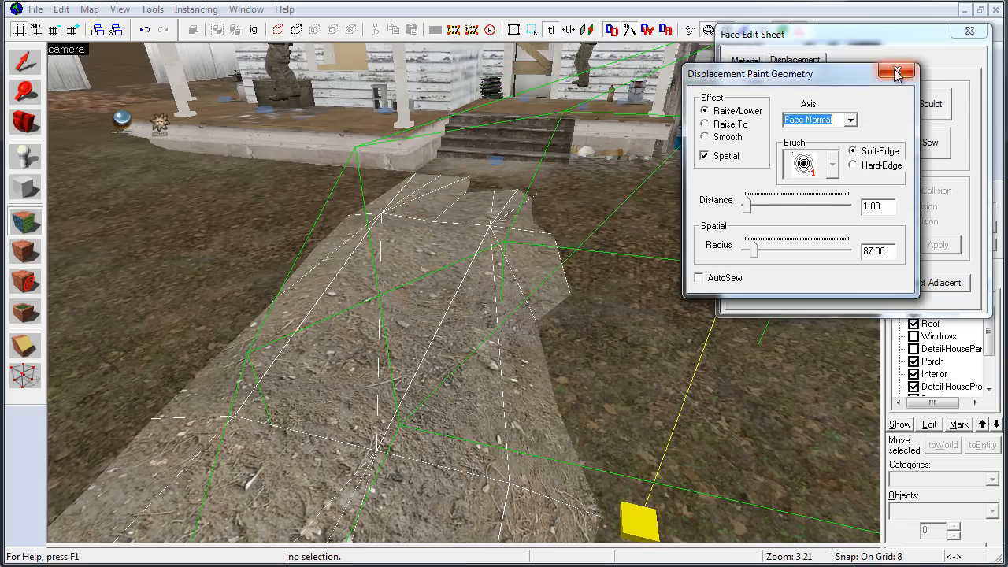
Apply a higher power to the path displacement for a finer mesh
{"action": "left_click", "coordinate": [897, 73]}
{"action": "left_click", "coordinate": [938, 245]}
{"action": "key", "text": "z"}
{"action": "key", "text": "z"}
Paint the refined path's height near the porch steps along the face normal with a brush radius of 24
{"action": "left_click", "coordinate": [802, 104]}
{"action": "key", "text": "z"}
{"action": "key", "text": "z"}
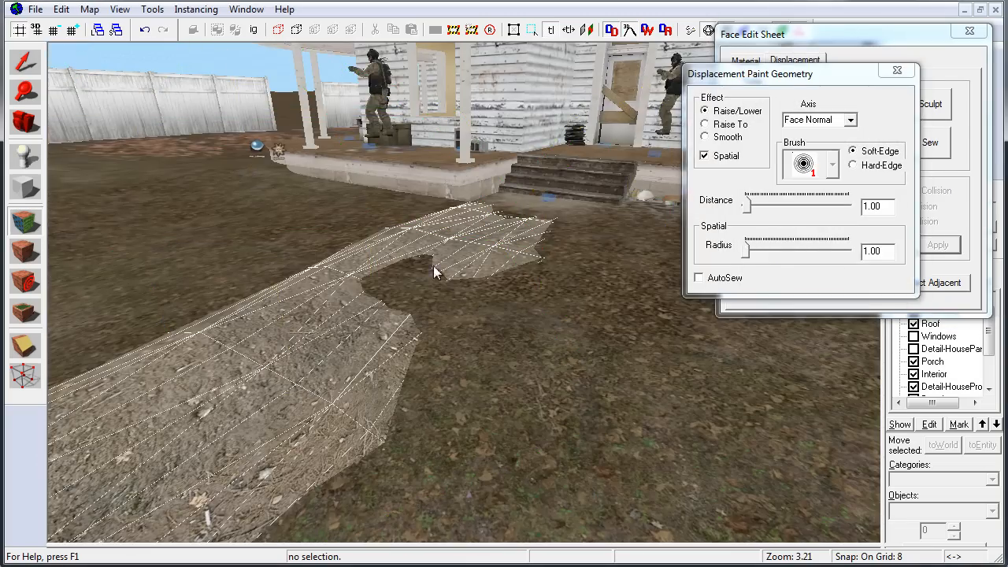
{"action": "key", "text": "z"}
{"action": "key", "text": "z"}
{"action": "left_click_drag", "start_coordinate": [746, 251], "coordinate": [747, 251]}
{"action": "key", "text": "z"}
{"action": "key", "text": "z"}
{"action": "key", "text": "z"}
{"action": "key", "text": "z"}
{"action": "key", "text": "z"}
{"action": "key", "text": "z"}
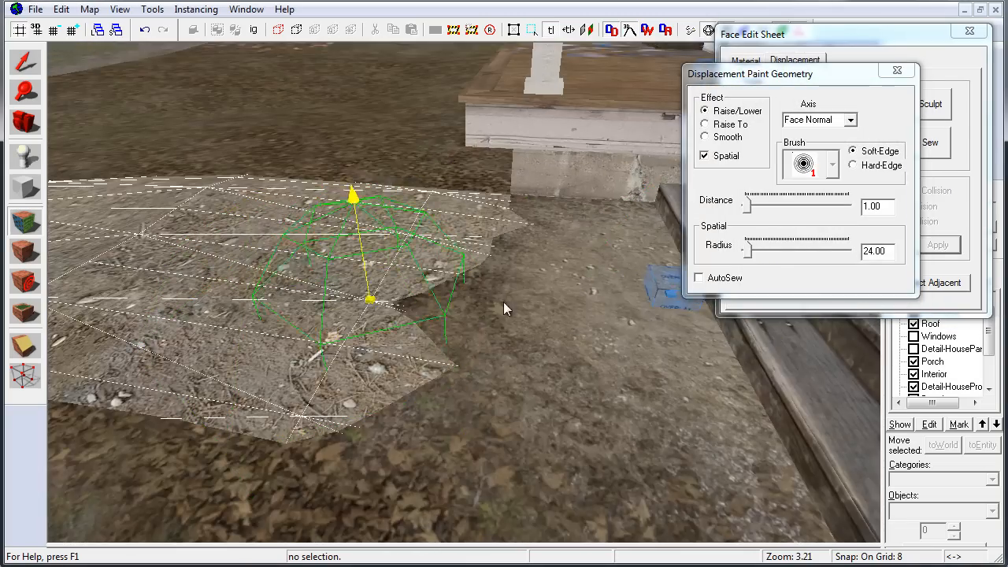
Fill the gap in the middle of the path's edge by painting its geometry with the radius 24 face-normal brush
{"action": "key", "text": "z"}
{"action": "key", "text": "z"}
{"action": "key", "text": "z"}
{"action": "key", "text": "z"}
{"action": "left_click_drag", "start_coordinate": [370, 264], "coordinate": [606, 401]}
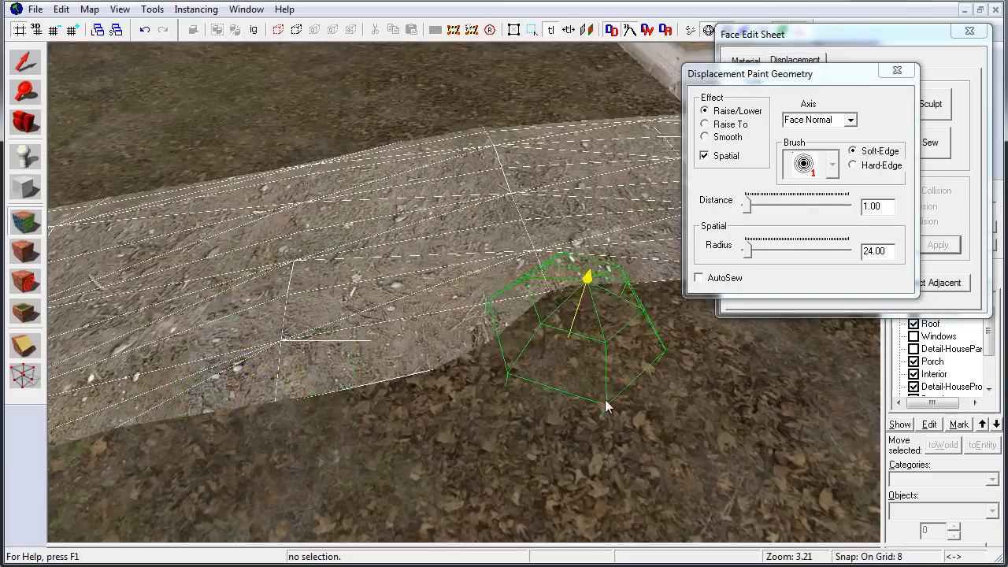
{"action": "key", "text": "z"}
{"action": "key", "text": "z"}
{"action": "key", "text": "z"}
{"action": "key", "text": "z"}
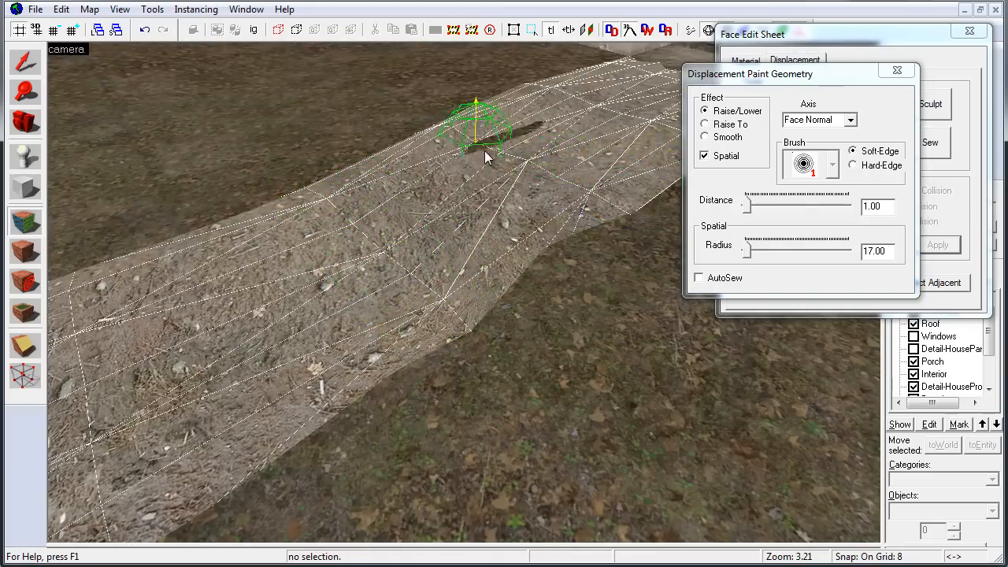
Touch up the dirt path's edges along its length with a face-normal geometry brush of radius 17
{"action": "key", "text": "z"}
{"action": "key", "text": "z"}
{"action": "left_click", "coordinate": [477, 298]}
{"action": "key", "text": "z"}
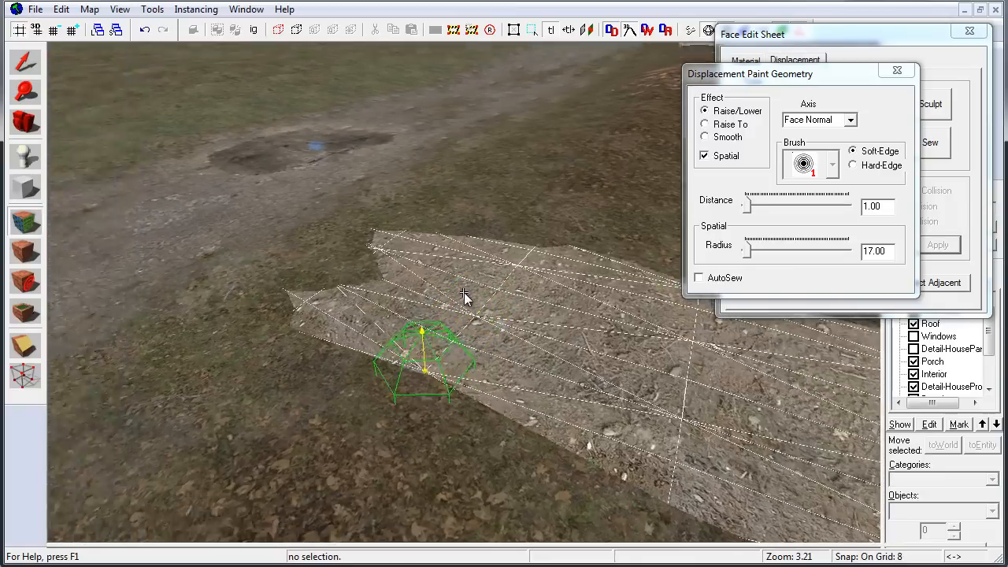
{"action": "key", "text": "z"}
{"action": "key", "text": "z"}
{"action": "key", "text": "z"}
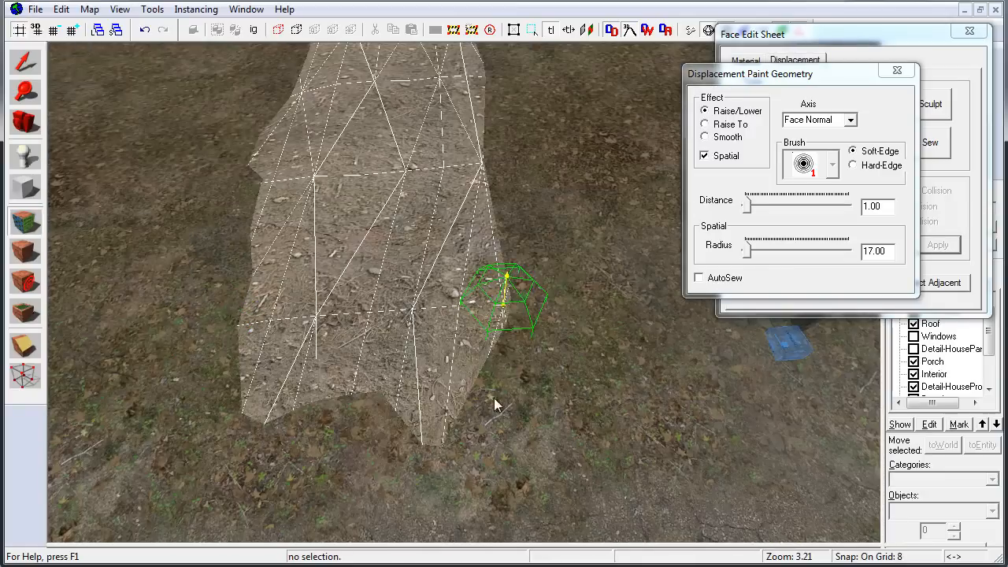
{"action": "key", "text": "z"}
{"action": "key", "text": "z"}
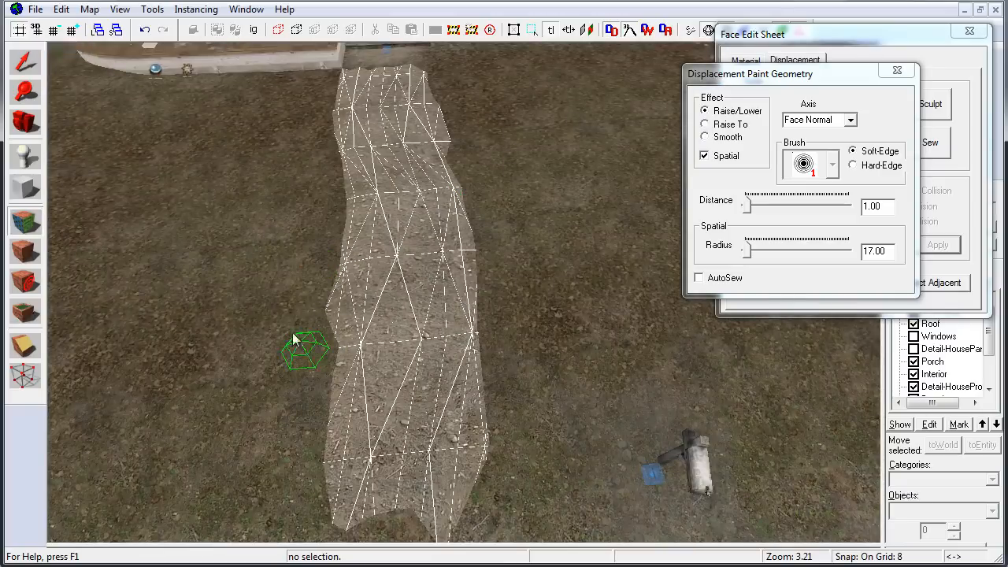
{"action": "key", "text": "z"}
{"action": "key", "text": "z"}
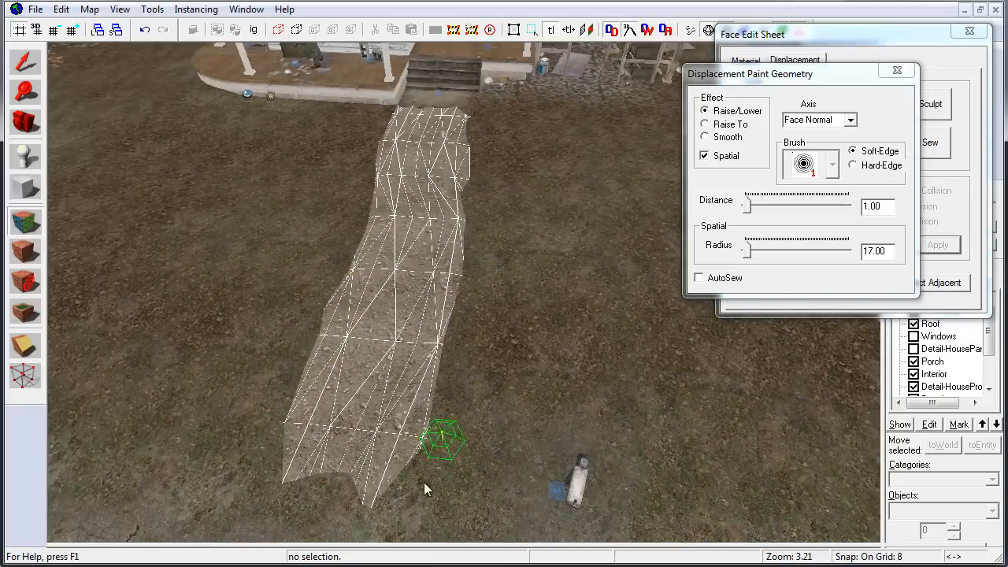
{"action": "left_click", "coordinate": [897, 72]}
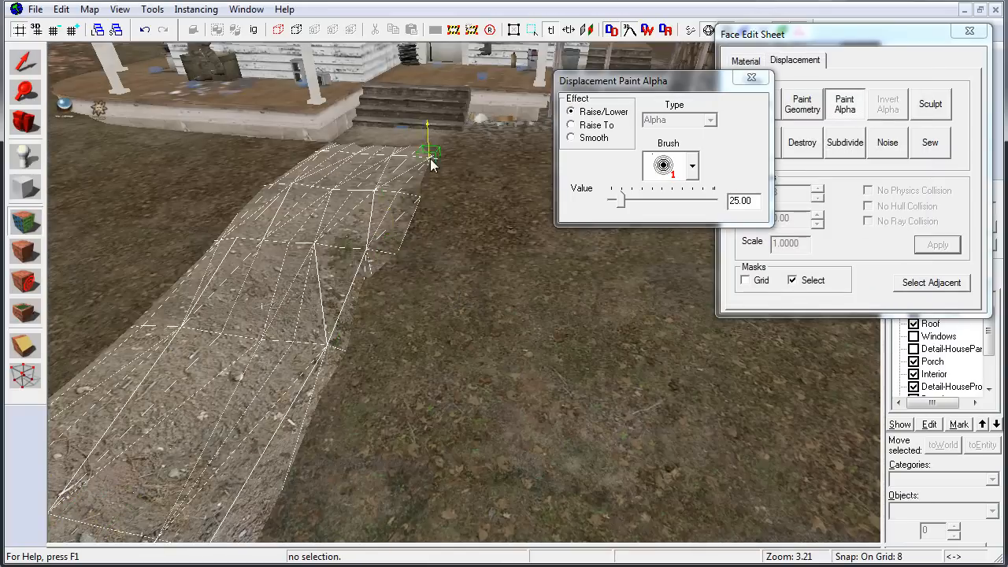
Paint alpha with value 25 along the path's edges from the porch steps to blend them into the grass
{"action": "key", "text": "z"}
{"action": "key", "text": "z"}
{"action": "mouse_move", "coordinate": [463, 293]}
{"action": "left_mouse_down"}
{"action": "mouse_move", "coordinate": [492, 226]}
{"action": "mouse_move", "coordinate": [289, 351]}
{"action": "left_mouse_up"}
{"action": "key", "text": "z"}
{"action": "key", "text": "z"}
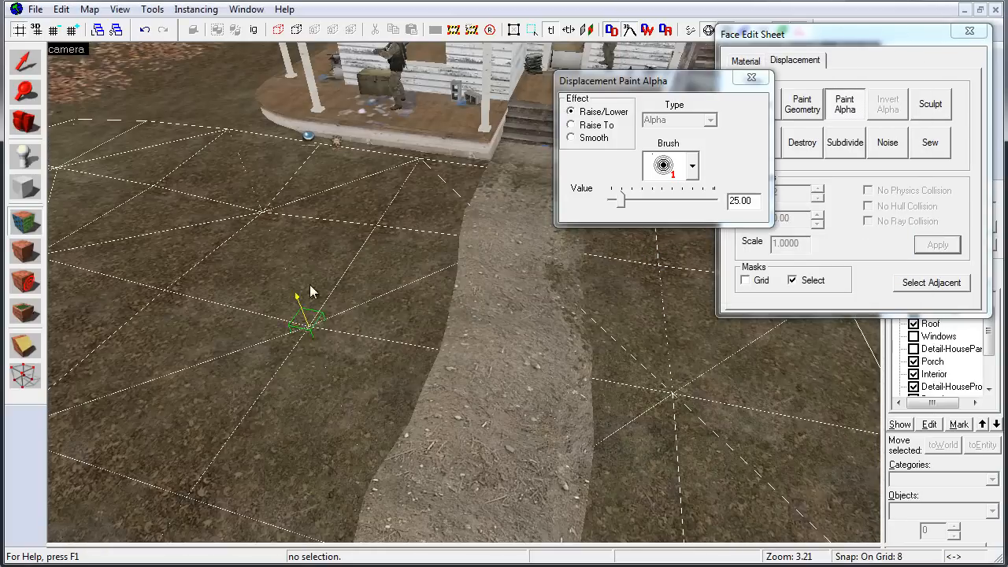
{"action": "key", "text": "z"}
{"action": "key", "text": "z"}
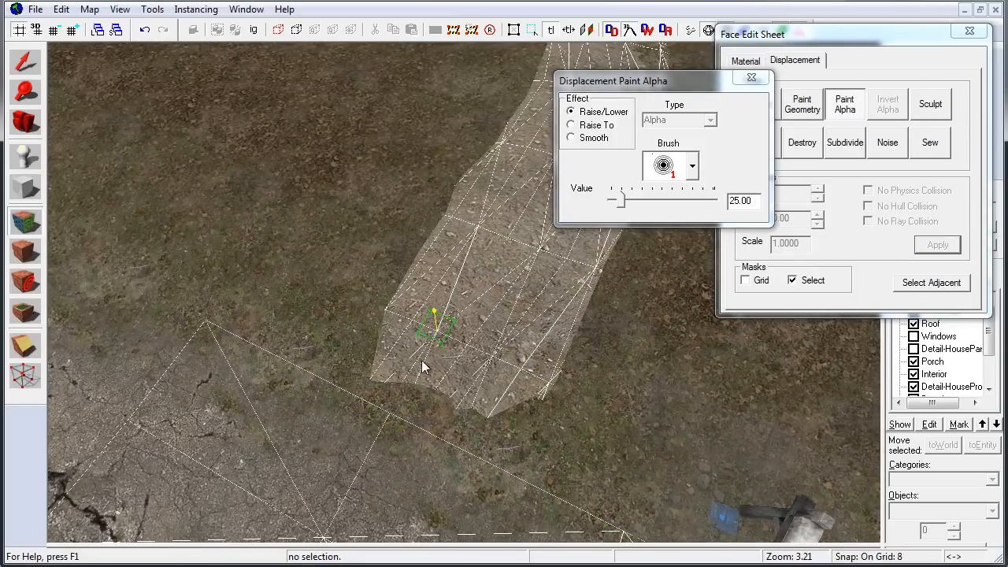
Fade out the path's street end and lower edges by painting alpha with value 25
{"action": "key", "text": "z"}
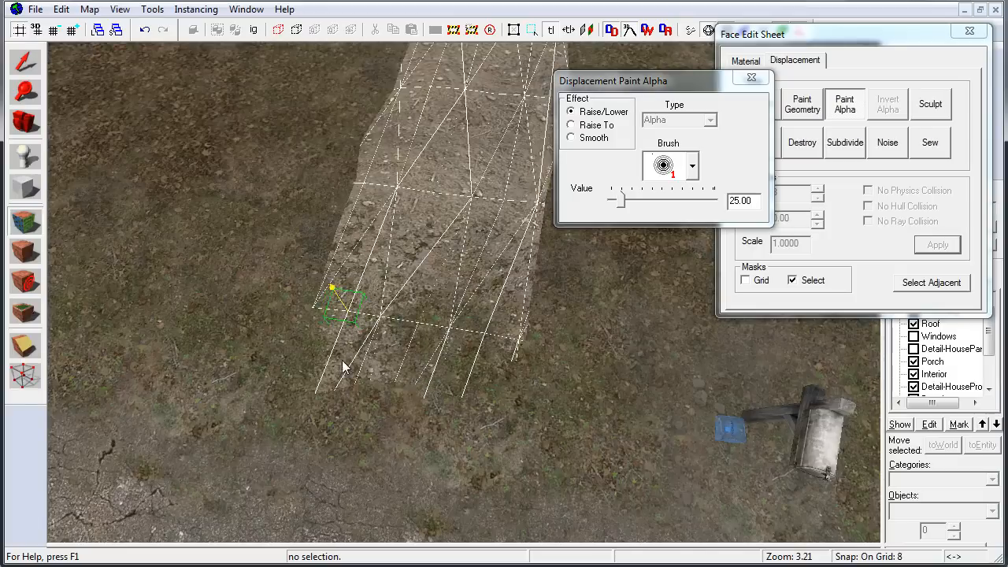
{"action": "key", "text": "z"}
{"action": "key", "text": "z"}
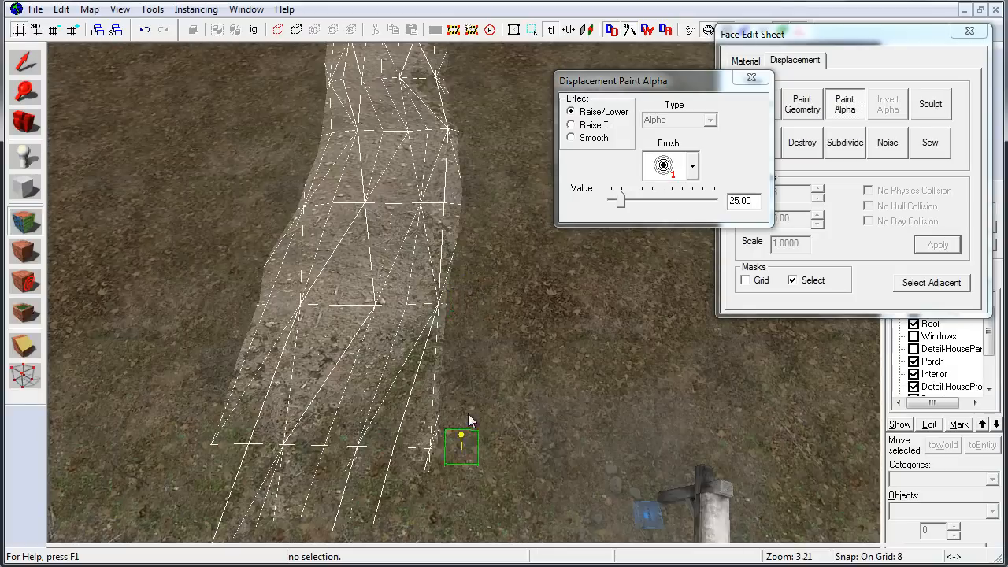
{"action": "key", "text": "z"}
{"action": "key", "text": "z"}
{"action": "key", "text": "z"}
{"action": "key", "text": "z"}
{"action": "key", "text": "z"}
{"action": "key", "text": "z"}
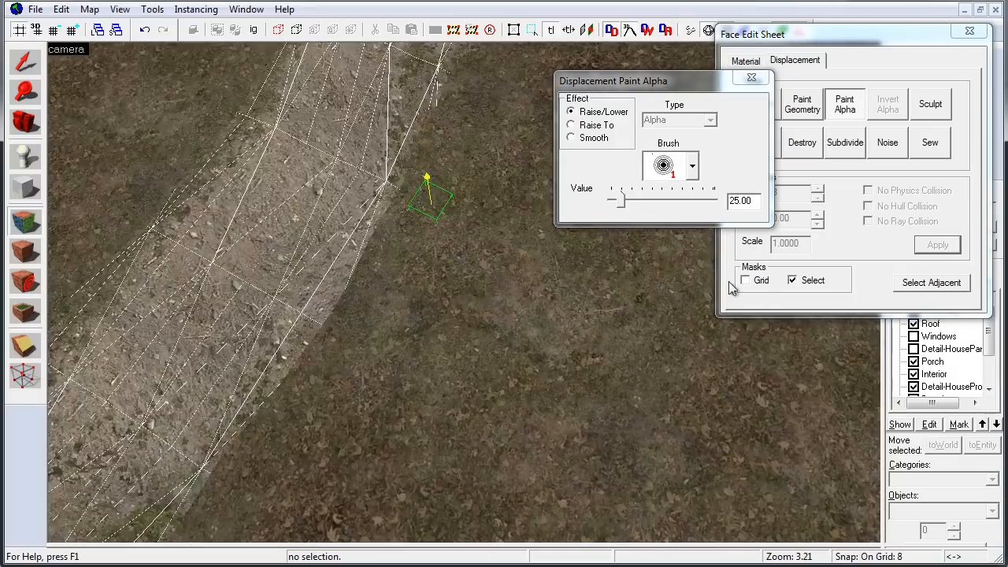
Mask the displacement grid and continue alpha painting along the hard edge in the middle of the path
{"action": "left_click", "coordinate": [745, 281]}
{"action": "left_click_drag", "start_coordinate": [272, 406], "coordinate": [403, 281]}
{"action": "key", "text": "z"}
{"action": "key", "text": "z"}
{"action": "key", "text": "z"}
{"action": "key", "text": "z"}
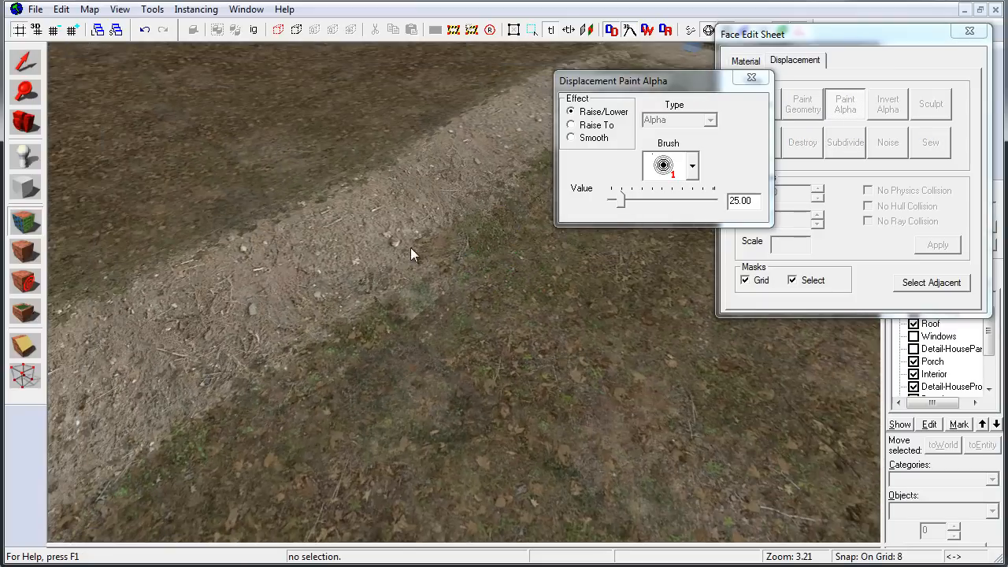
Return to the path's geometry painting with the grid shown, and resume alpha painting with the grid masked
{"action": "left_click", "coordinate": [751, 77]}
{"action": "left_click", "coordinate": [802, 104]}
{"action": "left_click_drag", "start_coordinate": [788, 73], "coordinate": [797, 33]}
{"action": "left_click", "coordinate": [753, 284]}
{"action": "left_click", "coordinate": [905, 33]}
{"action": "left_click", "coordinate": [845, 106]}
{"action": "left_click", "coordinate": [745, 280]}
Soften the path's side edges into the leafy grass by painting alpha with value 25
{"action": "key", "text": "z"}
{"action": "key", "text": "z"}
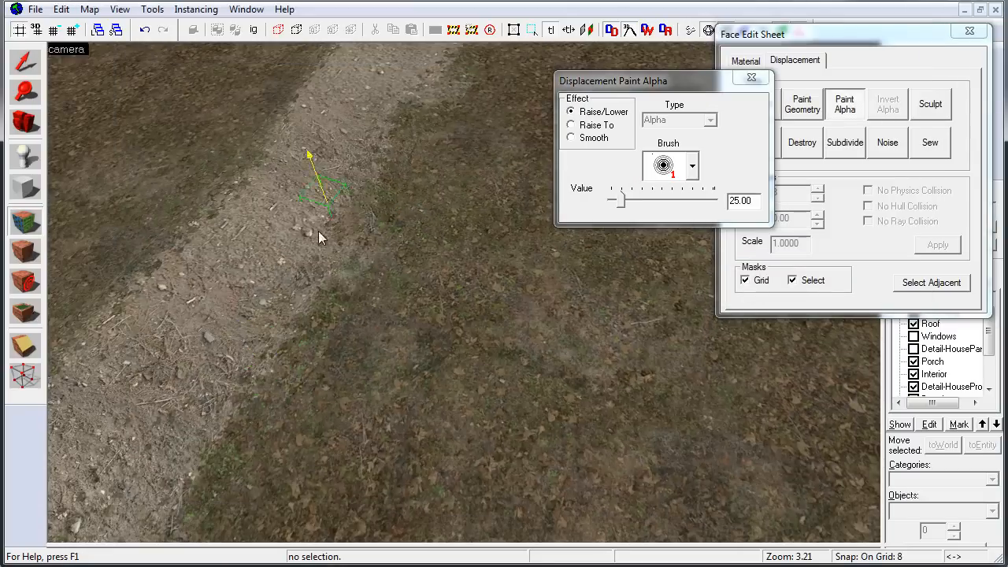
{"action": "key", "text": "z"}
{"action": "key", "text": "z"}
{"action": "key", "text": "z"}
{"action": "key", "text": "z"}
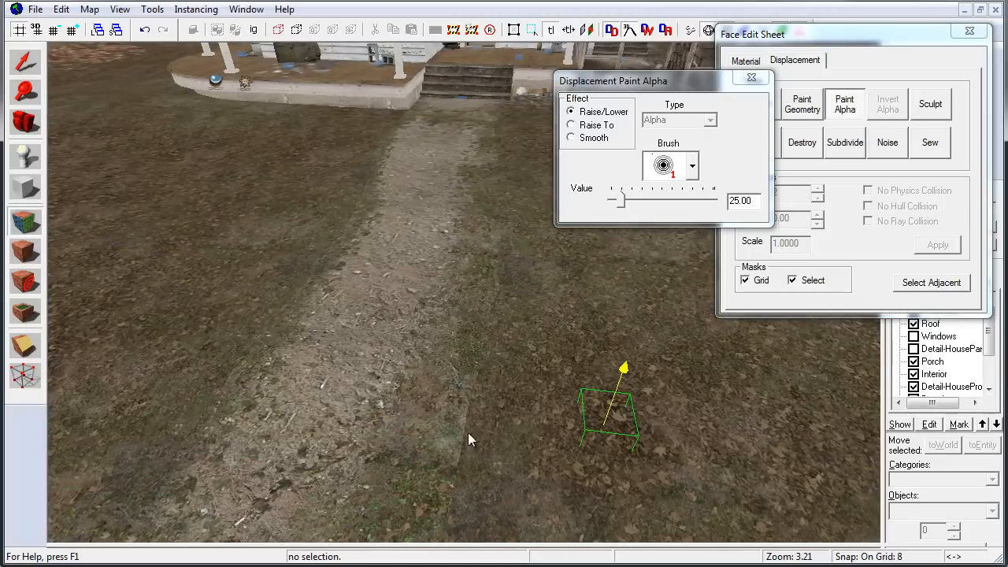
Blend grass into the path's surface down to its street end with value 25 alpha, and finish the face editing
{"action": "key", "text": "z"}
{"action": "key", "text": "z"}
{"action": "key", "text": "z"}
{"action": "key", "text": "z"}
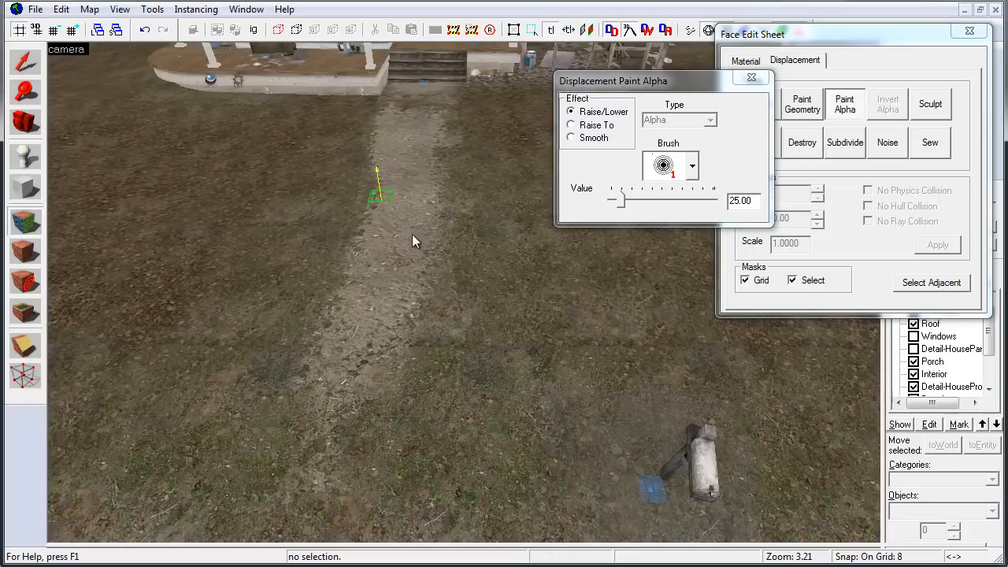
{"action": "key", "text": "z"}
{"action": "key", "text": "z"}
{"action": "key", "text": "z"}
{"action": "key", "text": "z"}
{"action": "key", "text": "z"}
{"action": "key", "text": "z"}
{"action": "key", "text": "shift+s"}
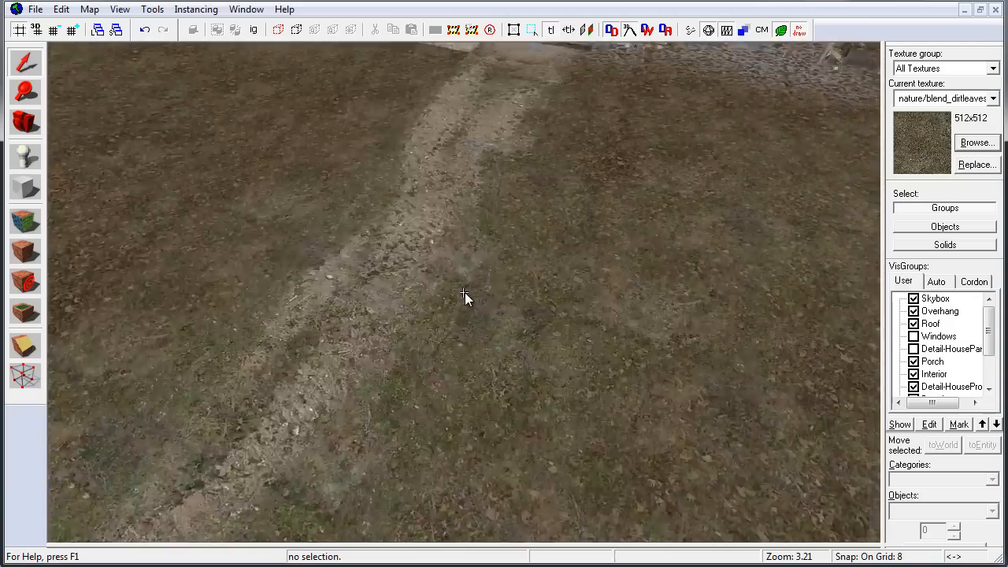
Place a copy of the bare bush prop on the lawn beside the dirt path and settle it on the ground
{"action": "key", "text": "z"}
{"action": "key", "text": "z"}
{"action": "left_click", "coordinate": [464, 292]}
{"action": "key", "text": "Escape"}
{"action": "key", "text": "z"}
{"action": "key", "text": "z"}
{"action": "left_click_drag", "start_coordinate": [990, 356], "coordinate": [991, 369]}
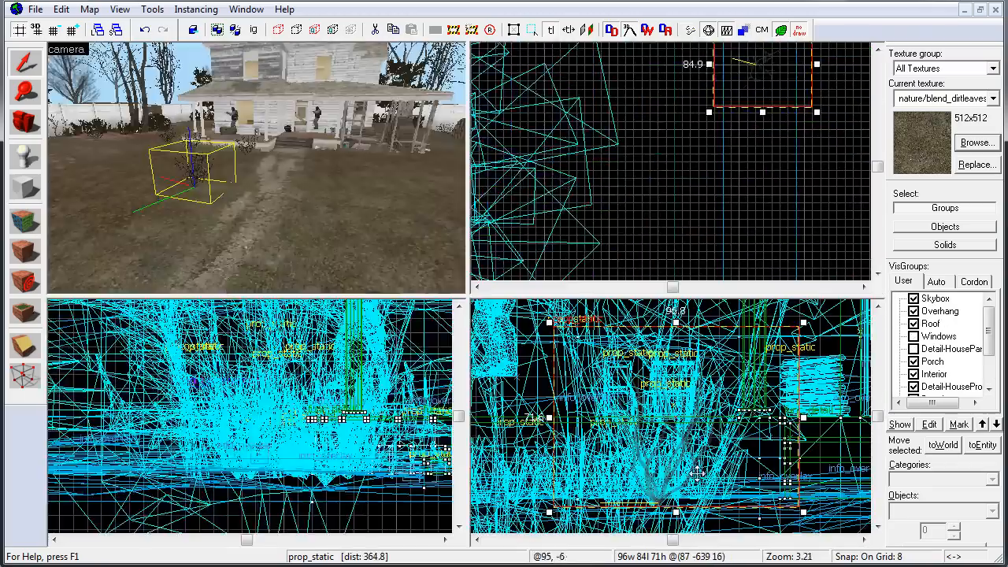
{"action": "key", "text": "ctrl+shift+e"}
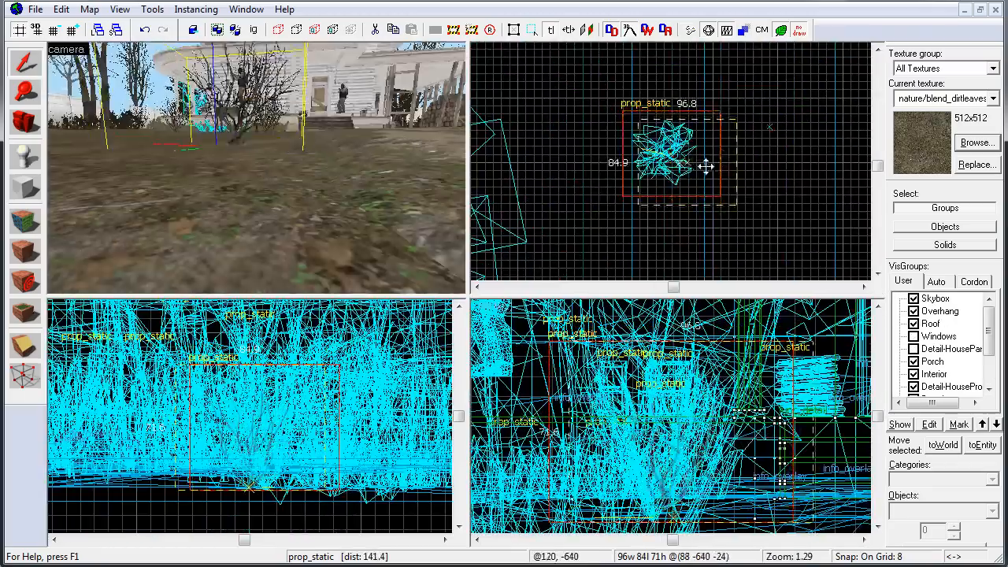
{"action": "scroll", "coordinate": [780, 132], "scroll_direction": "down", "scroll_amount": 5}
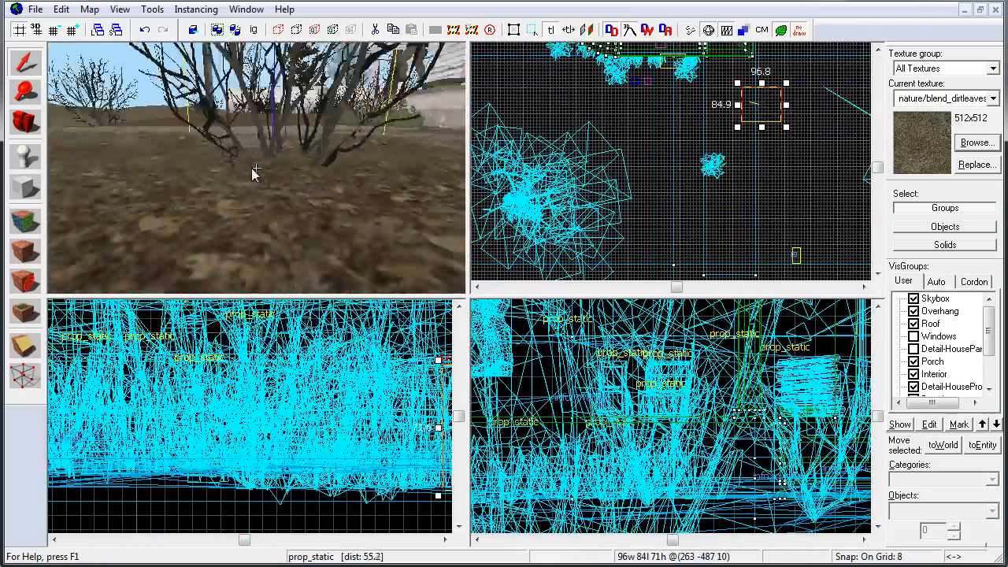
{"action": "left_click_drag", "start_coordinate": [759, 60], "coordinate": [761, 143]}
Position the bare bush next to the path near the porch steps and check the placement around the porch
{"action": "key", "text": "shift+z"}
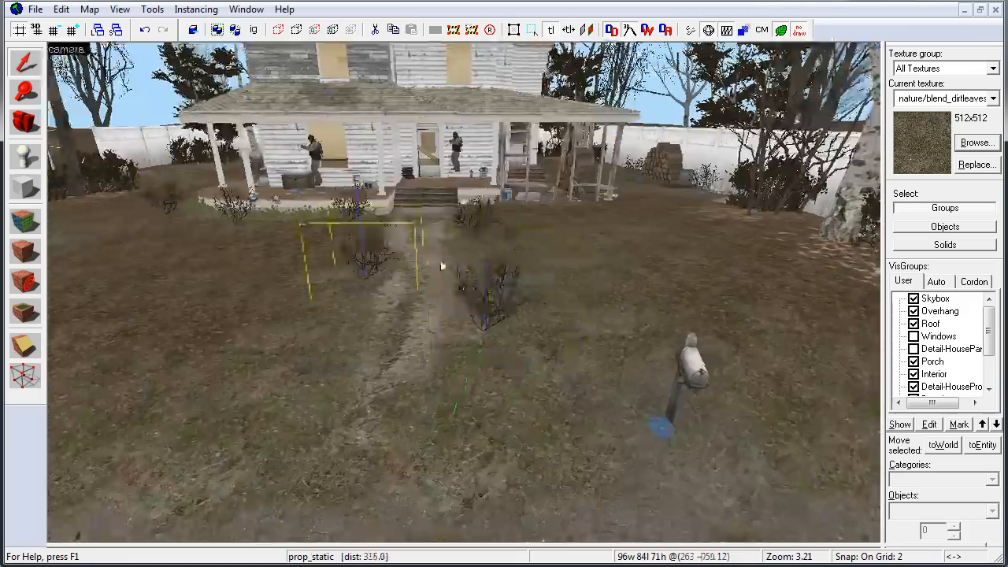
{"action": "key", "text": "Escape"}
{"action": "left_click", "coordinate": [463, 292]}
{"action": "key", "text": "shift+z"}
{"action": "scroll", "coordinate": [637, 179], "scroll_direction": "up", "scroll_amount": 2}
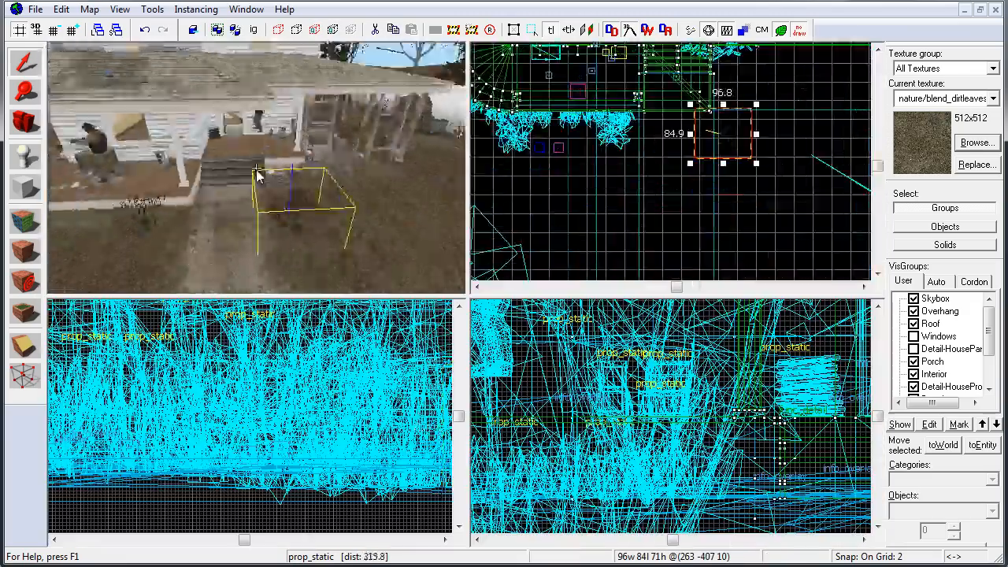
{"action": "key", "text": "shift+z"}
{"action": "left_click", "coordinate": [410, 292]}
{"action": "key", "text": "z"}
{"action": "left_click", "coordinate": [486, 300]}
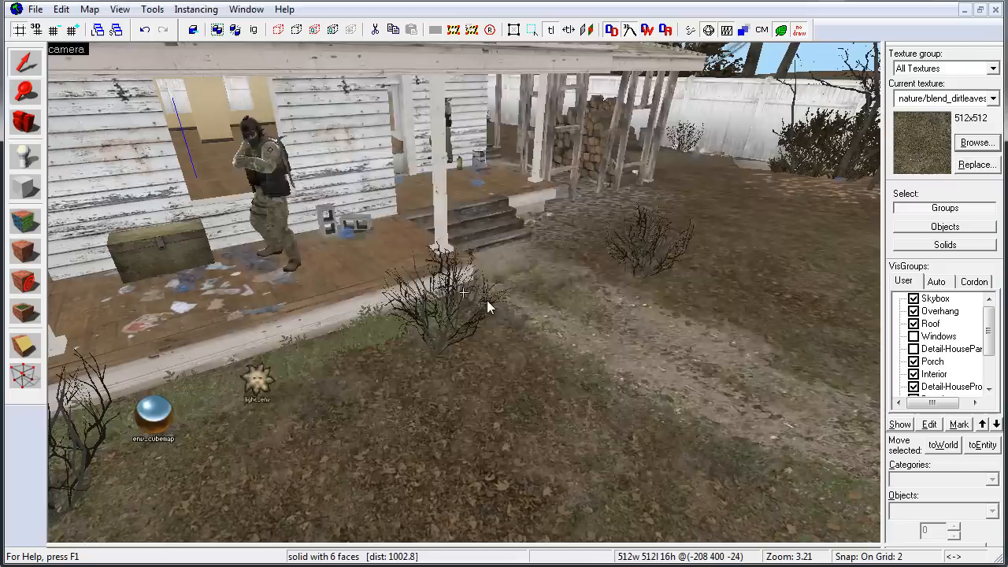
{"action": "double_click", "coordinate": [736, 365]}
{"action": "key", "text": "Escape"}
Place a 376 by 370 by 16 unit block on the grass at the side of the house
{"action": "left_click", "coordinate": [675, 311]}
{"action": "key", "text": "shift+z"}
{"action": "key", "text": "shift+z"}
{"action": "left_click_drag", "start_coordinate": [463, 262], "coordinate": [281, 138]}
{"action": "left_click_drag", "start_coordinate": [304, 207], "coordinate": [415, 261]}
{"action": "key", "text": "shift+z"}
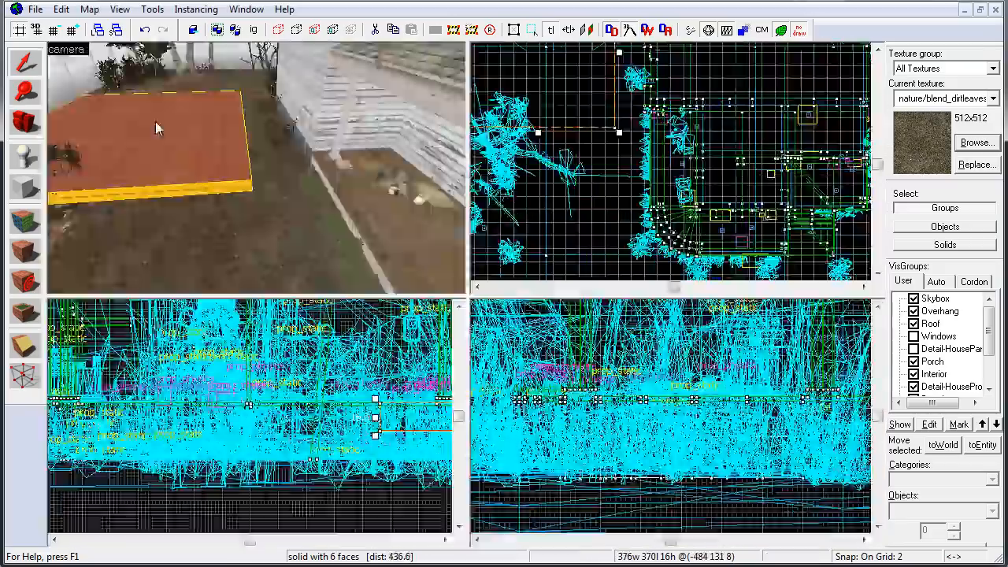
{"action": "key", "text": "shift+z"}
{"action": "left_click_drag", "start_coordinate": [396, 157], "coordinate": [317, 157]}
{"action": "key", "text": "shift+z"}
{"action": "key", "text": "shift+z"}
Apply a nature/blendmilground blend texture, found with the filter blend, to the top face of the new block
{"action": "key", "text": "shift+a"}
{"action": "left_click", "coordinate": [401, 334]}
{"action": "right_click", "coordinate": [441, 268]}
{"action": "left_click", "coordinate": [825, 231]}
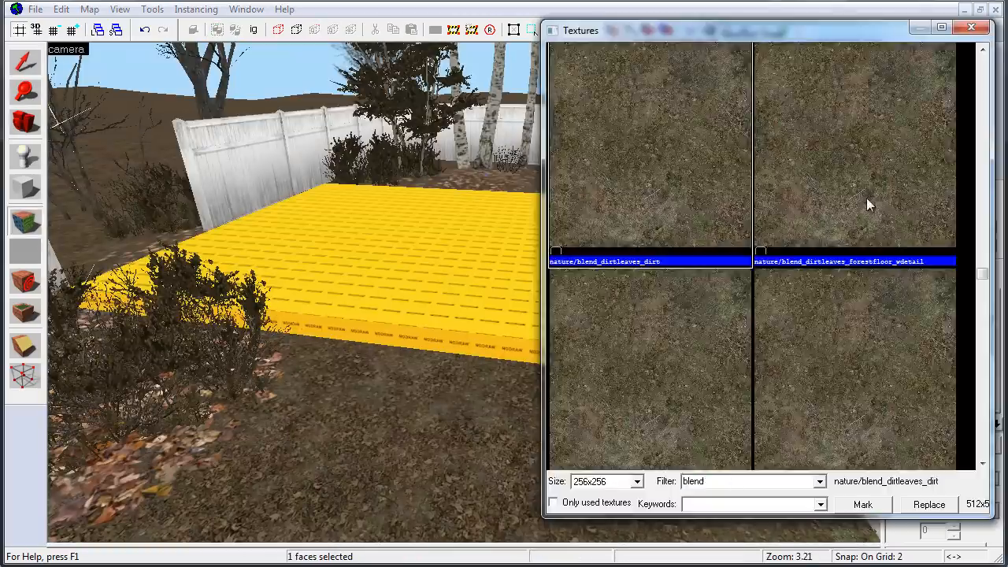
{"action": "scroll", "coordinate": [866, 200], "scroll_direction": "down", "scroll_amount": 10}
{"action": "double_click", "coordinate": [785, 250]}
{"action": "left_click", "coordinate": [824, 283]}
Create a power 2 displacement from the block's top face and select it as an object
{"action": "left_click", "coordinate": [794, 61]}
{"action": "left_click", "coordinate": [777, 151]}
{"action": "left_click", "coordinate": [545, 274]}
{"action": "key", "text": "shift+s"}
{"action": "left_click", "coordinate": [545, 274]}
Lower the new displacement in the side view so that it sits close to the surrounding ground
{"action": "key", "text": "shift+z"}
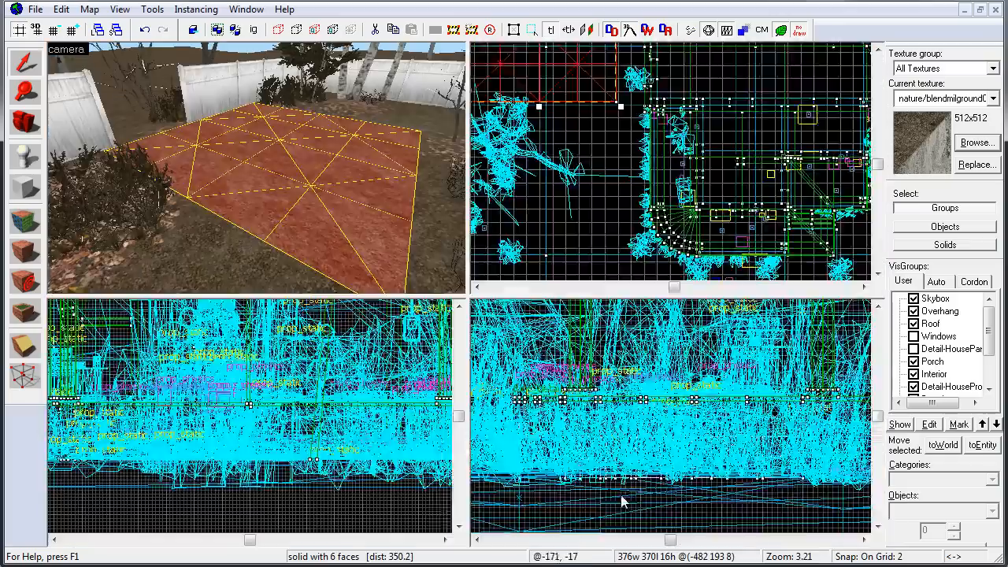
{"action": "key", "text": "ctrl+e"}
{"action": "scroll", "coordinate": [704, 418], "scroll_direction": "up", "scroll_amount": 3}
{"action": "left_click_drag", "start_coordinate": [704, 427], "coordinate": [704, 450]}
{"action": "key", "text": "shift+z"}
{"action": "key", "text": "z"}
{"action": "key", "text": "z"}
Sink the new displacement's outer edges into the ground with a face-normal geometry brush of radius 40
{"action": "left_click", "coordinate": [25, 222]}
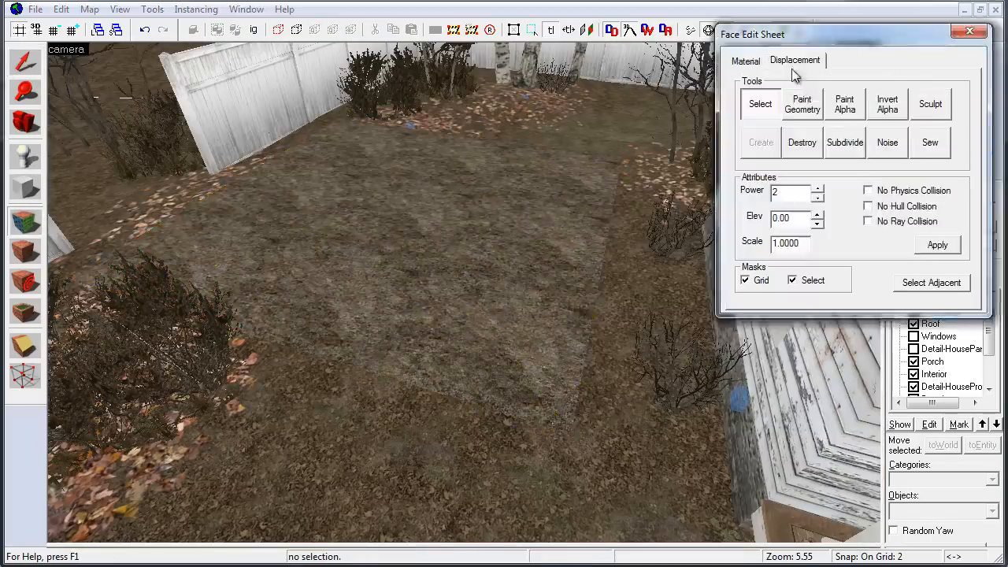
{"action": "left_click", "coordinate": [804, 102]}
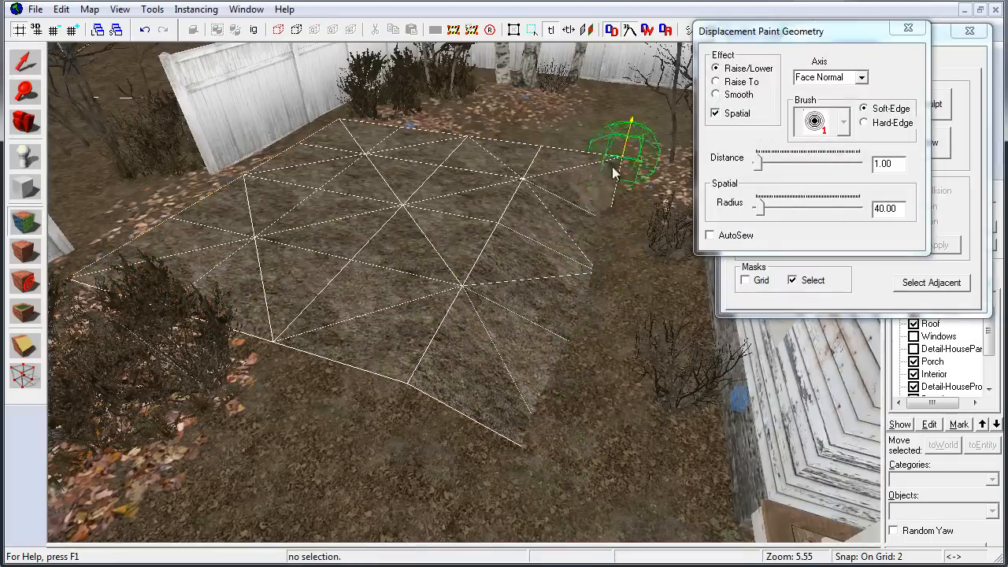
{"action": "key", "text": "z"}
{"action": "key", "text": "z"}
{"action": "key", "text": "z"}
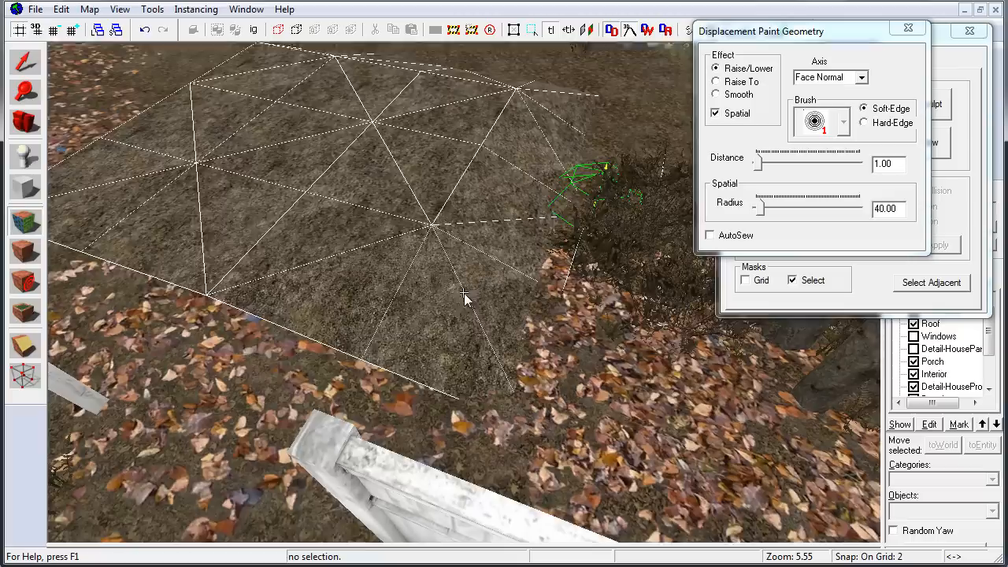
{"action": "key", "text": "z"}
{"action": "key", "text": "z"}
Shape the displacement into a low mound by painting its remaining sides and middle with the radius 40 brush
{"action": "key", "text": "z"}
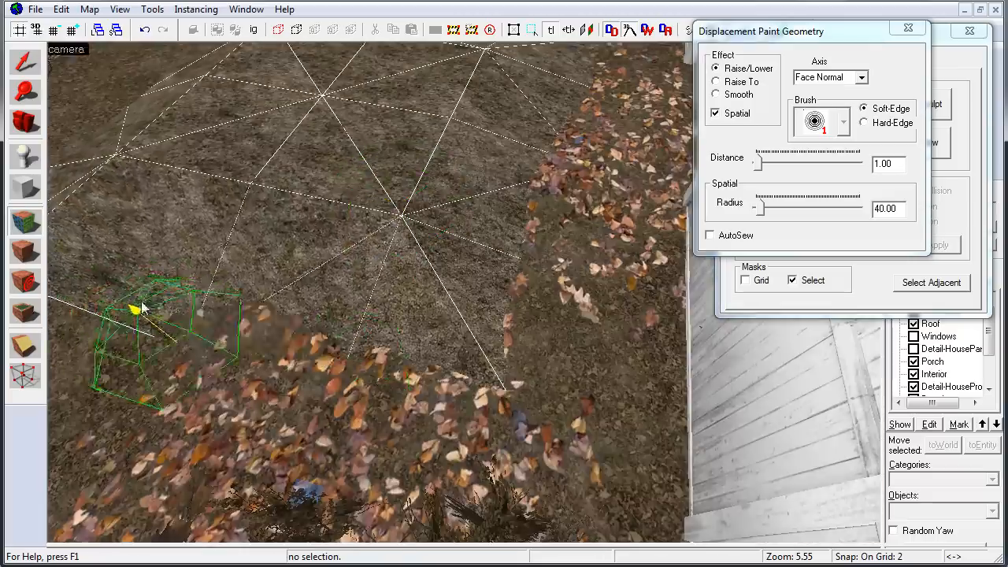
{"action": "key", "text": "z"}
{"action": "key", "text": "z"}
{"action": "key", "text": "z"}
{"action": "key", "text": "z"}
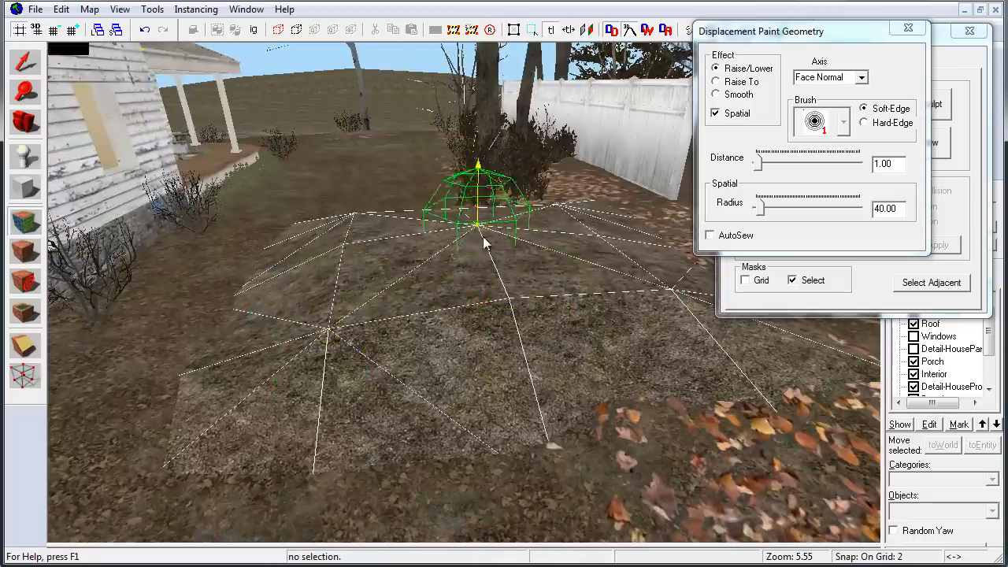
Bend the mound's sides into a rounder outline by painting along the Y-axis and X-axis with radius 40
{"action": "key", "text": "z"}
{"action": "key", "text": "z"}
{"action": "key", "text": "z"}
{"action": "key", "text": "z"}
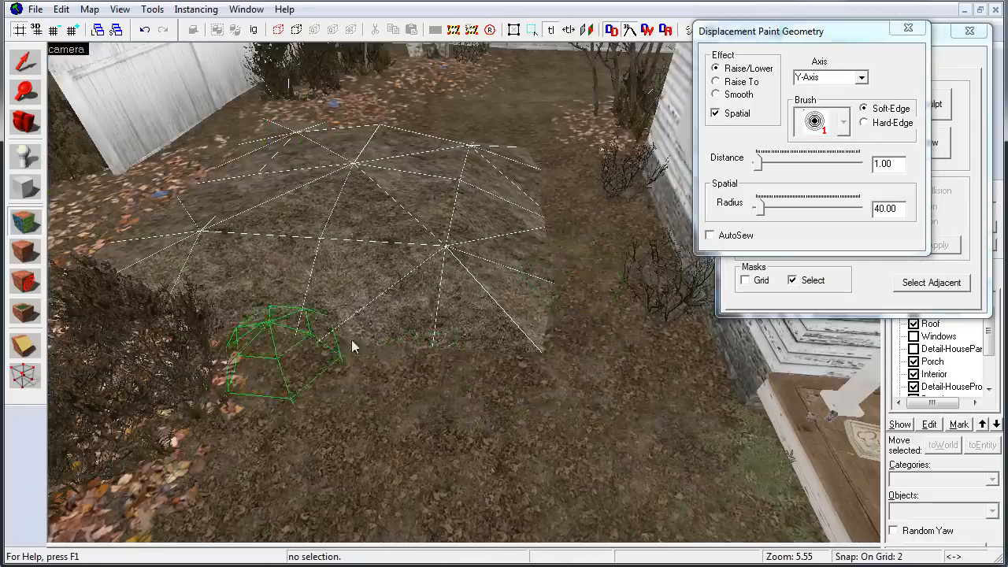
{"action": "key", "text": "z"}
{"action": "key", "text": "z"}
{"action": "key", "text": "z"}
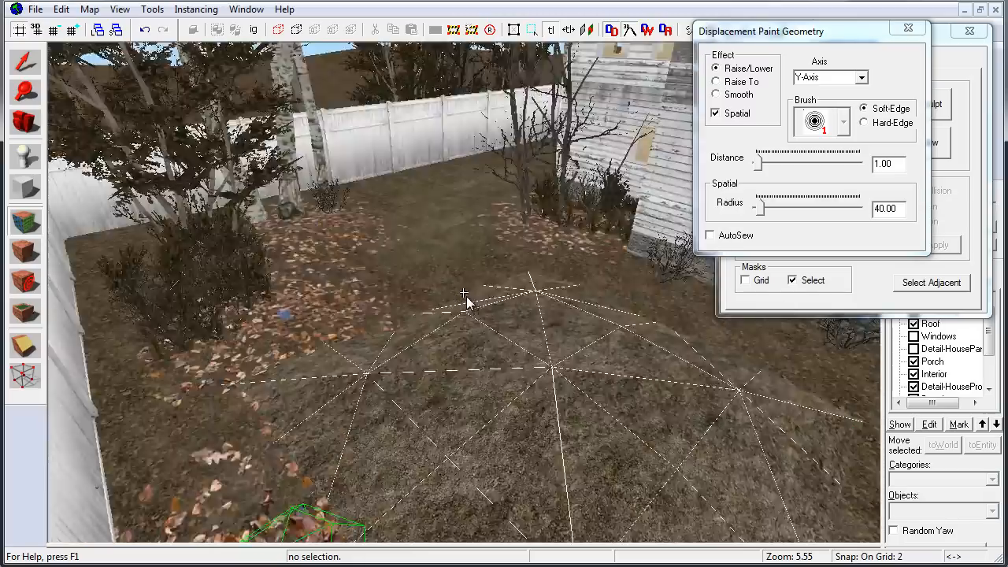
{"action": "key", "text": "z"}
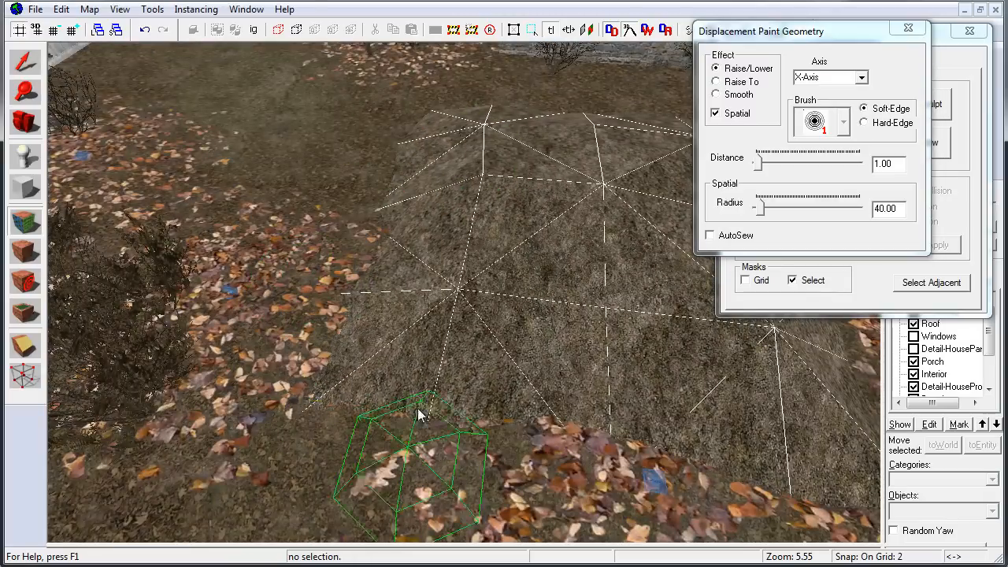
{"action": "key", "text": "z"}
{"action": "key", "text": "z"}
Smooth the mound's surface and edges with a spatial face-normal geometry brush of radius 79
{"action": "left_click", "coordinate": [908, 30]}
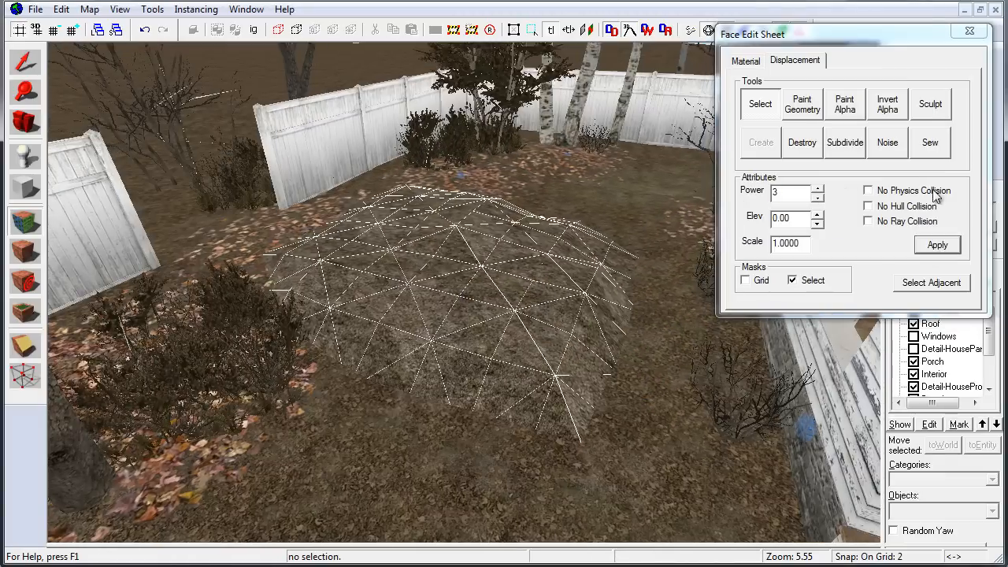
{"action": "left_click", "coordinate": [790, 105]}
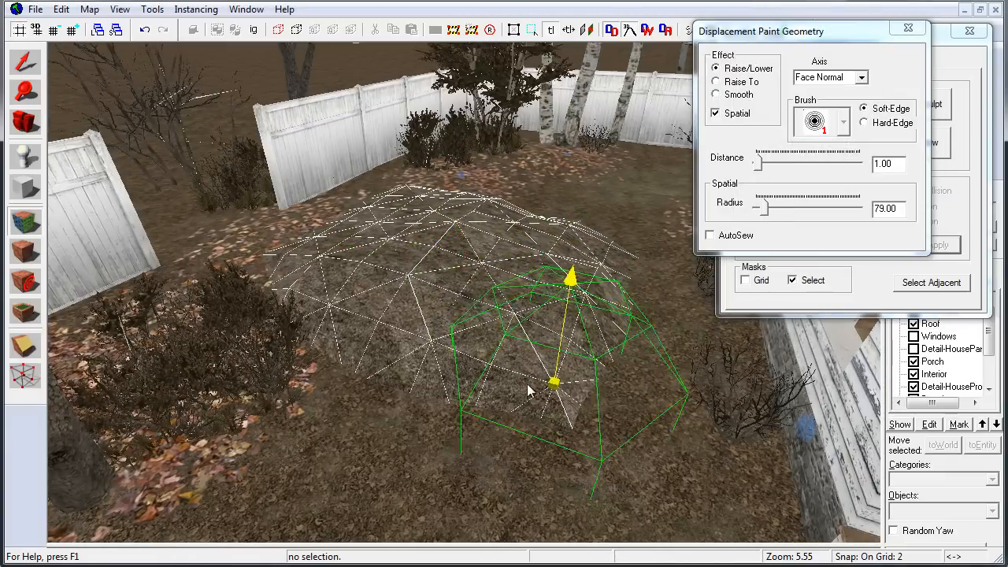
{"action": "key", "text": "z"}
{"action": "key", "text": "z"}
{"action": "key", "text": "z"}
{"action": "key", "text": "z"}
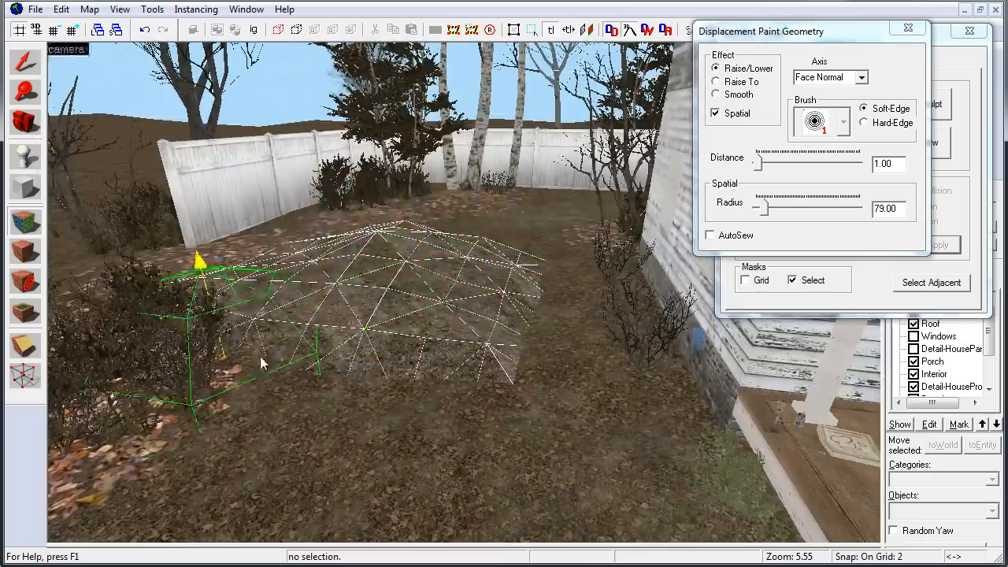
{"action": "key", "text": "z"}
{"action": "key", "text": "z"}
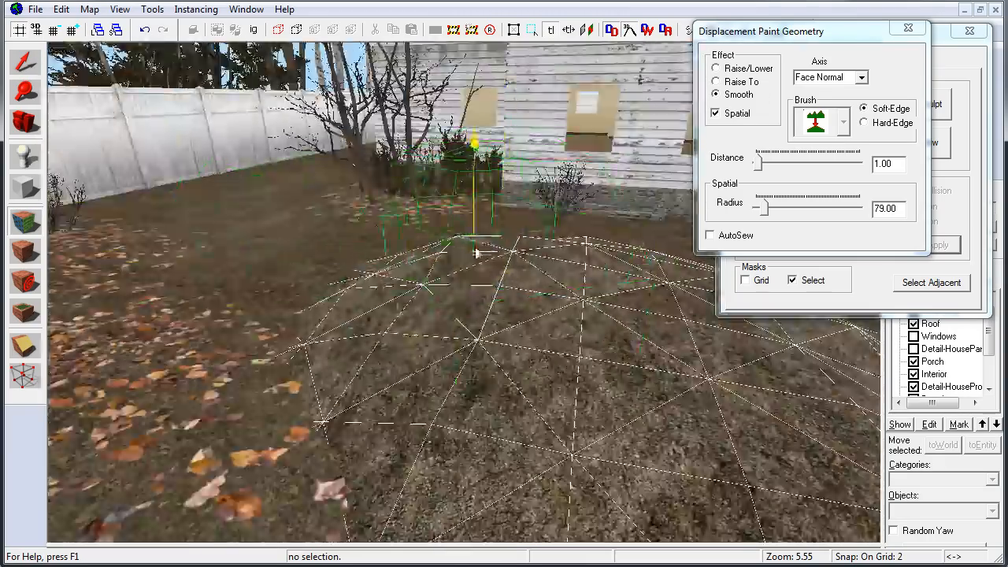
{"action": "key", "text": "z"}
{"action": "key", "text": "z"}
{"action": "key", "text": "z"}
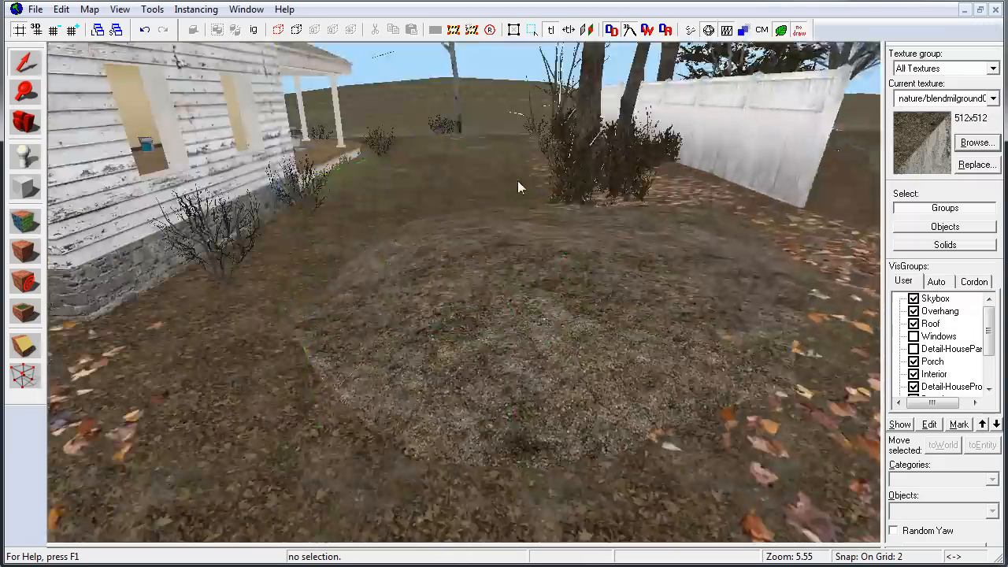
Add the mound's face to the brush faces of the leaves02 overlay beside it
{"action": "key", "text": "w"}
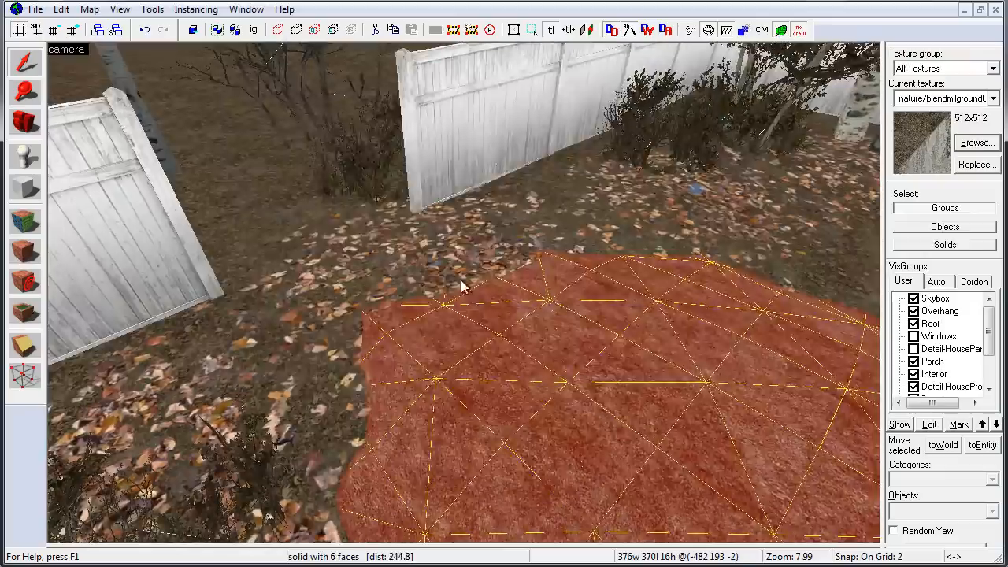
{"action": "key", "text": "alt+Return"}
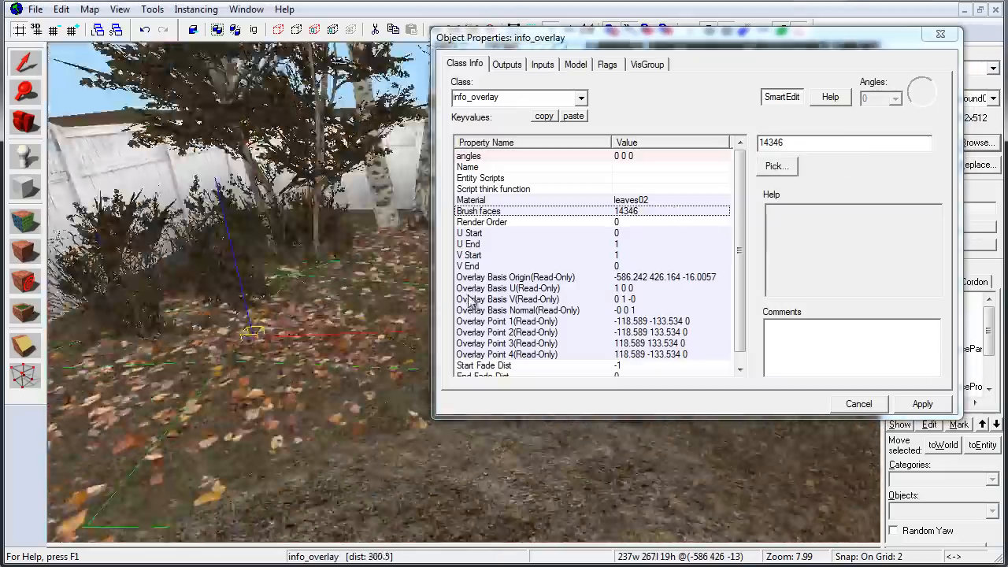
{"action": "left_click", "coordinate": [777, 166]}
{"action": "left_click", "coordinate": [382, 183], "text": "ctrl"}
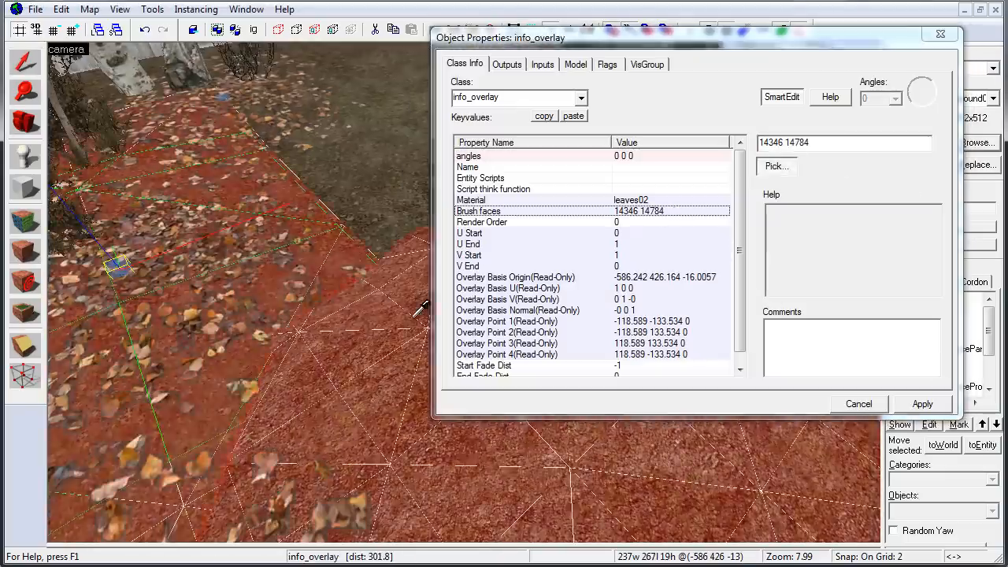
{"action": "key", "text": "z"}
{"action": "left_click", "coordinate": [238, 262]}
{"action": "key", "text": "z"}
{"action": "key", "text": "z"}
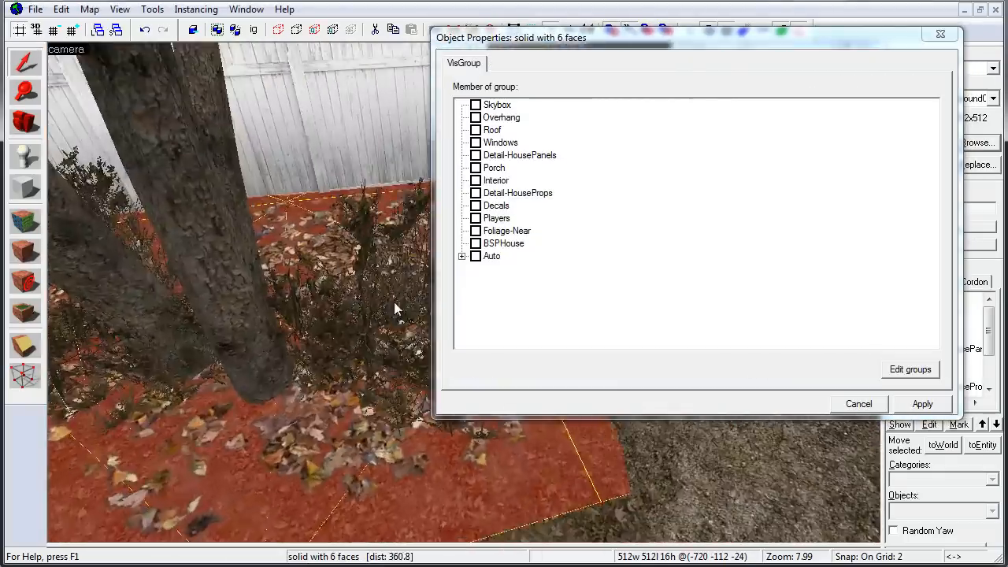
{"action": "key", "text": "Escape"}
{"action": "left_click", "coordinate": [197, 292]}
{"action": "key", "text": "z"}
{"action": "key", "text": "z"}
{"action": "key", "text": "z"}
{"action": "key", "text": "z"}
{"action": "left_click", "coordinate": [315, 259]}
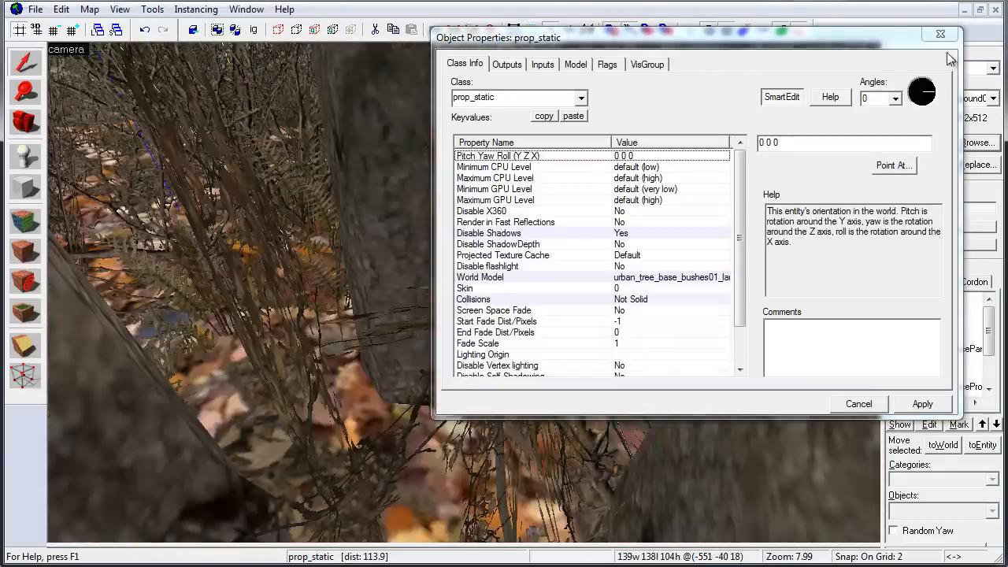
{"action": "left_click", "coordinate": [940, 33]}
Hide the Foliage-Near visgroup so that the leaf overlays under the bushes can be selected
{"action": "left_click_drag", "start_coordinate": [988, 330], "coordinate": [989, 359]}
{"action": "left_click", "coordinate": [913, 374]}
{"action": "key", "text": "z"}
{"action": "key", "text": "z"}
{"action": "left_click", "coordinate": [465, 296]}
{"action": "key", "text": "z"}
{"action": "key", "text": "z"}
Add another ground face to the milleaves overlay's brush faces and show the Foliage-Near visgroup again
{"action": "left_click", "coordinate": [507, 339]}
{"action": "key", "text": "alt+Return"}
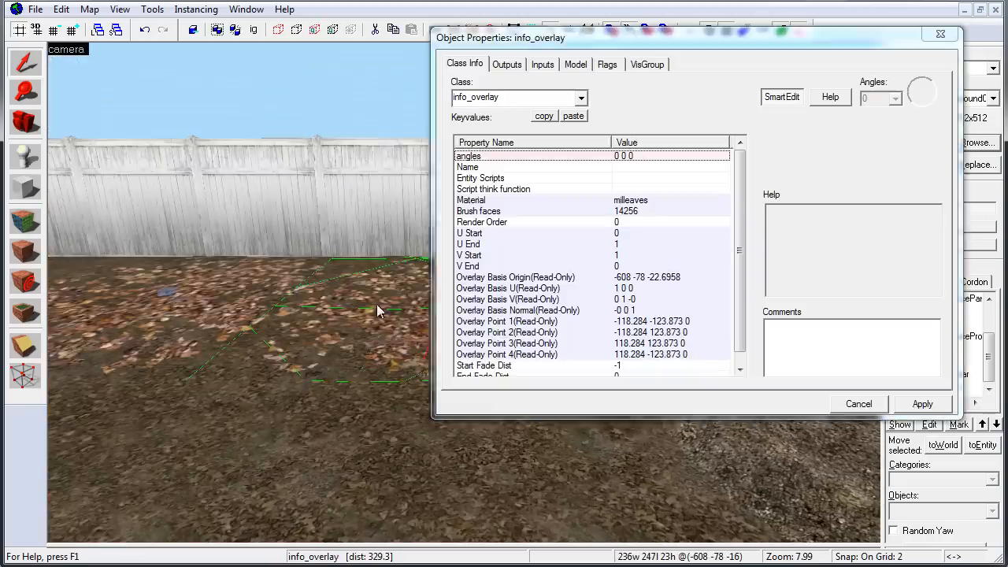
{"action": "left_click", "coordinate": [491, 209]}
{"action": "left_click", "coordinate": [777, 164]}
{"action": "left_click", "coordinate": [364, 265], "text": "ctrl"}
{"action": "left_click", "coordinate": [922, 403]}
{"action": "left_click", "coordinate": [951, 37]}
{"action": "left_click", "coordinate": [913, 374]}
{"action": "left_click", "coordinate": [520, 305]}
{"action": "key", "text": "z"}
{"action": "key", "text": "z"}
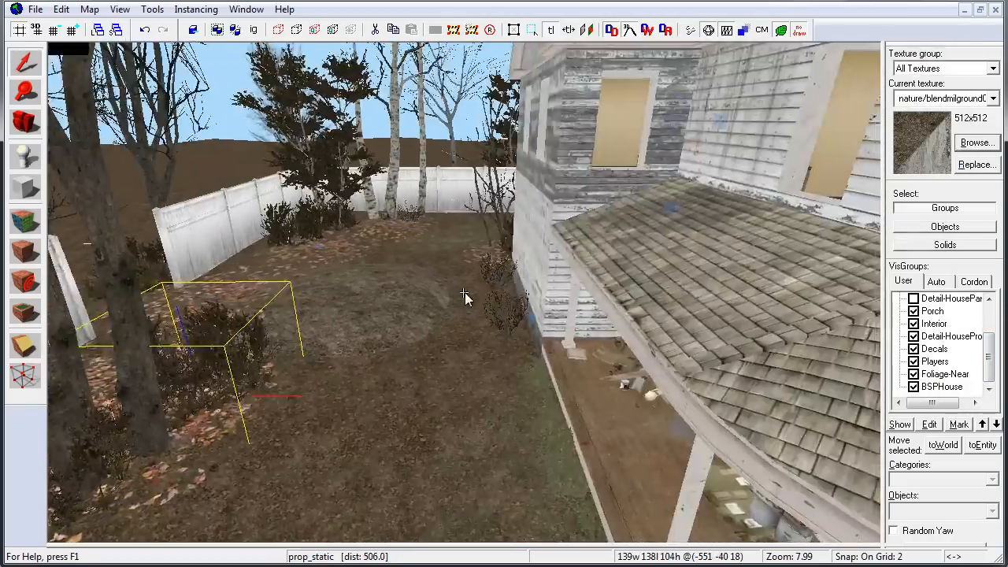
{"action": "key", "text": "z"}
{"action": "key", "text": "z"}
Paint alpha with a value of 25 on the two ground displacements next to the mound
{"action": "left_click", "coordinate": [28, 227]}
{"action": "left_click", "coordinate": [794, 60]}
{"action": "left_click", "coordinate": [635, 288], "text": "ctrl"}
{"action": "left_click", "coordinate": [567, 217], "text": "ctrl"}
{"action": "left_click", "coordinate": [844, 104]}
{"action": "key", "text": "z"}
{"action": "key", "text": "z"}
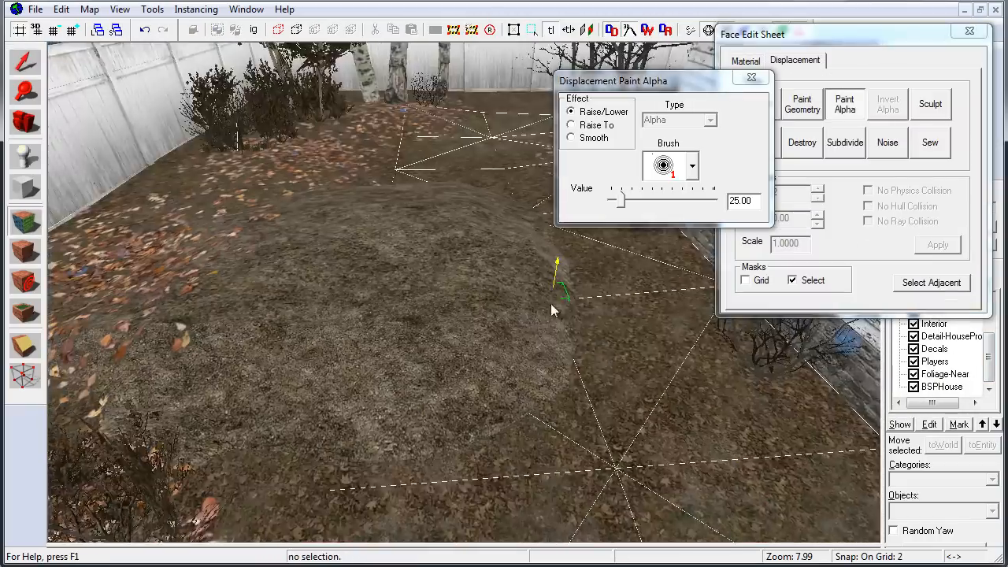
{"action": "key", "text": "z"}
{"action": "key", "text": "z"}
{"action": "left_click", "coordinate": [759, 81]}
{"action": "left_click", "coordinate": [974, 31]}
Duplicate a bush prop in the top view and place the copy near the mound
{"action": "key", "text": "z"}
{"action": "key", "text": "z"}
{"action": "left_click", "coordinate": [409, 303]}
{"action": "key", "text": "shift+z"}
{"action": "left_click_drag", "start_coordinate": [623, 126], "coordinate": [761, 79], "text": "shift"}
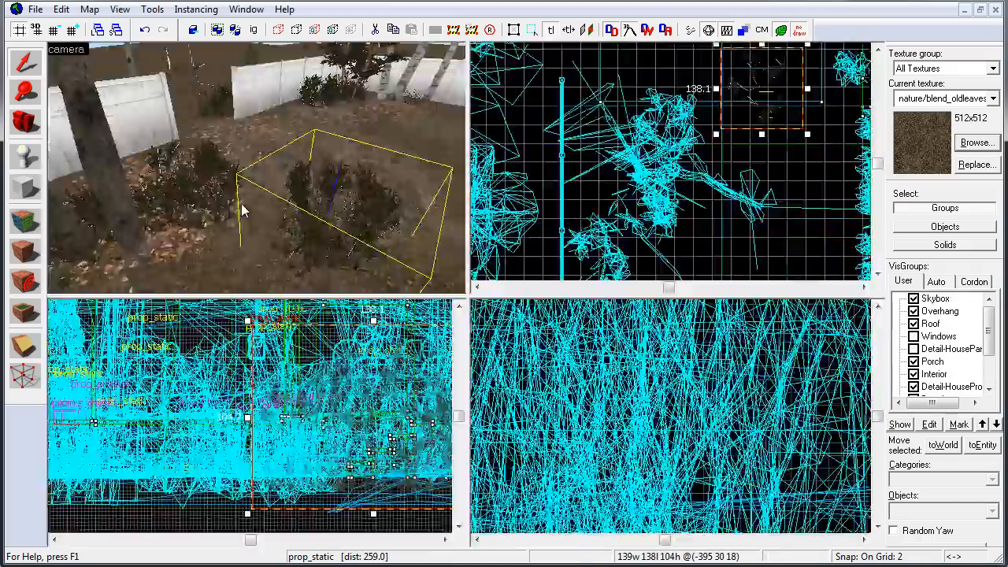
Change the copied prop's world model to props_junk/shovel01a.mdl, using the filter "shovel"
{"action": "key", "text": "shift+z"}
{"action": "key", "text": "alt+Return"}
{"action": "left_click", "coordinate": [647, 64]}
{"action": "left_click", "coordinate": [941, 35]}
{"action": "key", "text": "alt+Return"}
{"action": "left_click", "coordinate": [775, 164]}
{"action": "left_click", "coordinate": [315, 338]}
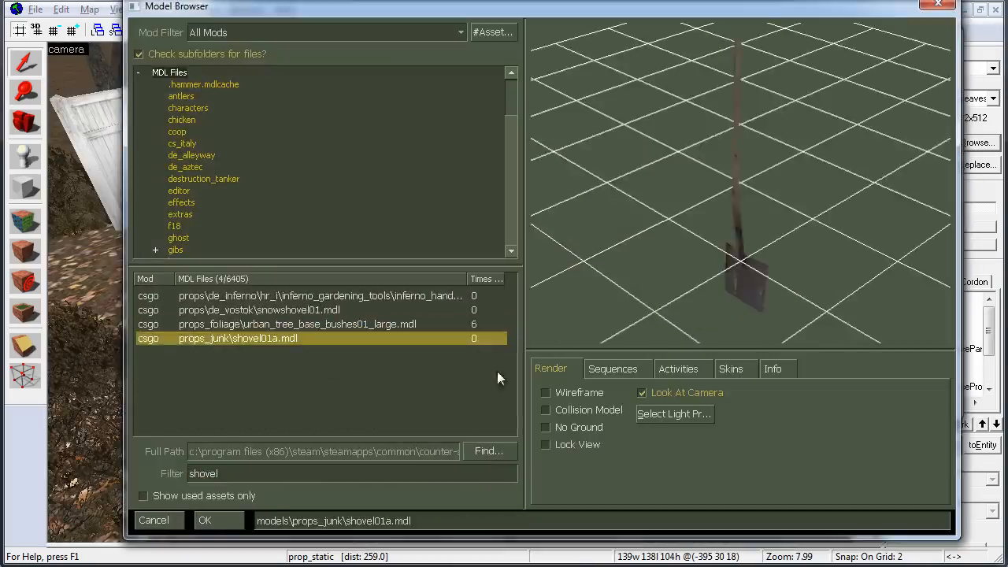
{"action": "left_click", "coordinate": [206, 520]}
{"action": "left_click", "coordinate": [922, 404]}
Check the shovel model's info in the model browser and close the prop's properties
{"action": "left_click", "coordinate": [775, 165]}
{"action": "left_click", "coordinate": [773, 368]}
{"action": "left_click", "coordinate": [206, 520]}
{"action": "left_click", "coordinate": [922, 404]}
{"action": "left_click", "coordinate": [940, 35]}
{"action": "key", "text": "z"}
{"action": "key", "text": "z"}
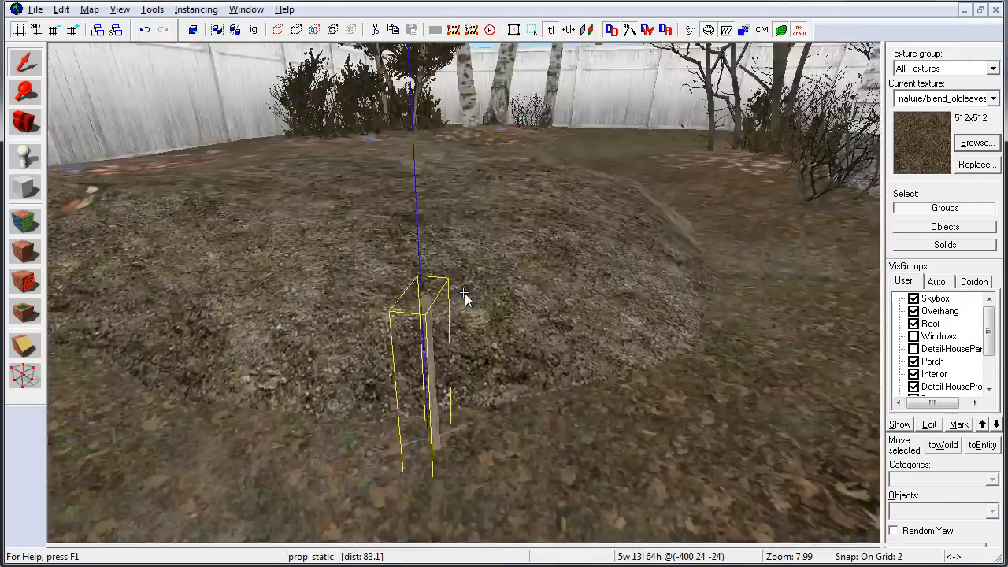
Move the shovel against the side of the mound and raise it so its blade meets the soil
{"action": "key", "text": "shift+z"}
{"action": "left_click_drag", "start_coordinate": [380, 469], "coordinate": [379, 383]}
{"action": "scroll", "coordinate": [772, 67], "scroll_direction": "up", "scroll_amount": 7}
{"action": "left_click_drag", "start_coordinate": [709, 179], "coordinate": [694, 148]}
{"action": "key", "text": "s"}
{"action": "key", "text": "z"}
{"action": "middle_click_drag", "start_coordinate": [438, 376], "coordinate": [318, 358]}
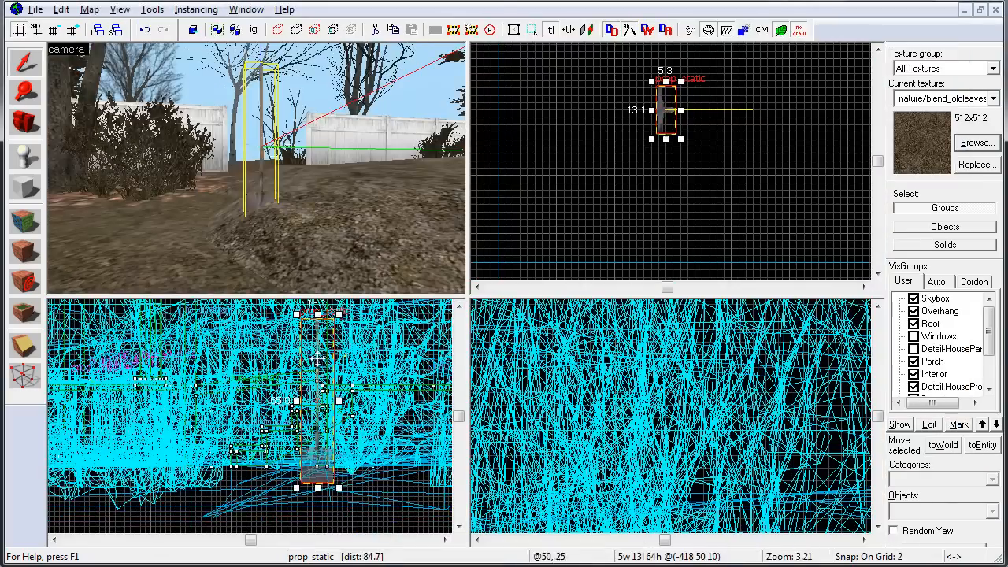
{"action": "left_click_drag", "start_coordinate": [318, 396], "coordinate": [304, 385]}
Rotate the shovel in the 2D views so that it leans at an angle in the mound's side
{"action": "key", "text": "ctrl+e"}
{"action": "left_click", "coordinate": [671, 162]}
{"action": "scroll", "coordinate": [703, 376], "scroll_direction": "down", "scroll_amount": 7}
{"action": "left_click_drag", "start_coordinate": [726, 330], "coordinate": [735, 348]}
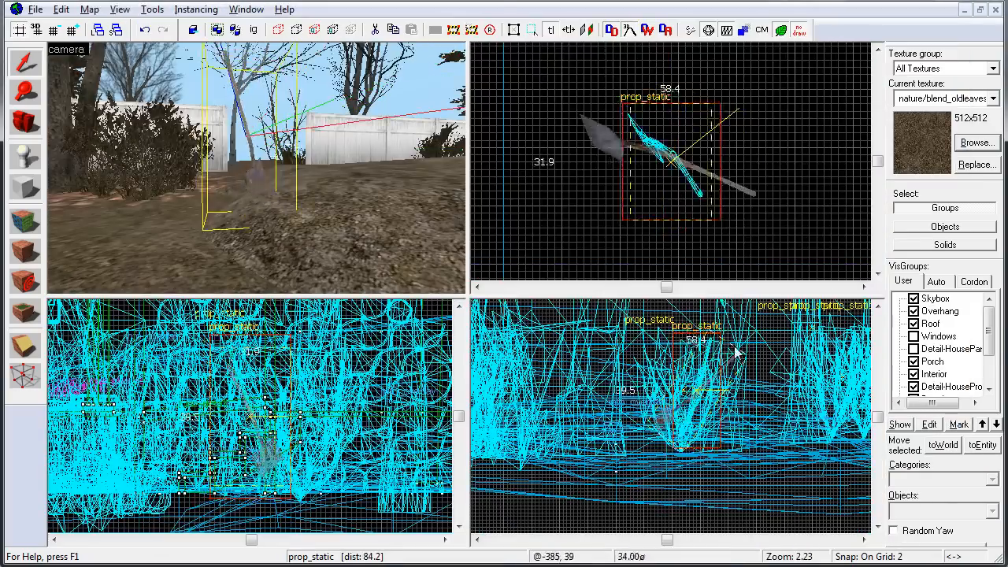
{"action": "key", "text": "shift+z"}
{"action": "key", "text": "z"}
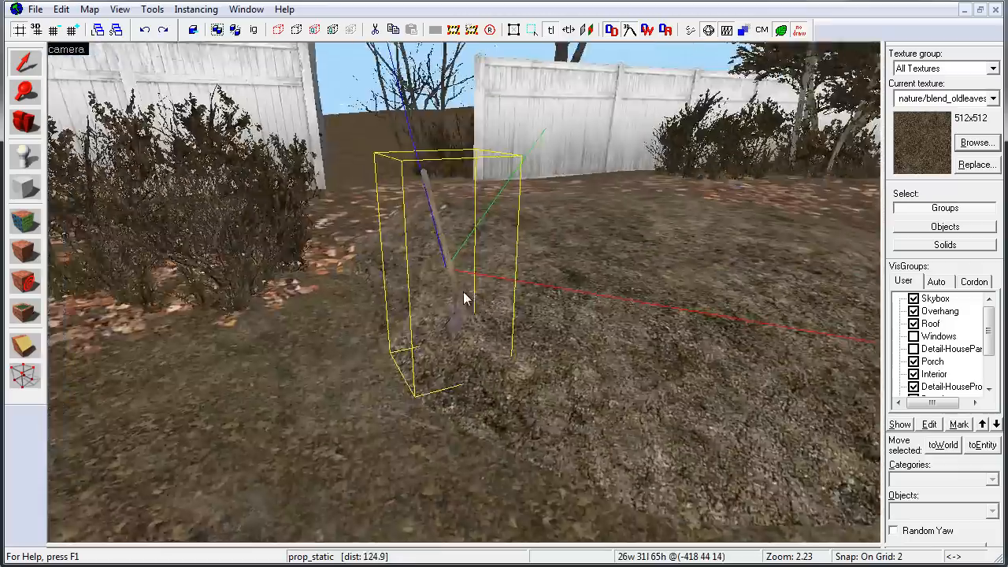
{"action": "key", "text": "Escape"}
Choose the decals/proddirta texture for a new overlay by filtering the textures for "decal"
{"action": "key", "text": "z"}
{"action": "left_click", "coordinate": [26, 313]}
{"action": "left_click", "coordinate": [977, 143]}
{"action": "type", "text": "decal"}
{"action": "scroll", "coordinate": [804, 237], "scroll_direction": "down", "scroll_amount": 10}
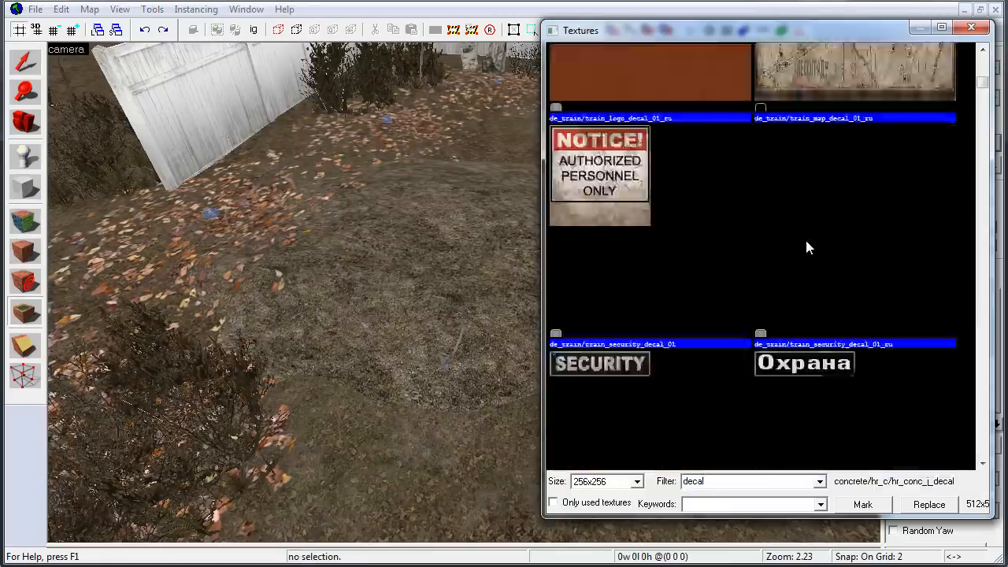
{"action": "double_click", "coordinate": [805, 237]}
{"action": "left_click", "coordinate": [977, 142]}
{"action": "double_click", "coordinate": [804, 237]}
Place a proddirta overlay on the mound
{"action": "left_click", "coordinate": [422, 289]}
{"action": "left_click", "coordinate": [25, 63]}
{"action": "key", "text": "Escape"}
{"action": "key", "text": "z"}
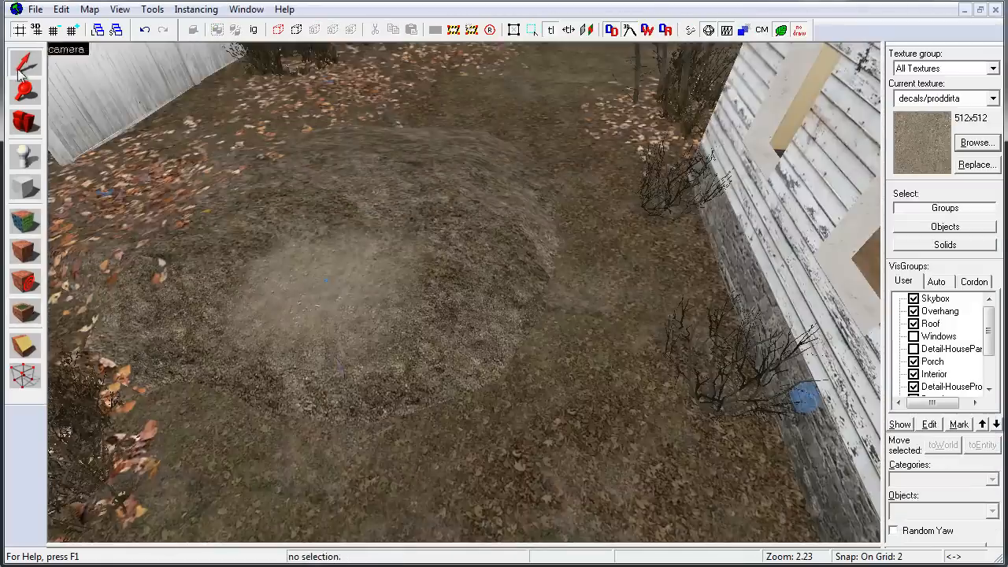
Adjust the mound's dirt overlay in the top view and deselect it
{"action": "key", "text": "z"}
{"action": "left_click", "coordinate": [331, 267]}
{"action": "key", "text": "shift+z"}
{"action": "key", "text": "shift+z"}
{"action": "left_click_drag", "start_coordinate": [330, 108], "coordinate": [252, 72]}
{"action": "key", "text": "shift+z"}
{"action": "key", "text": "shift+z"}
{"action": "key", "text": "Escape"}
{"action": "key", "text": "z"}
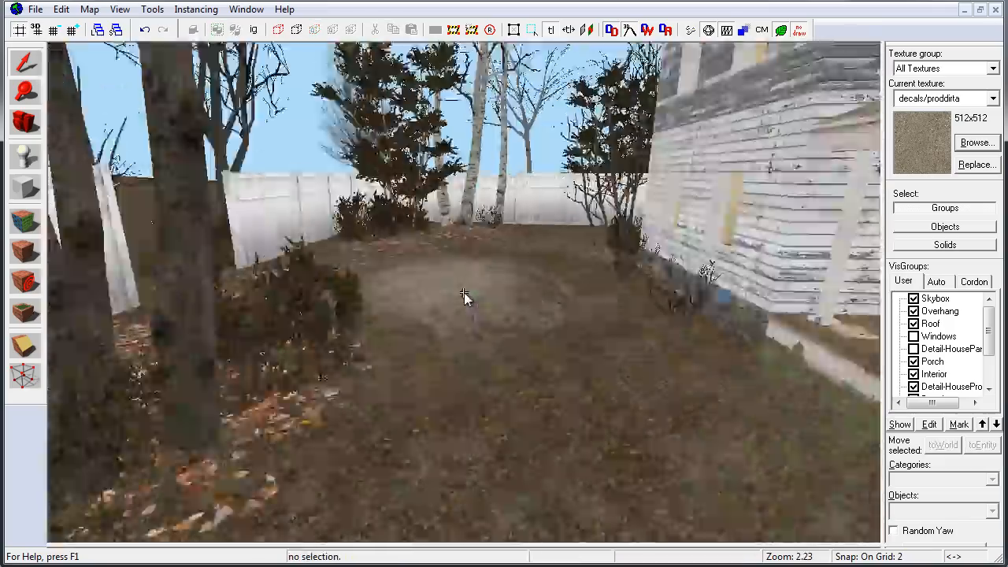
Place a proddirta overlay on the dirt path in front of the porch steps
{"action": "key", "text": "z"}
{"action": "left_click", "coordinate": [25, 313]}
{"action": "left_click", "coordinate": [449, 346]}
{"action": "key", "text": "z"}
{"action": "left_click", "coordinate": [25, 62]}
{"action": "key", "text": "z"}
Check the path overlay's material and assigned brush faces in its properties
{"action": "key", "text": "z"}
{"action": "double_click", "coordinate": [470, 263]}
{"action": "key", "text": "z"}
{"action": "key", "text": "z"}
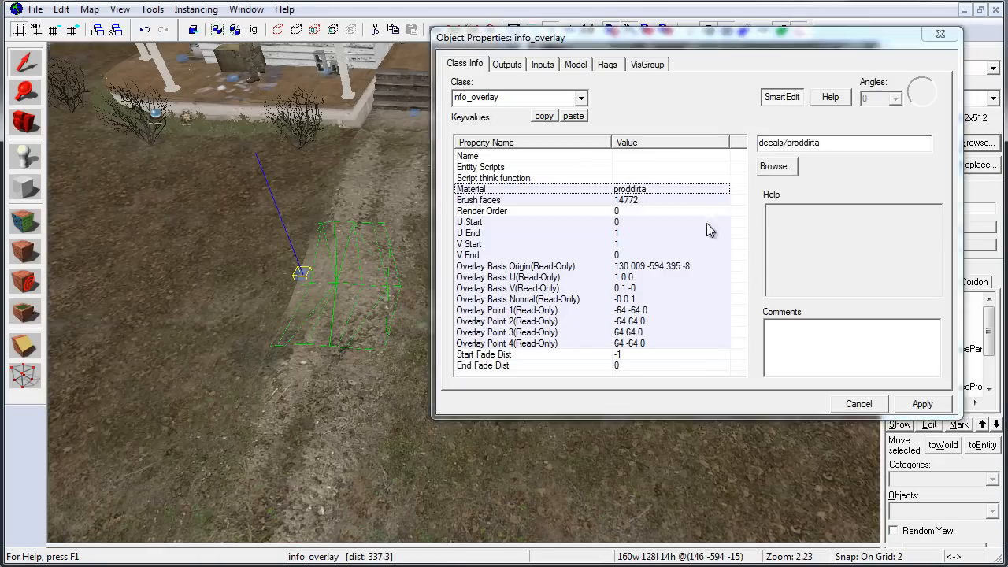
{"action": "left_click", "coordinate": [940, 34]}
{"action": "key", "text": "Escape"}
{"action": "key", "text": "z"}
{"action": "key", "text": "z"}
Rotate the path overlay counterclockwise in the top view to vary its direction along the path
{"action": "left_click", "coordinate": [475, 315]}
{"action": "key", "text": "shift+z"}
{"action": "key", "text": "shift+z"}
{"action": "left_click", "coordinate": [327, 311]}
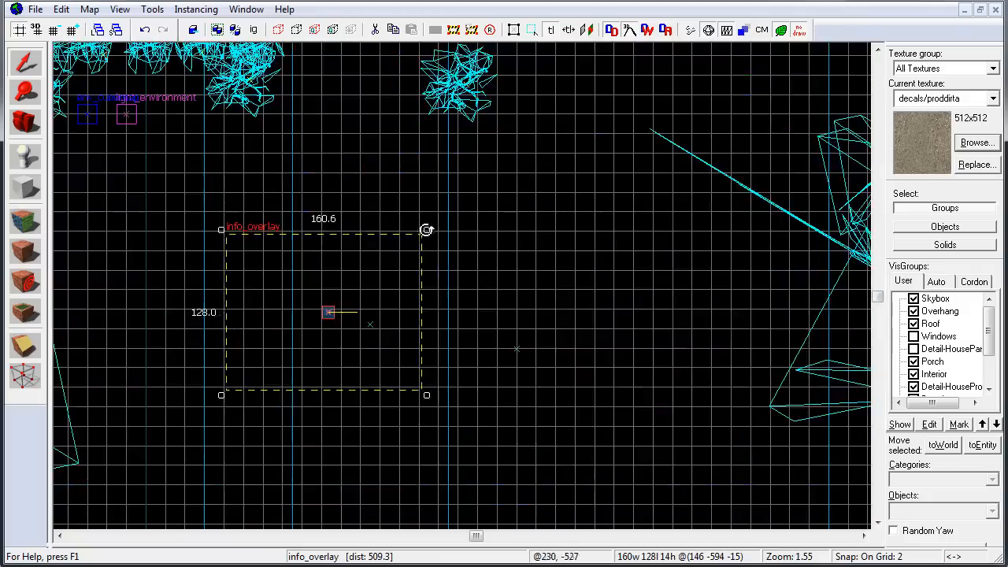
{"action": "left_click_drag", "start_coordinate": [425, 229], "coordinate": [224, 229]}
{"action": "key", "text": "shift+z"}
{"action": "key", "text": "shift+z"}
{"action": "key", "text": "Escape"}
{"action": "key", "text": "z"}
{"action": "key", "text": "z"}
{"action": "key", "text": "z"}
{"action": "key", "text": "z"}
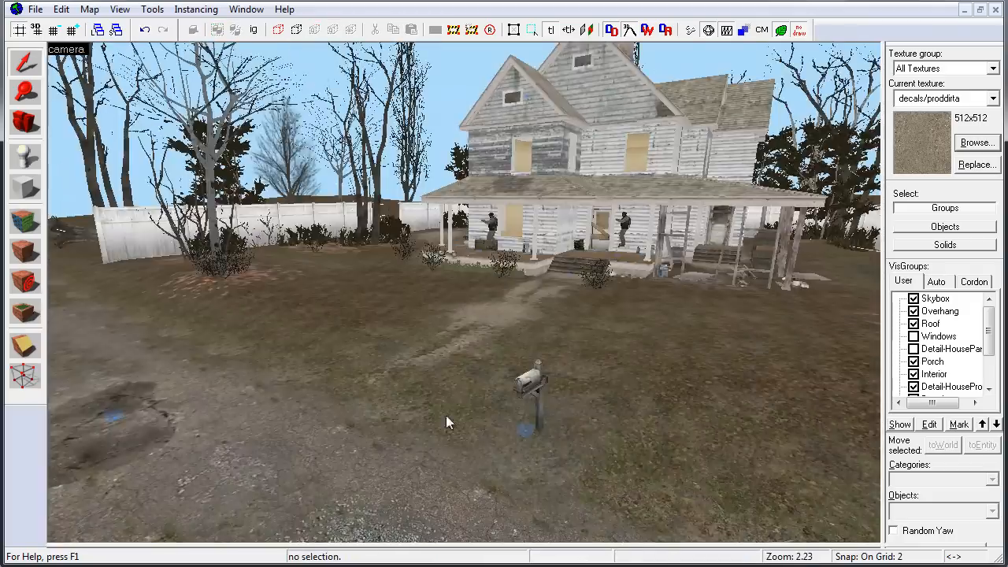
Place another proddirta overlay where the path meets the driveway near the mailbox
{"action": "left_click", "coordinate": [25, 313]}
{"action": "left_click", "coordinate": [383, 339]}
{"action": "left_click", "coordinate": [25, 62]}
{"action": "key", "text": "z"}
{"action": "key", "text": "z"}
Add the adjoining ground face to the brush faces of the overlay near the mailbox and close its properties
{"action": "double_click", "coordinate": [448, 341]}
{"action": "key", "text": "z"}
{"action": "key", "text": "z"}
{"action": "left_click", "coordinate": [775, 167]}
{"action": "left_click", "coordinate": [331, 346], "text": "ctrl"}
{"action": "left_click", "coordinate": [922, 404]}
{"action": "left_click", "coordinate": [941, 34]}
{"action": "key", "text": "Escape"}
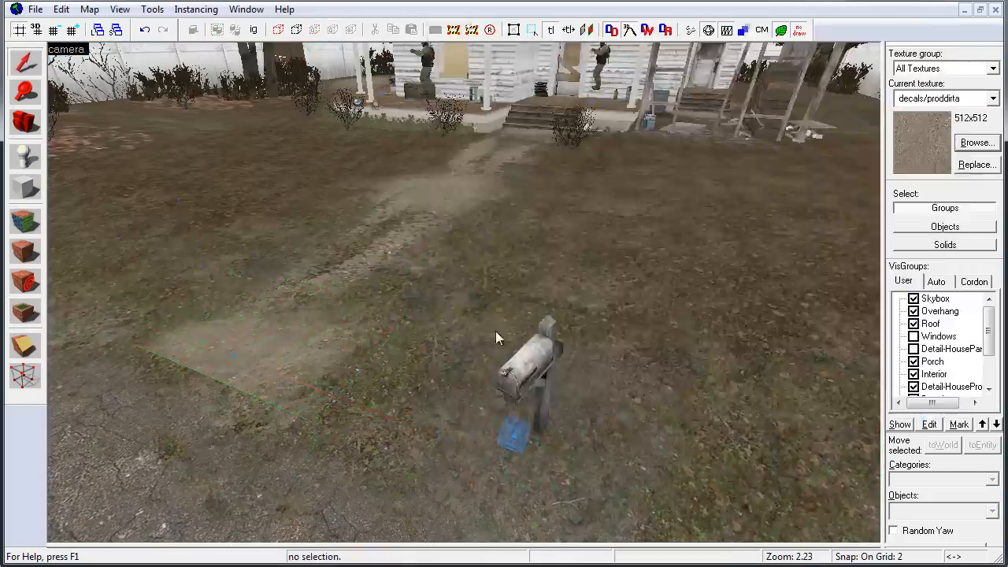
{"action": "double_click", "coordinate": [466, 294]}
{"action": "left_click", "coordinate": [940, 34]}
{"action": "key", "text": "Escape"}
{"action": "key", "text": "z"}
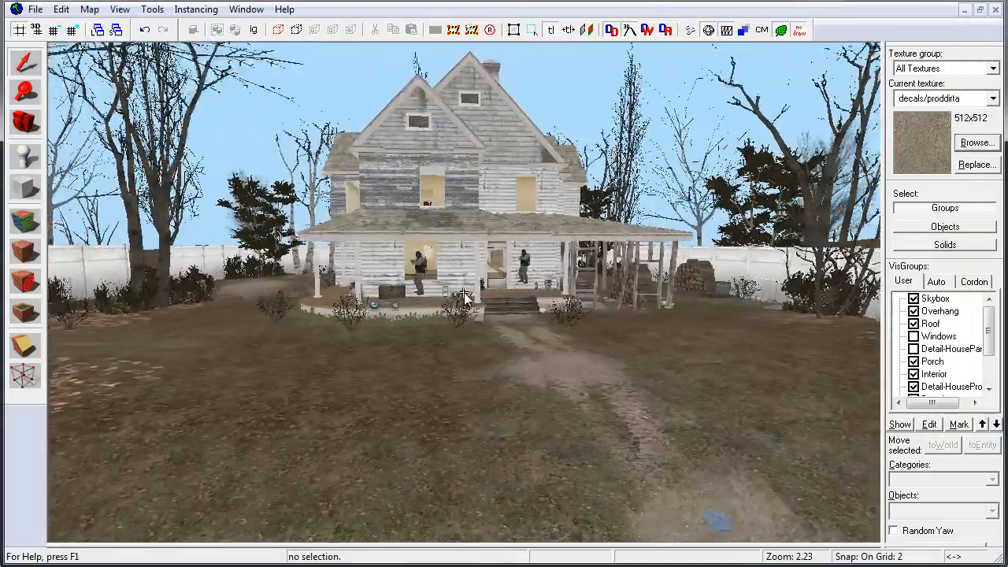
Change the model of the shrub prop beside the dirt mound to props_junk/wheebarrow01a.mdl and close its properties
{"action": "key", "text": "z"}
{"action": "key", "text": "z"}
{"action": "key", "text": "z"}
{"action": "key", "text": "shift+z"}
{"action": "left_click", "coordinate": [236, 124]}
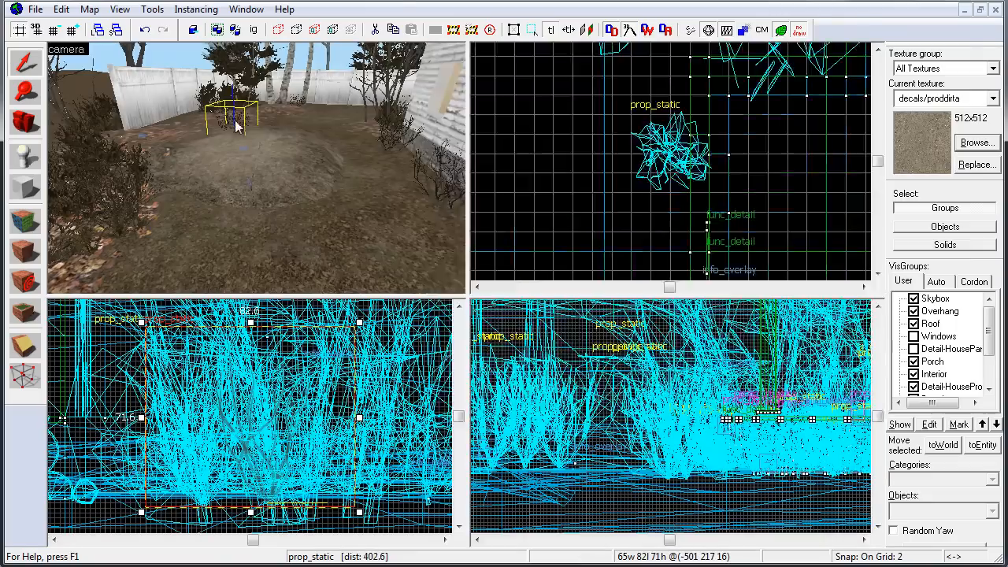
{"action": "double_click", "coordinate": [237, 124]}
{"action": "left_click", "coordinate": [647, 64]}
{"action": "left_click", "coordinate": [941, 34]}
{"action": "key", "text": "shift+z"}
{"action": "key", "text": "z"}
{"action": "key", "text": "z"}
{"action": "key", "text": "alt+Return"}
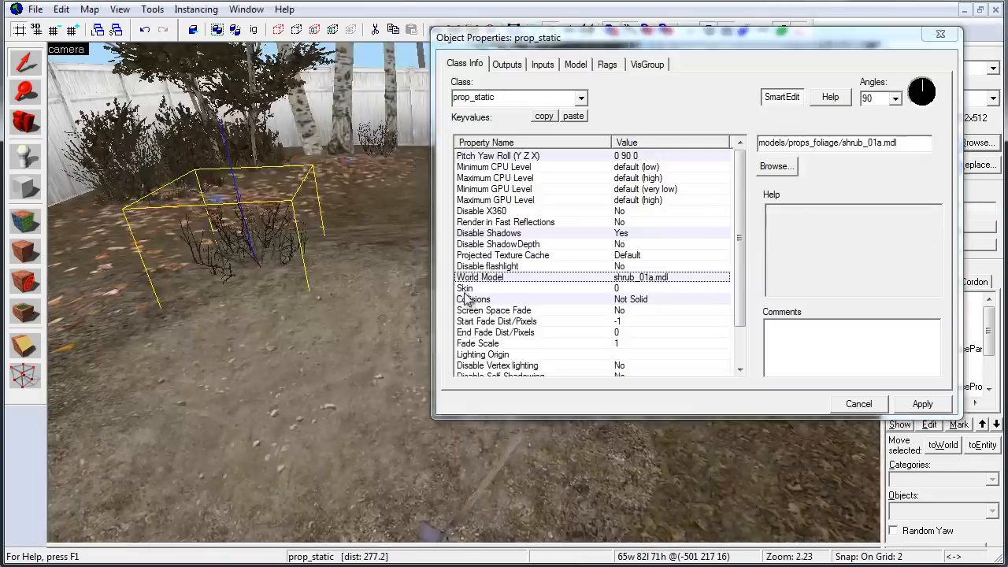
{"action": "left_click", "coordinate": [775, 167]}
{"action": "type", "text": "wheel"}
{"action": "key", "text": "Down"}
{"action": "key", "text": "Down"}
{"action": "key", "text": "Down"}
{"action": "key", "text": "Down"}
{"action": "key", "text": "Down"}
{"action": "key", "text": "BackSpace"}
{"action": "key", "text": "BackSpace"}
{"action": "key", "text": "BackSpace"}
{"action": "key", "text": "BackSpace"}
{"action": "key", "text": "BackSpace"}
{"action": "type", "text": "barro"}
{"action": "key", "text": "Down"}
{"action": "key", "text": "Return"}
{"action": "left_click", "coordinate": [923, 403]}
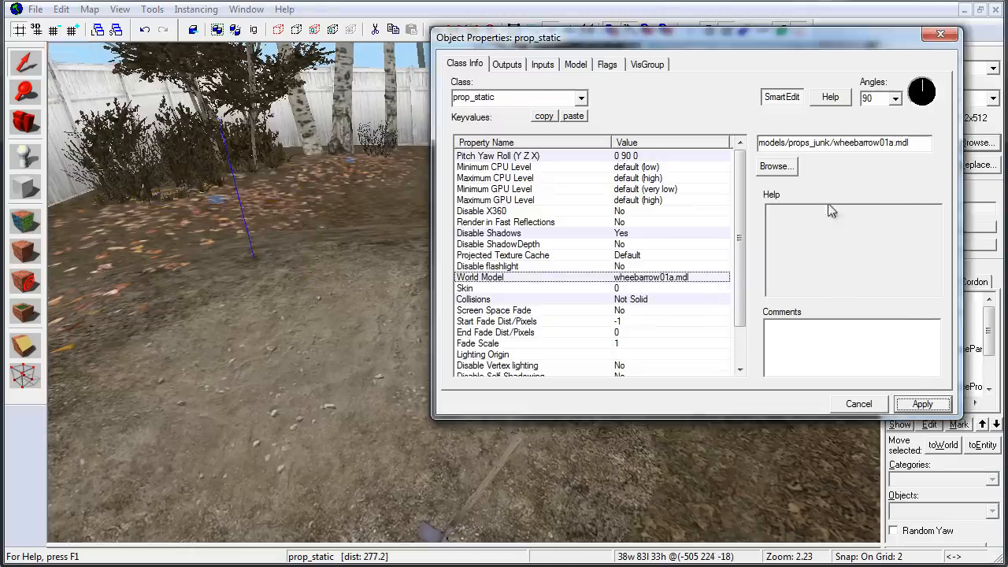
{"action": "left_click", "coordinate": [941, 34]}
Turn the wheelbarrow upside down and move it onto the edge of the dirt mound
{"action": "key", "text": "shift+z"}
{"action": "left_click_drag", "start_coordinate": [292, 390], "coordinate": [315, 374]}
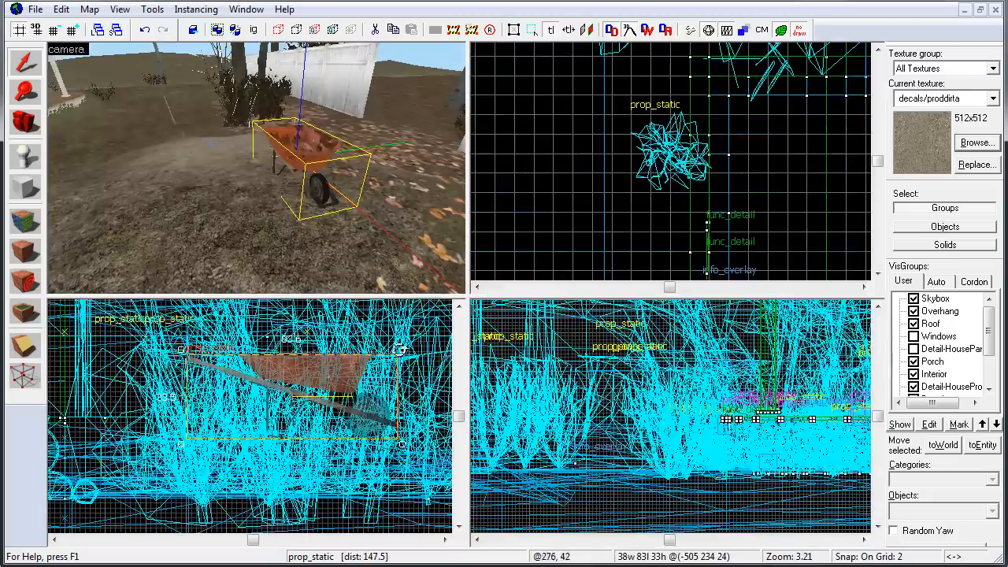
{"action": "key", "text": "z"}
{"action": "key", "text": "ctrl+e"}
{"action": "key", "text": "z"}
{"action": "left_click_drag", "start_coordinate": [685, 131], "coordinate": [684, 92]}
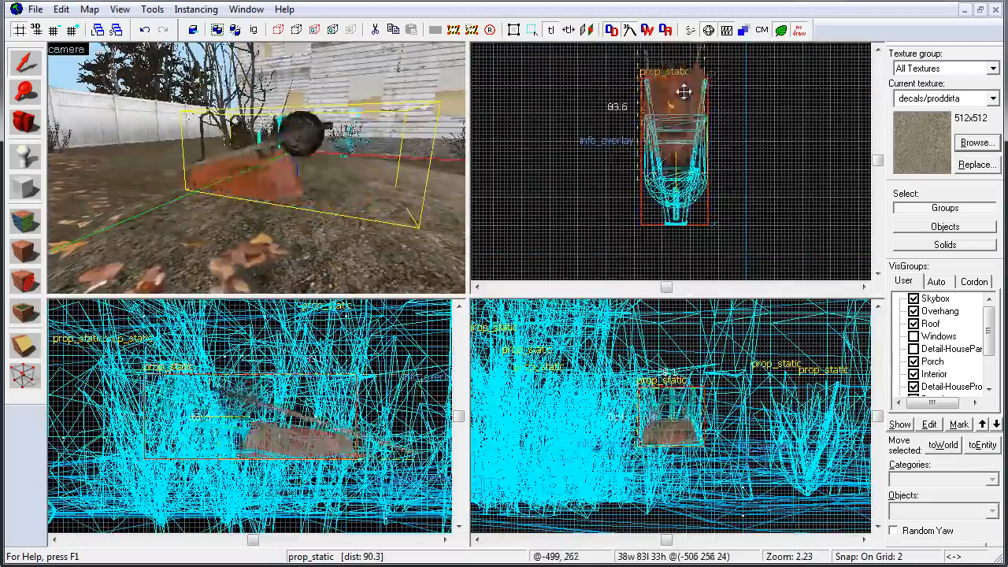
{"action": "key", "text": "z"}
Rotate the overturned wheelbarrow to a diagonal angle in the top view and check how it sits on the mound
{"action": "left_click", "coordinate": [625, 194]}
{"action": "left_click", "coordinate": [625, 194]}
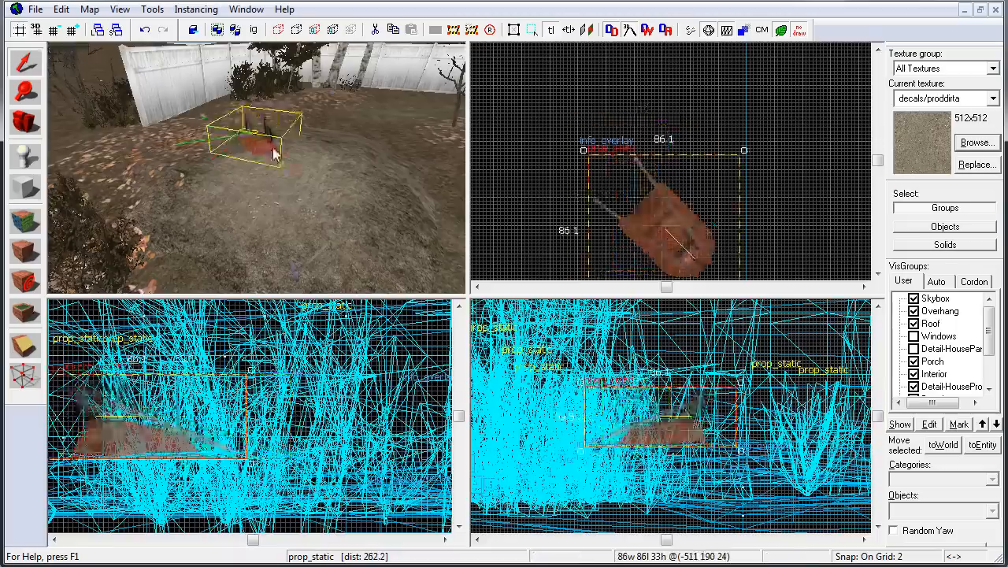
{"action": "key", "text": "Escape"}
{"action": "key", "text": "shift+z"}
{"action": "key", "text": "z"}
{"action": "left_click", "coordinate": [467, 296]}
{"action": "key", "text": "shift+z"}
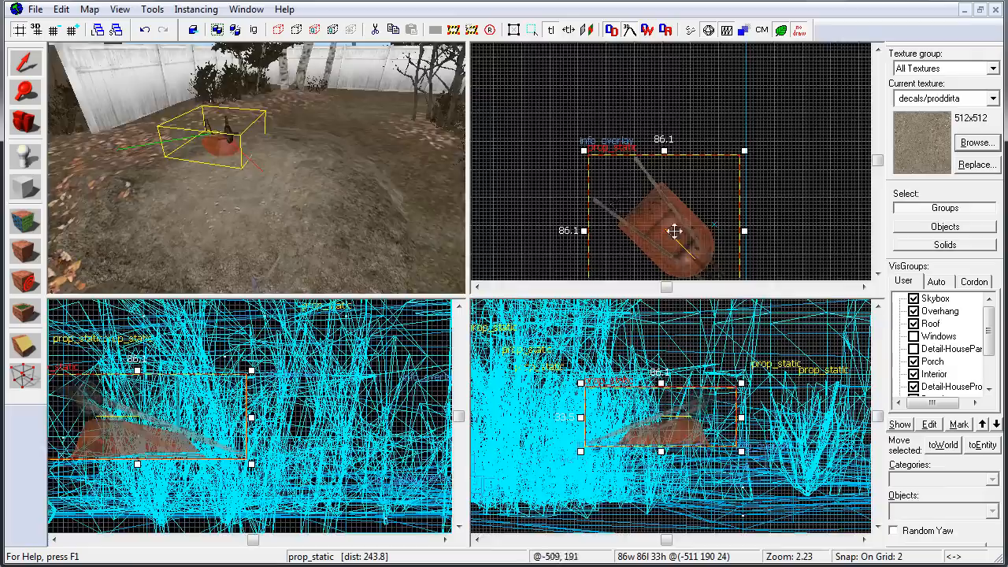
Duplicate the wheelbarrow and change the copy's model to props_debris/floor_rubble1.mdl
{"action": "left_click_drag", "start_coordinate": [674, 231], "coordinate": [836, 144], "text": "shift"}
{"action": "key", "text": "shift+z"}
{"action": "double_click", "coordinate": [569, 230]}
{"action": "left_click", "coordinate": [776, 146]}
{"action": "left_click", "coordinate": [357, 469]}
{"action": "type", "text": "rub"}
{"action": "left_click", "coordinate": [310, 340]}
{"action": "left_click", "coordinate": [263, 369]}
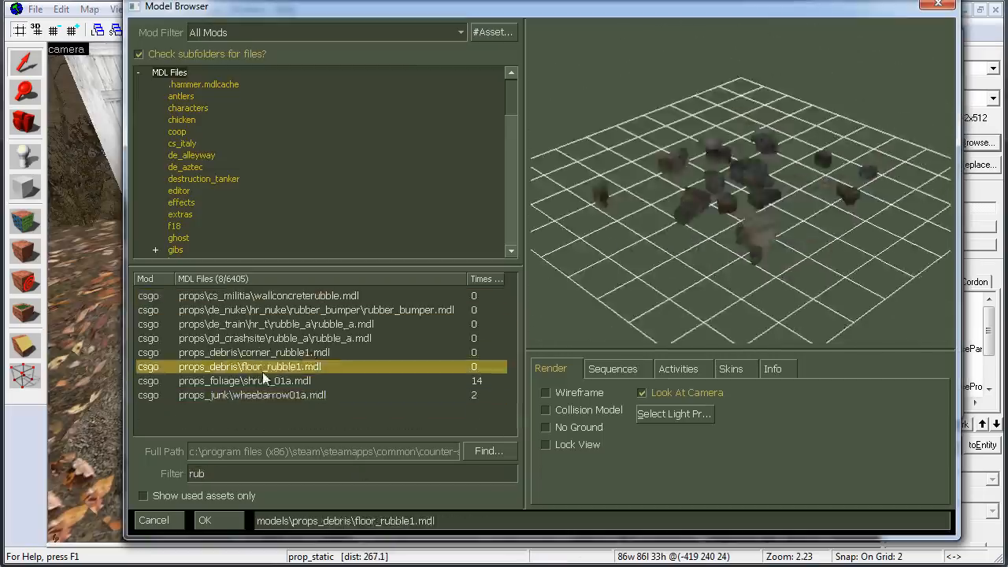
{"action": "left_click", "coordinate": [208, 521]}
{"action": "left_click", "coordinate": [947, 31]}
Move the rubble prop onto the dirt mound in front of the overturned wheelbarrow
{"action": "key", "text": "shift+z"}
{"action": "left_click_drag", "start_coordinate": [778, 87], "coordinate": [734, 238]}
{"action": "key", "text": "shift+z"}
{"action": "key", "text": "z"}
{"action": "key", "text": "z"}
{"action": "key", "text": "shift+z"}
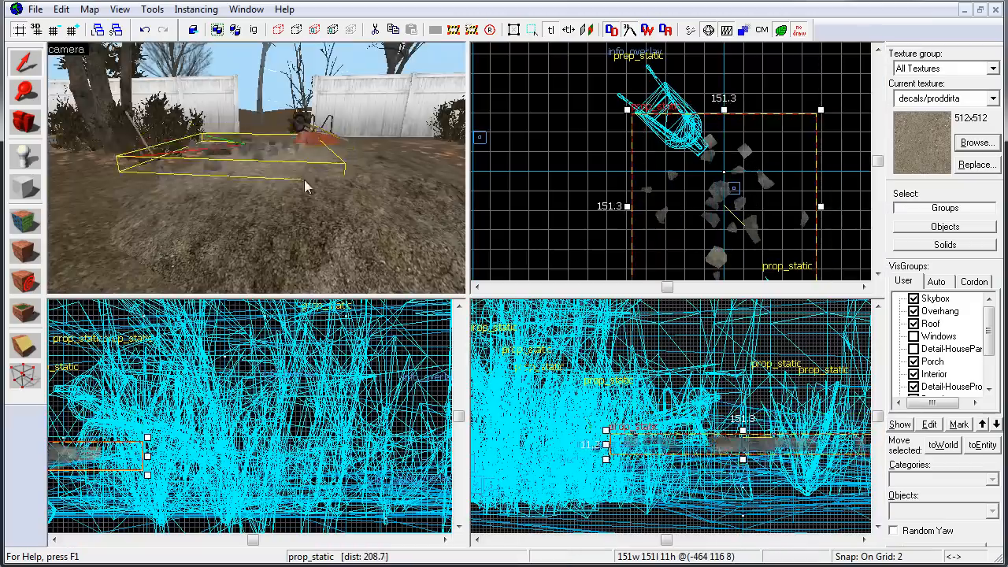
{"action": "key", "text": "z"}
{"action": "key", "text": "w"}
{"action": "key", "text": "z"}
Hide the Foliage-Near visgroup and tilt the rubble prop to follow the mound's slope
{"action": "middle_click_drag", "start_coordinate": [835, 437], "coordinate": [649, 405]}
{"action": "left_click", "coordinate": [670, 405]}
{"action": "middle_click_drag", "start_coordinate": [158, 457], "coordinate": [342, 373]}
{"action": "scroll", "coordinate": [934, 386], "scroll_direction": "down", "scroll_amount": 2}
{"action": "left_click", "coordinate": [913, 374]}
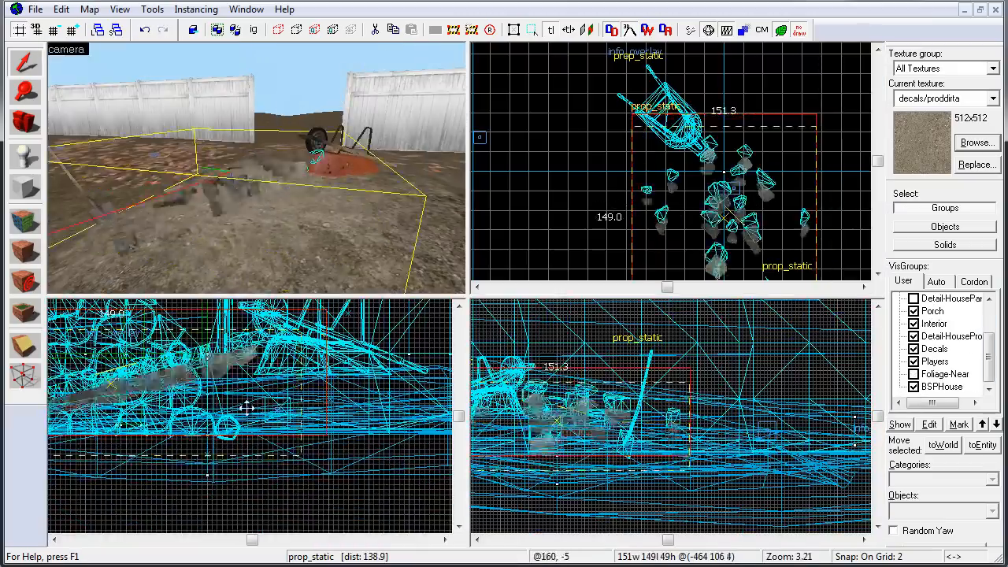
Duplicate the tilted rubble prop and place the copy on the other side of the wheelbarrow in the top view
{"action": "key", "text": "shift+z"}
{"action": "key", "text": "z"}
{"action": "key", "text": "shift+z"}
{"action": "key", "text": "shift+z"}
{"action": "left_click_drag", "start_coordinate": [557, 357], "coordinate": [614, 128], "text": "shift"}
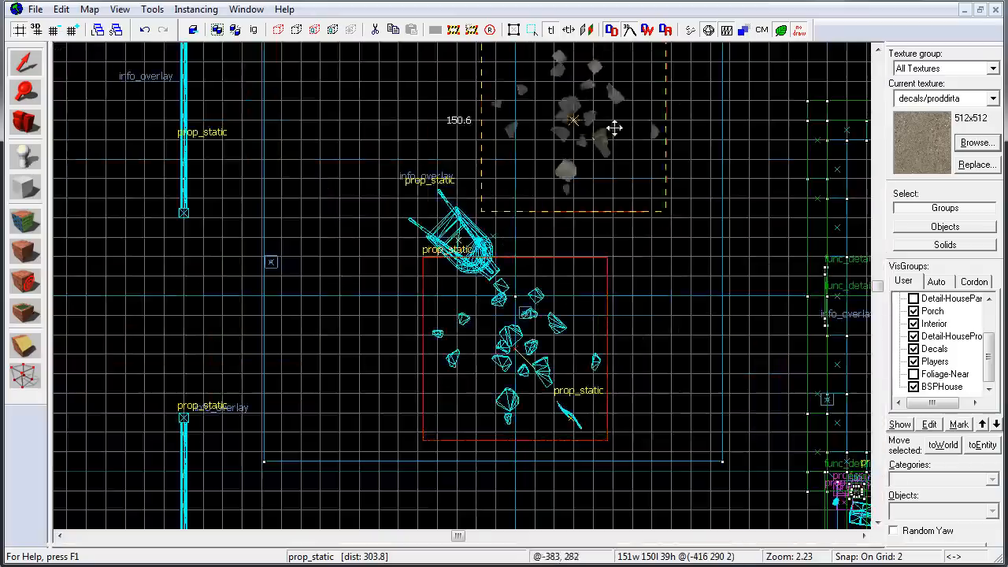
Adjust the copied rubble's tilt and height in the side views to fit that side of the mound
{"action": "key", "text": "shift+z"}
{"action": "key", "text": "z"}
{"action": "middle_click_drag", "start_coordinate": [441, 358], "coordinate": [55, 374]}
{"action": "left_click_drag", "start_coordinate": [306, 359], "coordinate": [320, 376]}
{"action": "left_click_drag", "start_coordinate": [683, 424], "coordinate": [652, 431]}
{"action": "middle_click_drag", "start_coordinate": [670, 118], "coordinate": [637, 239]}
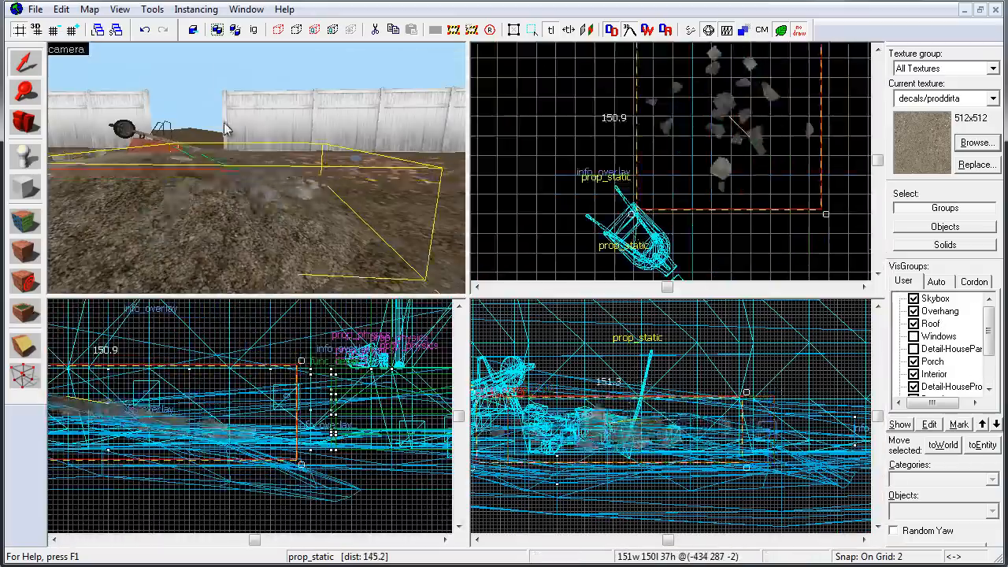
Shift the copied rubble slightly sideways in the top view and check its stones against the ground
{"action": "key", "text": "shift+z"}
{"action": "key", "text": "z"}
{"action": "key", "text": "shift+z"}
{"action": "left_click_drag", "start_coordinate": [725, 142], "coordinate": [708, 141]}
{"action": "key", "text": "shift+z"}
{"action": "key", "text": "z"}
{"action": "key", "text": "z"}
{"action": "key", "text": "shift+z"}
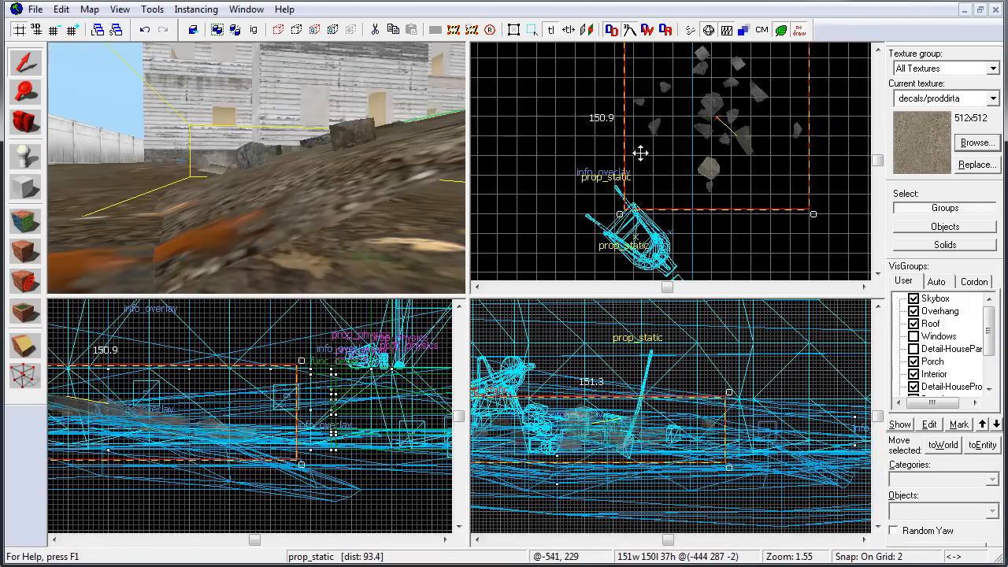
Raise the copied rubble slightly and fine-tune its tilt and position so its stones rest on the mound's surface
{"action": "key", "text": "z"}
{"action": "left_click_drag", "start_coordinate": [685, 411], "coordinate": [685, 406]}
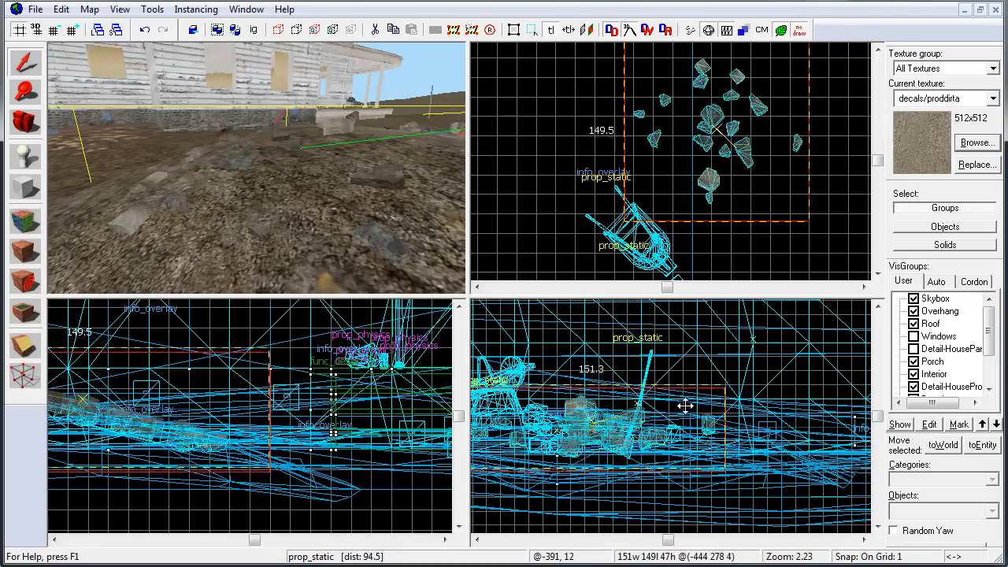
{"action": "key", "text": "z"}
{"action": "key", "text": "z"}
{"action": "left_click_drag", "start_coordinate": [687, 145], "coordinate": [678, 145]}
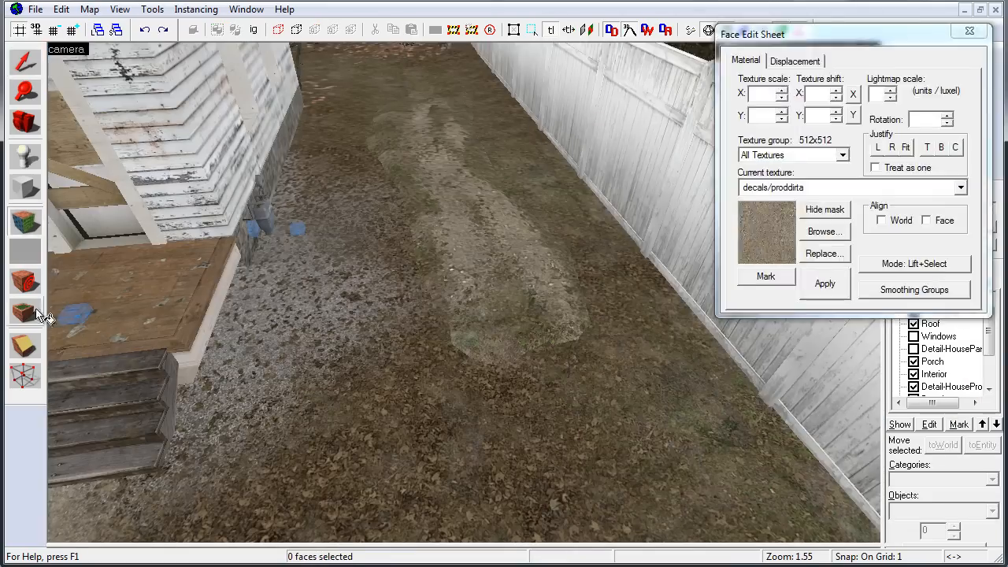
Switch from face editing to the Overlay tool by the dirt path beside the back porch
{"action": "left_click", "coordinate": [37, 313]}
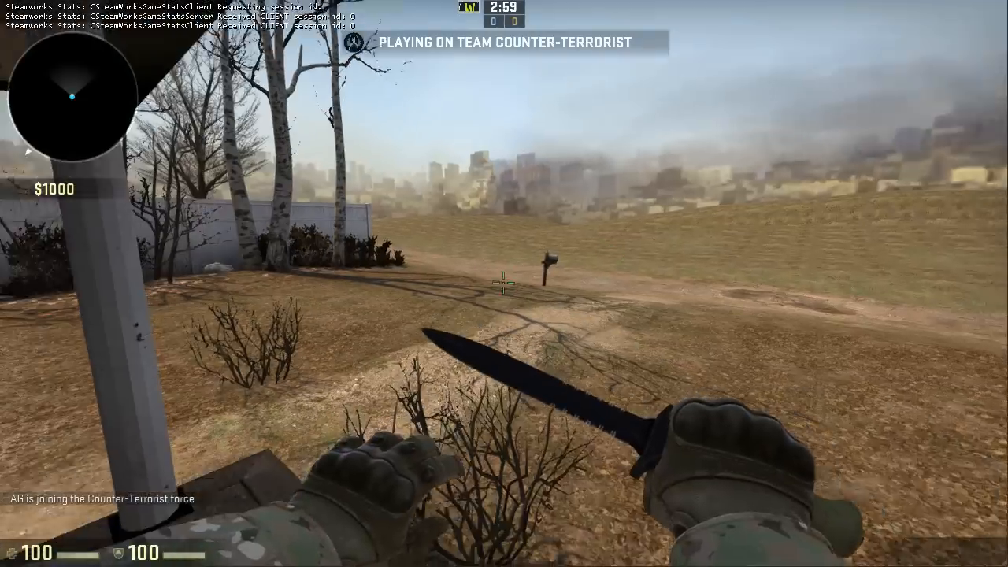
Walk through the map in Counter-Strike: Global Offensive, examining the blended dirt path between the front porch and the mailbox
{"action": "key", "text": "w"}
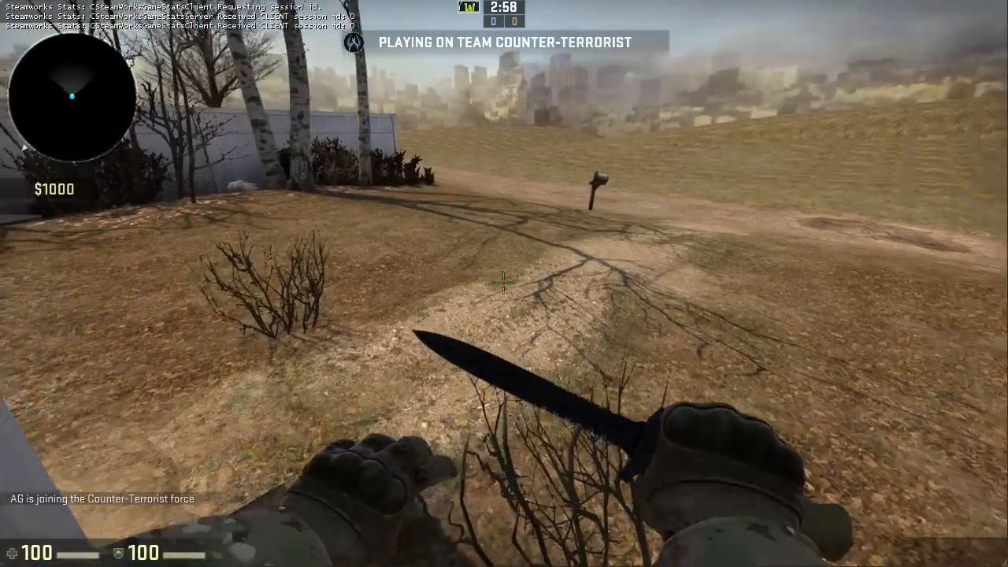
{"action": "key", "text": "d"}
{"action": "key", "text": "s"}
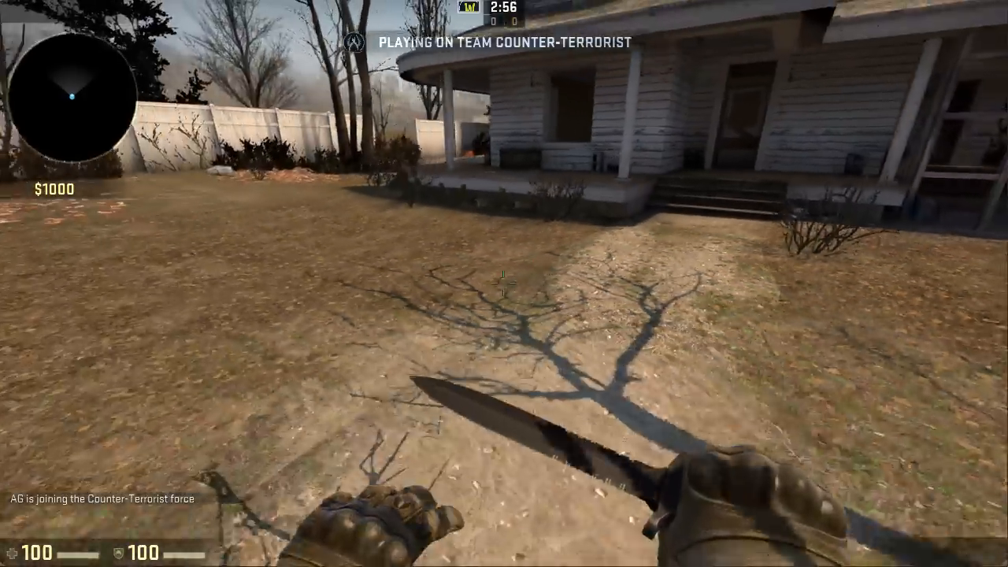
{"action": "key", "text": "s"}
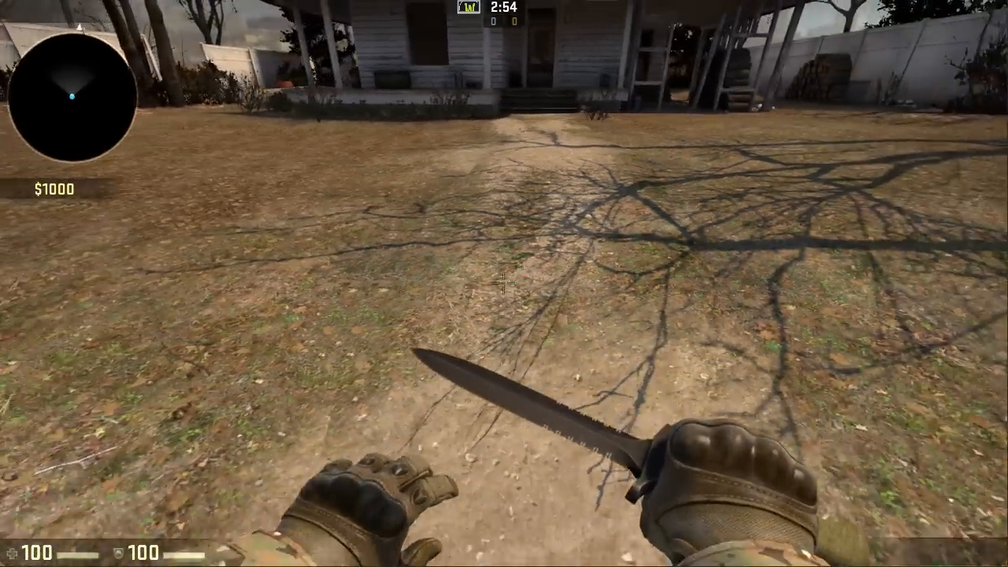
{"action": "key", "text": "w"}
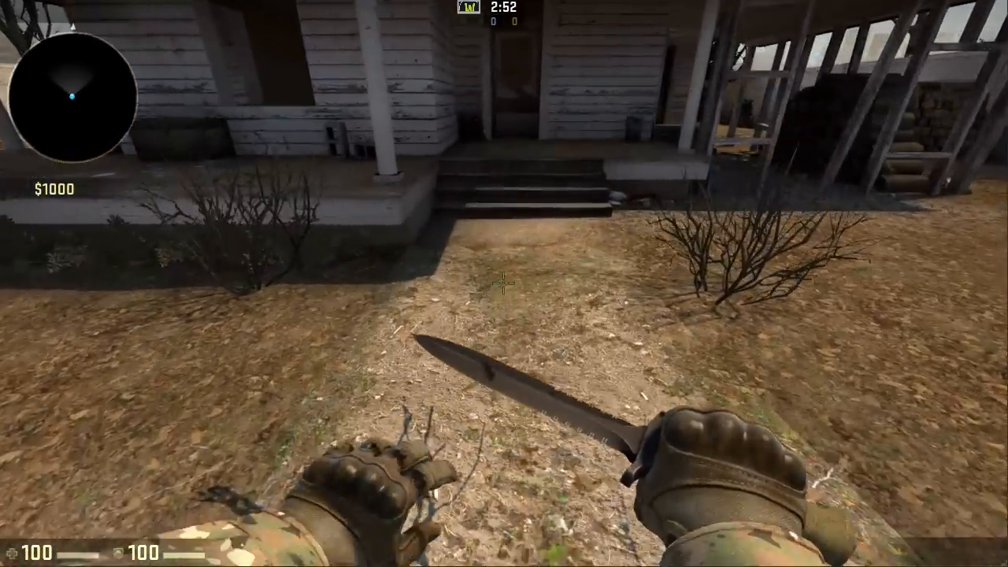
{"action": "key", "text": "d"}
{"action": "key", "text": "a"}
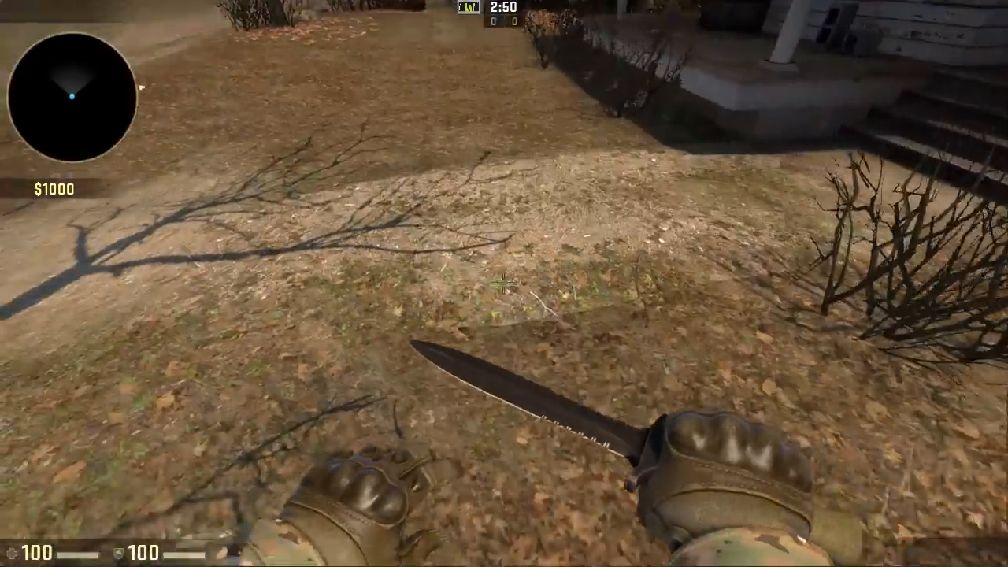
{"action": "key", "text": "a"}
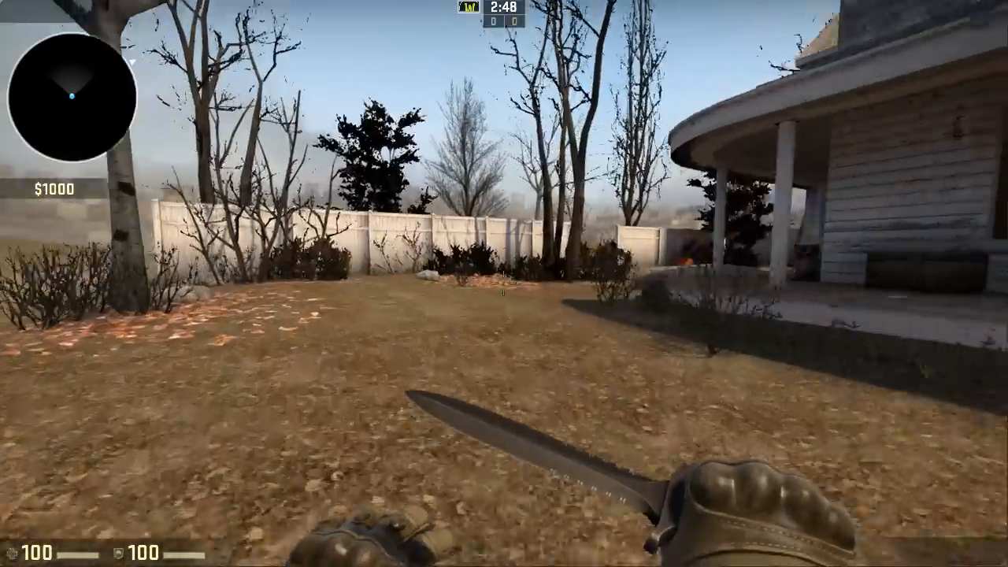
Walk along the side fence to examine the foliage, leaf patches and the dirt mound with its wheelbarrow and rubble
{"action": "key", "text": "w"}
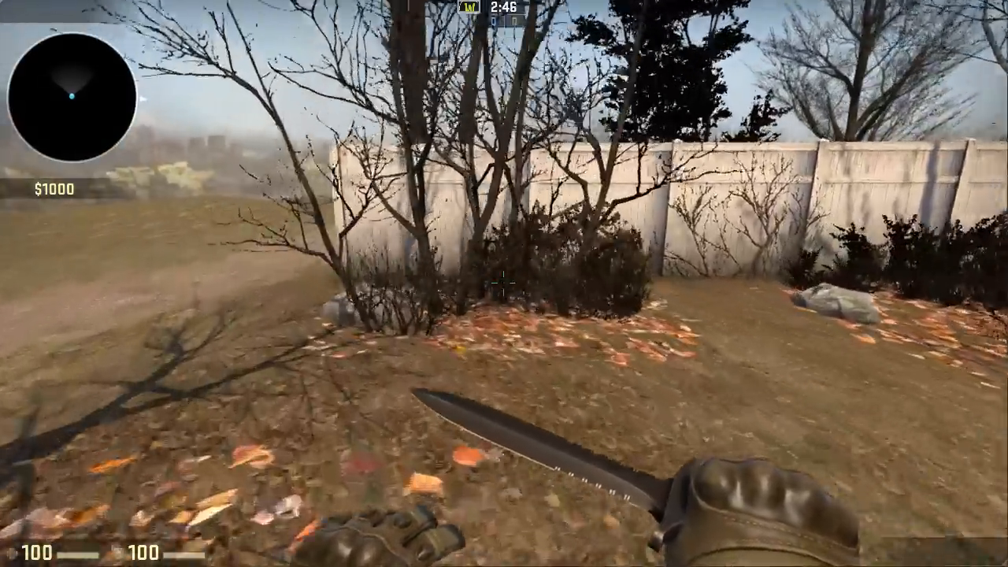
{"action": "key", "text": "w"}
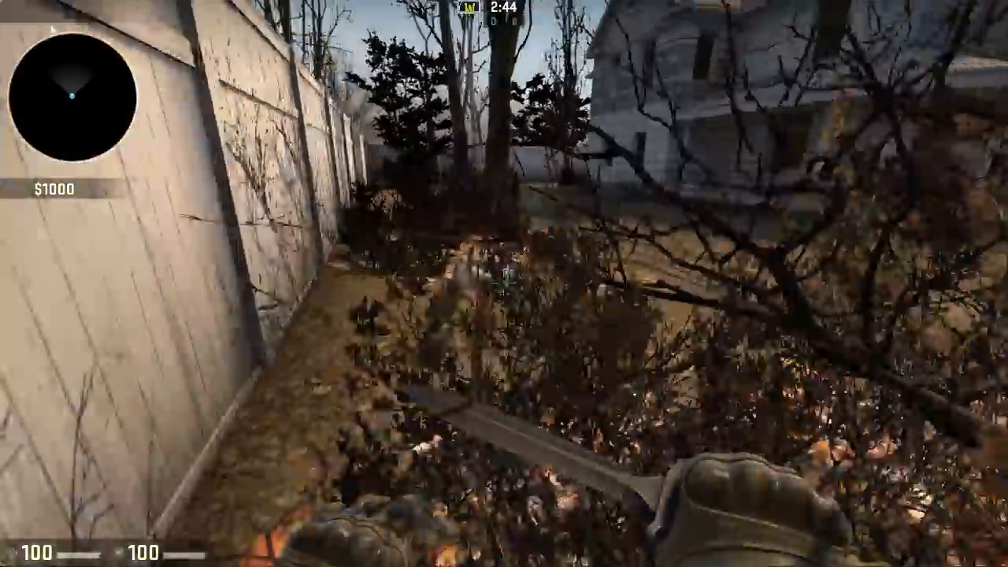
{"action": "key", "text": "w"}
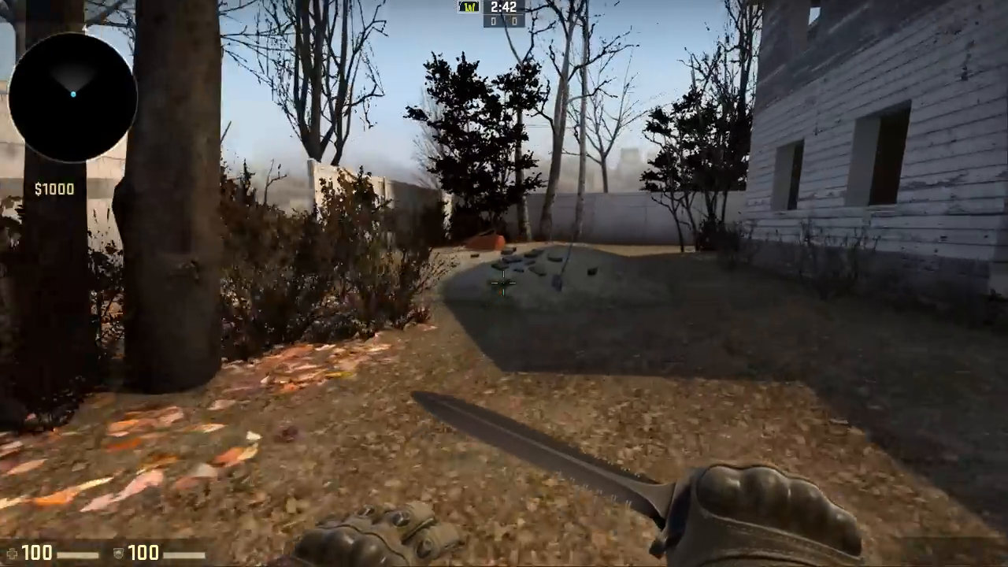
{"action": "key", "text": "w"}
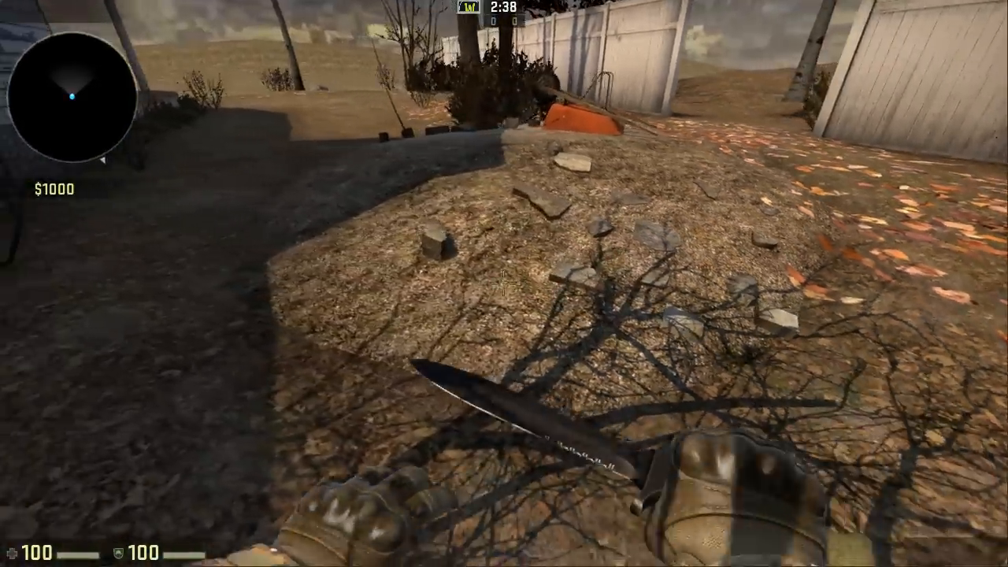
{"action": "key", "text": "w"}
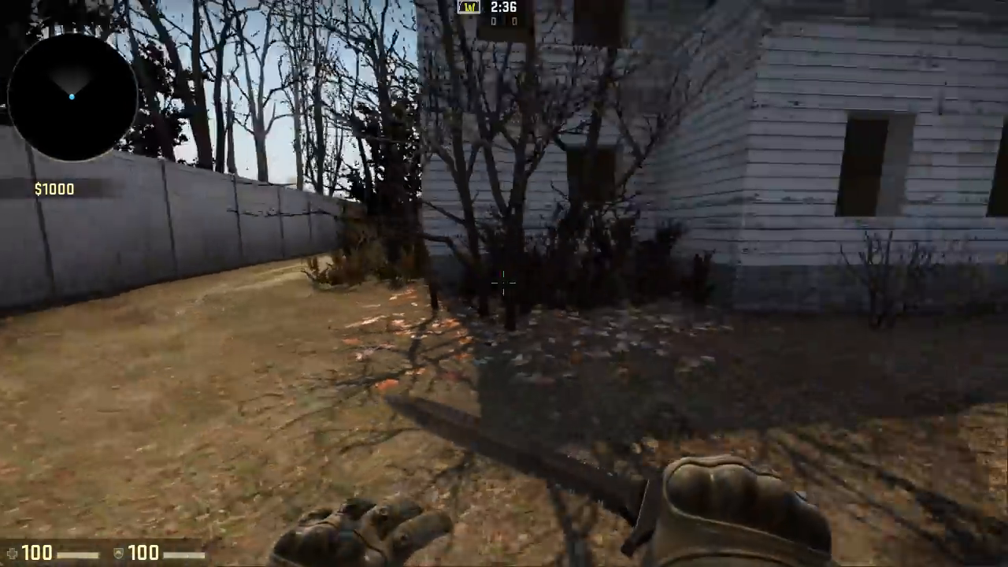
Circle behind the house past the worn path and woodpiles, and examine the front yard from the mailbox
{"action": "key", "text": "w"}
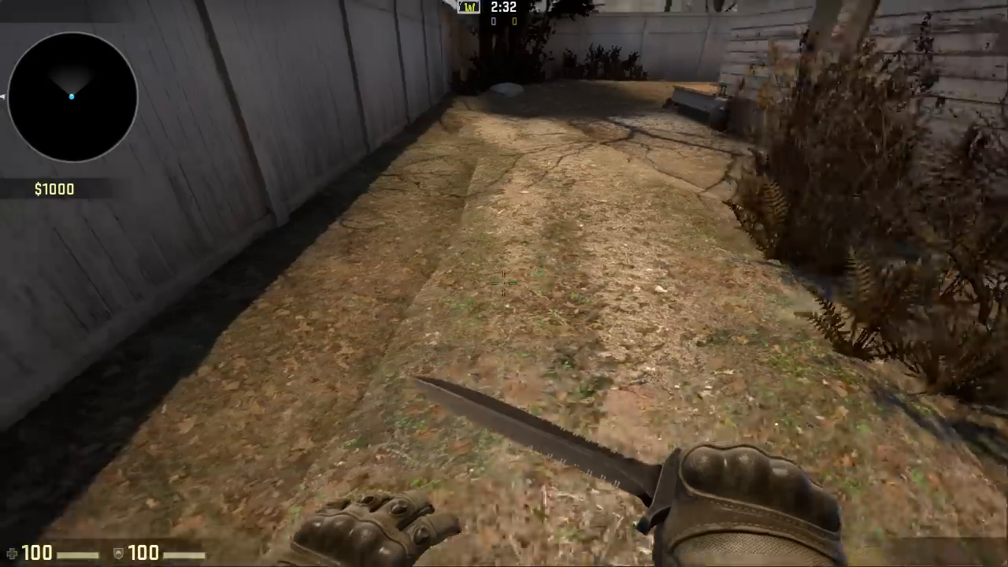
{"action": "key", "text": "w"}
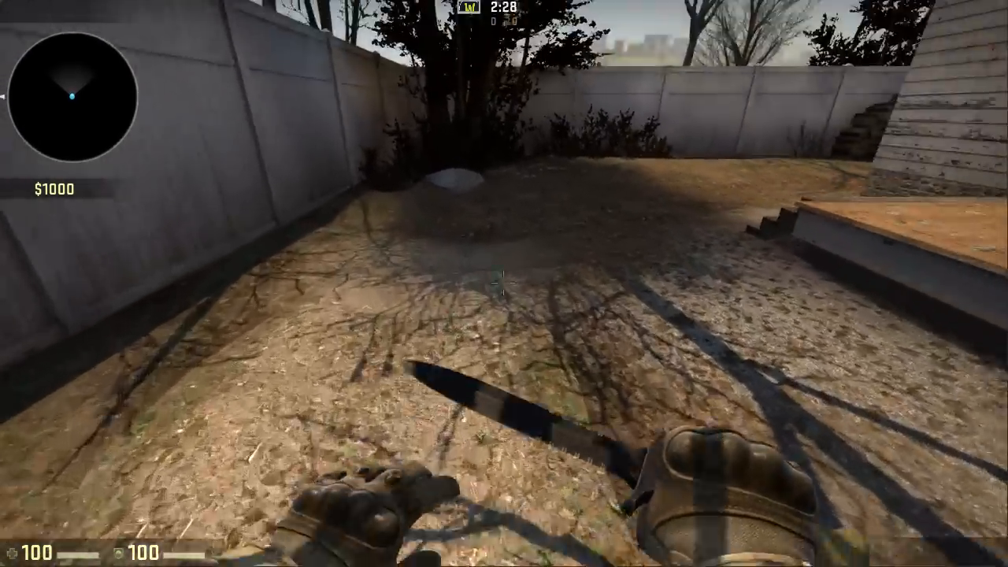
{"action": "key", "text": "w"}
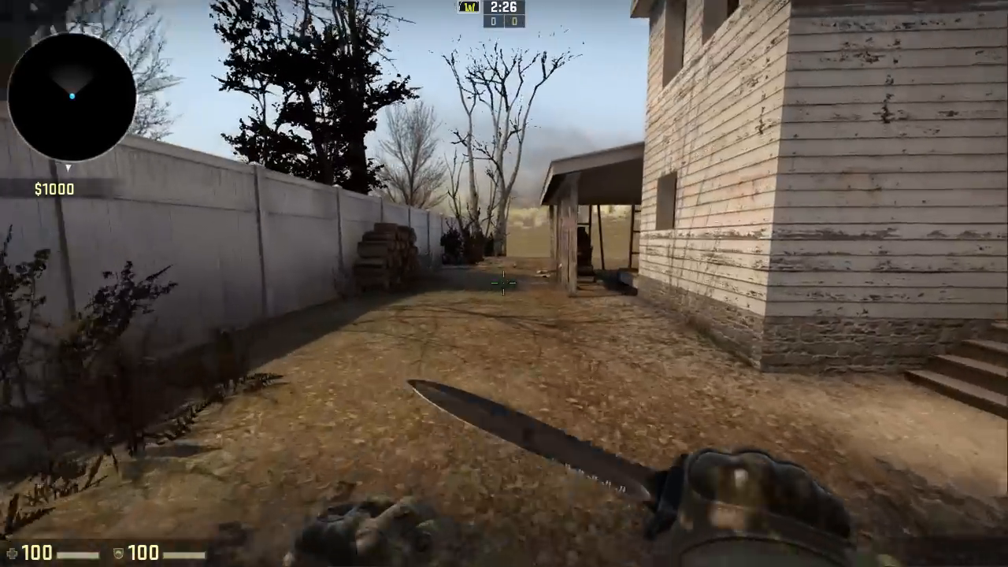
{"action": "key", "text": "w"}
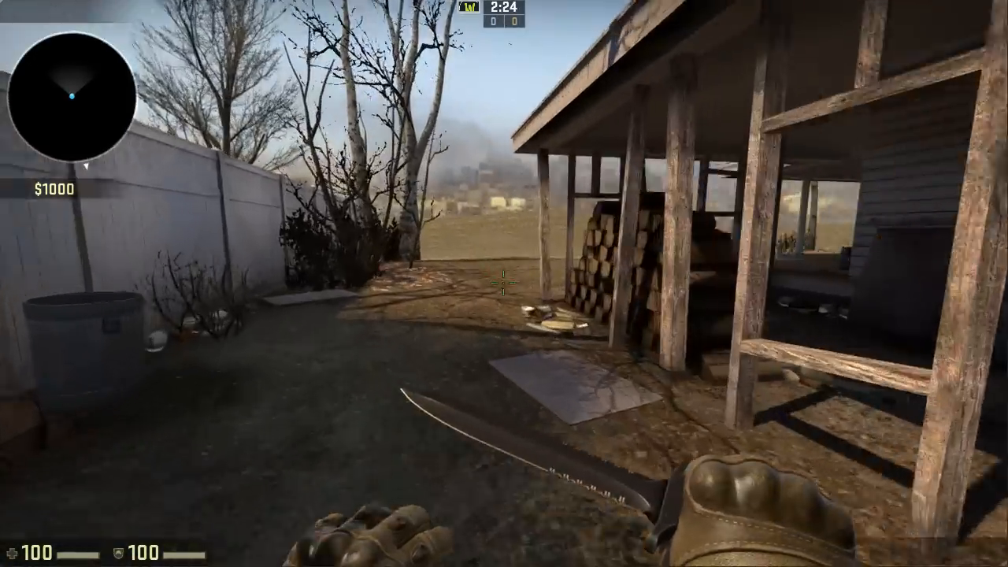
{"action": "key", "text": "w"}
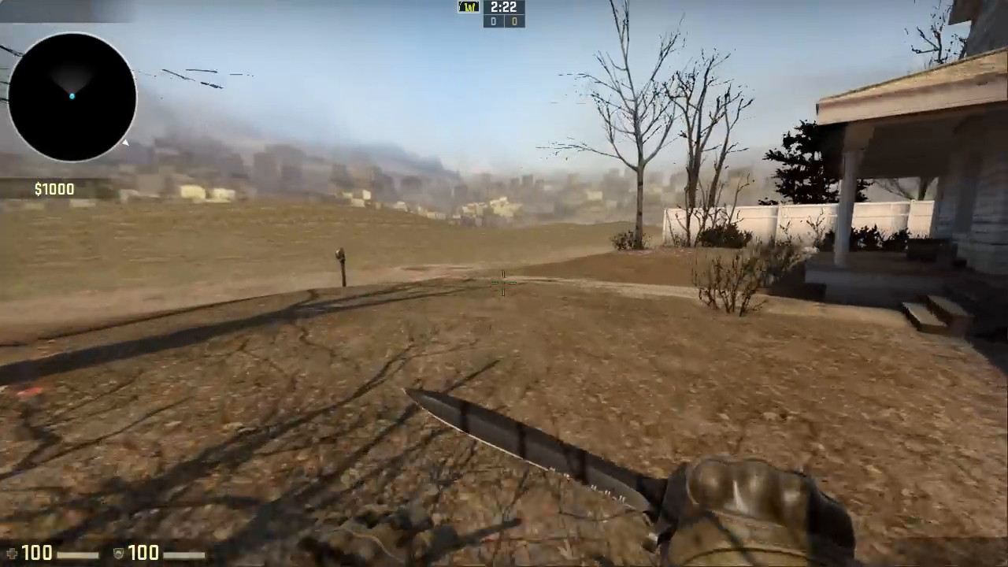
{"action": "key", "text": "w"}
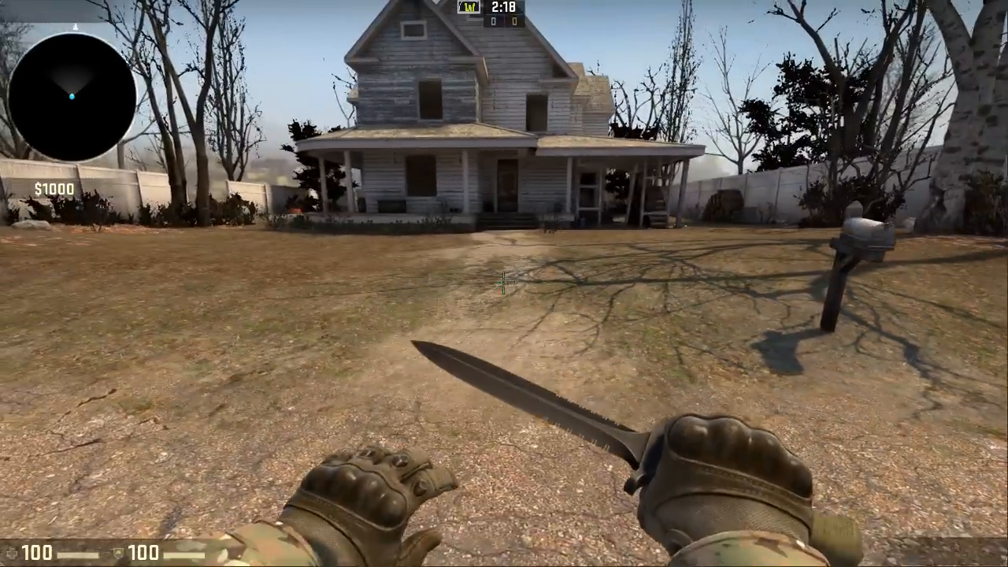
{"action": "key", "text": "w"}
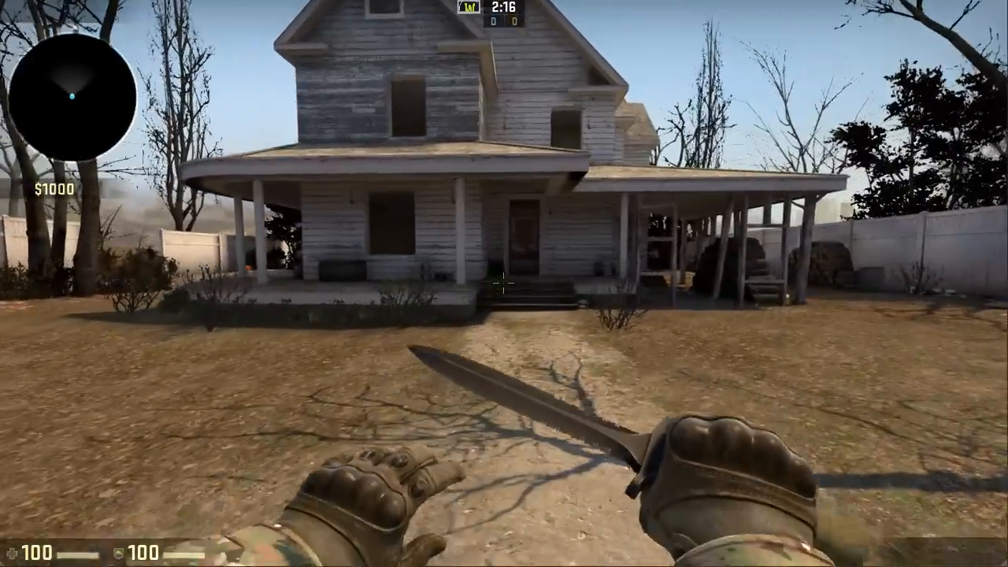